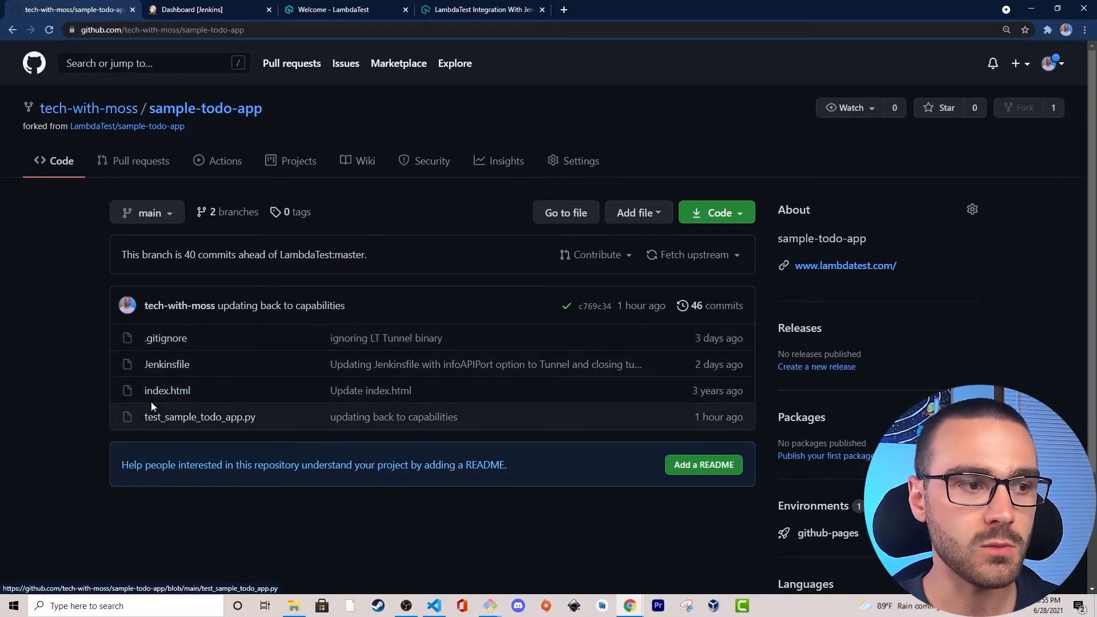
Open the GitHub Pages settings of the sample-todo-app repository.
{"action": "left_click", "coordinate": [573, 166]}
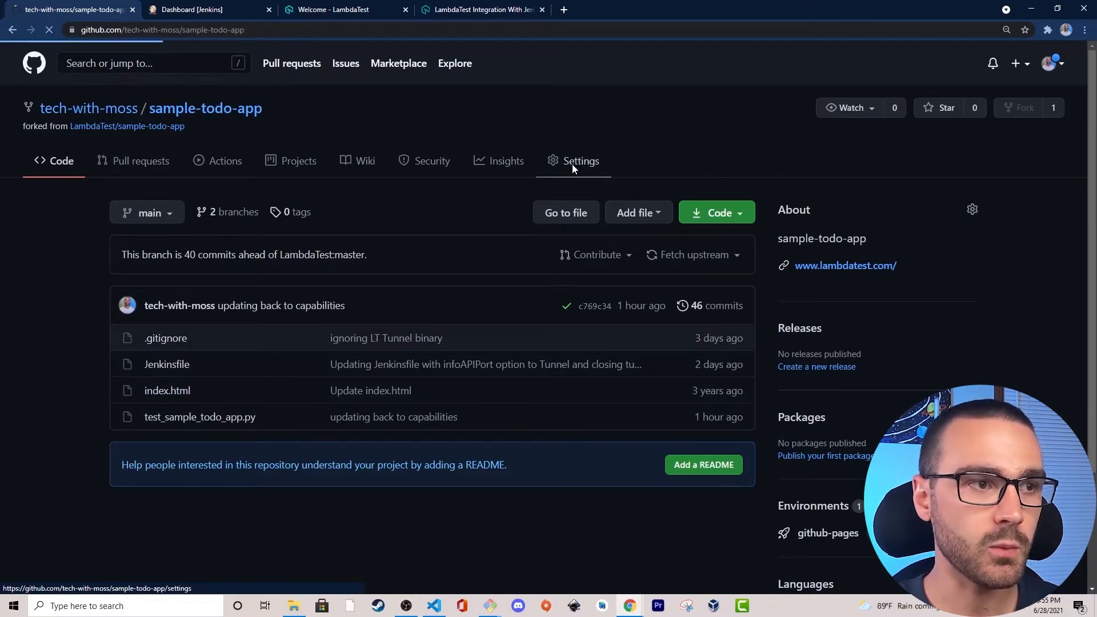
{"action": "scroll", "coordinate": [86, 263], "scroll_direction": "down", "scroll_amount": 2}
{"action": "left_click", "coordinate": [152, 465]}
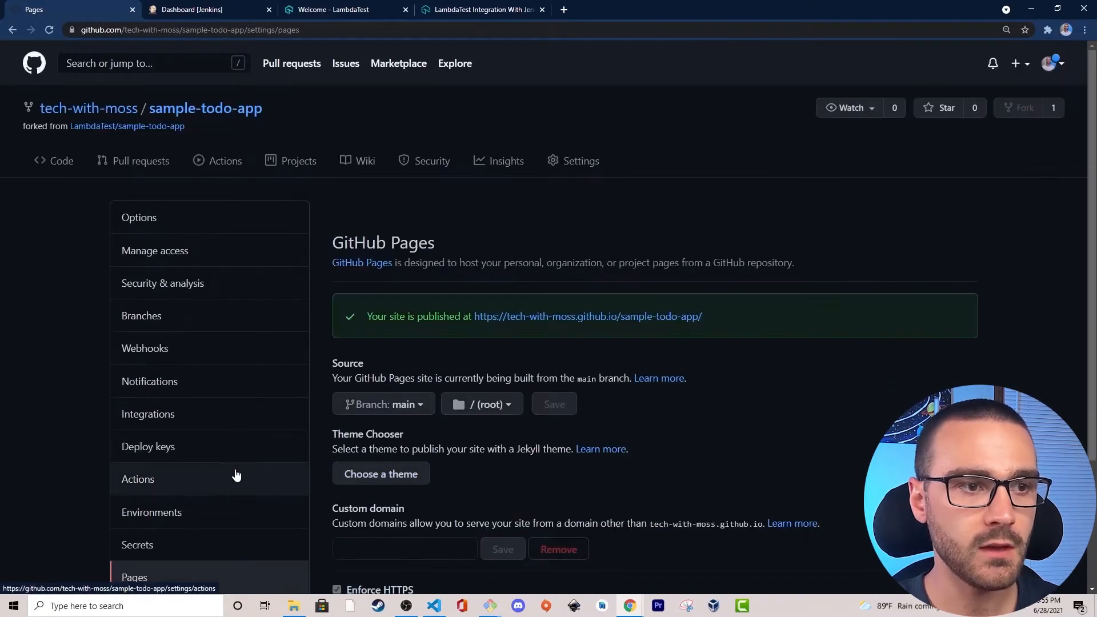
{"action": "left_click_drag", "start_coordinate": [331, 239], "coordinate": [458, 238]}
{"action": "left_click", "coordinate": [458, 238]}
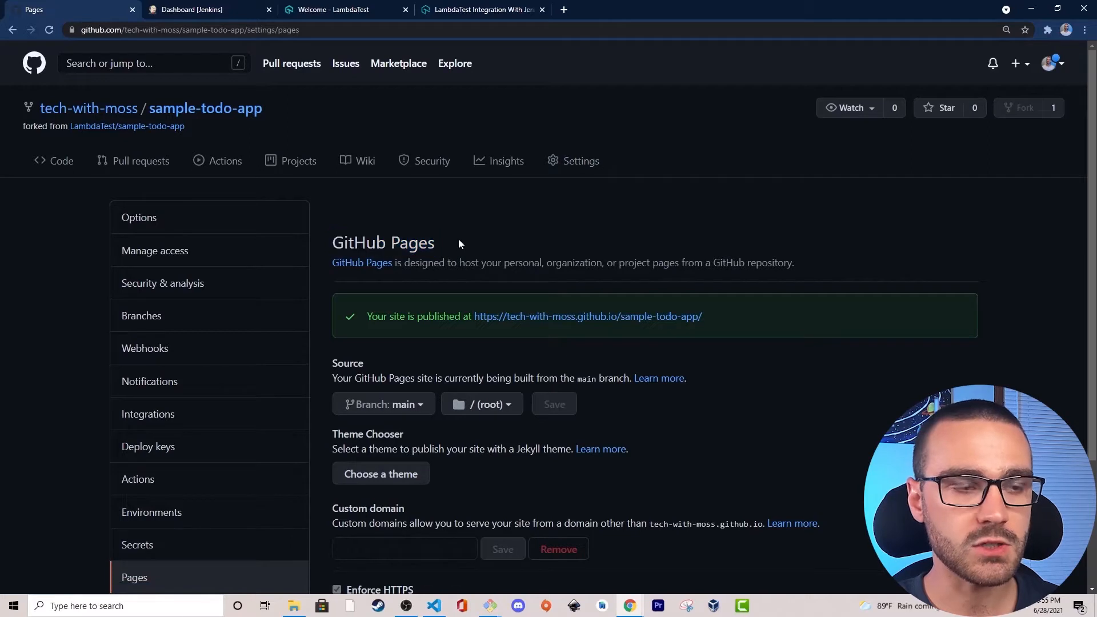
Open the published sample-todo-app site in a new browser tab and switch to it.
{"action": "right_click", "coordinate": [522, 318]}
{"action": "left_click", "coordinate": [538, 324]}
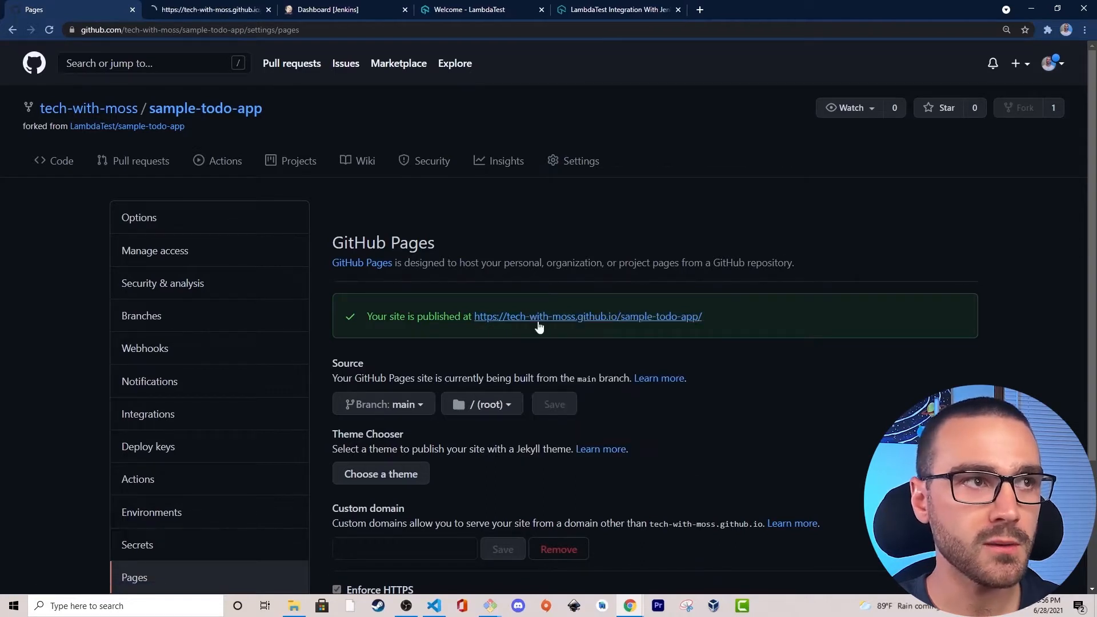
{"action": "left_click", "coordinate": [213, 10]}
{"action": "left_click_drag", "start_coordinate": [58, 72], "coordinate": [359, 74]}
{"action": "left_click", "coordinate": [359, 75]}
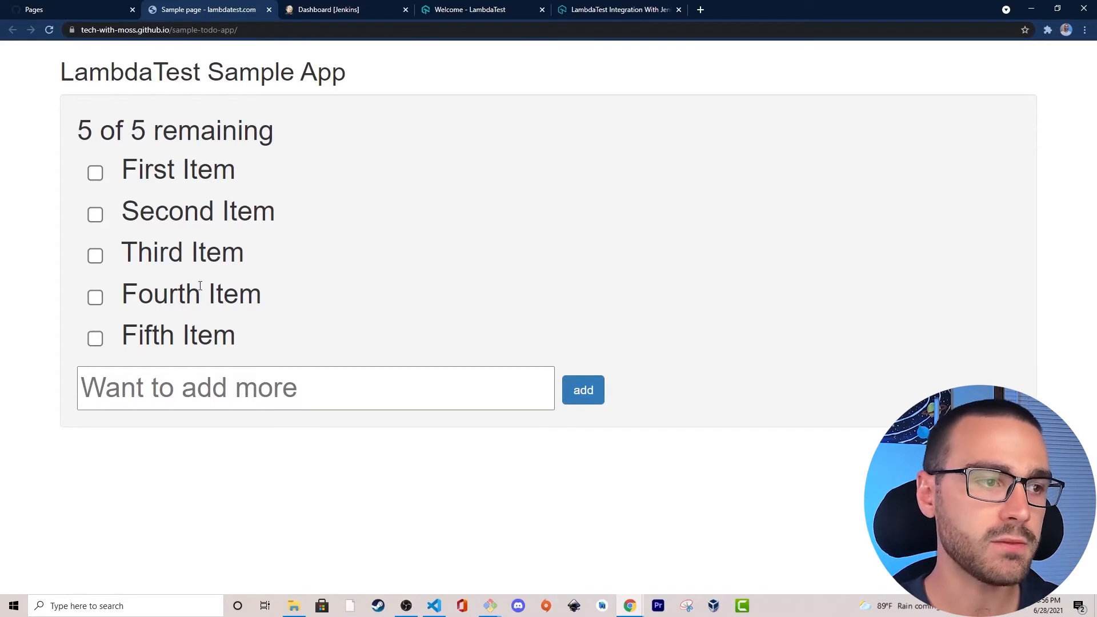
Add a new to-do item named "testing" to the LambdaTest Sample App list.
{"action": "left_click", "coordinate": [182, 384]}
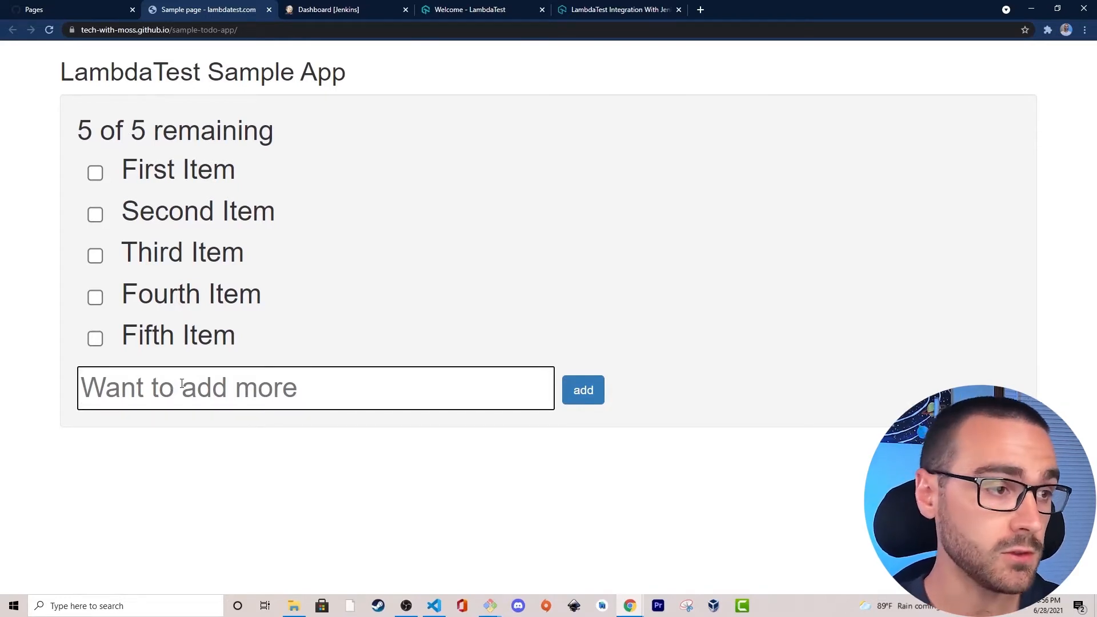
{"action": "type", "text": "testing"}
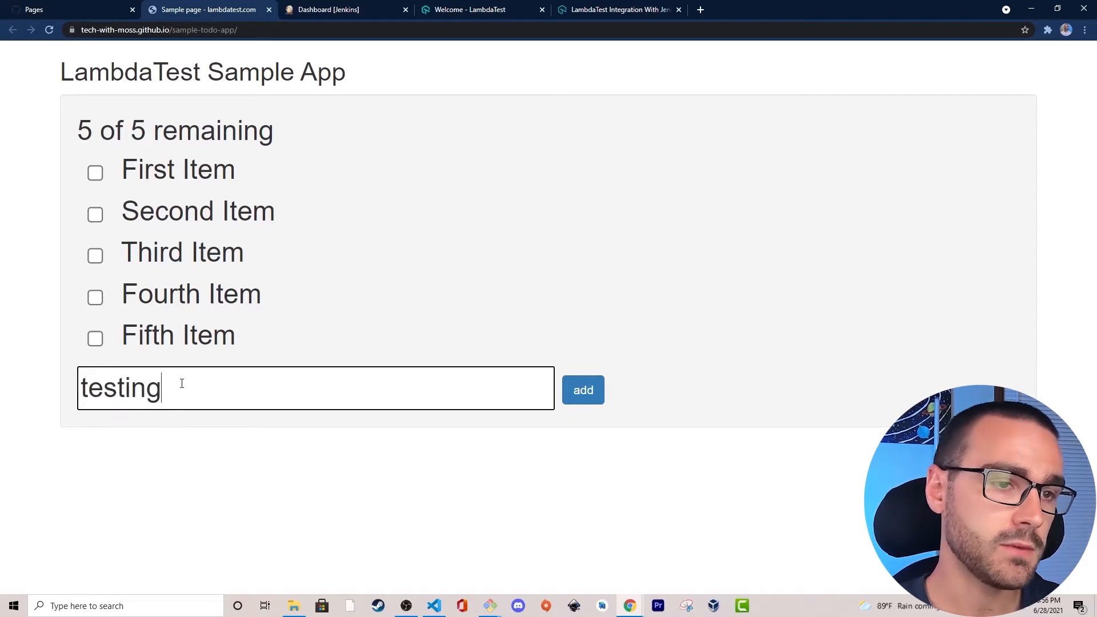
{"action": "left_click", "coordinate": [581, 393]}
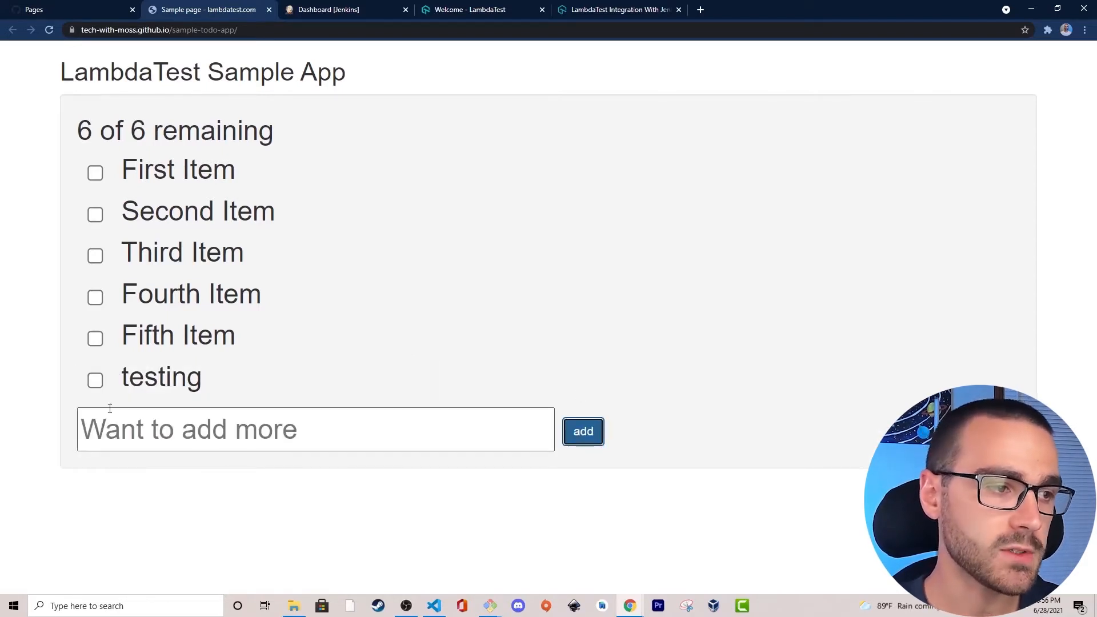
Mark the testing, Fifth Item, Fourth Item and Third Item entries as completed.
{"action": "left_click", "coordinate": [96, 380]}
{"action": "left_click", "coordinate": [95, 339]}
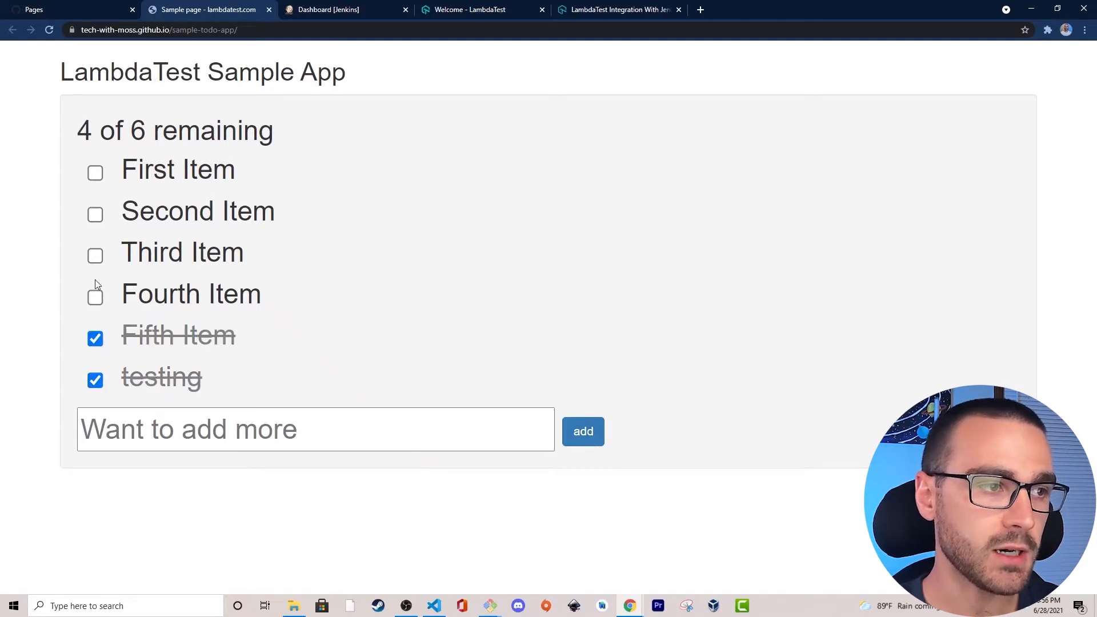
{"action": "left_click", "coordinate": [95, 297]}
{"action": "left_click", "coordinate": [95, 255]}
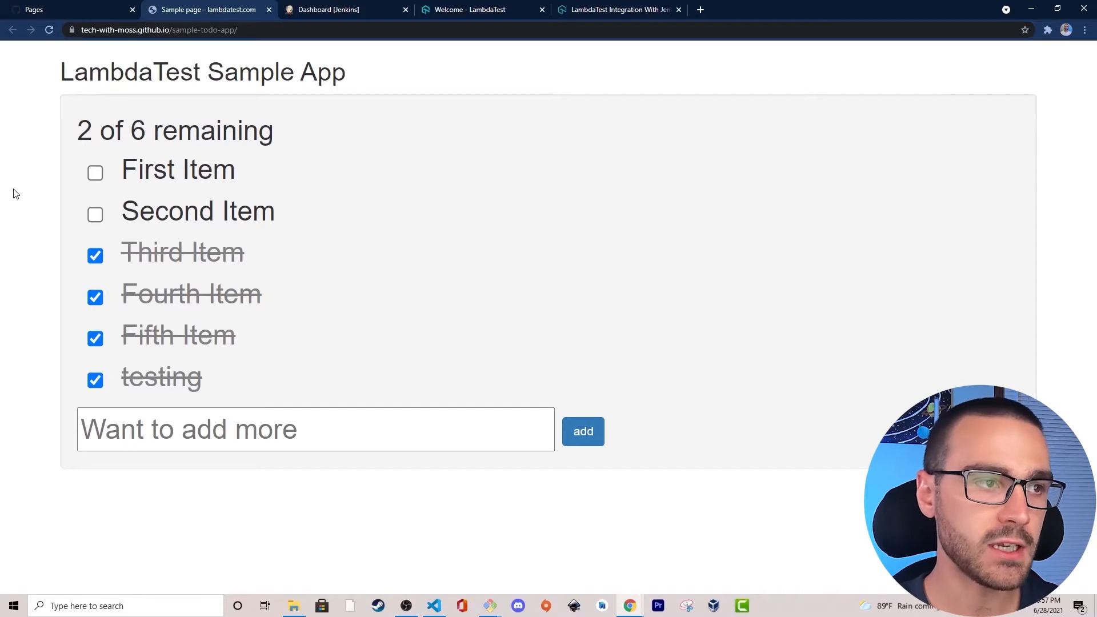
Return to the repository's code listing and open test_sample_todo_app.py in a new browser tab.
{"action": "left_click", "coordinate": [79, 11]}
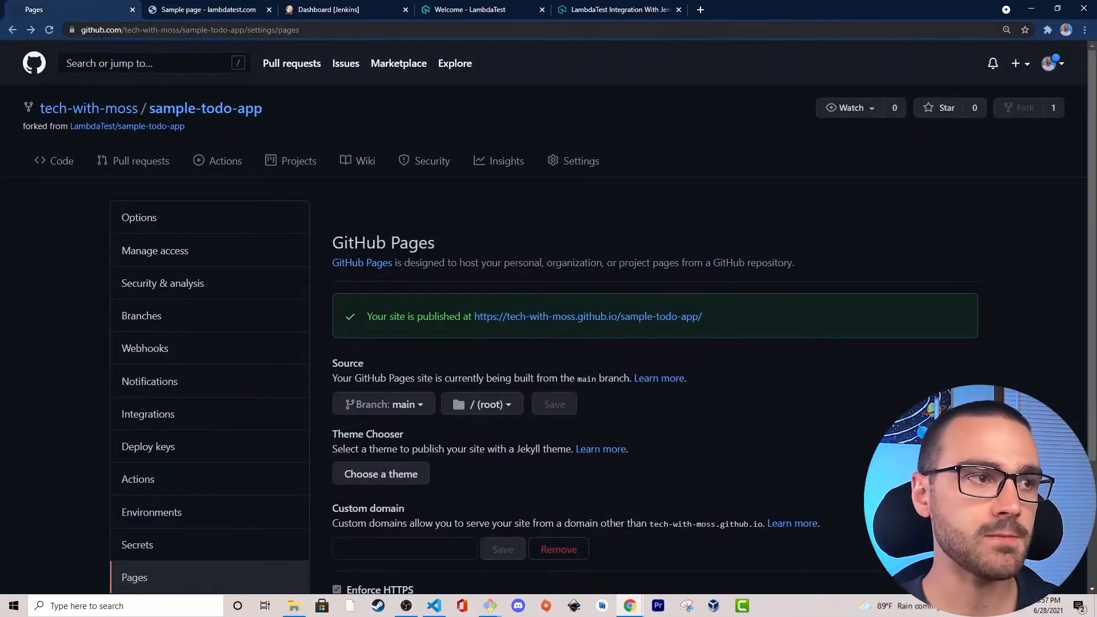
{"action": "left_click", "coordinate": [61, 162]}
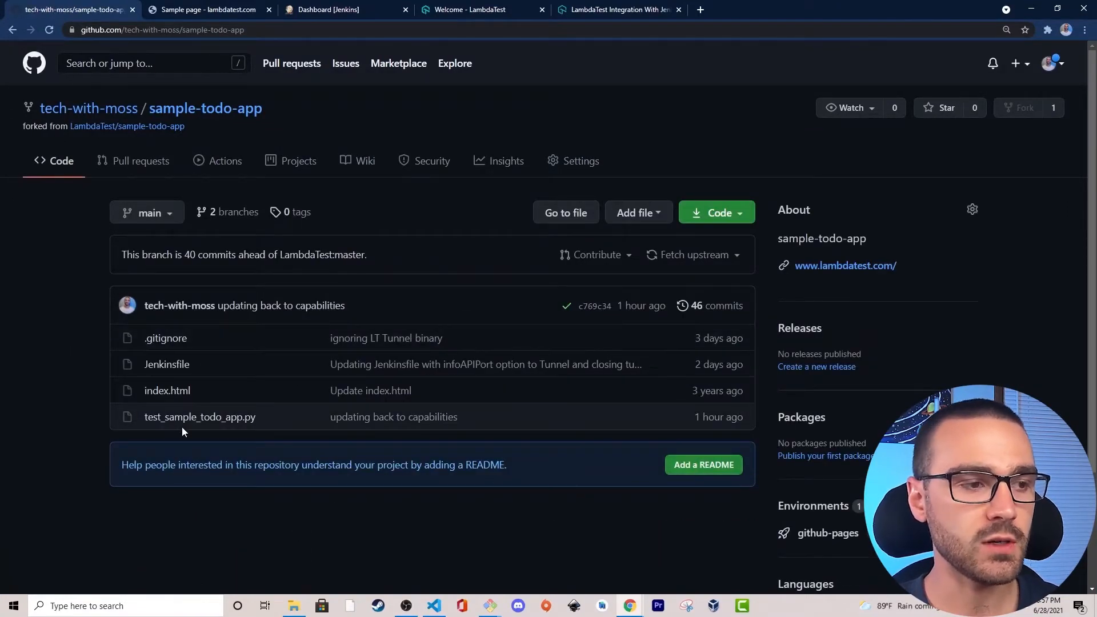
{"action": "right_click", "coordinate": [215, 417]}
{"action": "left_click", "coordinate": [232, 422]}
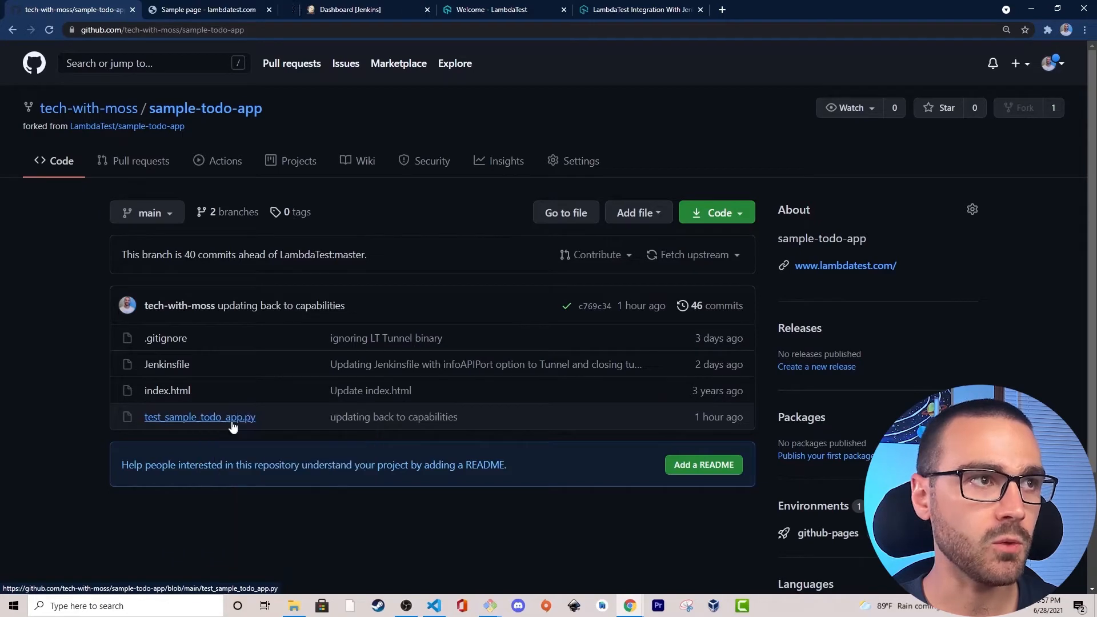
{"action": "left_click", "coordinate": [347, 8]}
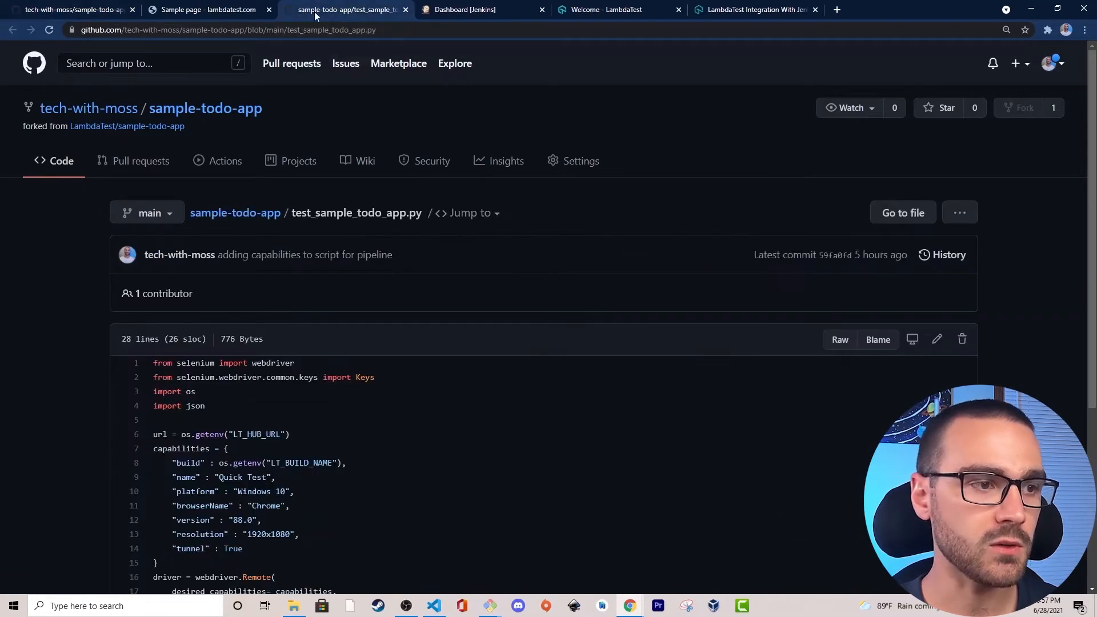
Examine the line of the test script that reads the hub URL from the LT_HUB_URL environment variable.
{"action": "scroll", "coordinate": [35, 294], "scroll_direction": "down", "scroll_amount": 1}
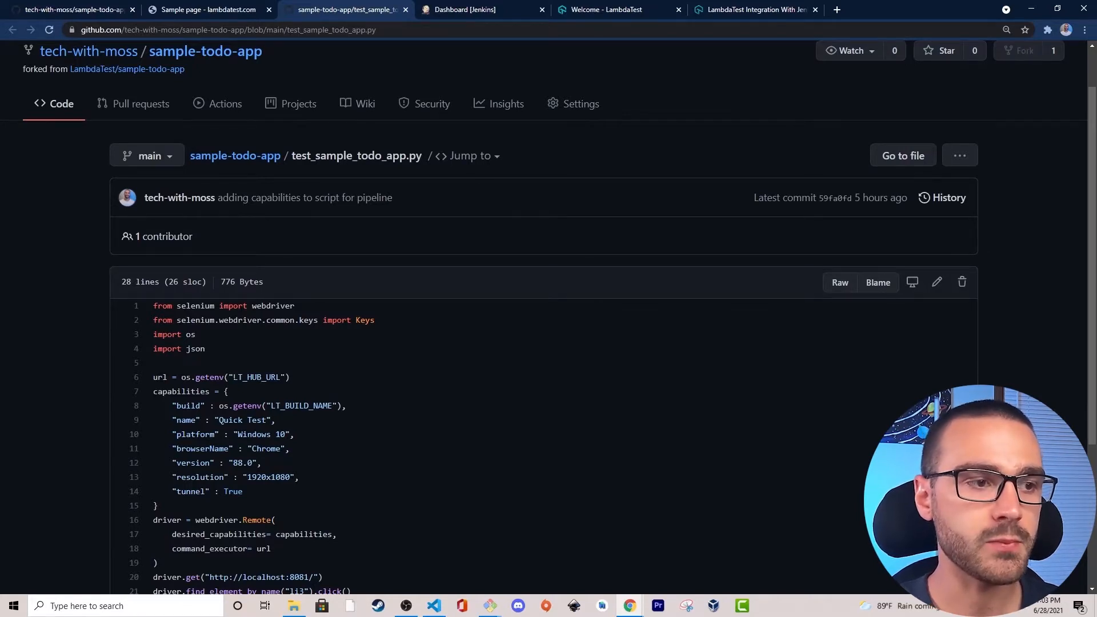
{"action": "left_click_drag", "start_coordinate": [229, 377], "coordinate": [266, 377]}
{"action": "left_click", "coordinate": [294, 373]}
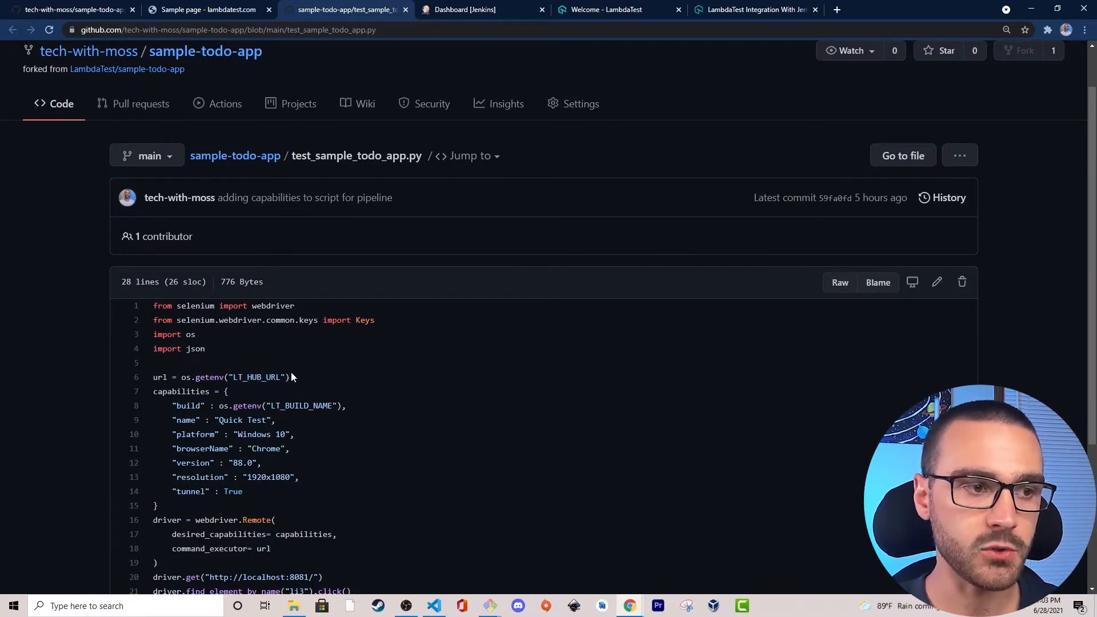
{"action": "mouse_move", "coordinate": [225, 378]}
{"action": "left_mouse_down"}
{"action": "mouse_move", "coordinate": [305, 378]}
{"action": "mouse_move", "coordinate": [205, 378]}
{"action": "left_mouse_up"}
{"action": "left_click", "coordinate": [305, 379]}
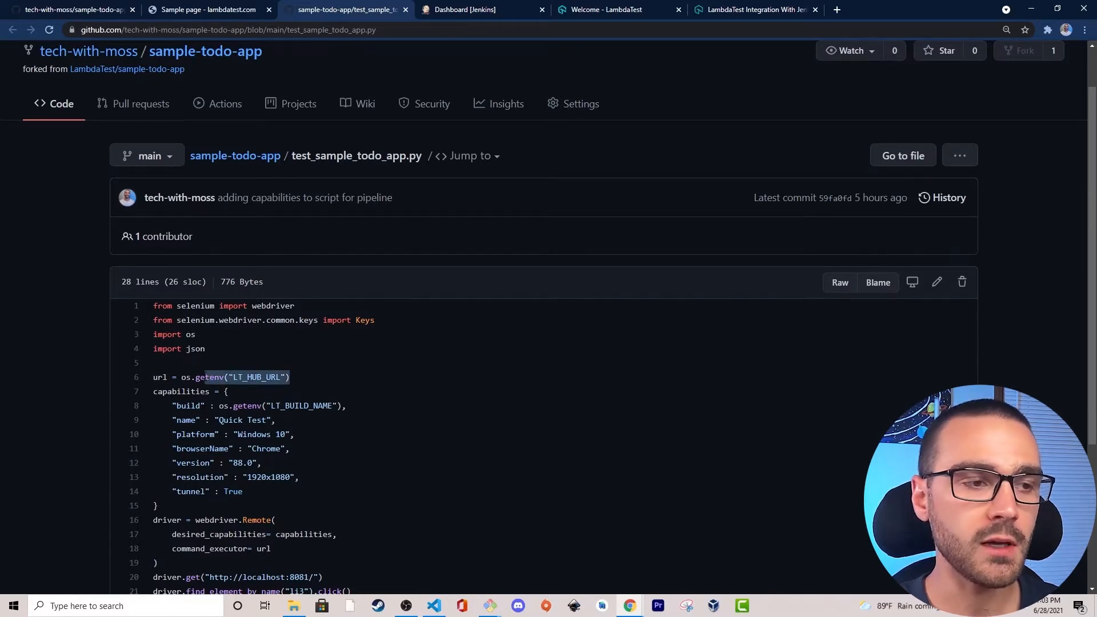
{"action": "left_click", "coordinate": [205, 377]}
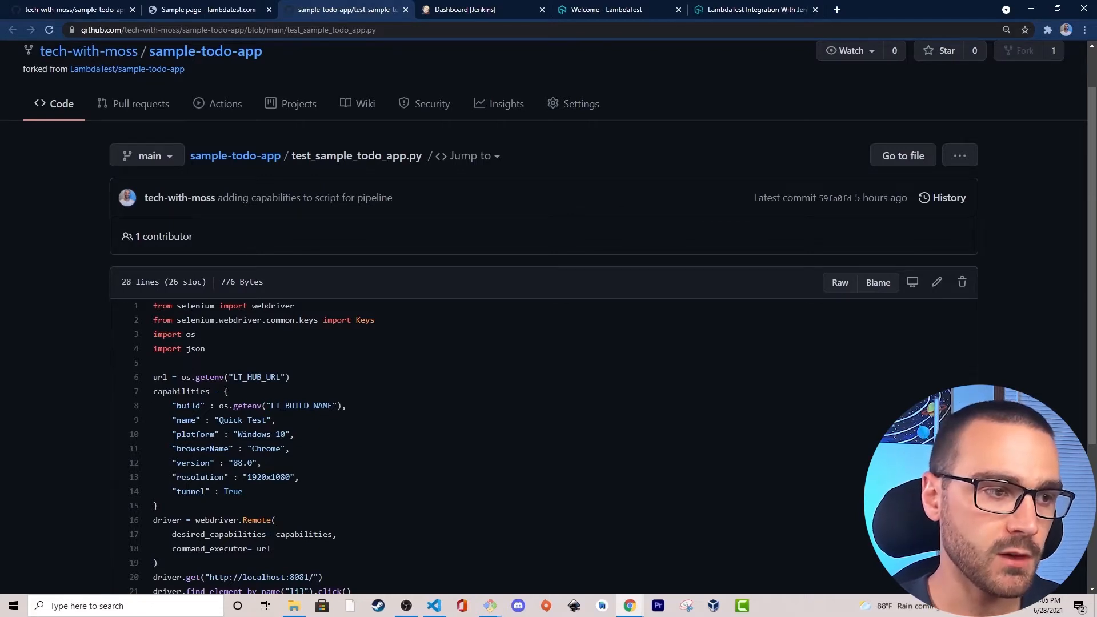
Examine the build capability read from LT_BUILD_NAME and the tunnel capability in the script's capabilities block.
{"action": "left_click_drag", "start_coordinate": [172, 406], "coordinate": [363, 403]}
{"action": "left_click", "coordinate": [363, 404]}
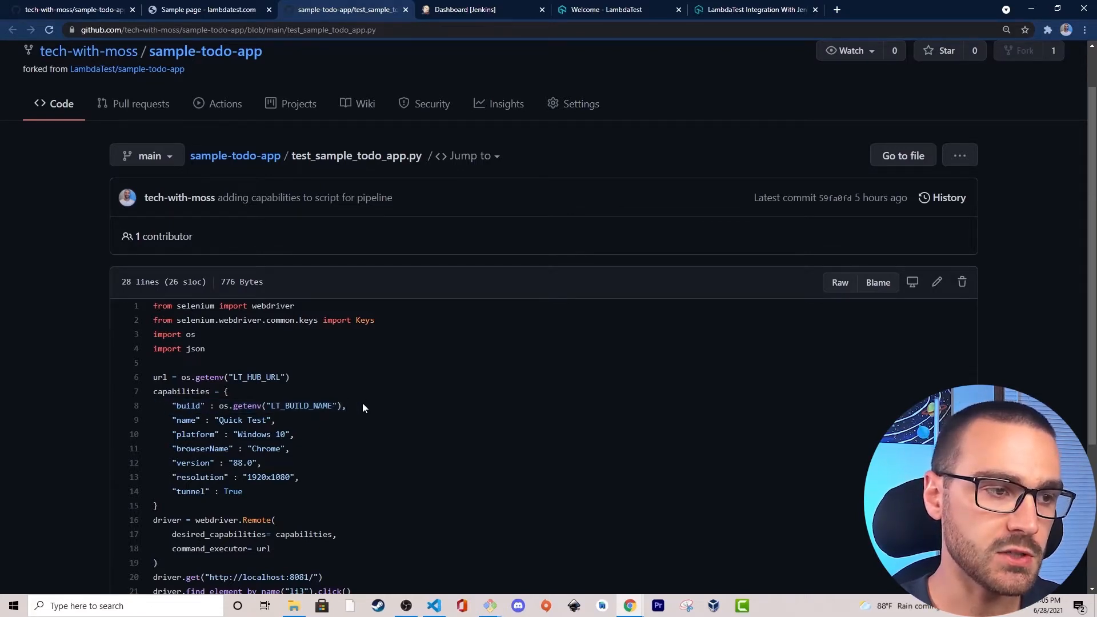
{"action": "left_click_drag", "start_coordinate": [172, 406], "coordinate": [366, 403]}
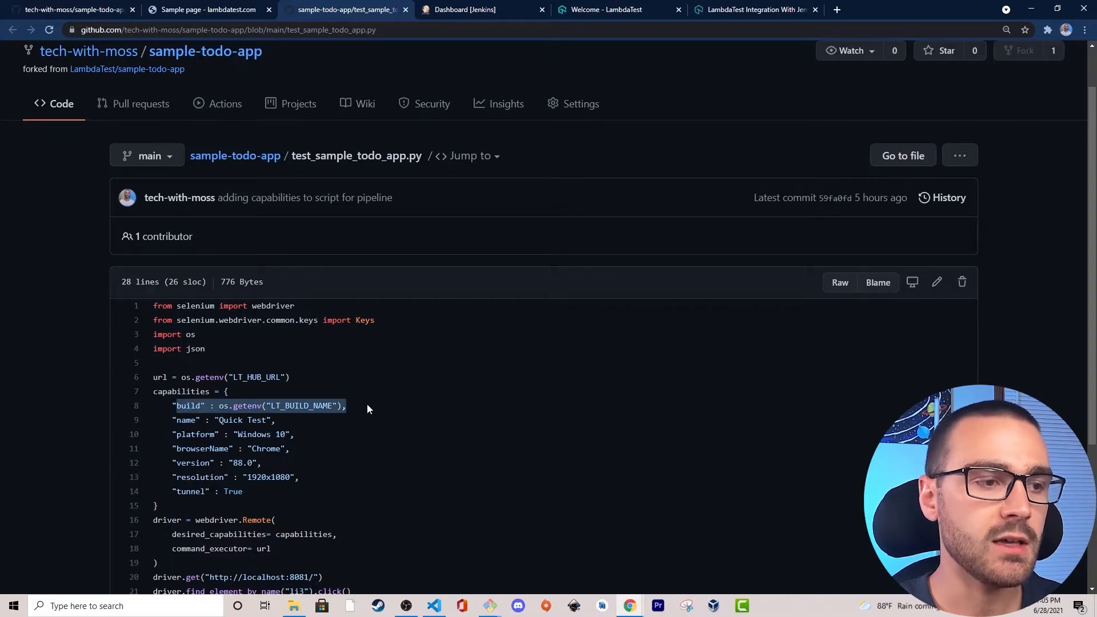
{"action": "left_click", "coordinate": [367, 403]}
{"action": "left_click_drag", "start_coordinate": [172, 406], "coordinate": [332, 405]}
{"action": "left_click", "coordinate": [268, 404]}
{"action": "left_click", "coordinate": [332, 406]}
{"action": "left_click_drag", "start_coordinate": [205, 405], "coordinate": [342, 407]}
{"action": "left_click", "coordinate": [343, 407]}
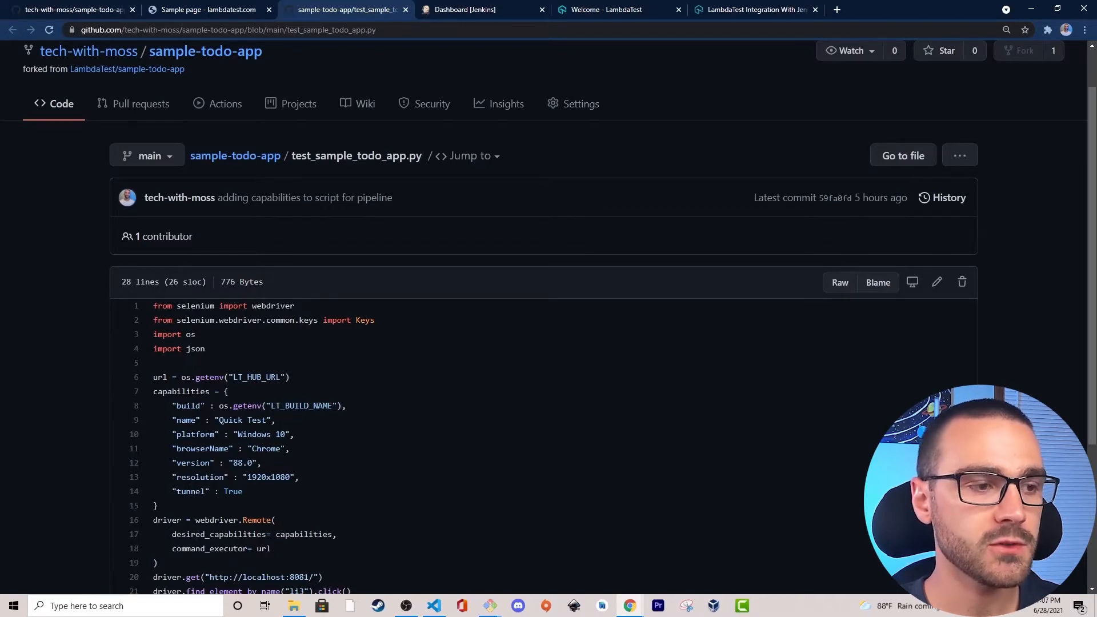
{"action": "left_click_drag", "start_coordinate": [174, 486], "coordinate": [249, 487]}
{"action": "left_click", "coordinate": [248, 488]}
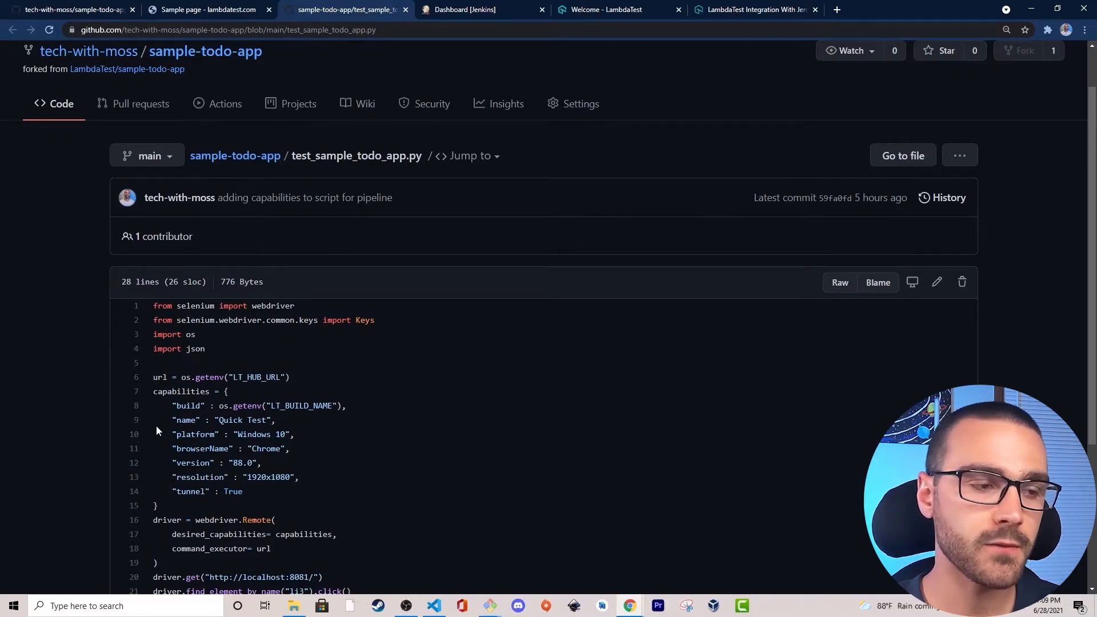
Examine the webdriver.Remote call with its desired_capabilities and command_executor arguments, and trace the url back to LT_HUB_URL.
{"action": "scroll", "coordinate": [156, 446], "scroll_direction": "down", "scroll_amount": 1}
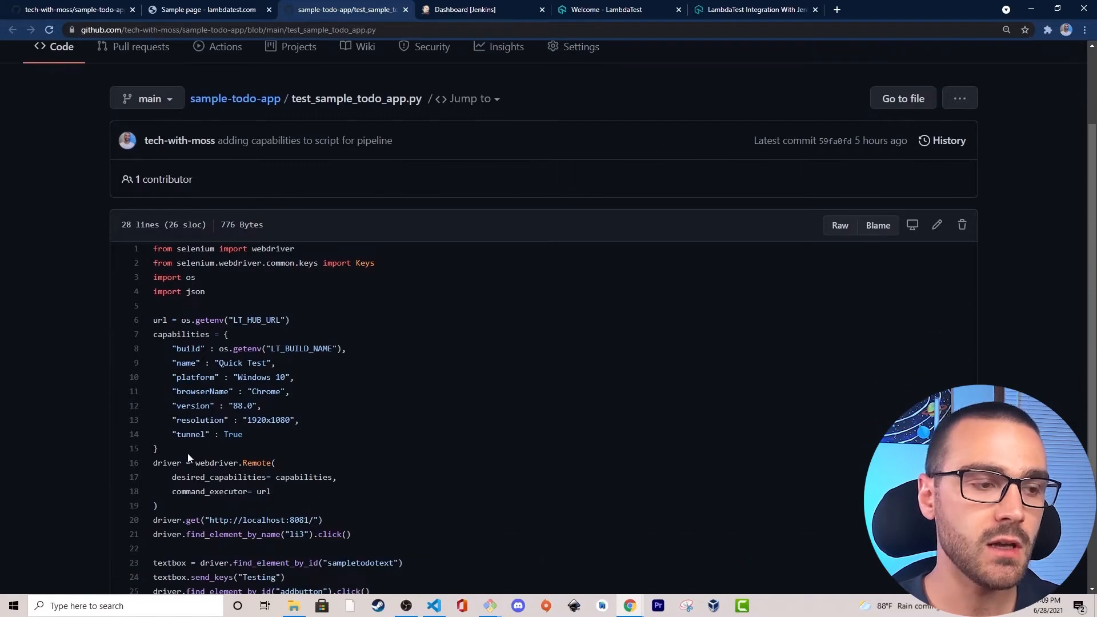
{"action": "left_click_drag", "start_coordinate": [154, 466], "coordinate": [247, 492]}
{"action": "left_click", "coordinate": [303, 465]}
{"action": "left_click", "coordinate": [261, 479]}
{"action": "left_click", "coordinate": [249, 491]}
{"action": "left_click_drag", "start_coordinate": [232, 320], "coordinate": [290, 320]}
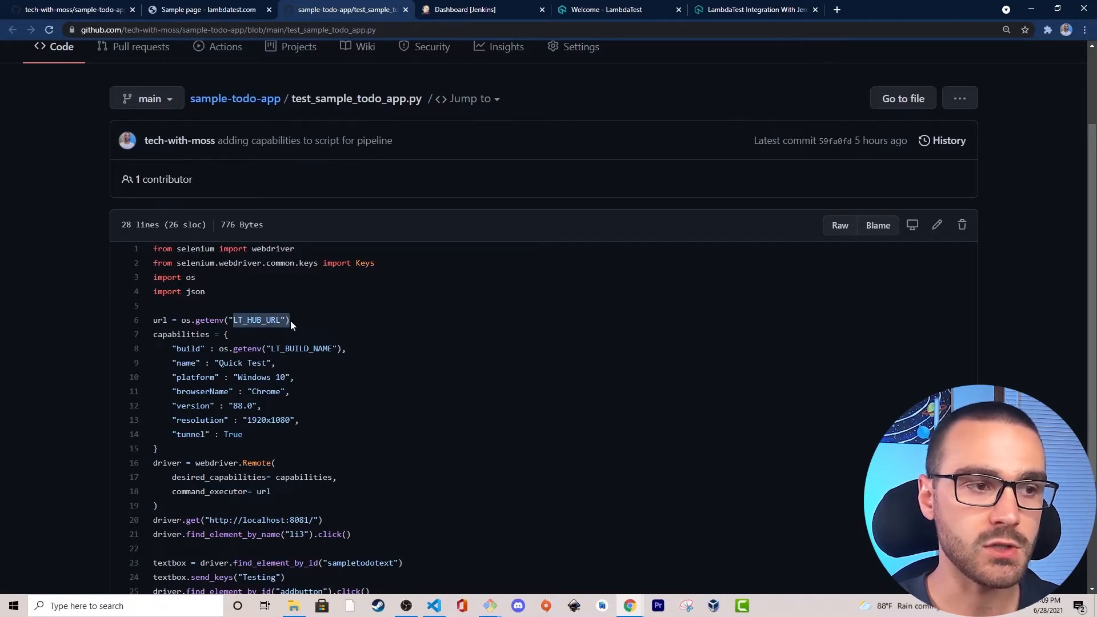
{"action": "left_click", "coordinate": [290, 321]}
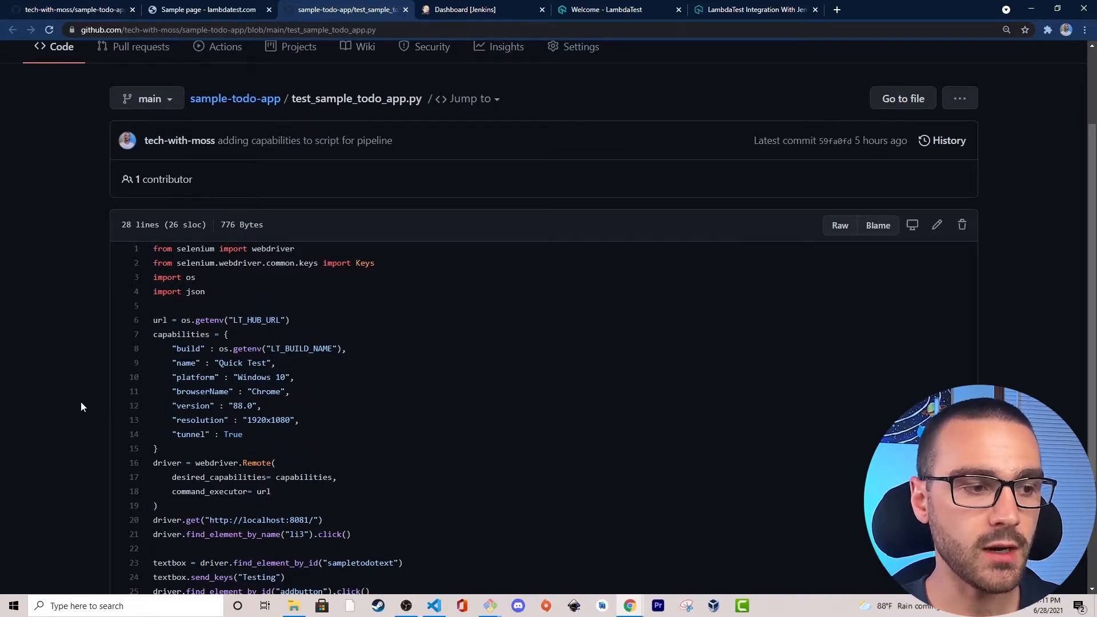
Examine the localhost address and its port in the script's driver.get line.
{"action": "scroll", "coordinate": [80, 403], "scroll_direction": "down", "scroll_amount": 1}
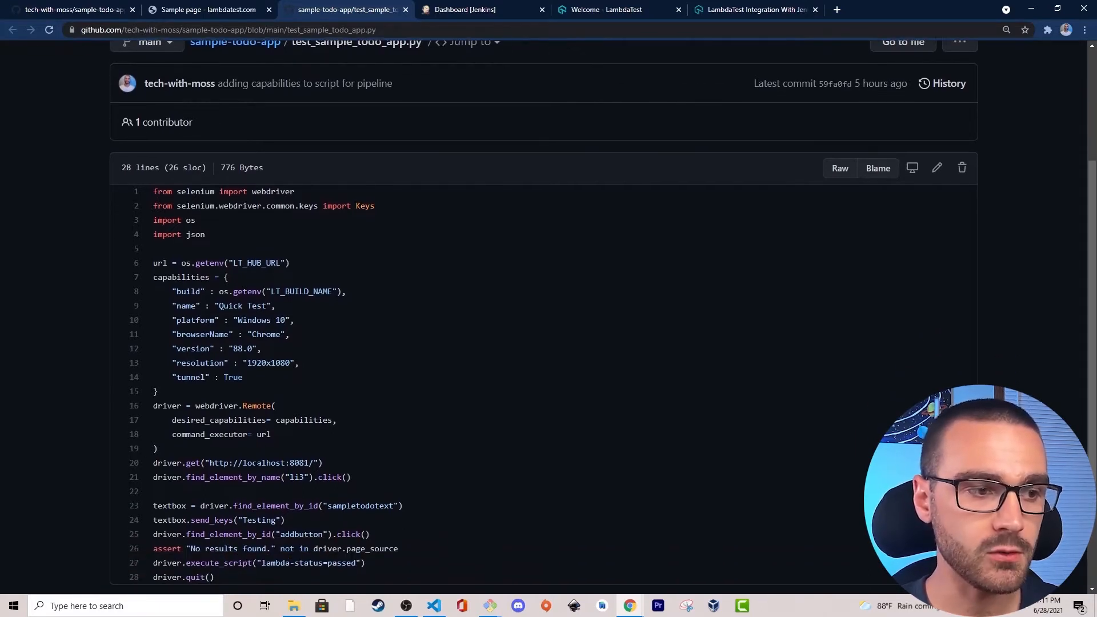
{"action": "left_click_drag", "start_coordinate": [233, 463], "coordinate": [312, 464]}
{"action": "left_click", "coordinate": [287, 463]}
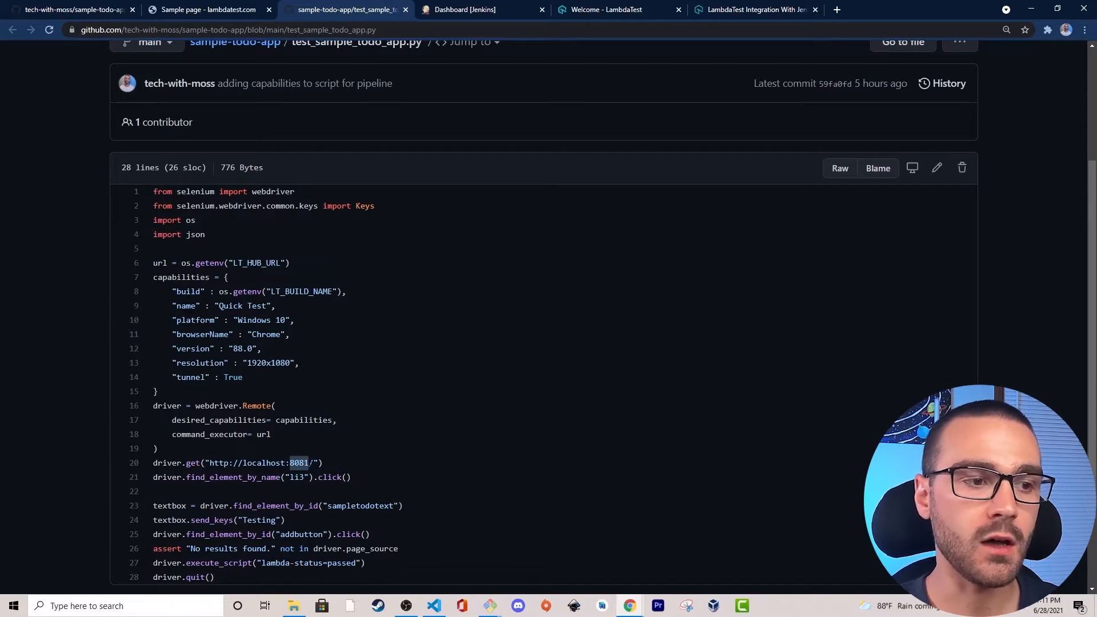
{"action": "left_click", "coordinate": [311, 464]}
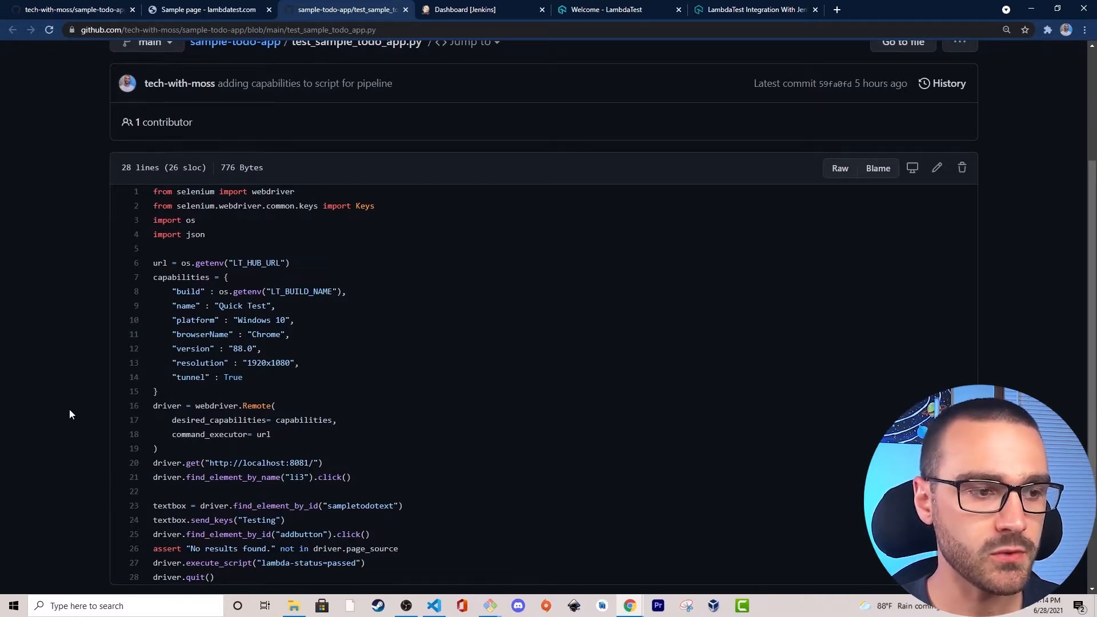
Compare the script's li3 click line with the Third Item checkbox in the sample app, and return to the script.
{"action": "left_click_drag", "start_coordinate": [201, 477], "coordinate": [376, 480]}
{"action": "left_click", "coordinate": [379, 486]}
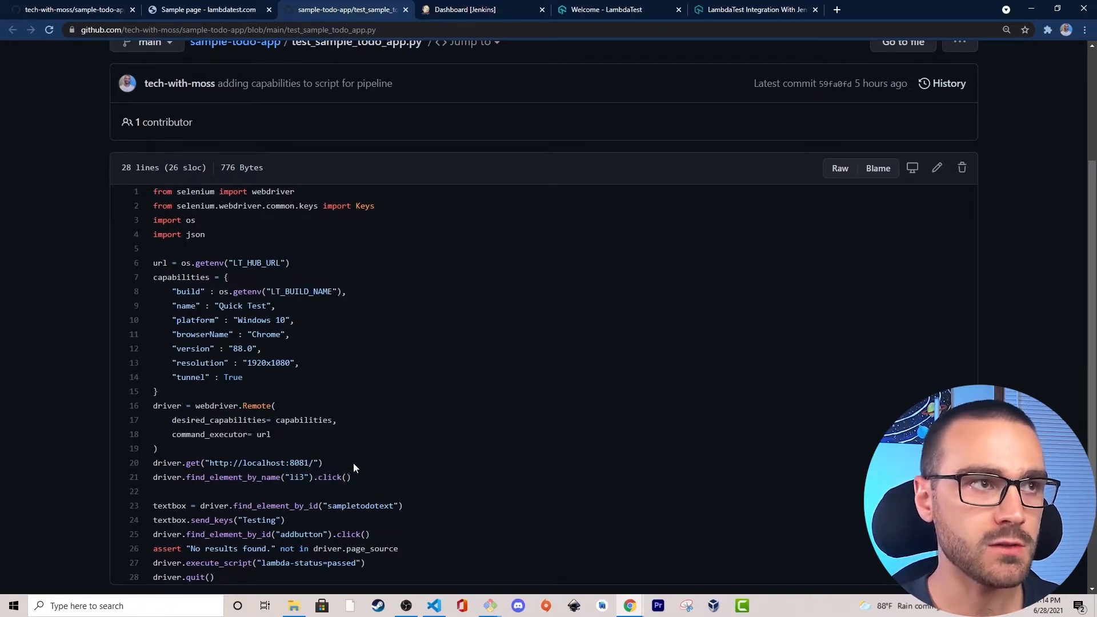
{"action": "left_click", "coordinate": [197, 8]}
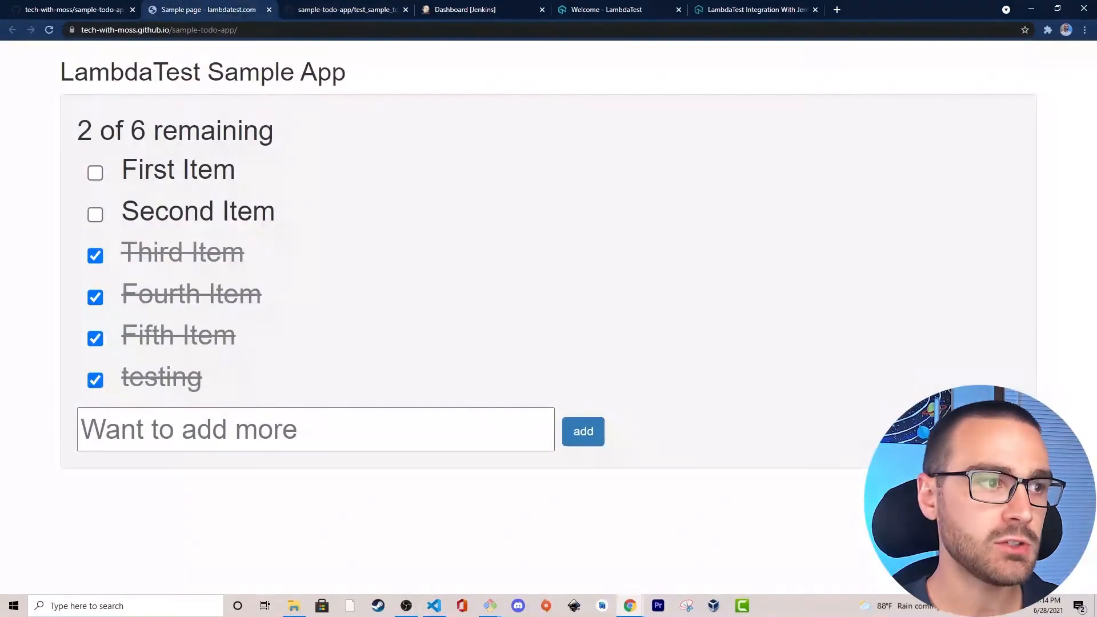
{"action": "left_click", "coordinate": [97, 260]}
{"action": "left_click", "coordinate": [331, 10]}
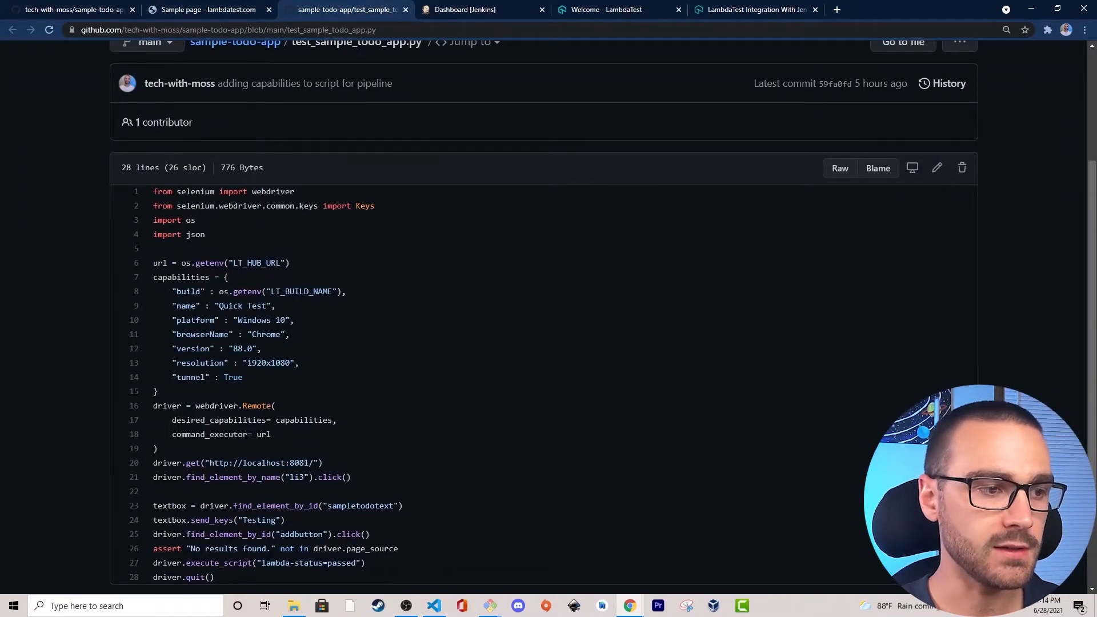
Compare the script's sampletodotext line with the new-item text box in the sample app, and return to the script.
{"action": "left_click_drag", "start_coordinate": [154, 506], "coordinate": [370, 505]}
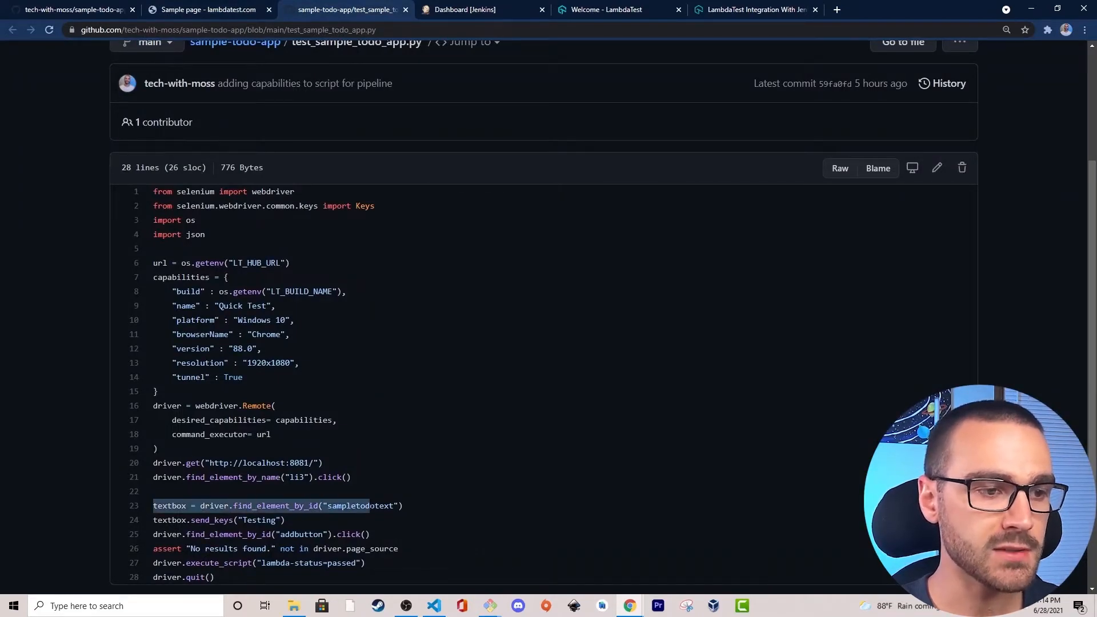
{"action": "left_click", "coordinate": [410, 509]}
{"action": "left_click", "coordinate": [209, 10]}
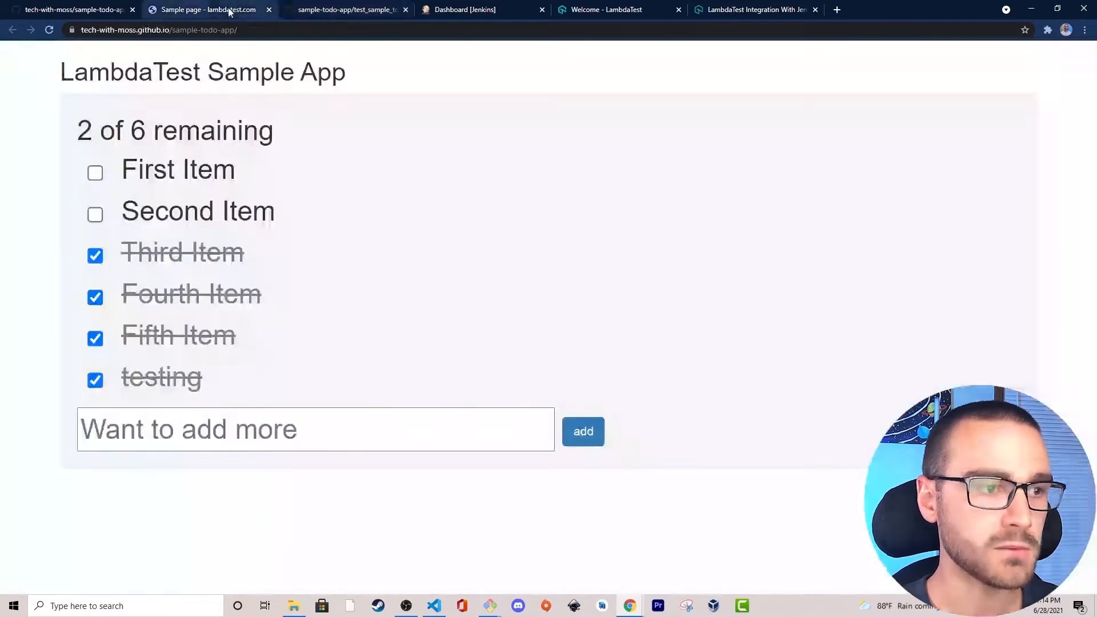
{"action": "left_click", "coordinate": [194, 439]}
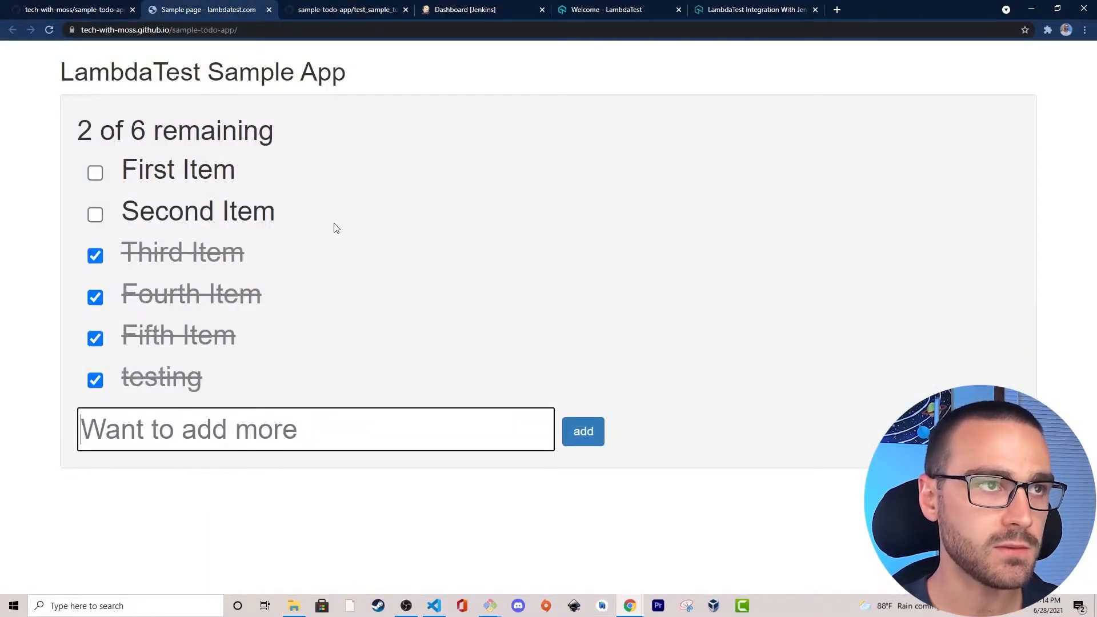
{"action": "left_click", "coordinate": [338, 9]}
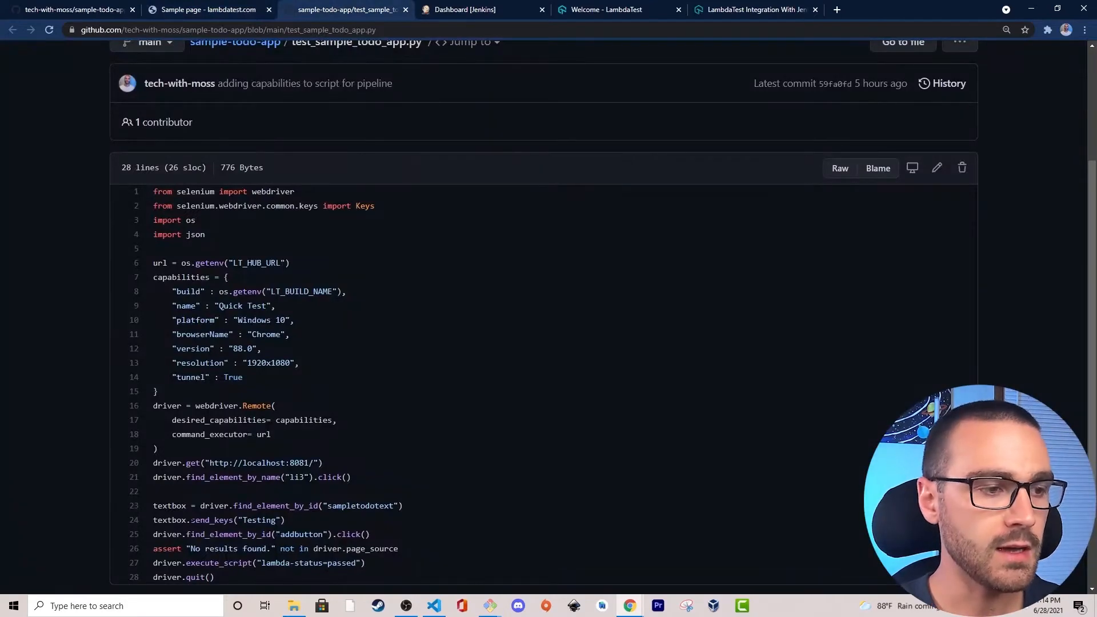
Examine the script's send_keys("Testing") line and the addbutton click line.
{"action": "left_click_drag", "start_coordinate": [149, 522], "coordinate": [285, 520]}
{"action": "left_click", "coordinate": [286, 520]}
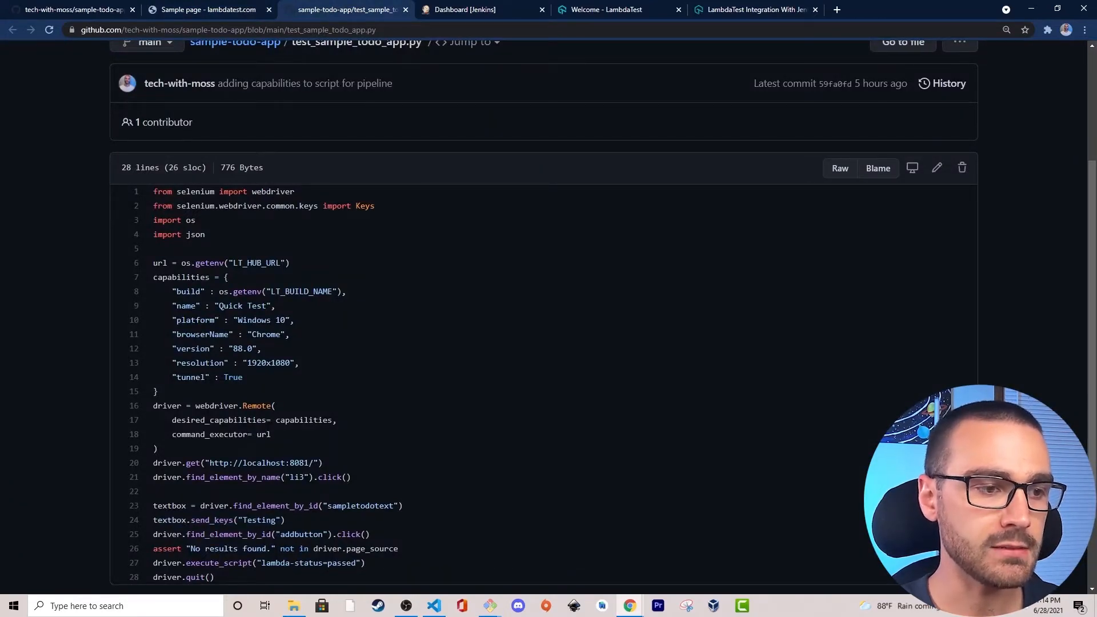
{"action": "left_click_drag", "start_coordinate": [280, 534], "coordinate": [335, 534]}
{"action": "left_click", "coordinate": [369, 535]}
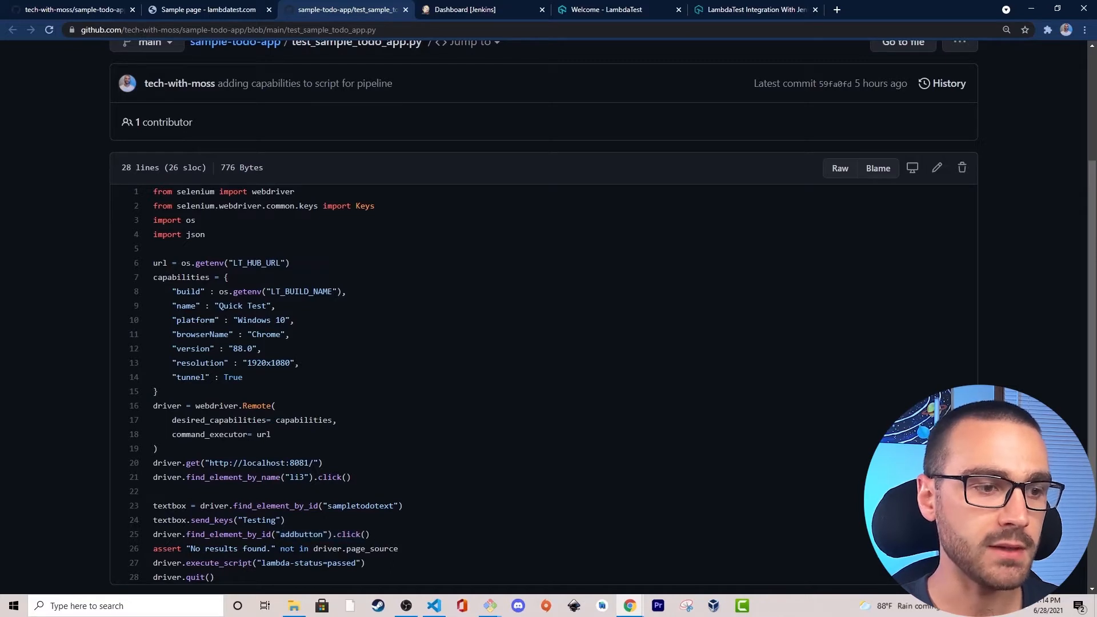
Add a to-do item named Testing in the sample app and return to the test script.
{"action": "left_click", "coordinate": [204, 9]}
{"action": "type", "text": "Testing"}
{"action": "left_click", "coordinate": [574, 439]}
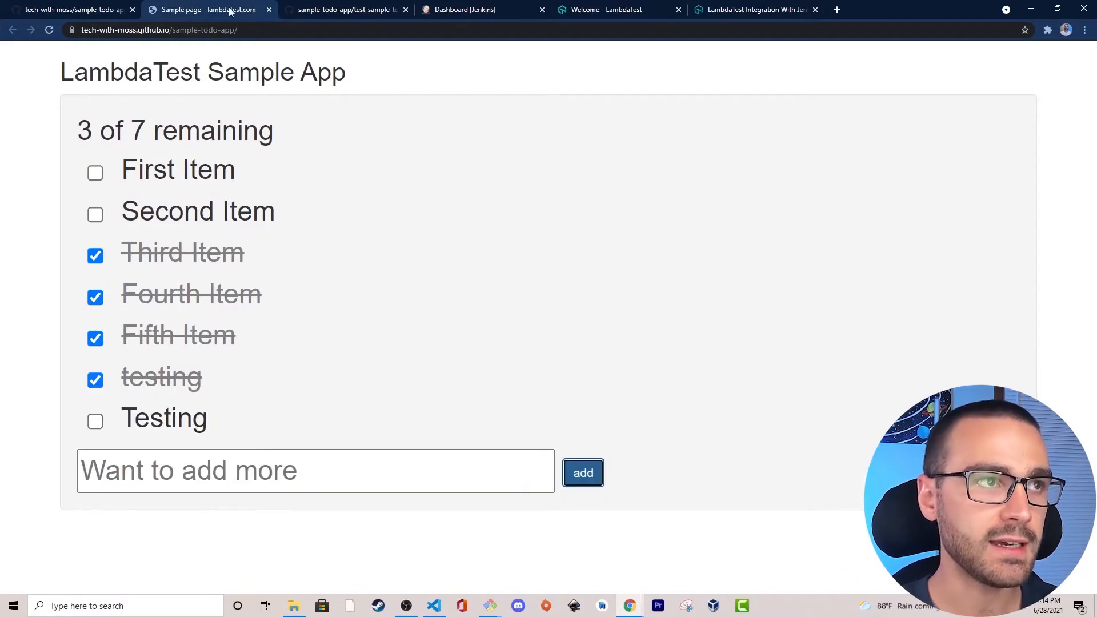
{"action": "left_click", "coordinate": [315, 10]}
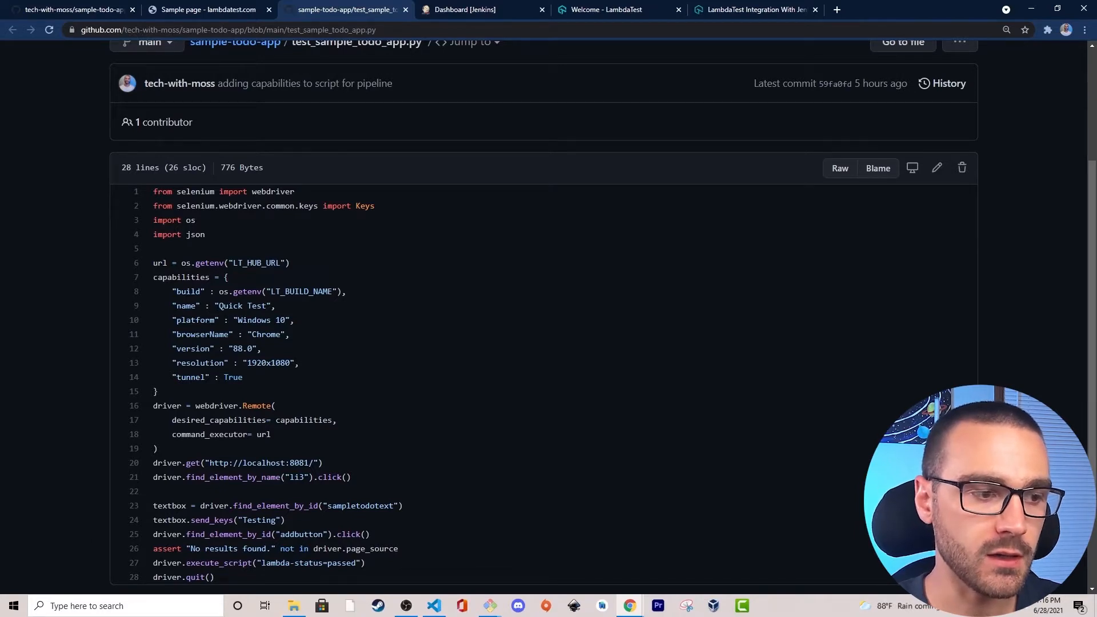
Examine the script's execute_script("lambda-status=passed") line and the closing driver.quit() line.
{"action": "left_click_drag", "start_coordinate": [186, 563], "coordinate": [252, 563]}
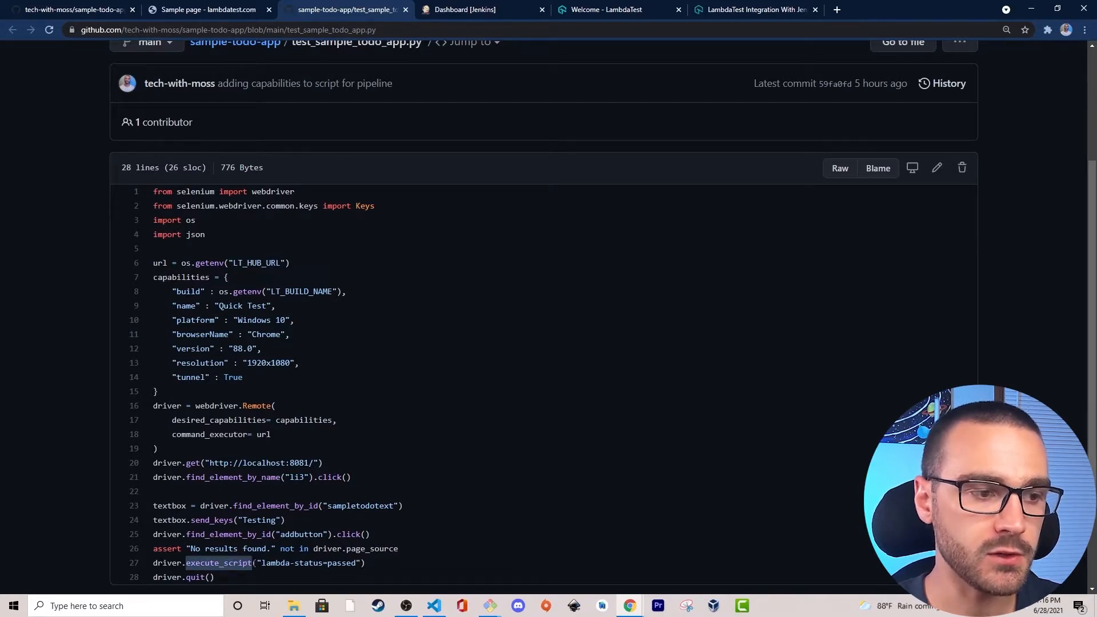
{"action": "left_click", "coordinate": [191, 563]}
{"action": "left_click_drag", "start_coordinate": [185, 562], "coordinate": [355, 563]}
{"action": "left_click", "coordinate": [363, 563]}
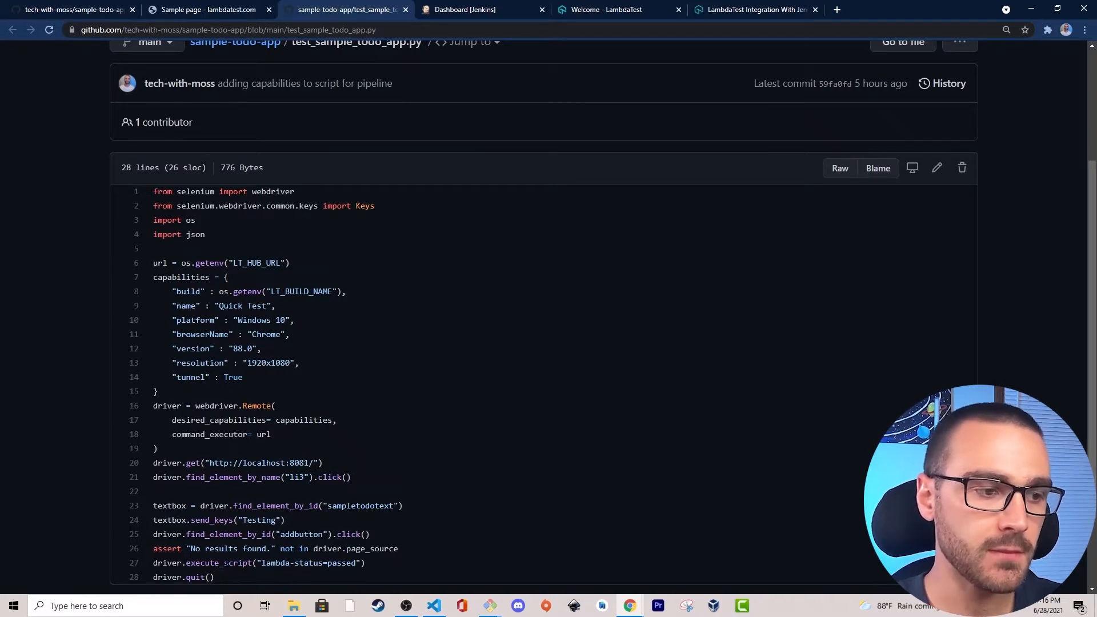
{"action": "left_click_drag", "start_coordinate": [173, 563], "coordinate": [286, 580]}
{"action": "left_click", "coordinate": [285, 577]}
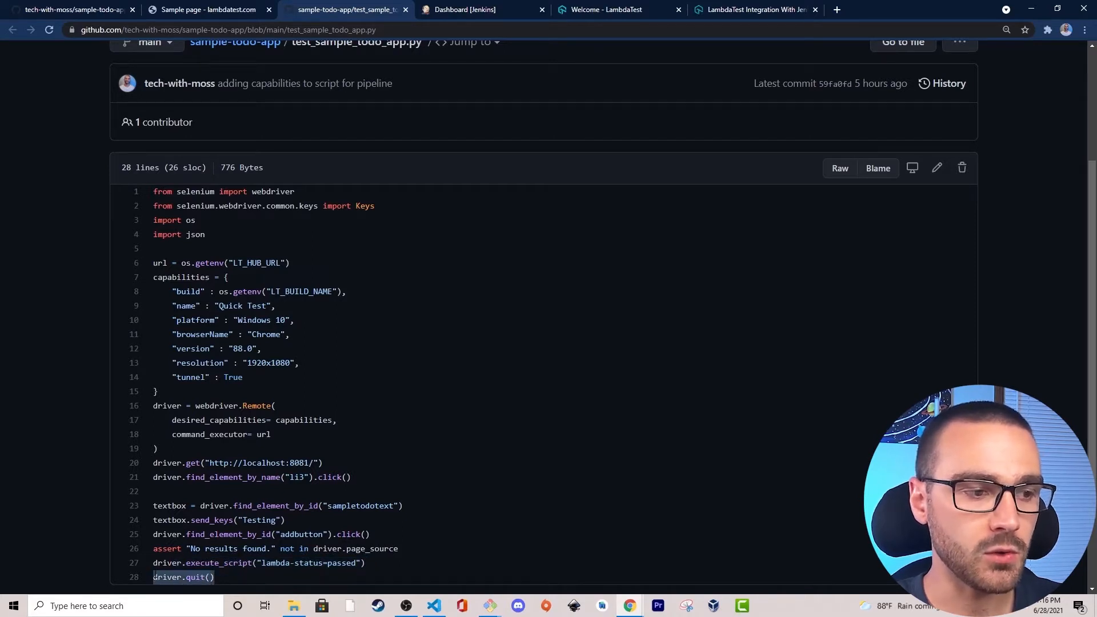
{"action": "left_click", "coordinate": [45, 514]}
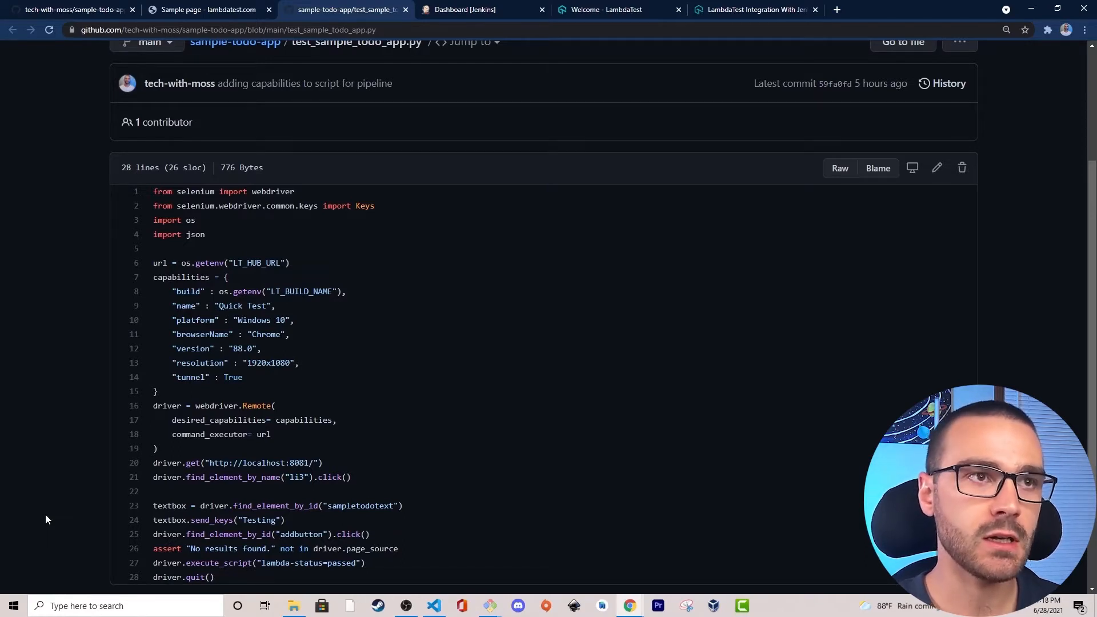
Switch to Jenkins and search the available plugins in the Plugin Manager for lambdatest.
{"action": "left_click", "coordinate": [464, 9]}
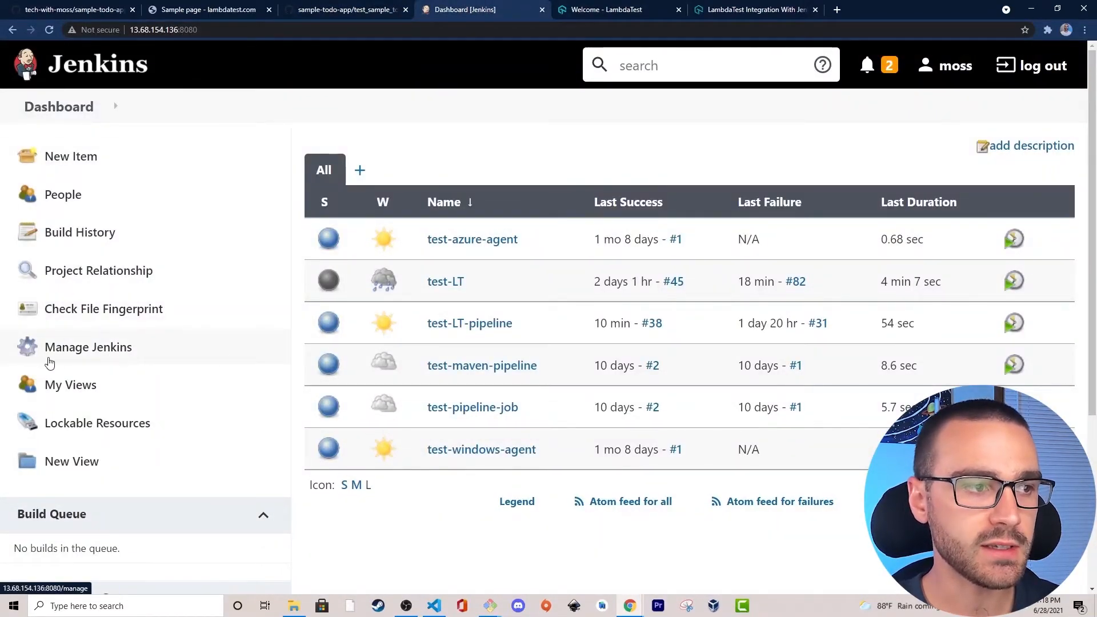
{"action": "left_click", "coordinate": [176, 352]}
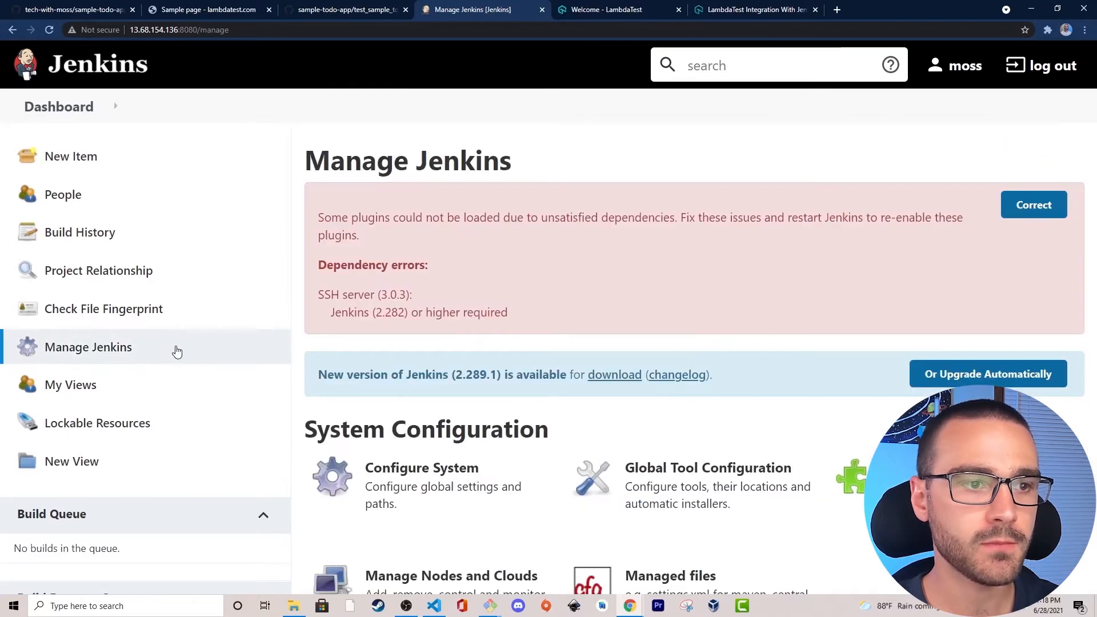
{"action": "scroll", "coordinate": [857, 426], "scroll_direction": "down", "scroll_amount": 2}
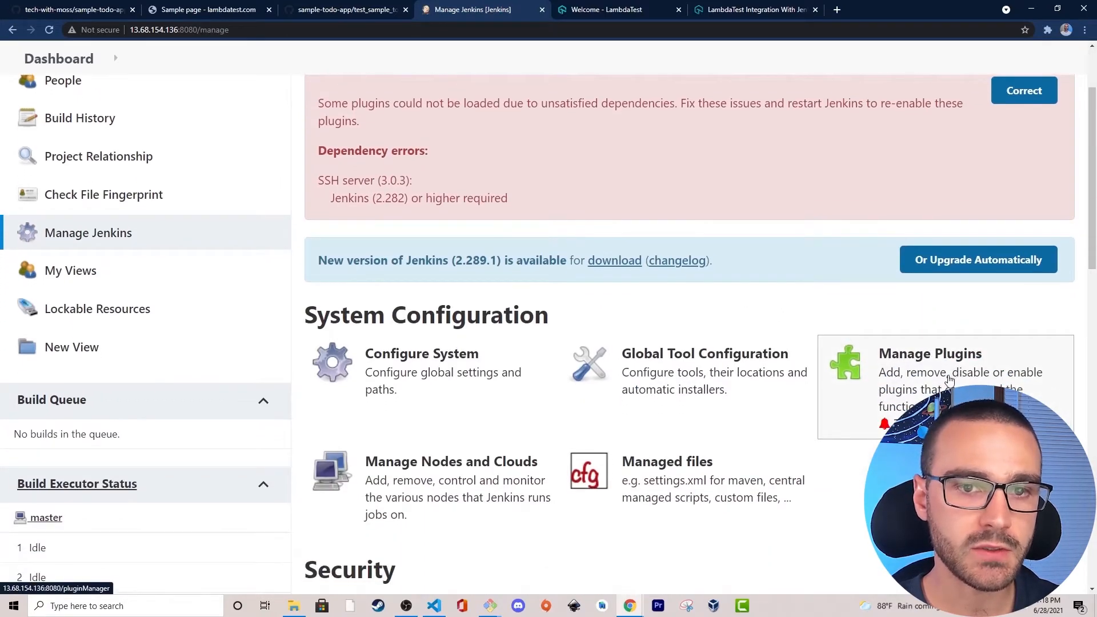
{"action": "left_click", "coordinate": [948, 380]}
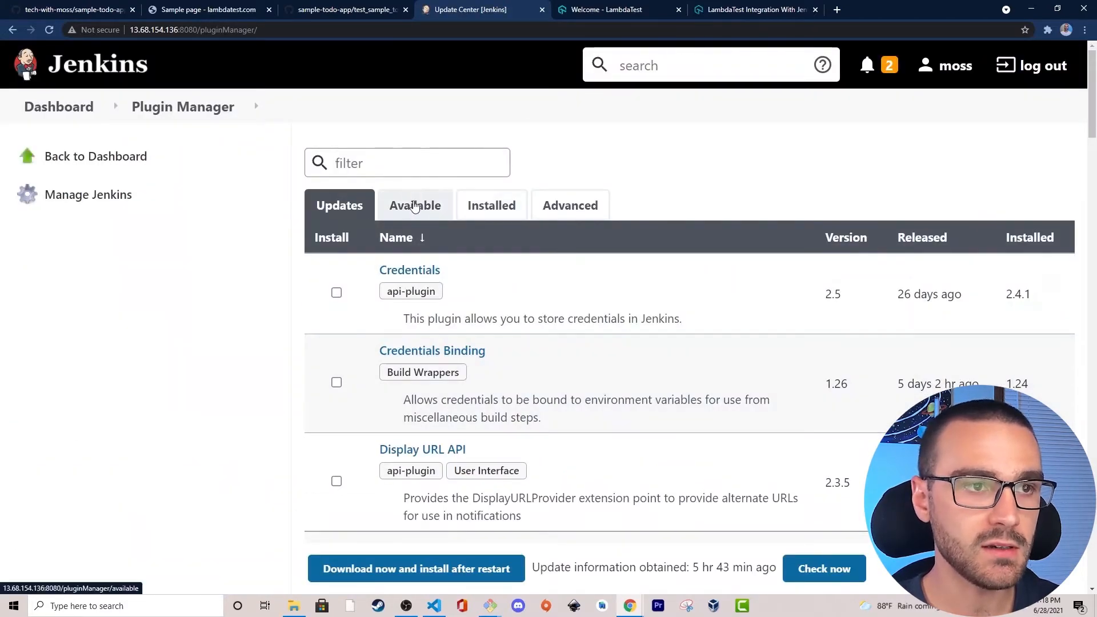
{"action": "left_click", "coordinate": [414, 207]}
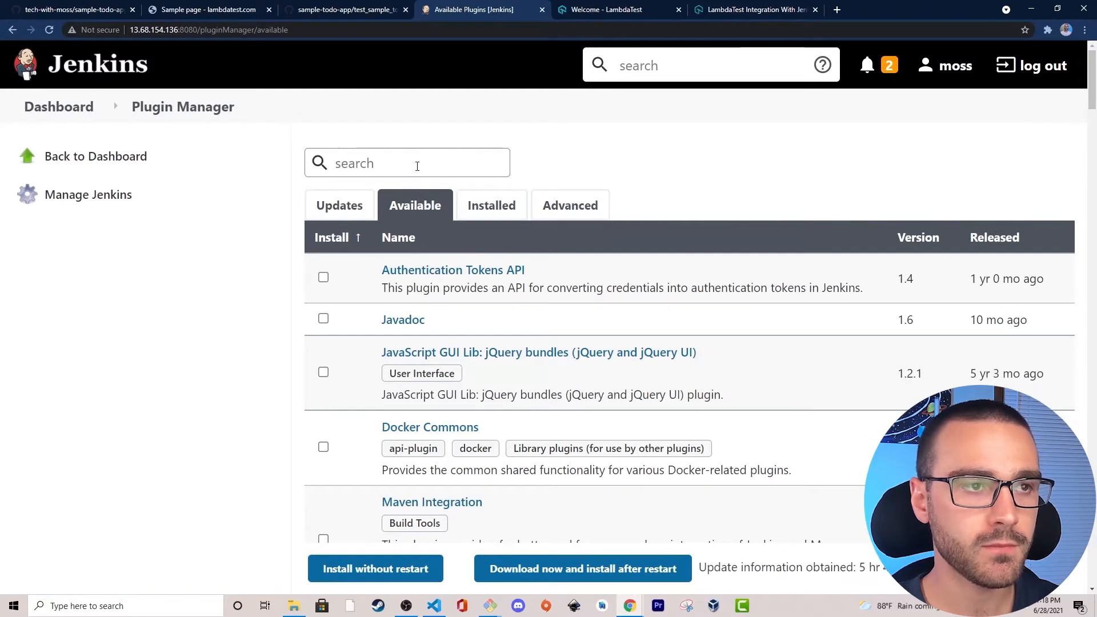
{"action": "left_click", "coordinate": [417, 166]}
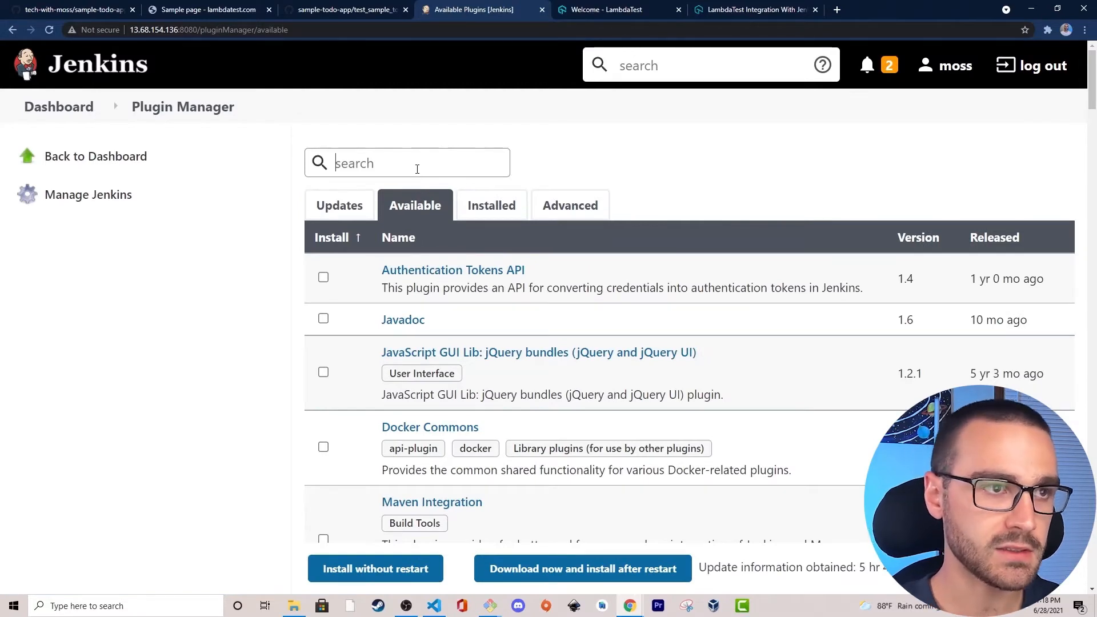
{"action": "type", "text": "lambdatest"}
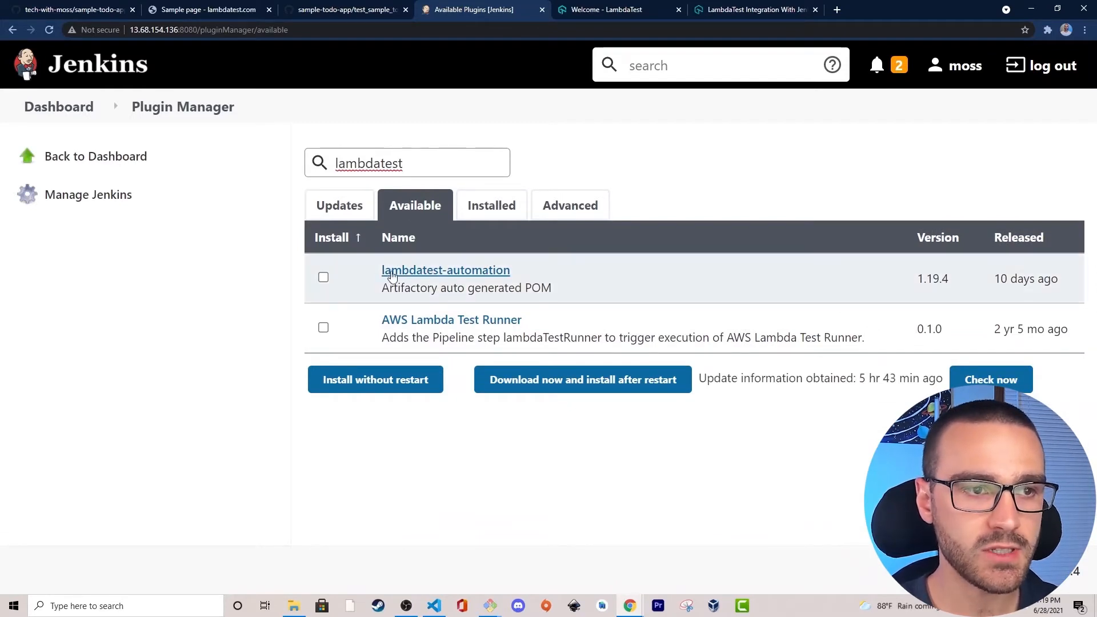
Download the lambdatest-automation plugin for installation after restart, and have Jenkins restart when installation is complete and no jobs are running.
{"action": "left_click", "coordinate": [323, 278]}
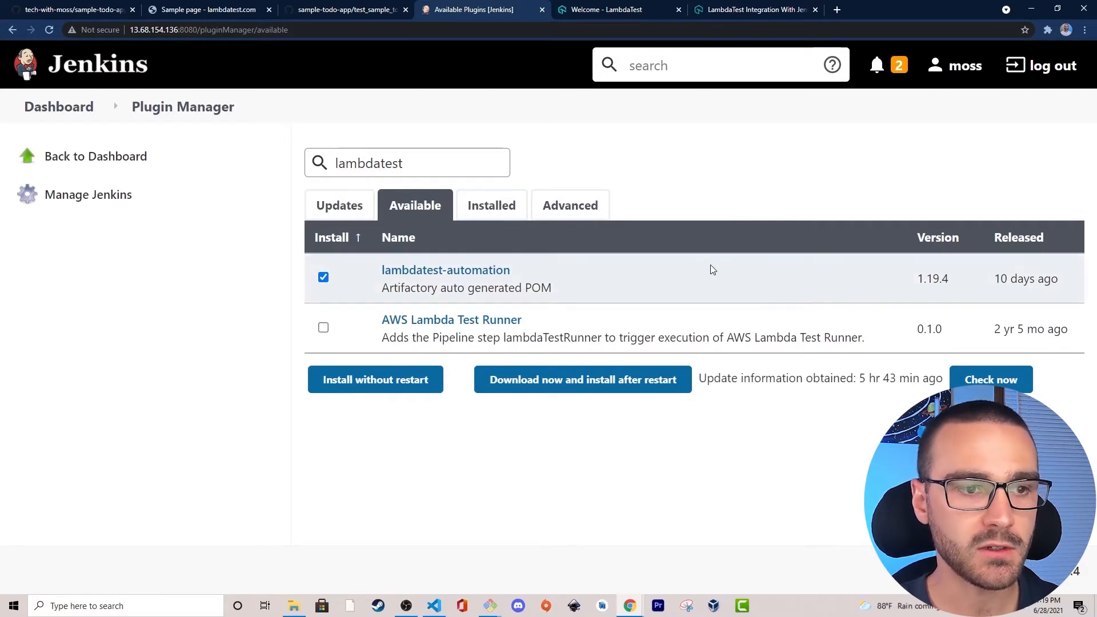
{"action": "left_click", "coordinate": [591, 385]}
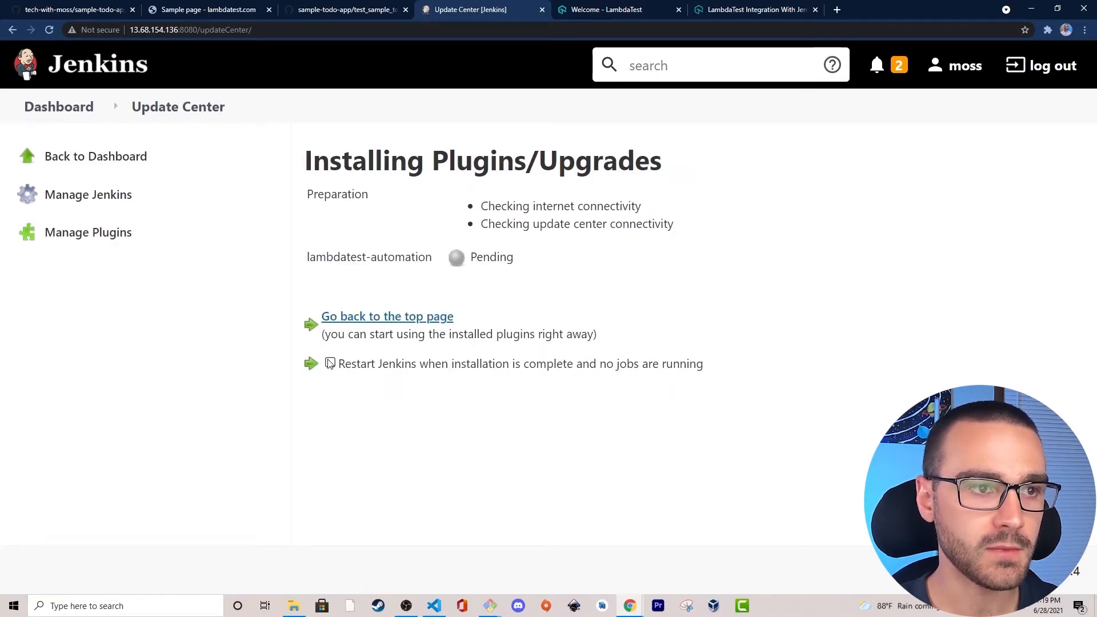
{"action": "left_click_drag", "start_coordinate": [307, 257], "coordinate": [466, 260]}
{"action": "left_click", "coordinate": [490, 294]}
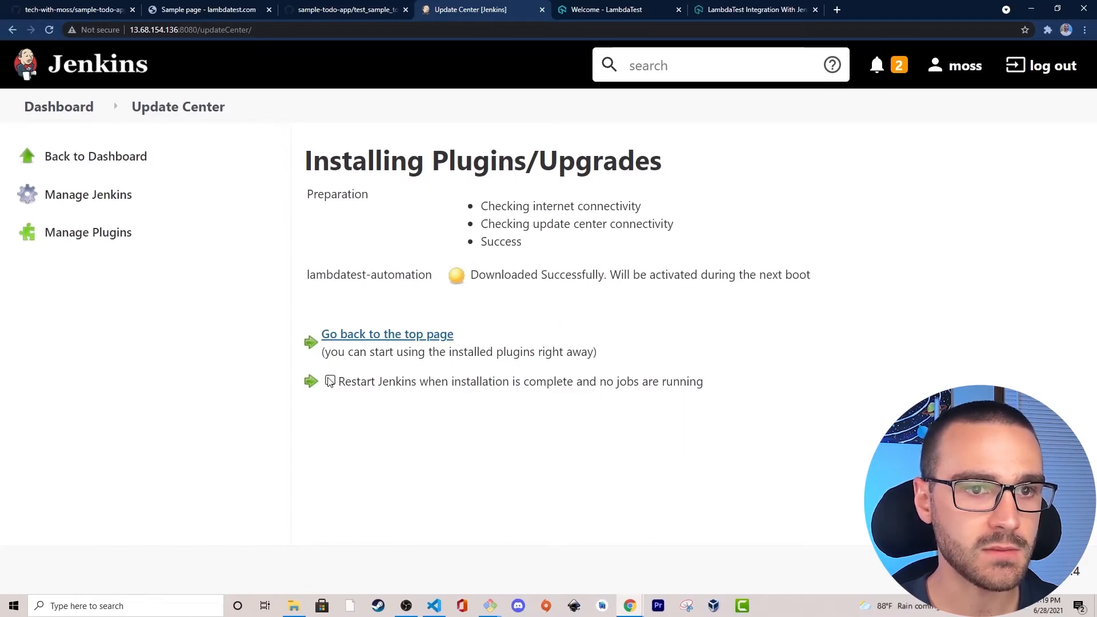
{"action": "left_click", "coordinate": [331, 381]}
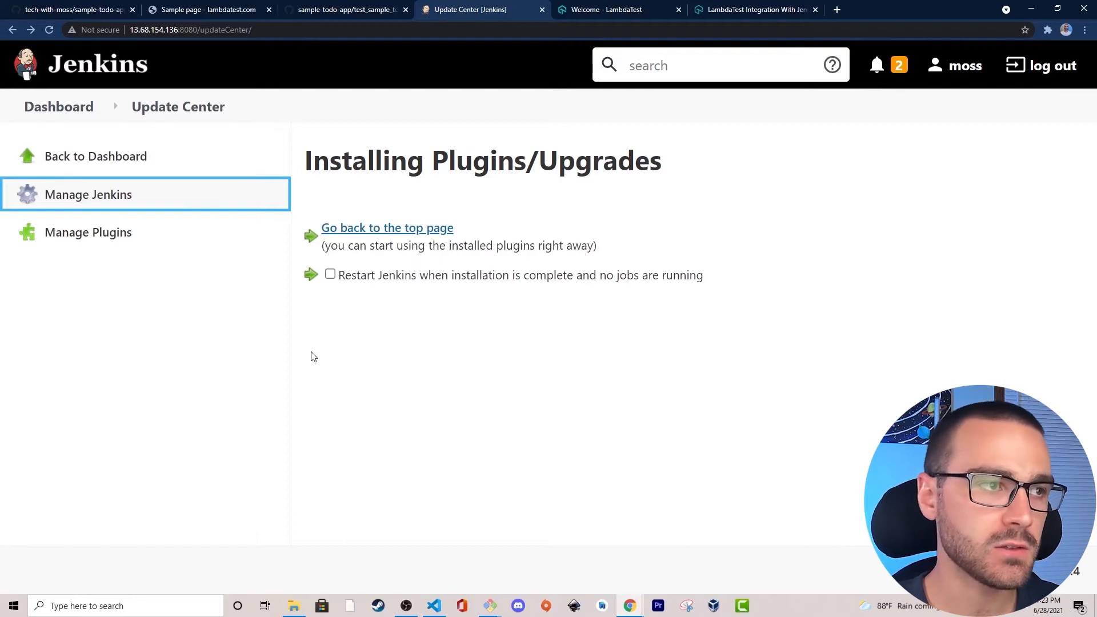
Start a new credential in the Global credentials (unrestricted) domain of the Jenkins credential store.
{"action": "left_click", "coordinate": [201, 204]}
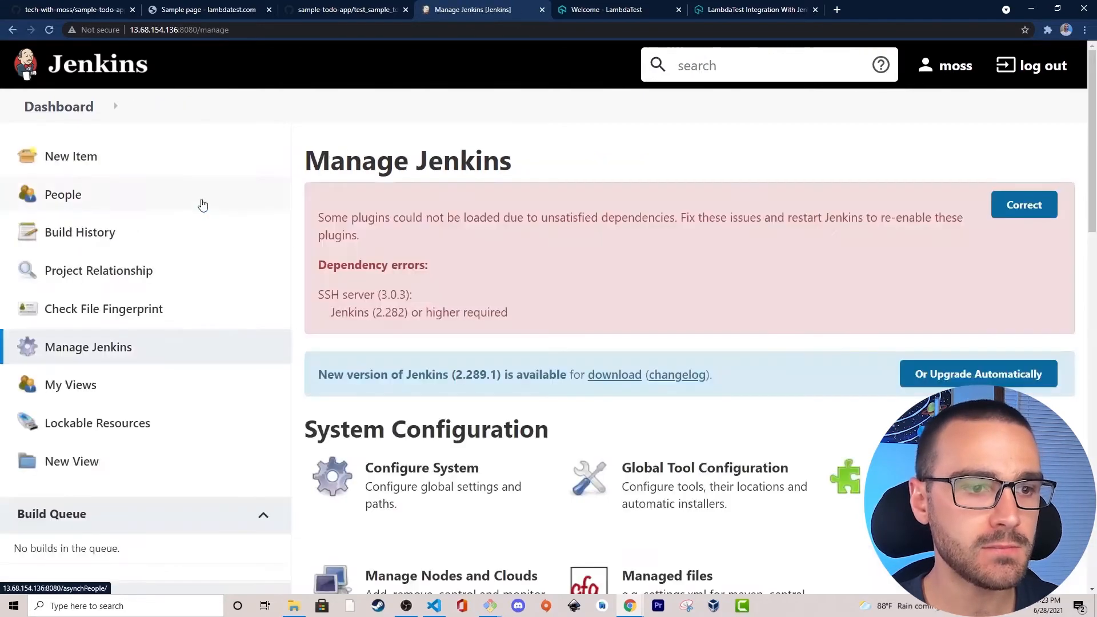
{"action": "scroll", "coordinate": [585, 237], "scroll_direction": "down", "scroll_amount": 6}
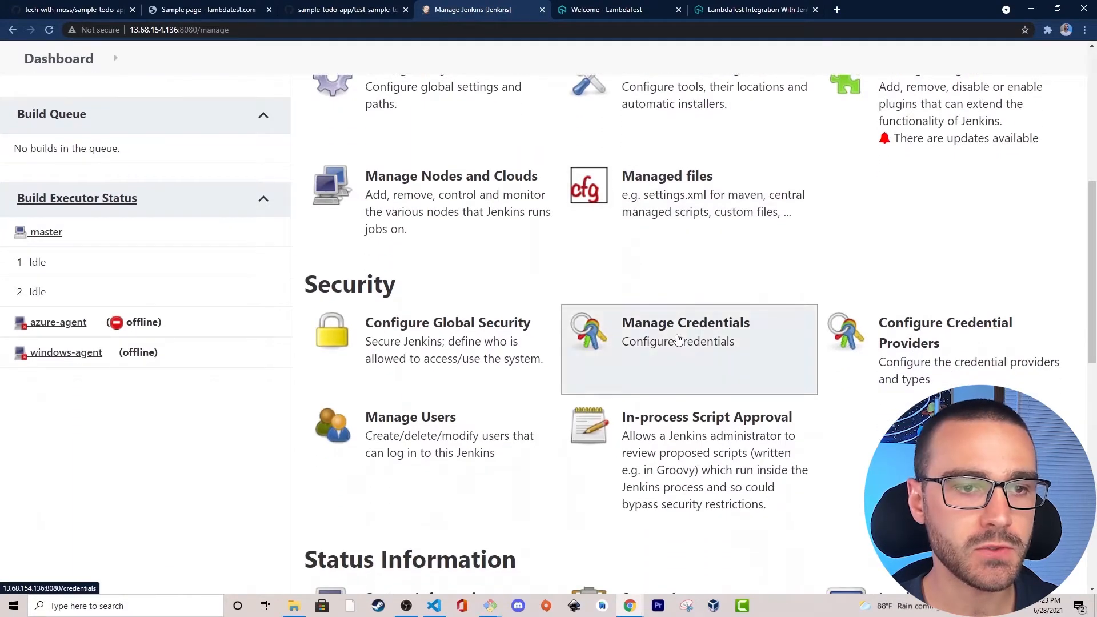
{"action": "left_click", "coordinate": [674, 341]}
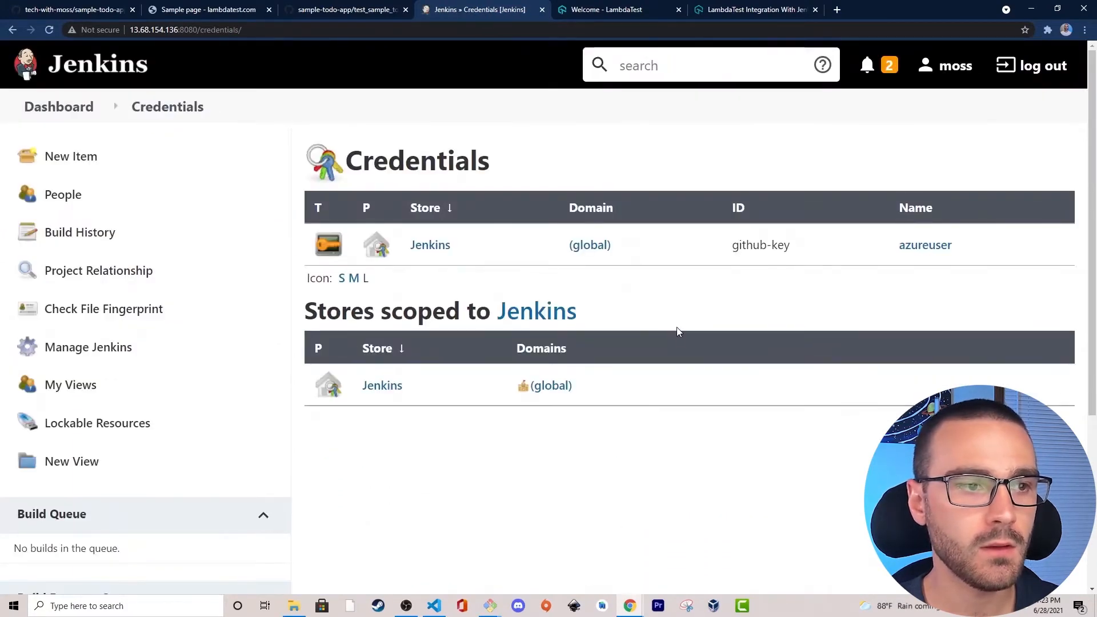
{"action": "left_click", "coordinate": [429, 249]}
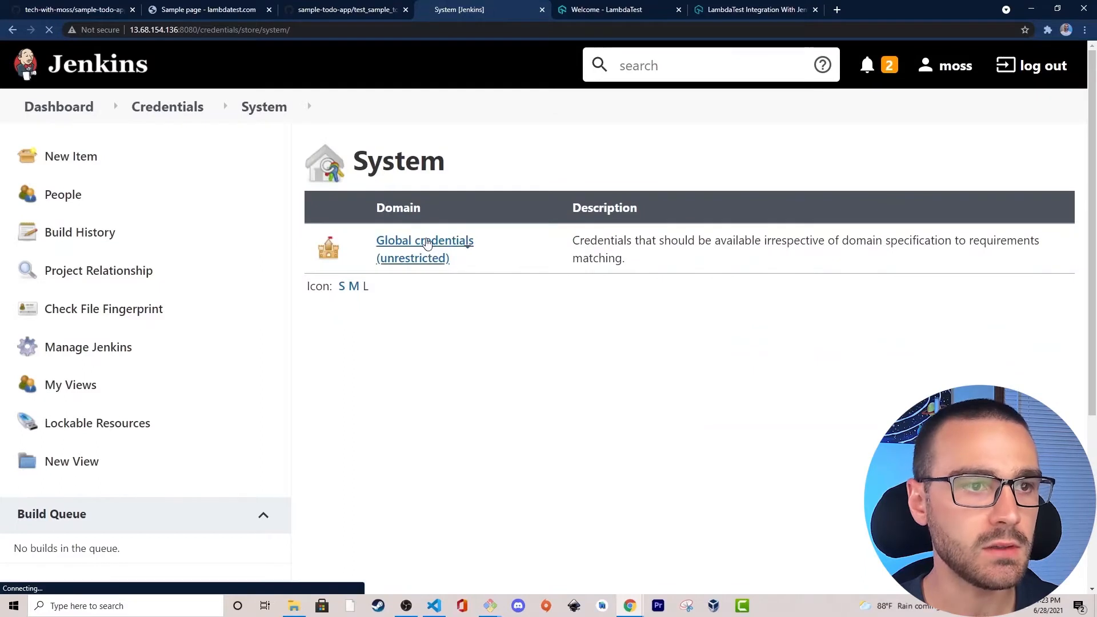
{"action": "left_click", "coordinate": [430, 249]}
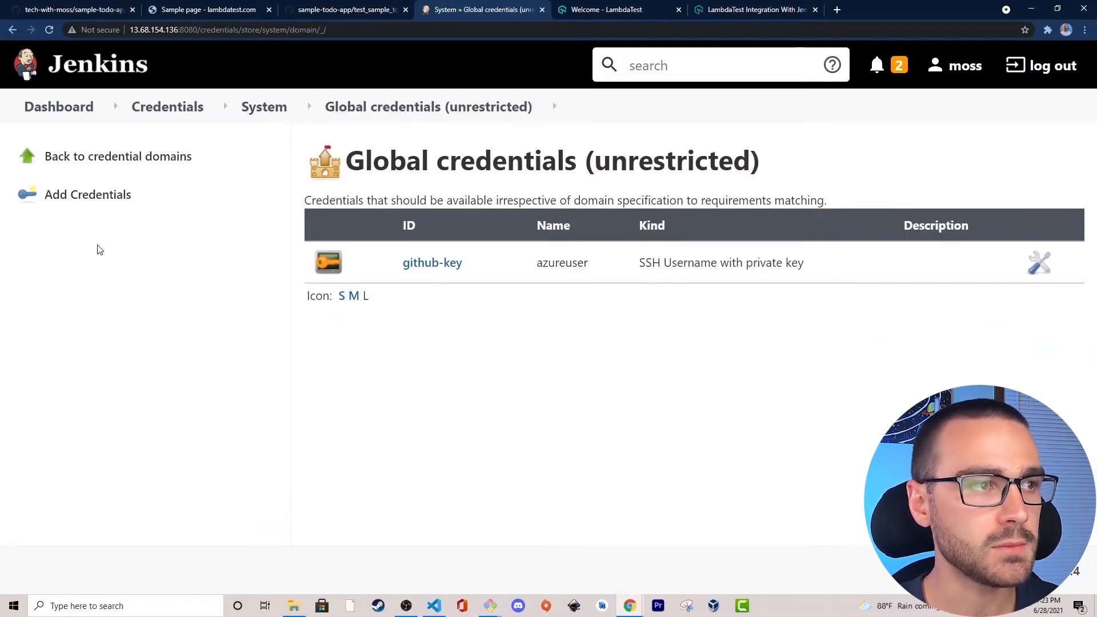
{"action": "left_click", "coordinate": [101, 196]}
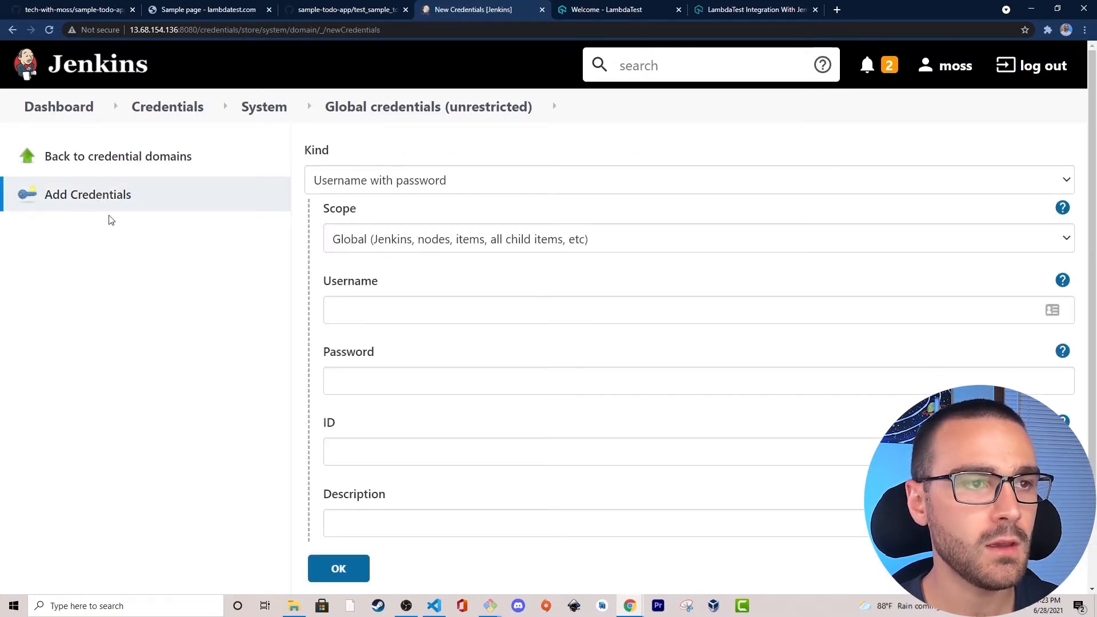
Set the new credential's kind to LAMBDATEST Credentials.
{"action": "left_click_drag", "start_coordinate": [341, 157], "coordinate": [307, 150]}
{"action": "left_click", "coordinate": [347, 151]}
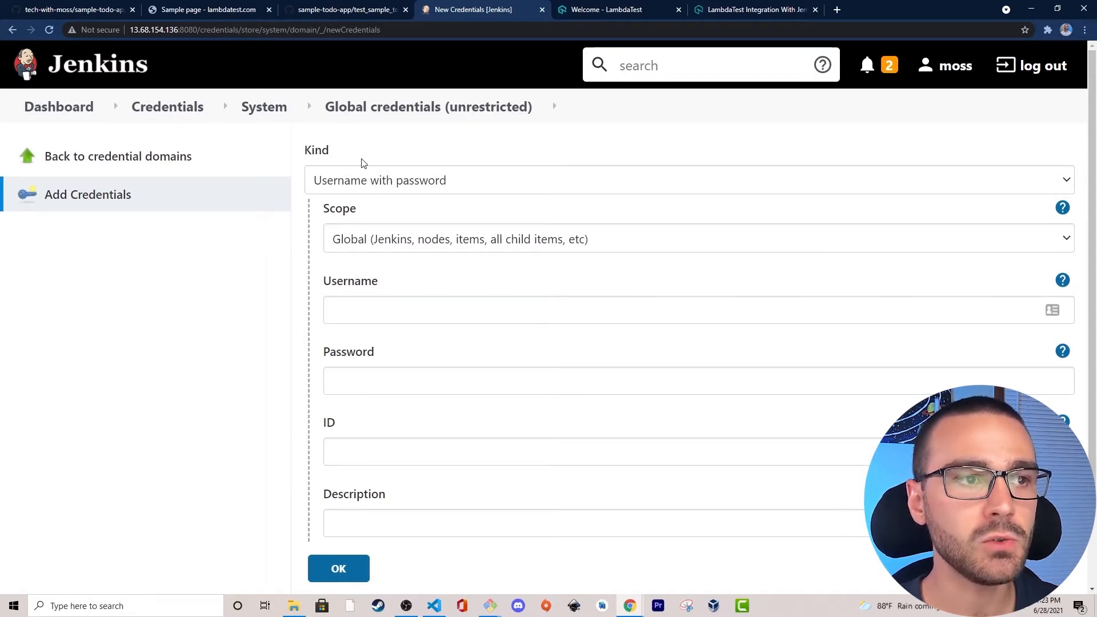
{"action": "left_click", "coordinate": [376, 179]}
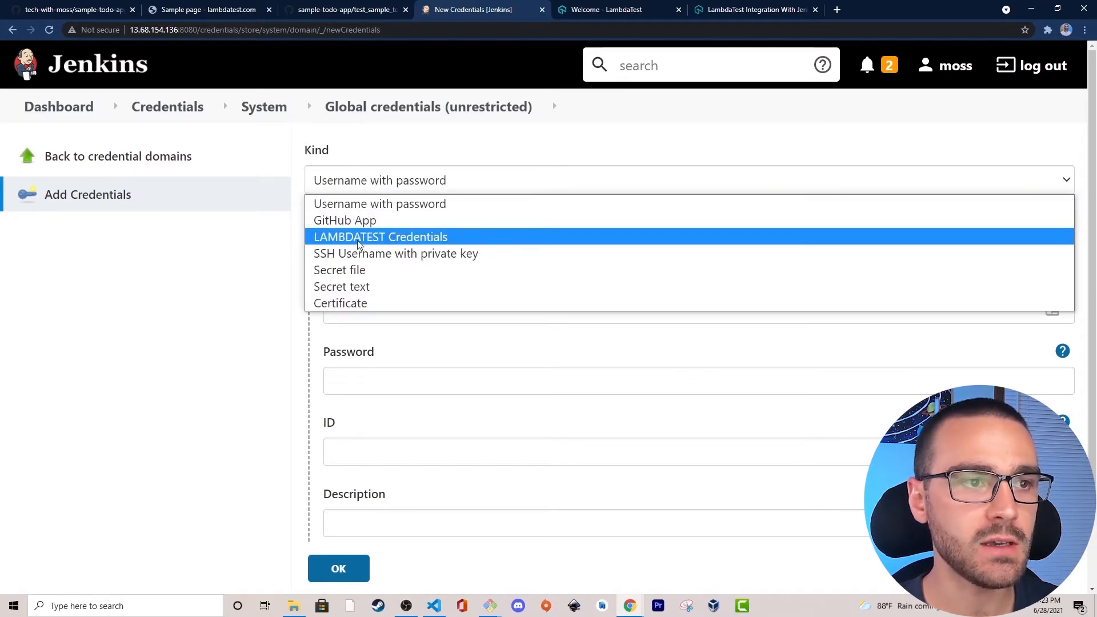
{"action": "left_click", "coordinate": [416, 239]}
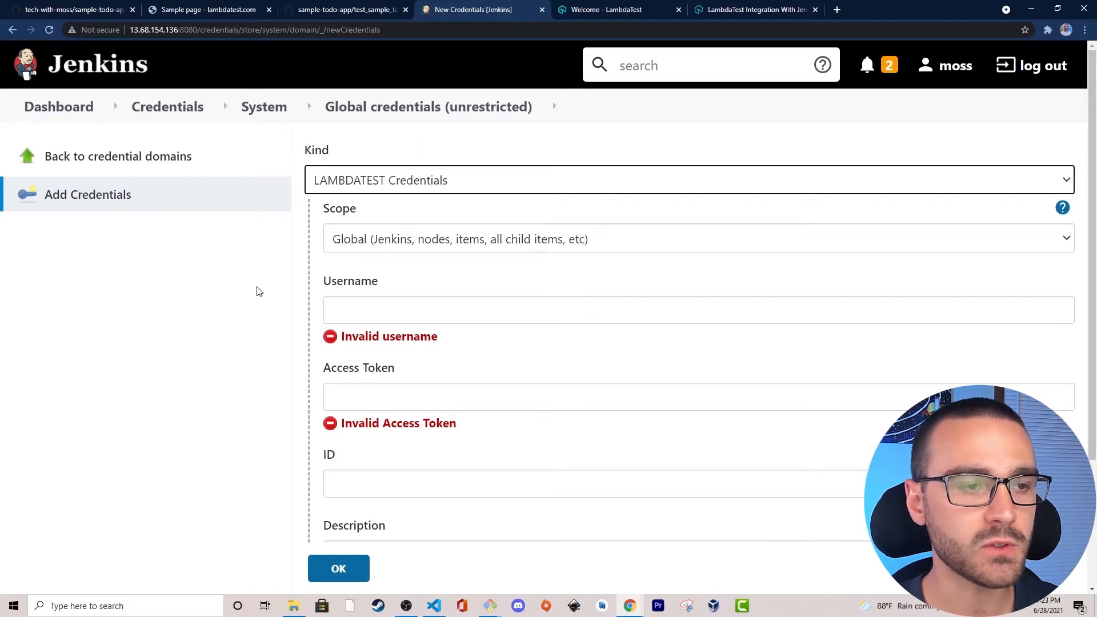
Fill in the credential's username with the LambdaTest account e-mail and go on to the access token field.
{"action": "scroll", "coordinate": [258, 295], "scroll_direction": "down", "scroll_amount": 1}
{"action": "left_click", "coordinate": [414, 253]}
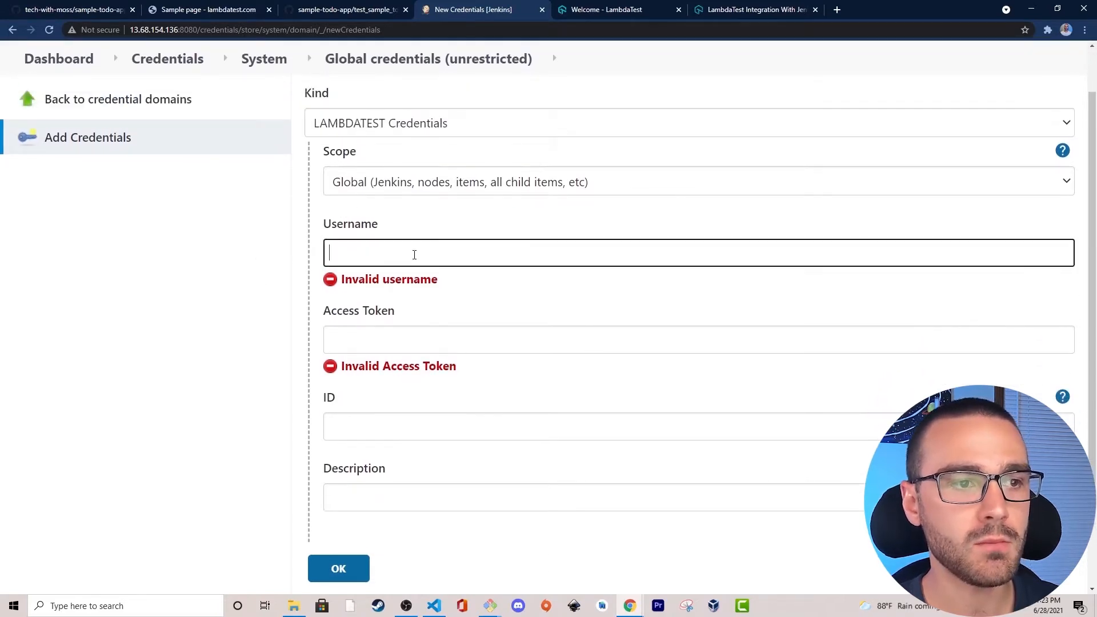
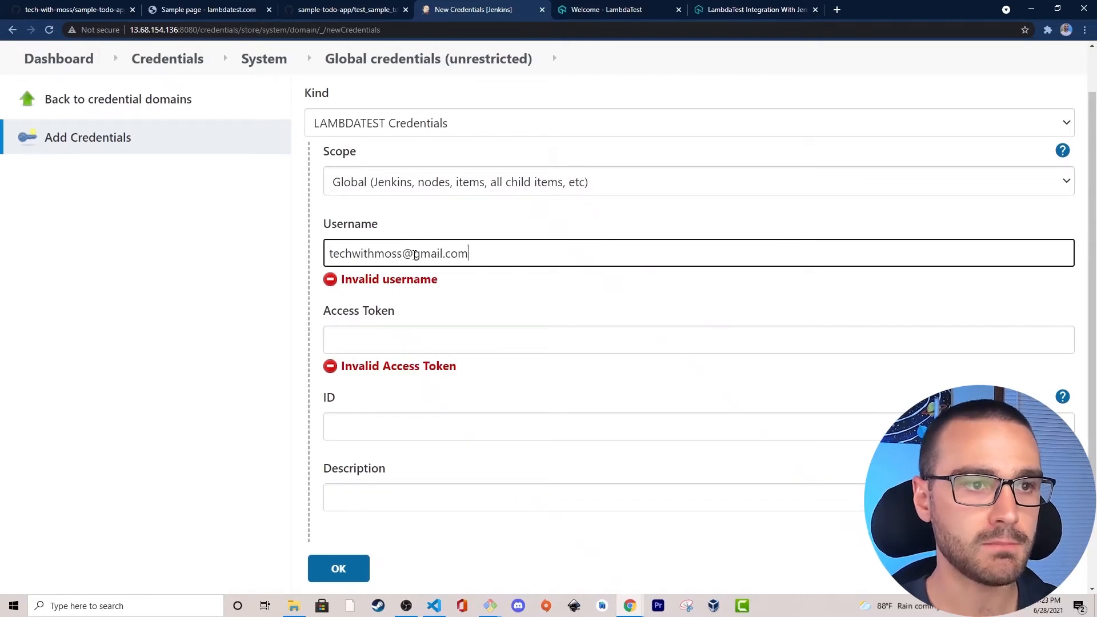
{"action": "left_click", "coordinate": [218, 285]}
{"action": "left_click", "coordinate": [420, 324]}
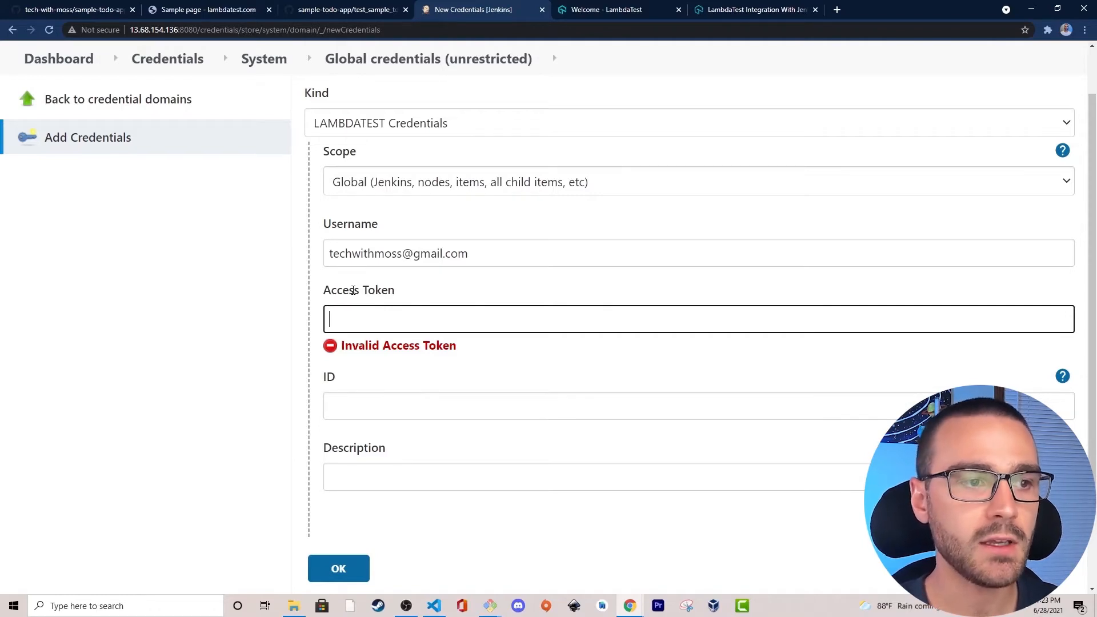
Copy the account's access key from the command-line tunnel configuration on the LambdaTest dashboard.
{"action": "left_click", "coordinate": [607, 11]}
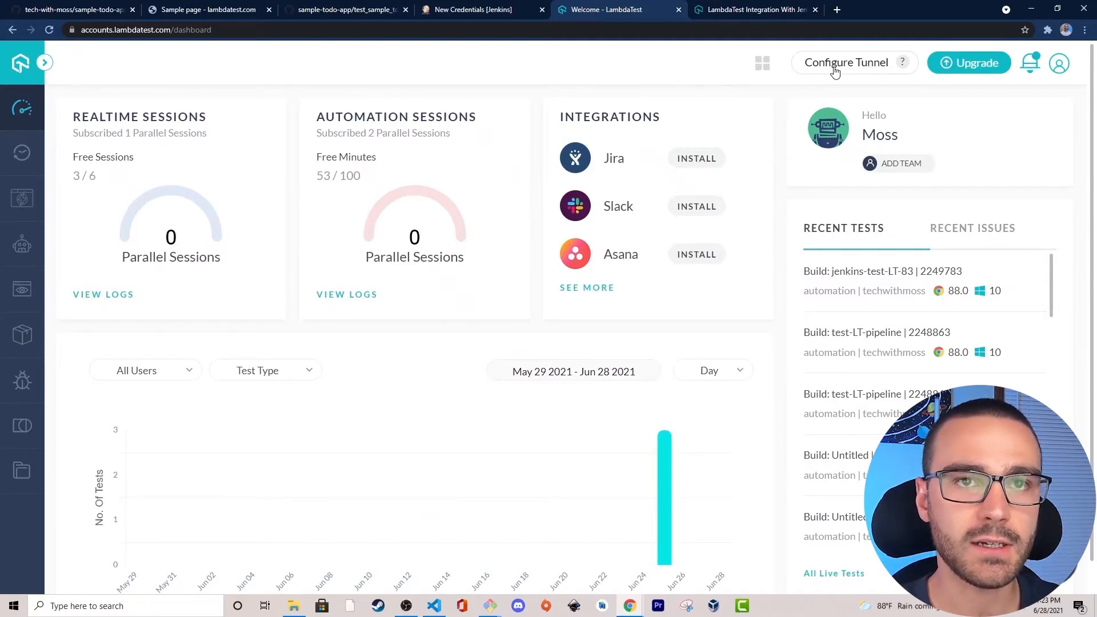
{"action": "left_click", "coordinate": [875, 69]}
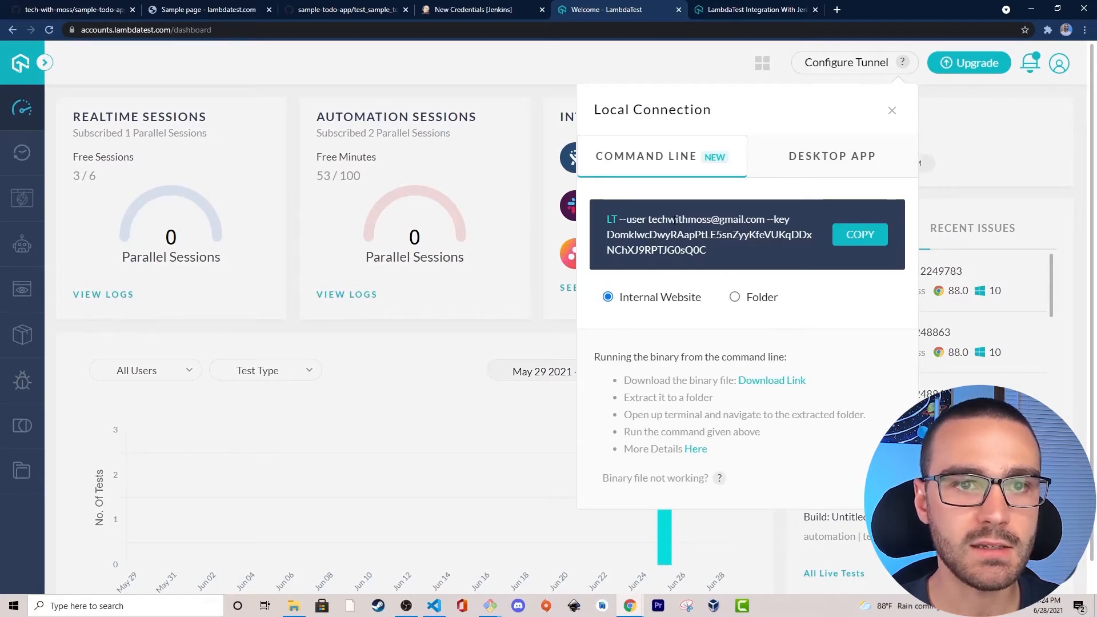
{"action": "mouse_move", "coordinate": [770, 219]}
{"action": "left_mouse_down"}
{"action": "mouse_move", "coordinate": [795, 218]}
{"action": "mouse_move", "coordinate": [768, 221]}
{"action": "left_mouse_up"}
{"action": "left_click", "coordinate": [766, 219]}
{"action": "mouse_move", "coordinate": [707, 250]}
{"action": "left_mouse_down"}
{"action": "mouse_move", "coordinate": [608, 235]}
{"action": "mouse_move", "coordinate": [693, 235]}
{"action": "mouse_move", "coordinate": [709, 251]}
{"action": "left_mouse_up"}
{"action": "left_click", "coordinate": [609, 240]}
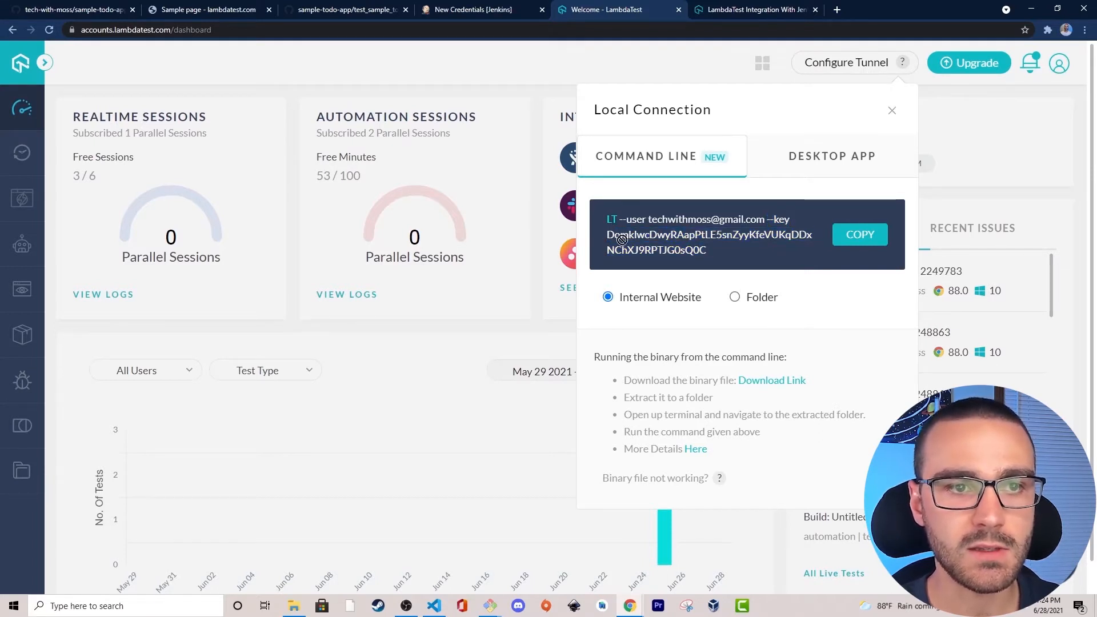
{"action": "left_click_drag", "start_coordinate": [608, 234], "coordinate": [708, 250]}
{"action": "right_click", "coordinate": [704, 239]}
{"action": "left_click", "coordinate": [722, 248]}
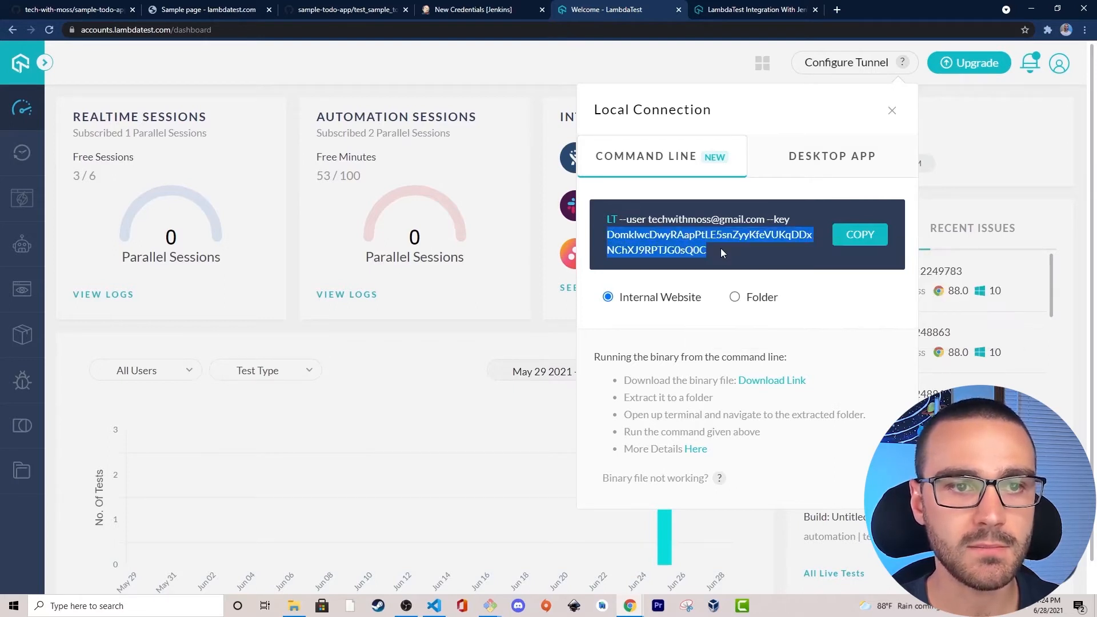
Paste the LambdaTest access key into the access token field of the new Jenkins credential.
{"action": "left_click", "coordinate": [492, 7]}
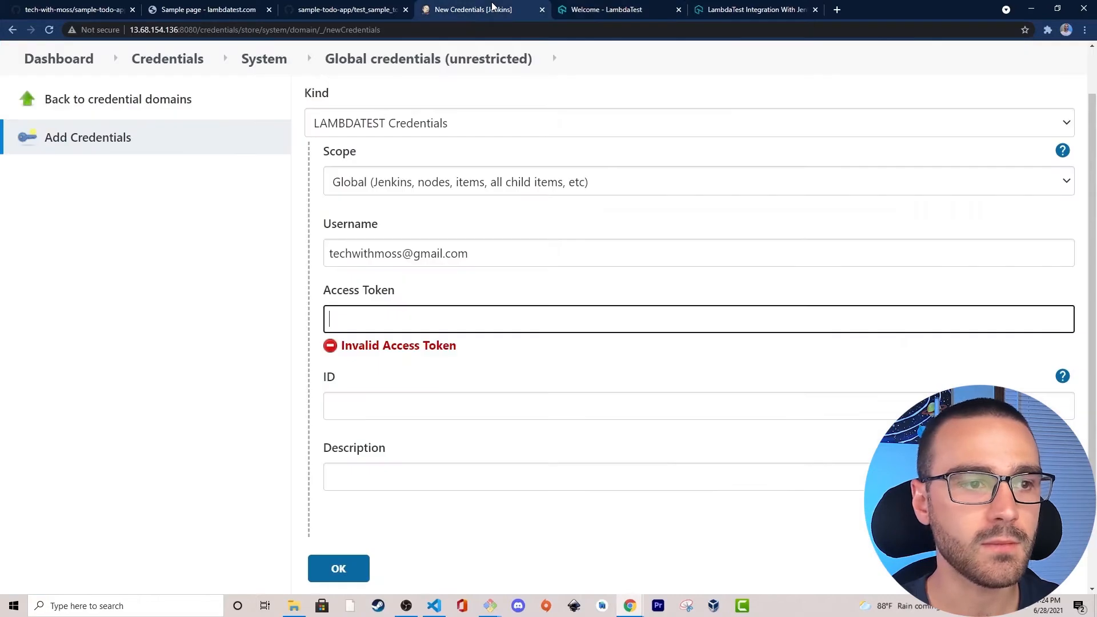
{"action": "right_click", "coordinate": [346, 318]}
{"action": "left_click", "coordinate": [414, 404]}
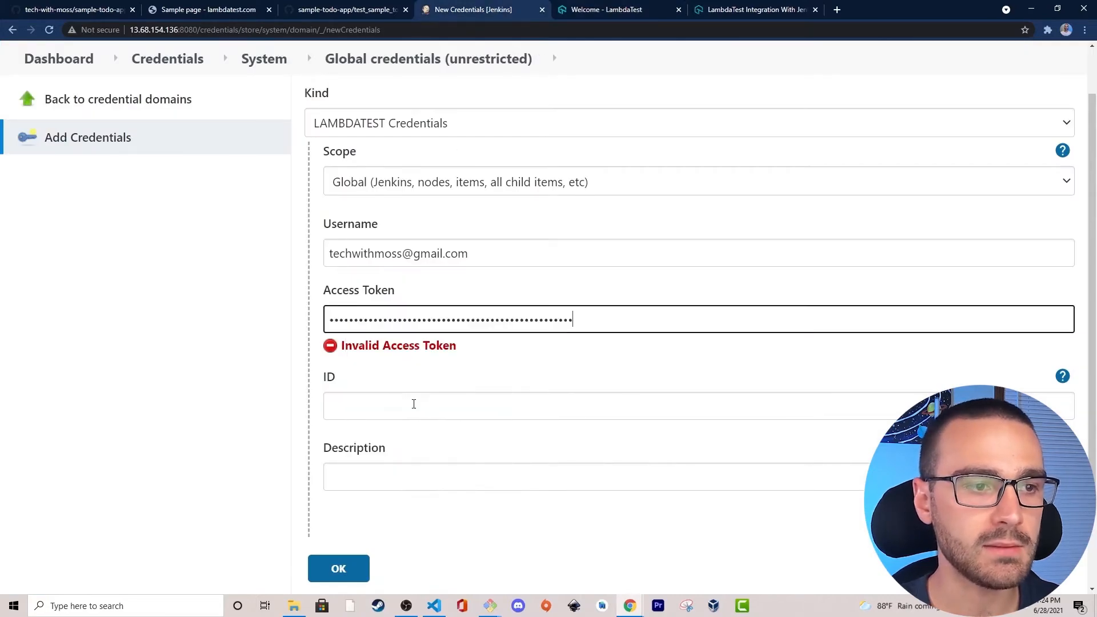
{"action": "left_click", "coordinate": [244, 356]}
Set the new credential's ID to lambdatest-credentials.
{"action": "left_click", "coordinate": [366, 407]}
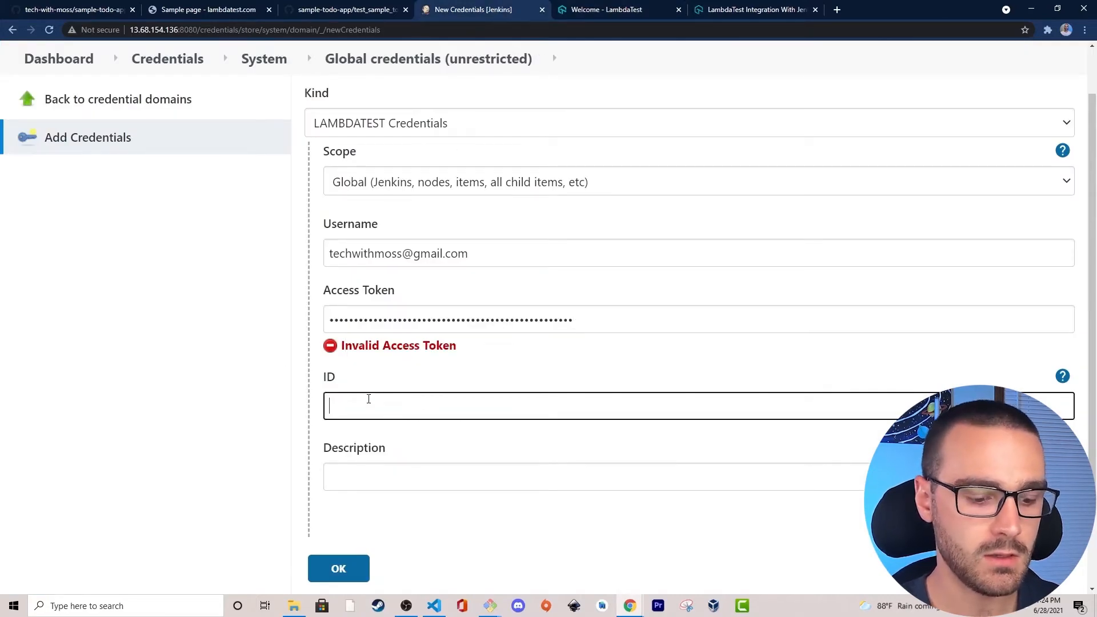
{"action": "type", "text": "lambdate"}
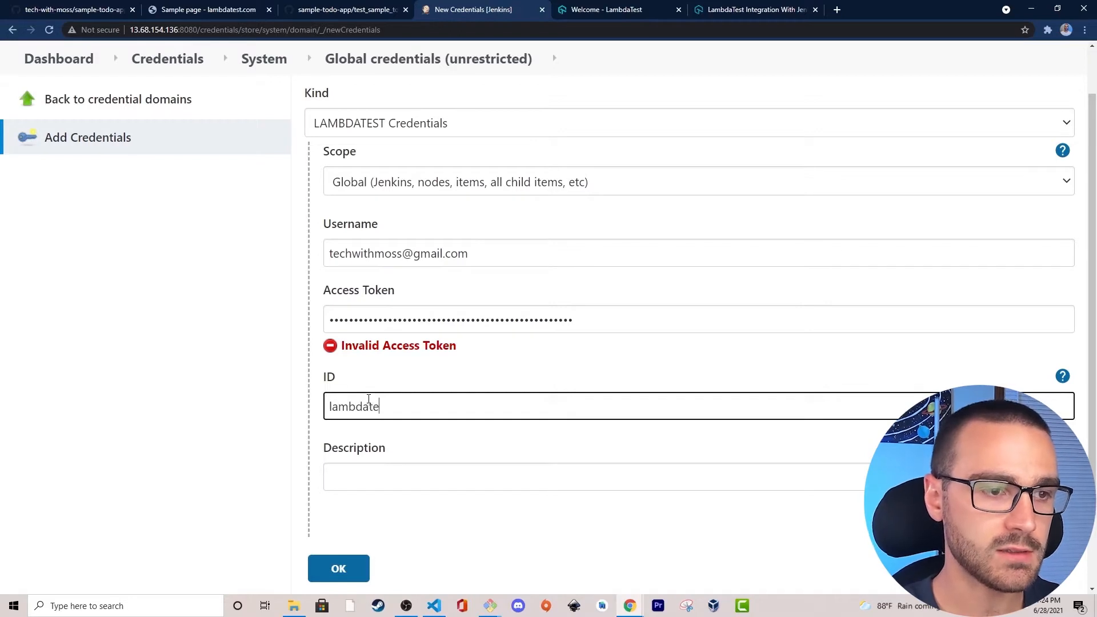
{"action": "type", "text": "st-credentials"}
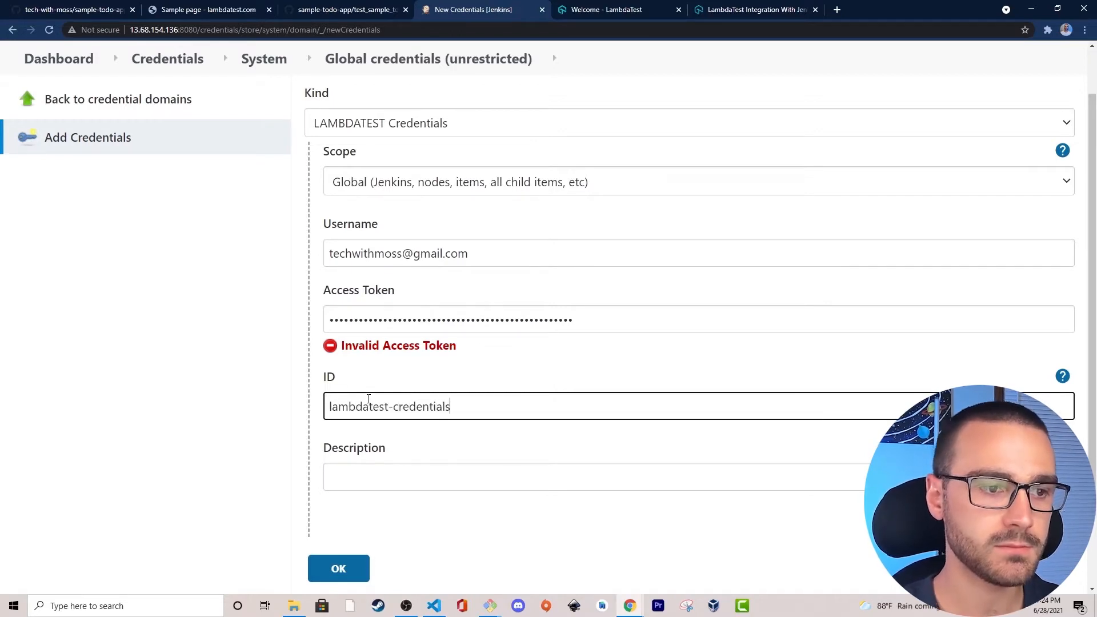
{"action": "left_click", "coordinate": [136, 447]}
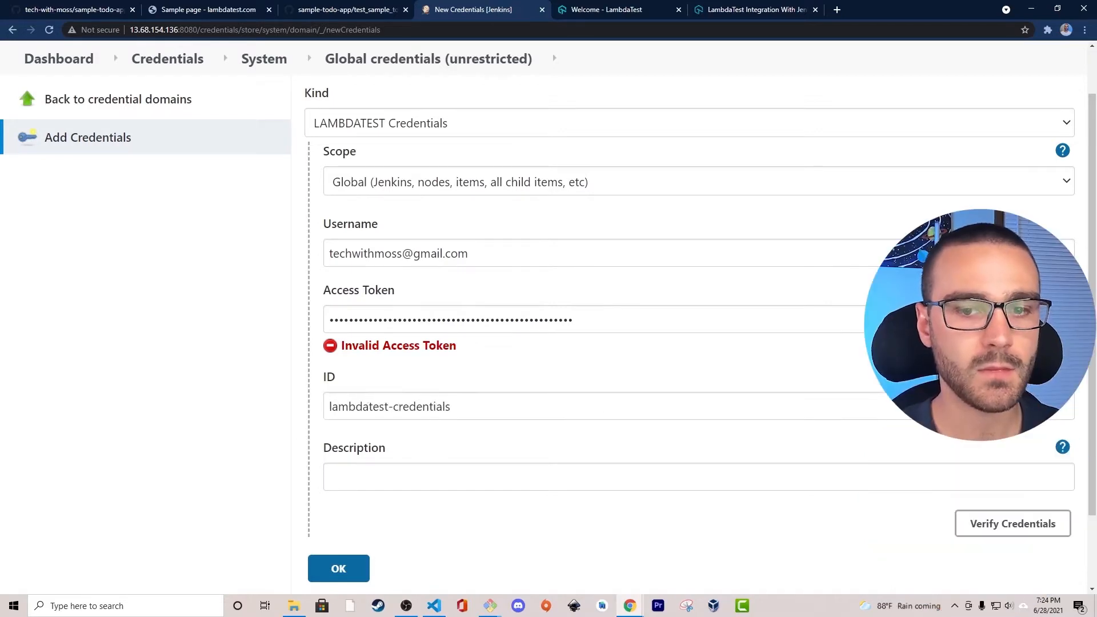
Verify the LambdaTest credentials' authentication and save the new credential.
{"action": "scroll", "coordinate": [1001, 531], "scroll_direction": "down", "scroll_amount": 1}
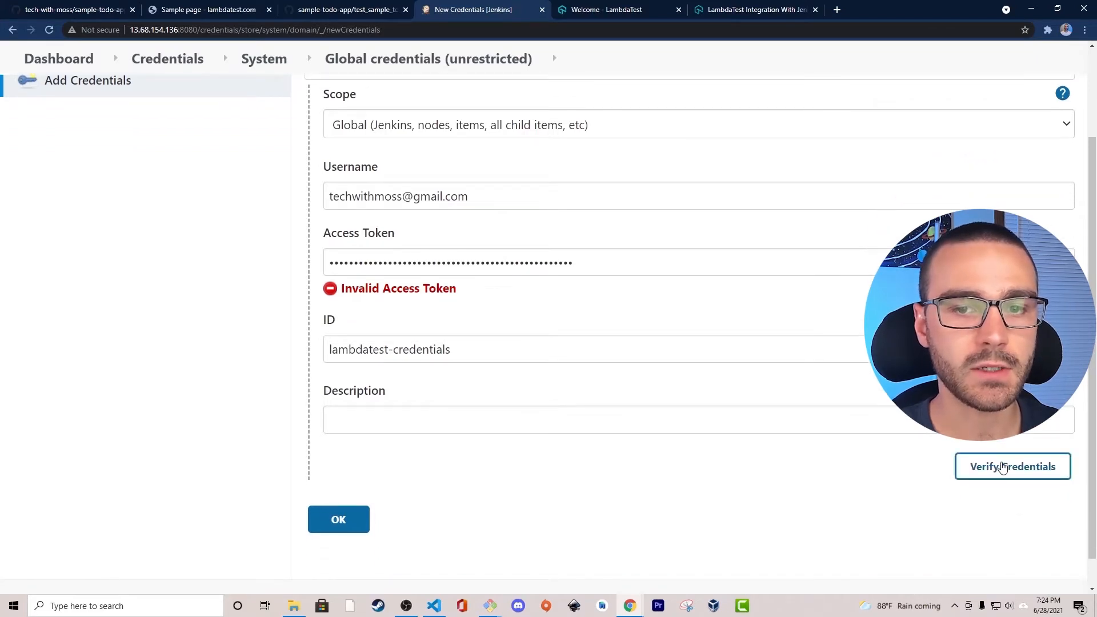
{"action": "left_click", "coordinate": [1003, 467]}
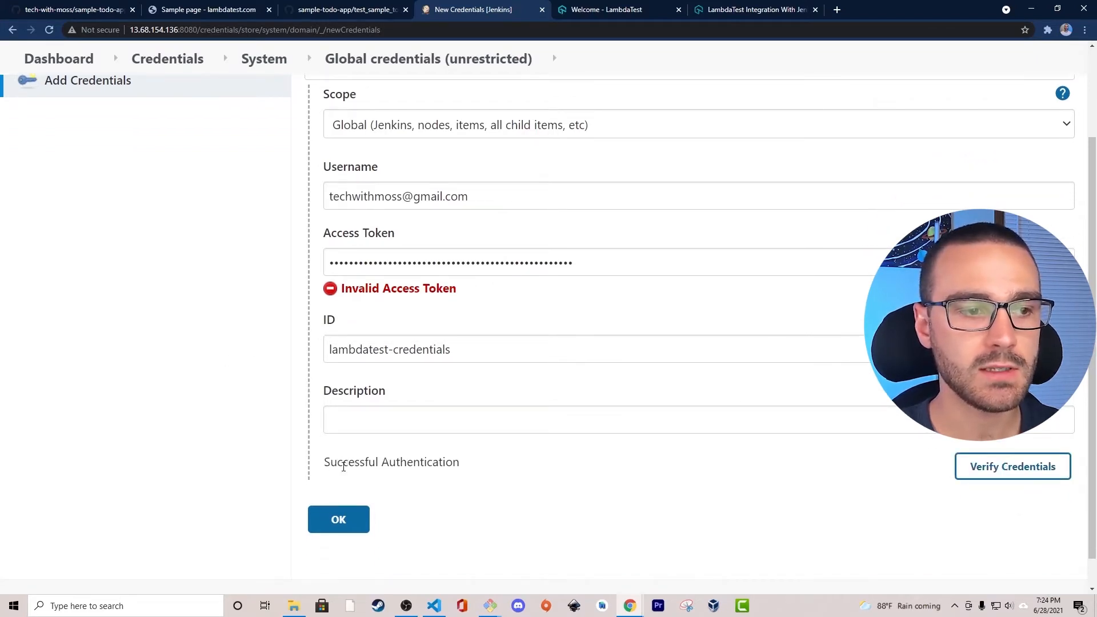
{"action": "left_click_drag", "start_coordinate": [320, 463], "coordinate": [483, 463]}
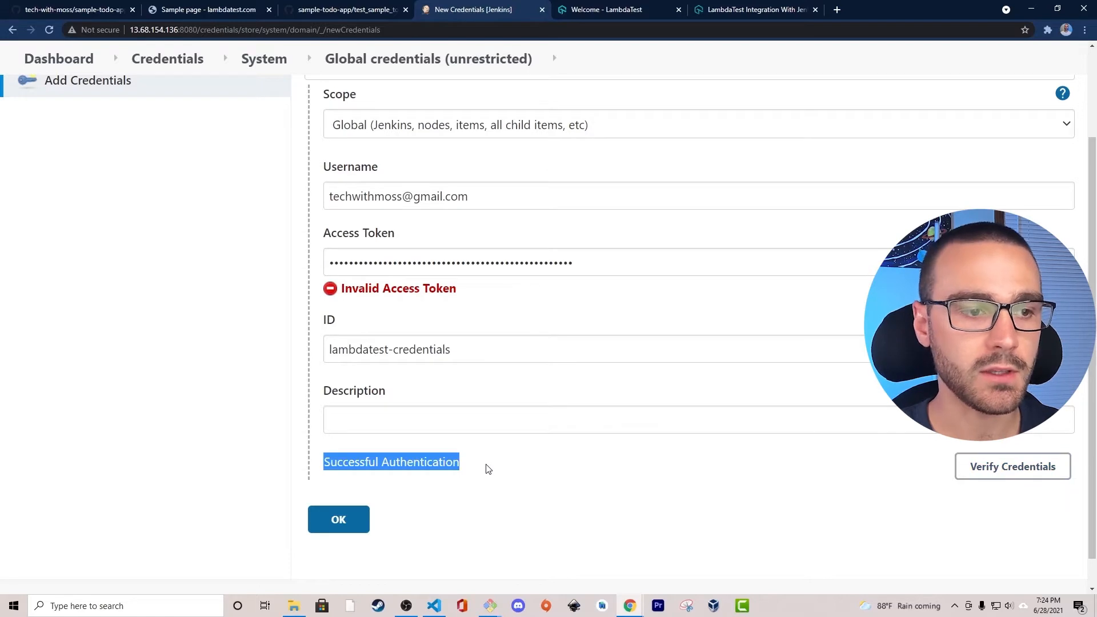
{"action": "left_click", "coordinate": [222, 420]}
{"action": "scroll", "coordinate": [220, 418], "scroll_direction": "up", "scroll_amount": 1}
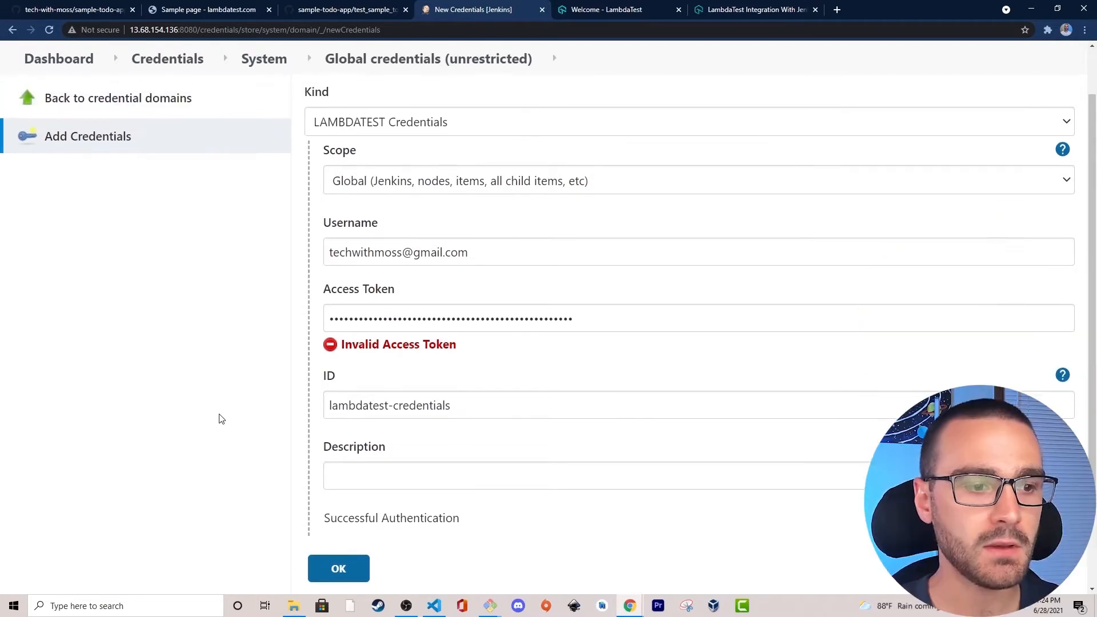
{"action": "scroll", "coordinate": [240, 434], "scroll_direction": "down", "scroll_amount": 1}
{"action": "left_click", "coordinate": [343, 520]}
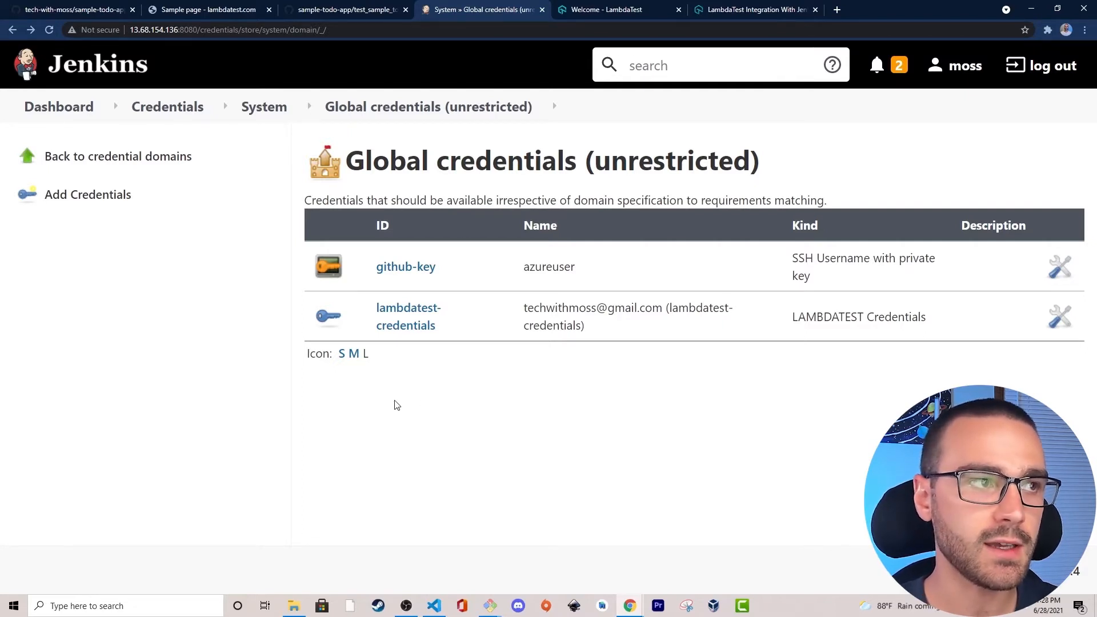
Open the Configure System page in Jenkins' management settings.
{"action": "left_click", "coordinate": [42, 111]}
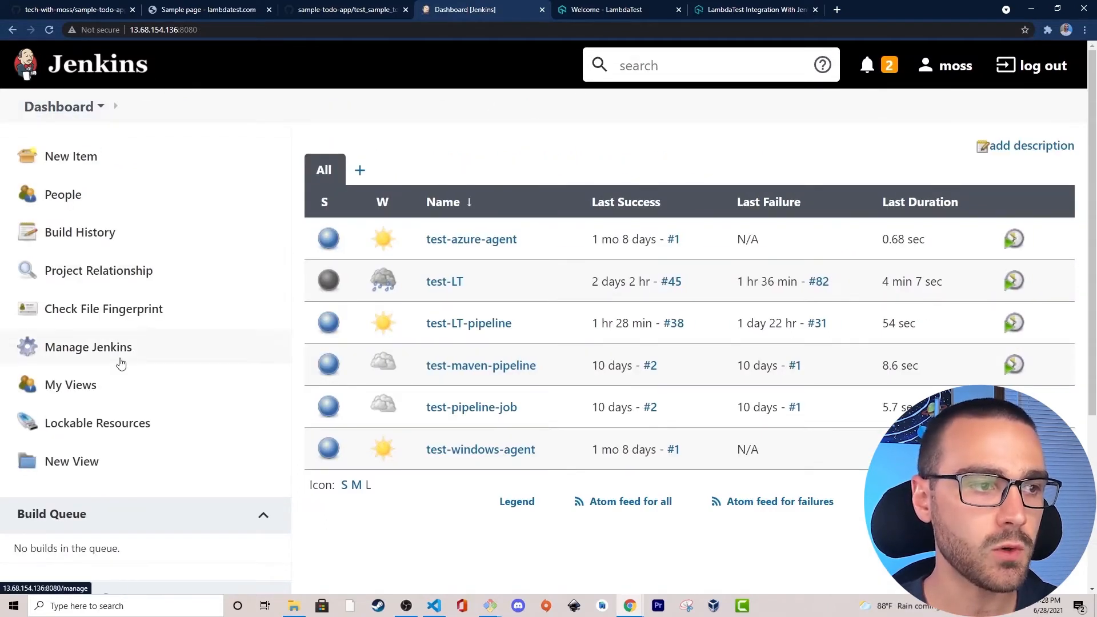
{"action": "left_click", "coordinate": [149, 356]}
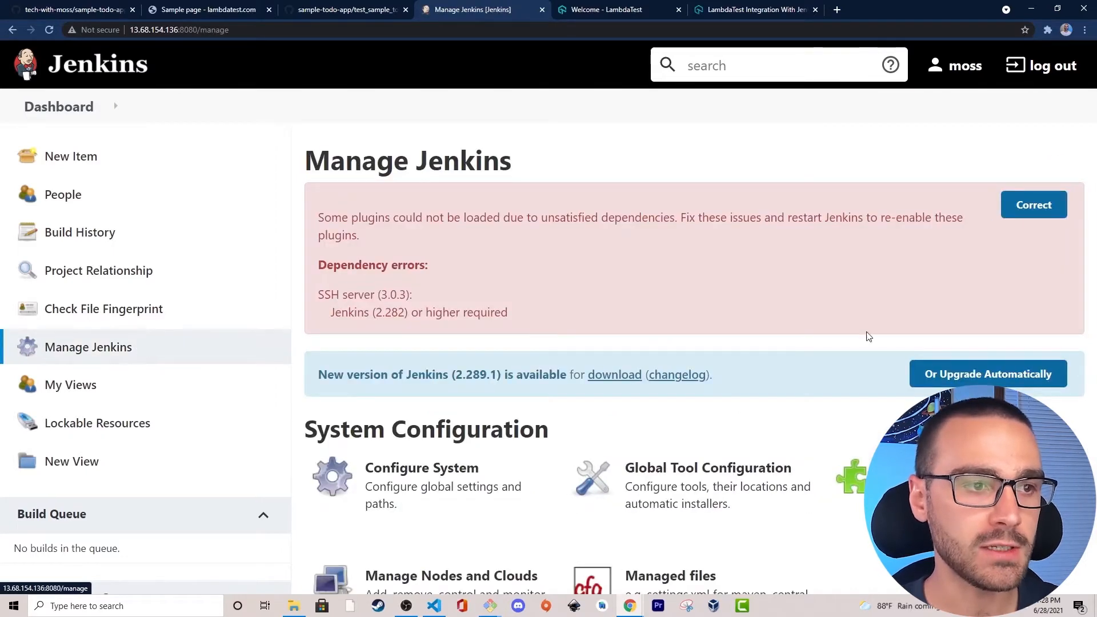
{"action": "scroll", "coordinate": [810, 312], "scroll_direction": "down", "scroll_amount": 2}
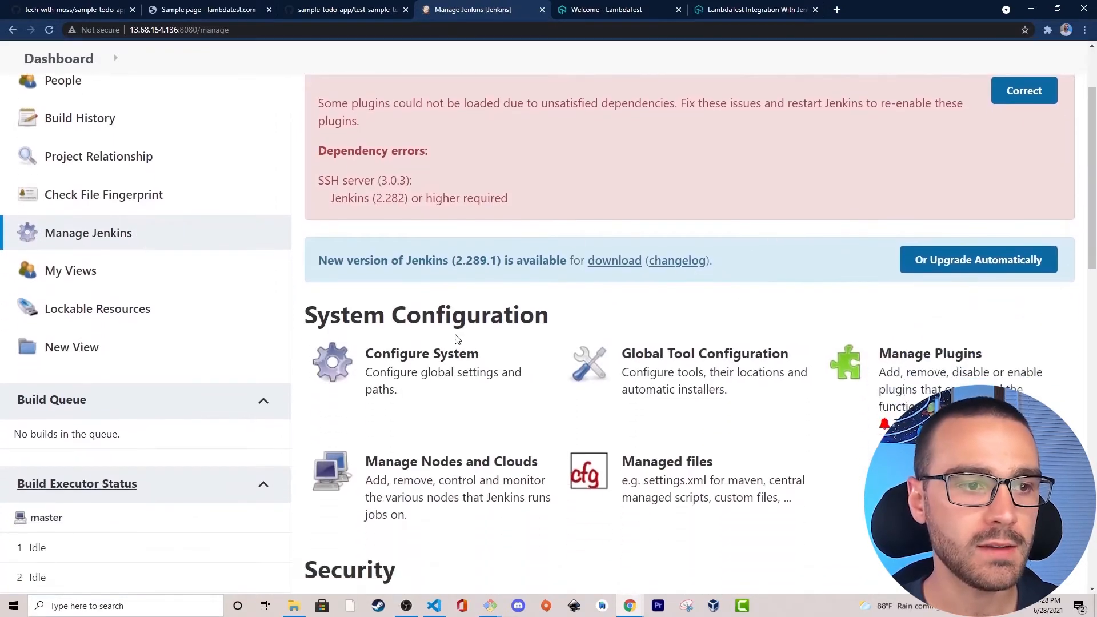
{"action": "left_click", "coordinate": [434, 367]}
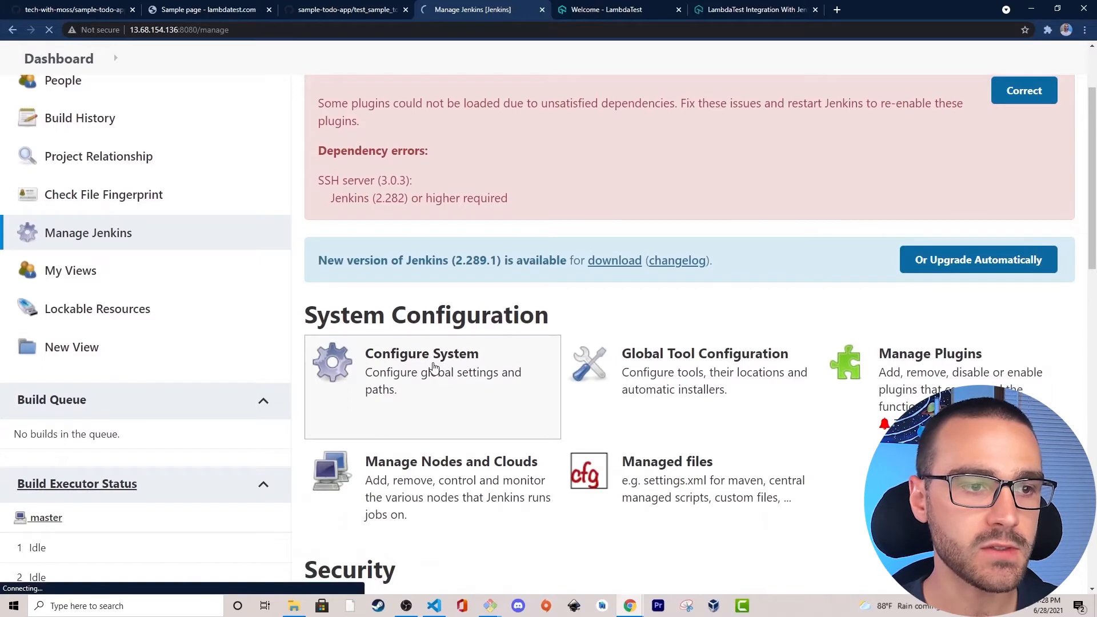
Add a global environment variable named LT_HUB_URL under the Jenkins Global properties.
{"action": "scroll", "coordinate": [483, 310], "scroll_direction": "down", "scroll_amount": 3}
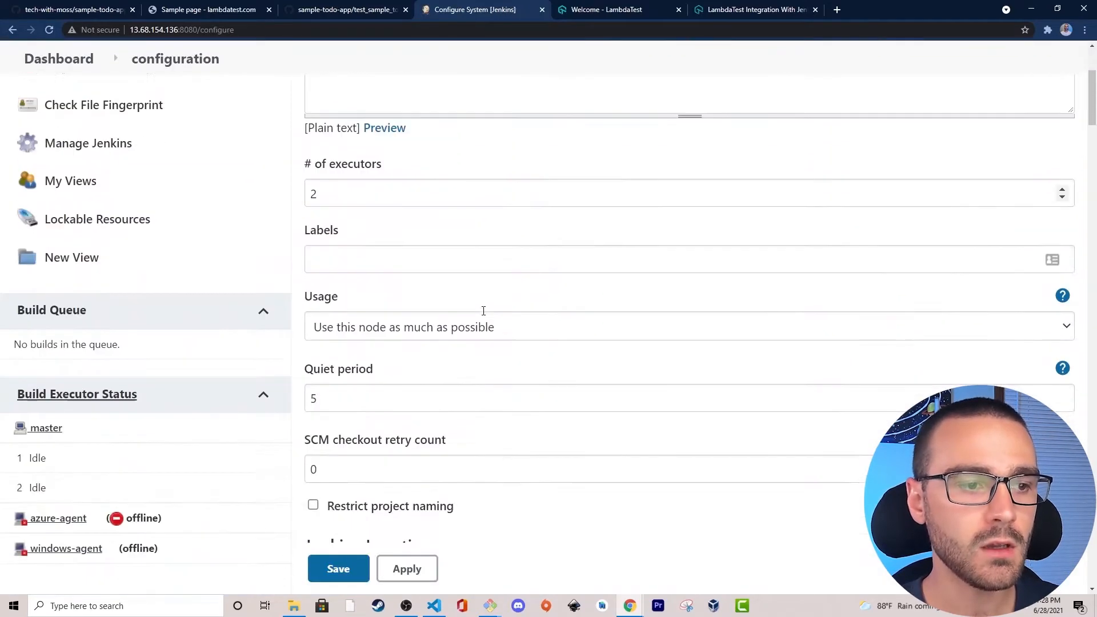
{"action": "scroll", "coordinate": [483, 309], "scroll_direction": "down", "scroll_amount": 10}
{"action": "left_click_drag", "start_coordinate": [280, 274], "coordinate": [448, 274]}
{"action": "left_click", "coordinate": [450, 275]}
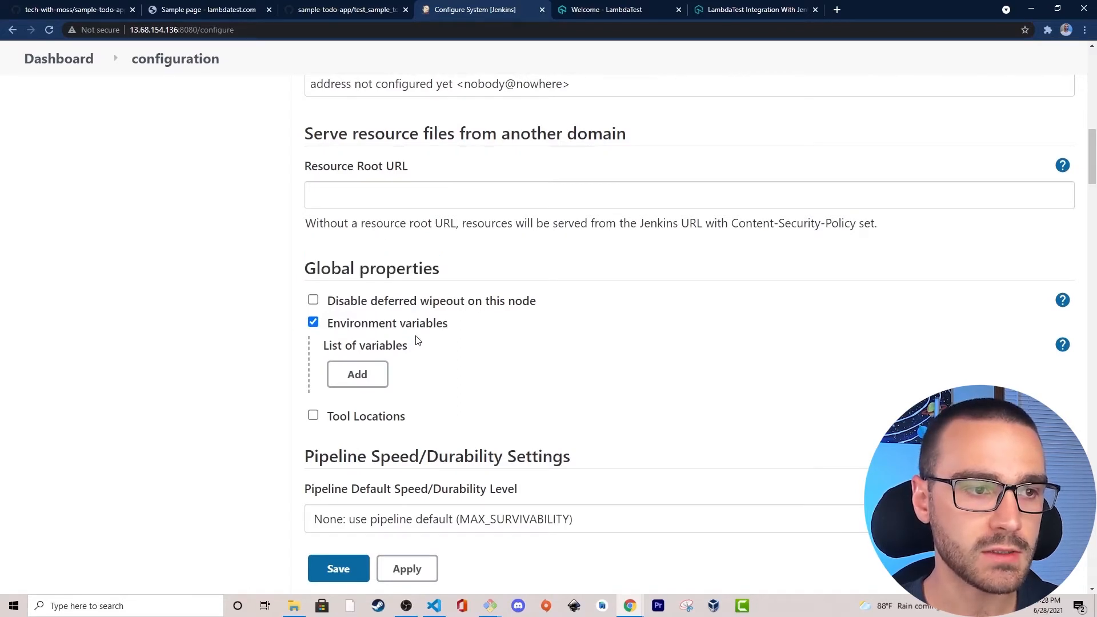
{"action": "left_click", "coordinate": [348, 380]}
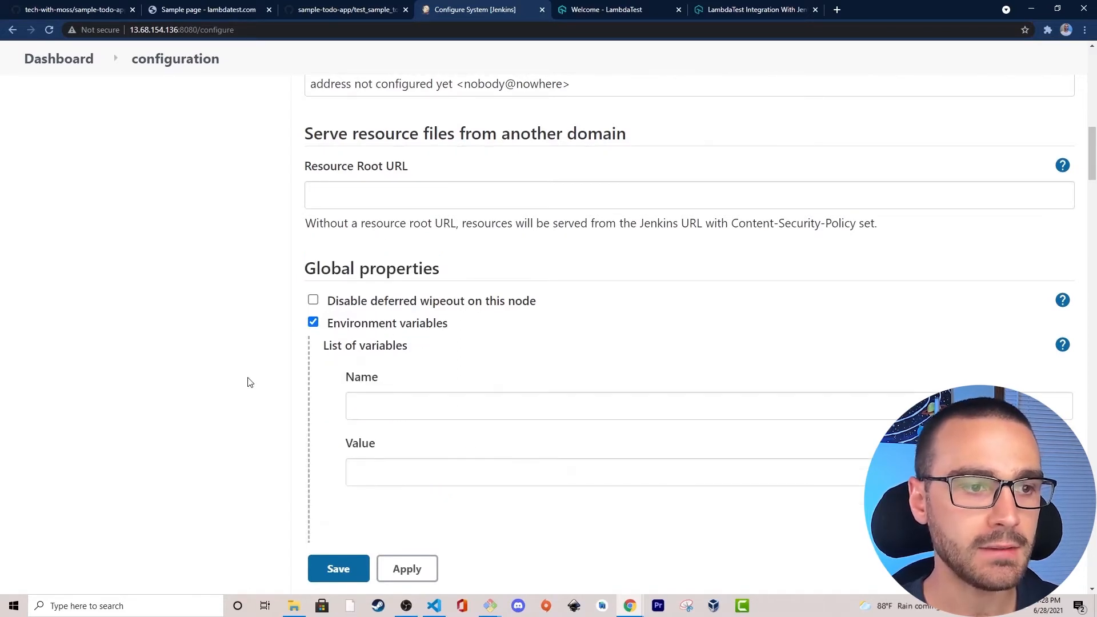
{"action": "scroll", "coordinate": [254, 380], "scroll_direction": "down", "scroll_amount": 1}
{"action": "left_click", "coordinate": [386, 356]}
{"action": "type", "text": "LT_HUB_URL"}
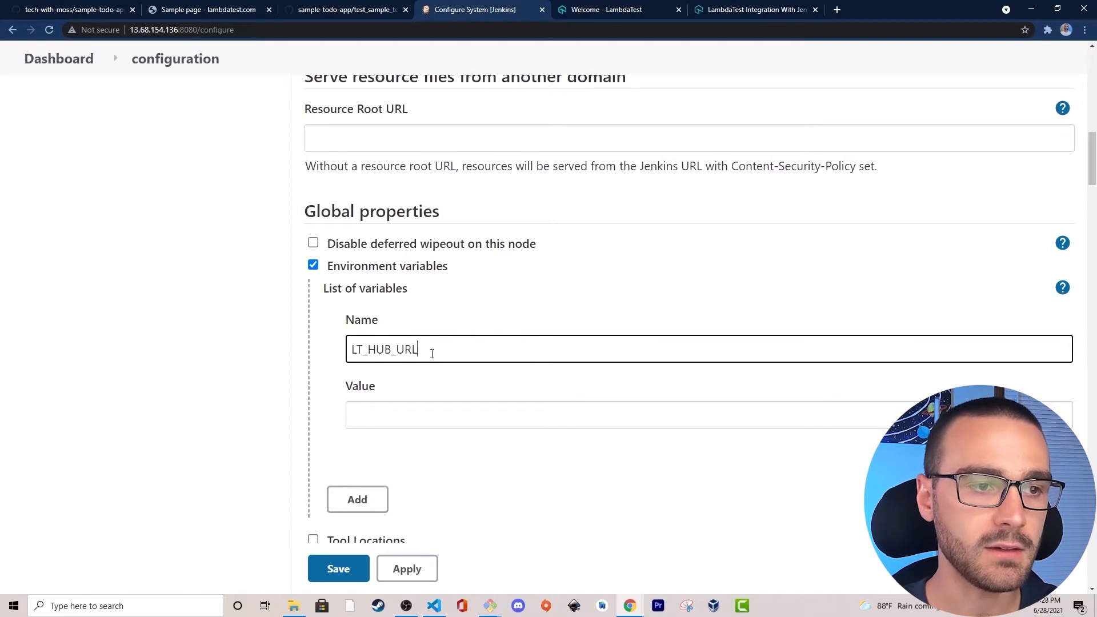
{"action": "left_click", "coordinate": [195, 348]}
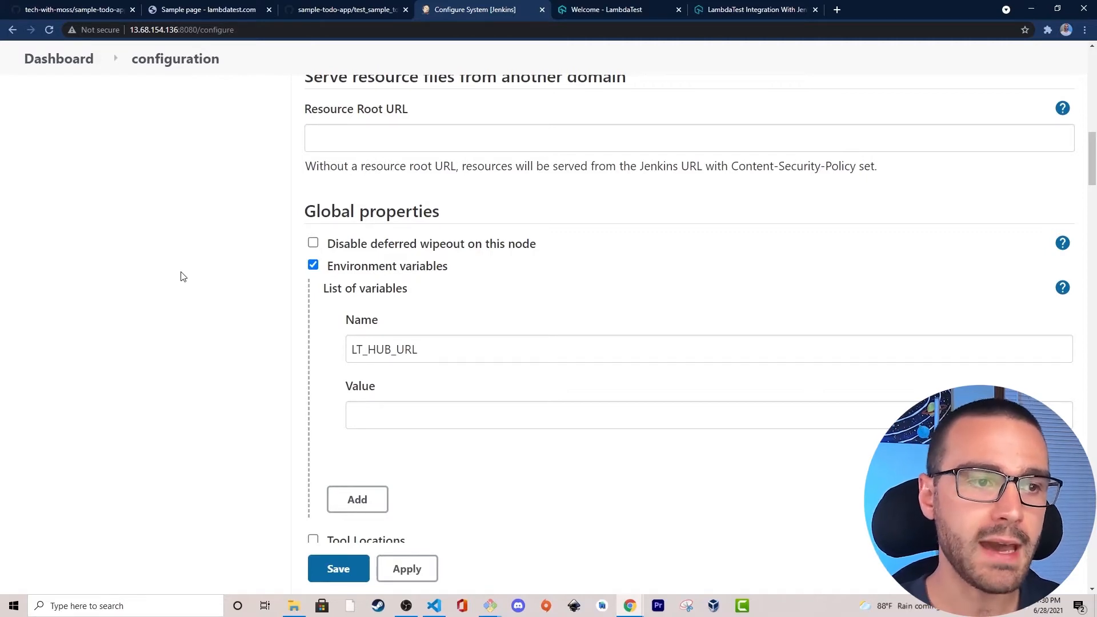
Open LambdaTest's Capability Generator through the dashboard's tunnel help link and the Testing Locally Hosted Pages documentation.
{"action": "left_click", "coordinate": [630, 11]}
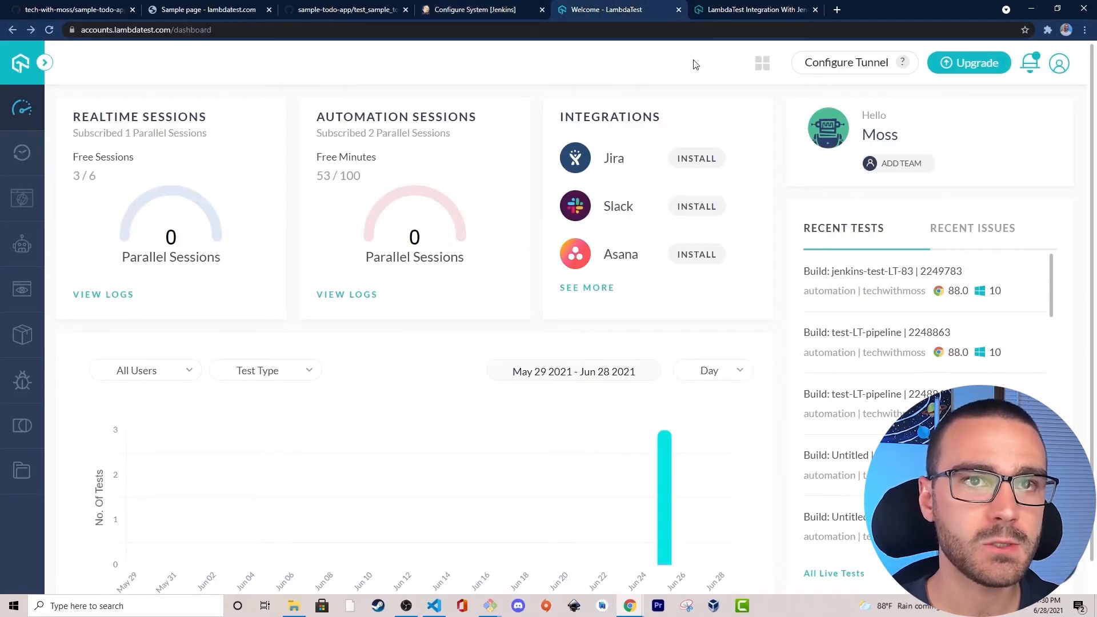
{"action": "left_click", "coordinate": [868, 76]}
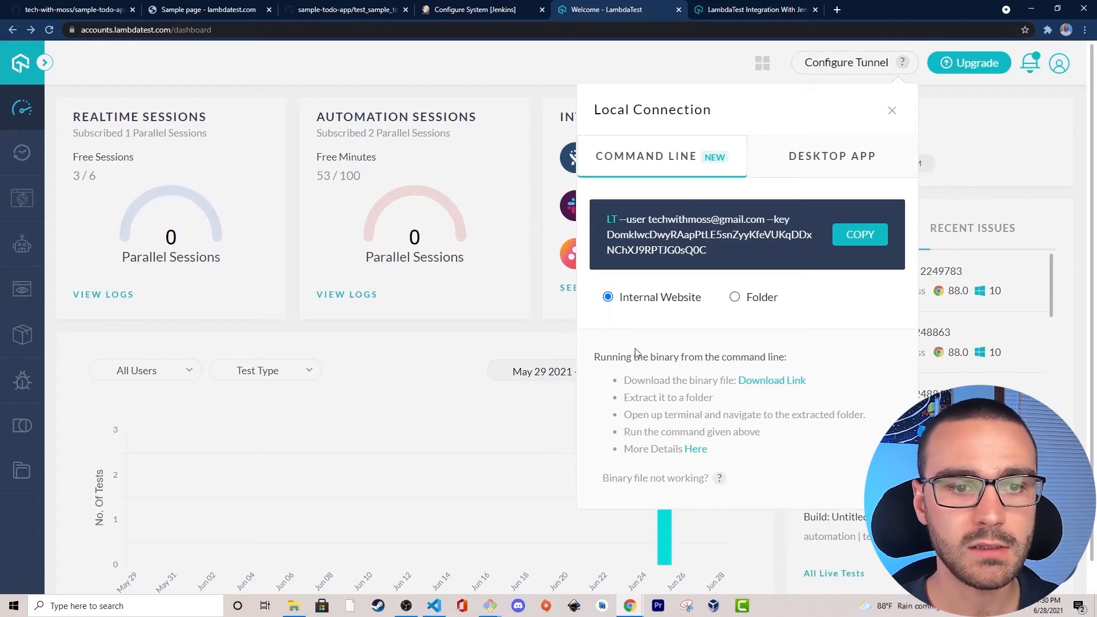
{"action": "right_click", "coordinate": [691, 454]}
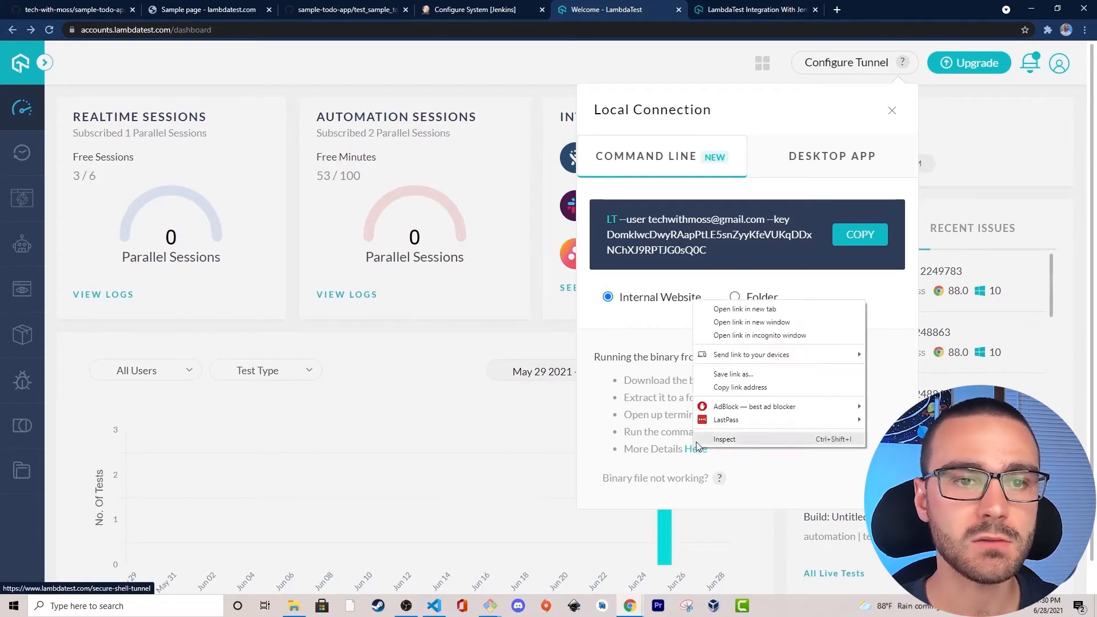
{"action": "left_click", "coordinate": [738, 309]}
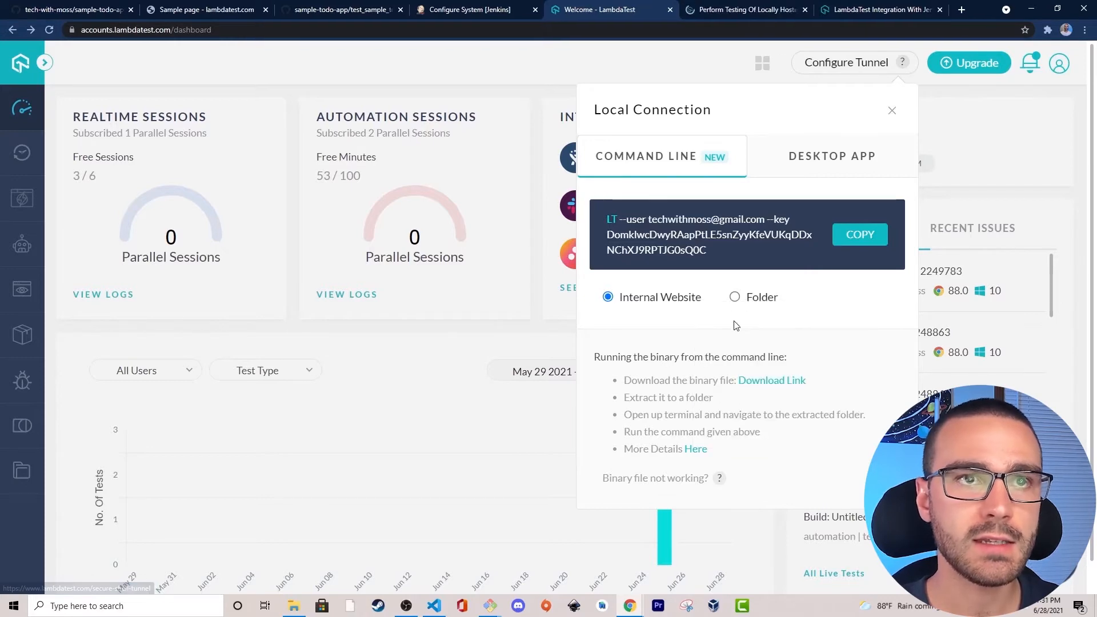
{"action": "left_click", "coordinate": [739, 12]}
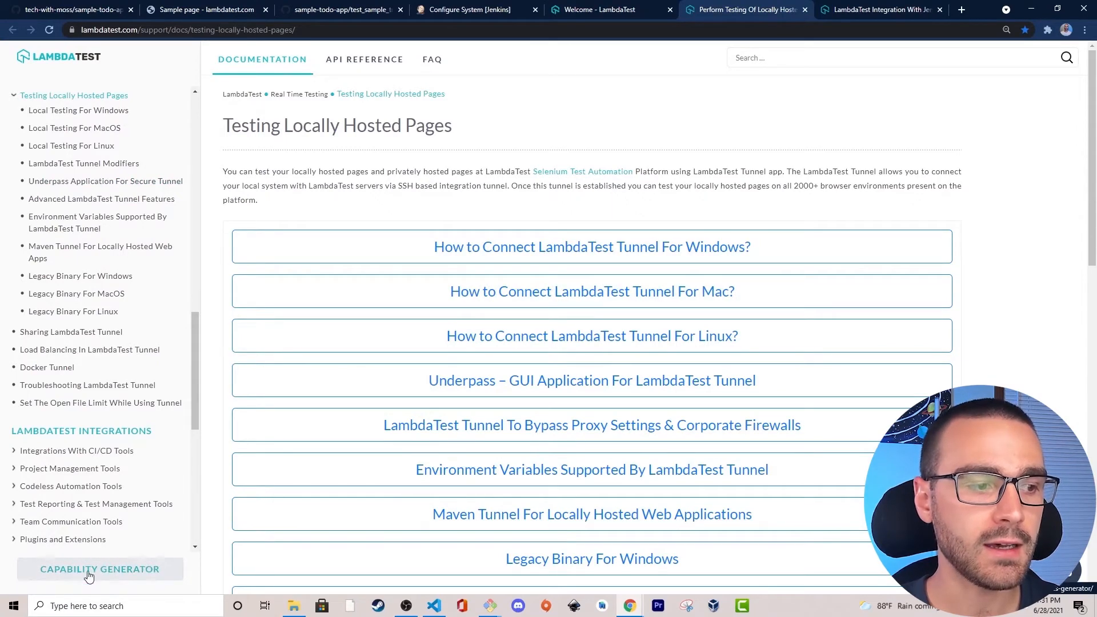
{"action": "left_click", "coordinate": [113, 579]}
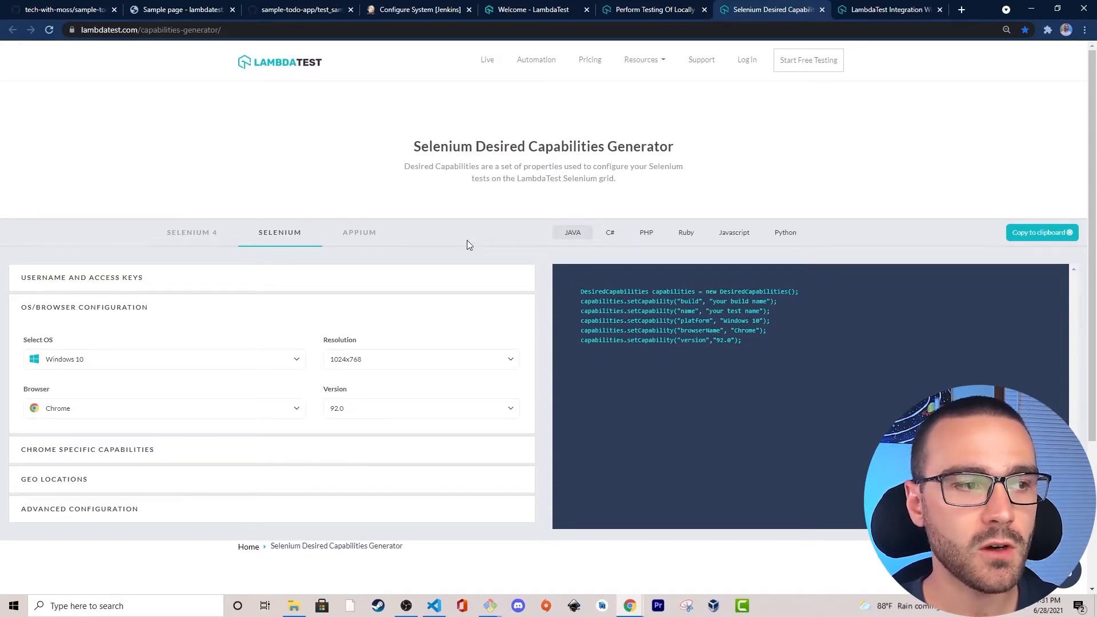
Copy the Hub URL from the username and access keys section of the Selenium Desired Capabilities Generator.
{"action": "left_click", "coordinate": [406, 284]}
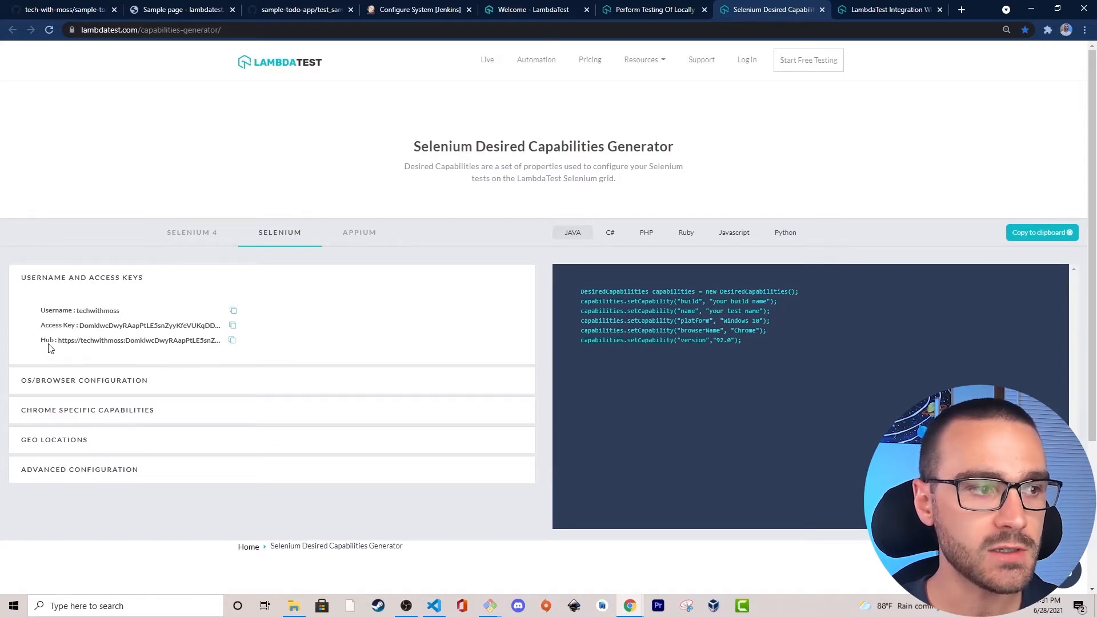
{"action": "left_click_drag", "start_coordinate": [40, 340], "coordinate": [73, 343]}
{"action": "left_click", "coordinate": [73, 343]}
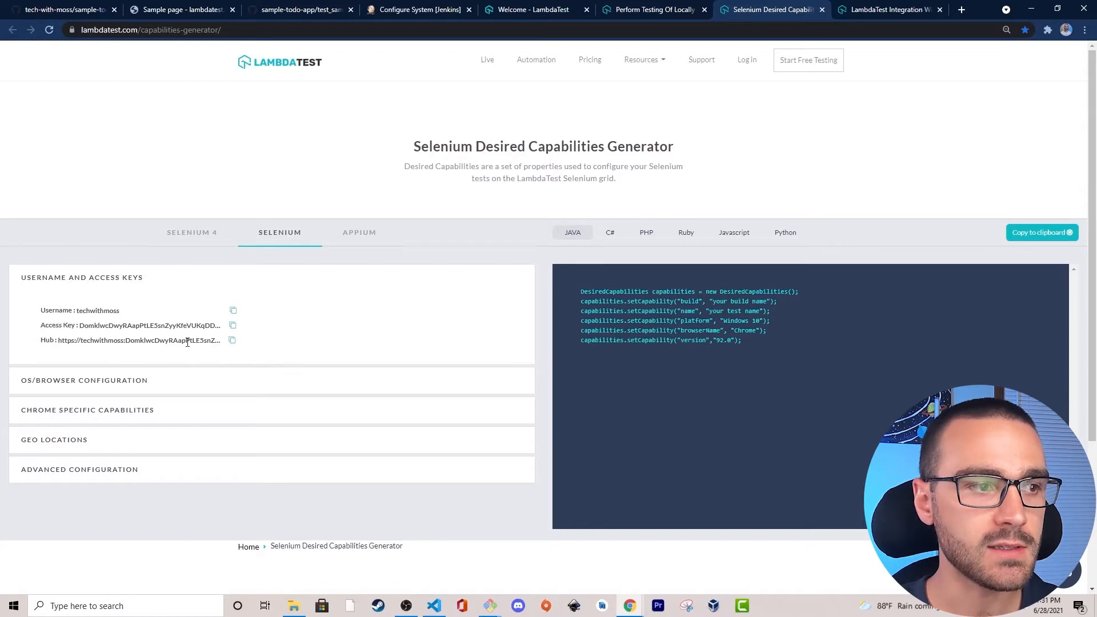
{"action": "left_click", "coordinate": [232, 343]}
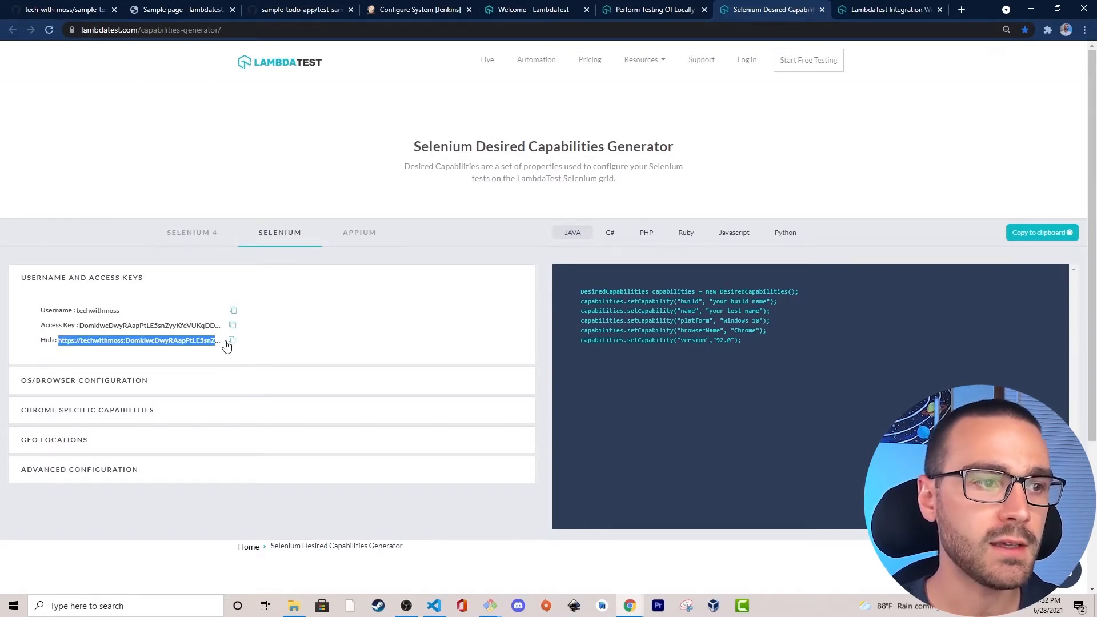
{"action": "left_click", "coordinate": [232, 342]}
Back in the Jenkins configuration, paste the hub URL containing the access key as the value of LT_HUB_URL.
{"action": "left_click", "coordinate": [432, 7]}
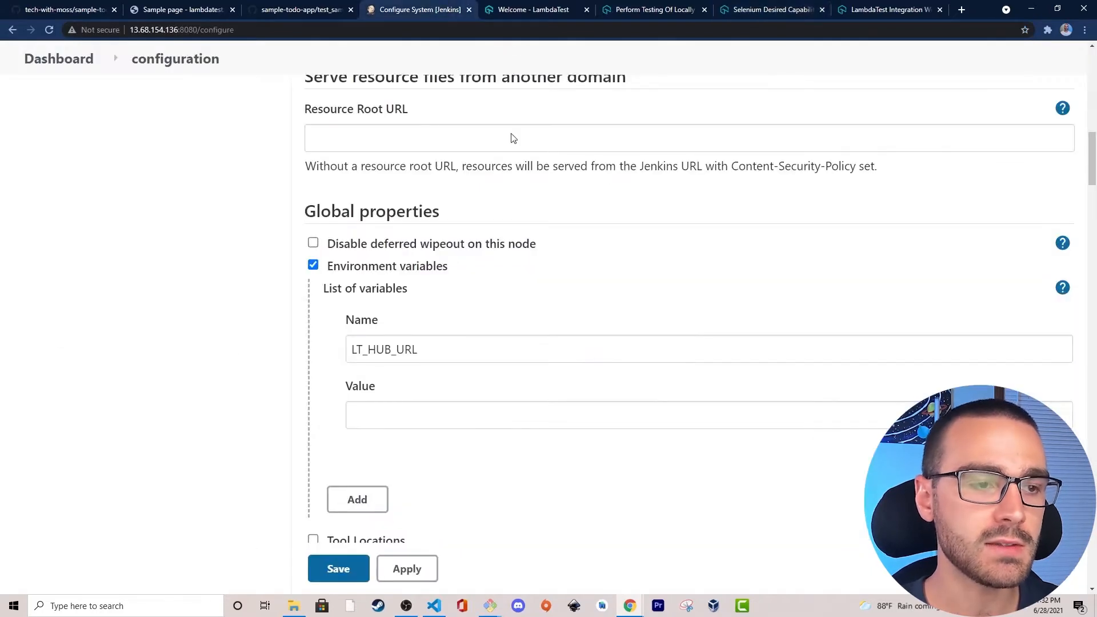
{"action": "left_click", "coordinate": [371, 416]}
{"action": "key", "text": "ctrl+v"}
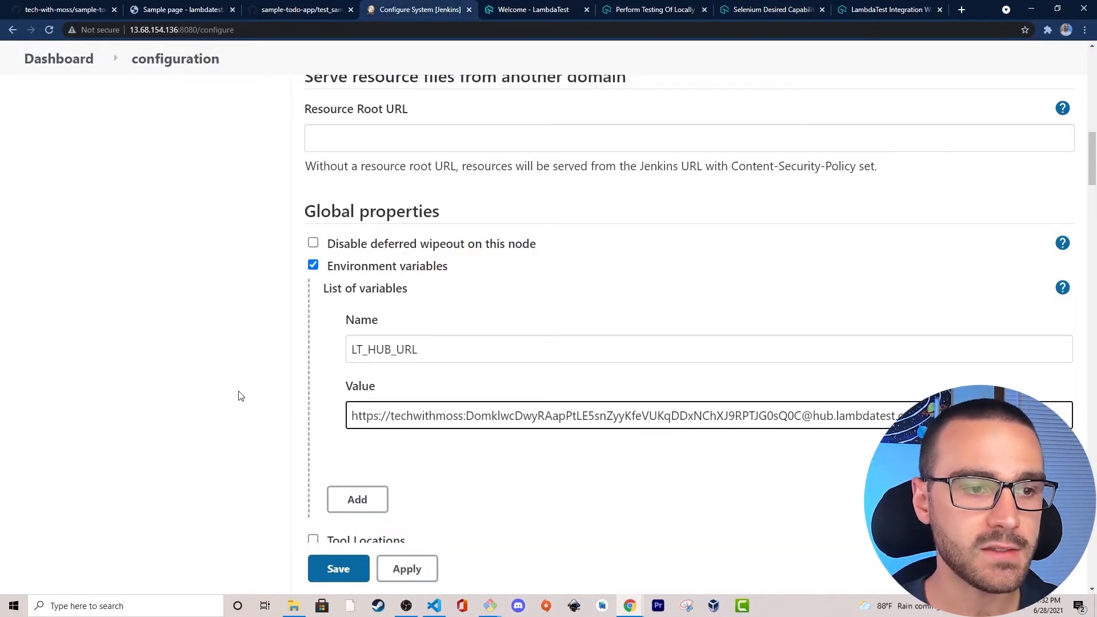
Save the Jenkins system configuration containing the LT_HUB_URL environment variable.
{"action": "left_click_drag", "start_coordinate": [477, 415], "coordinate": [272, 428]}
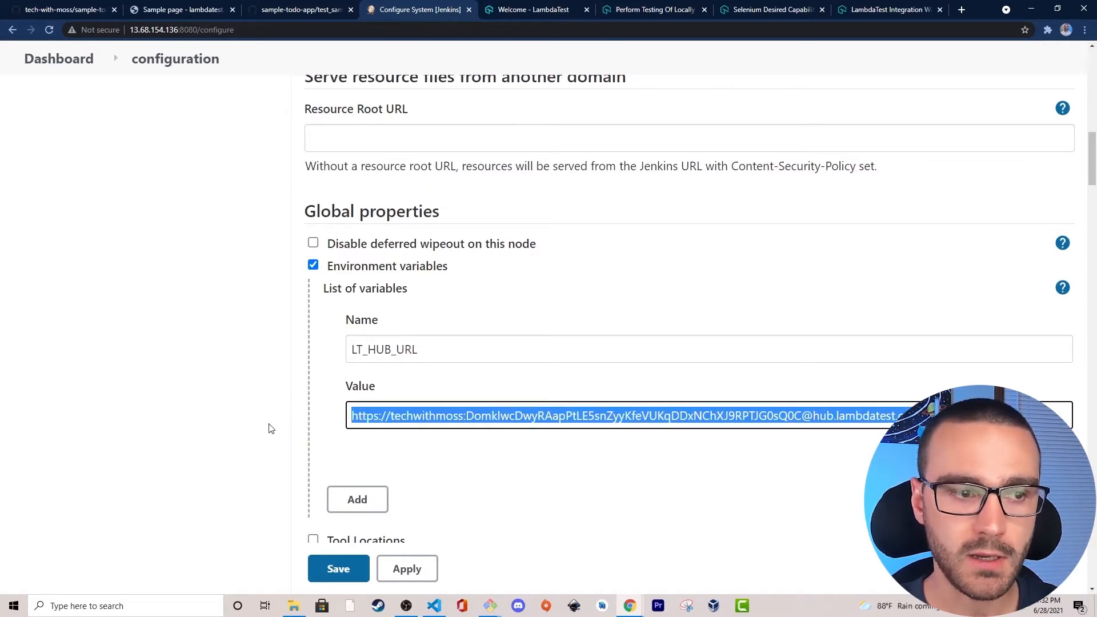
{"action": "left_click", "coordinate": [257, 420]}
{"action": "scroll", "coordinate": [172, 327], "scroll_direction": "down", "scroll_amount": 1}
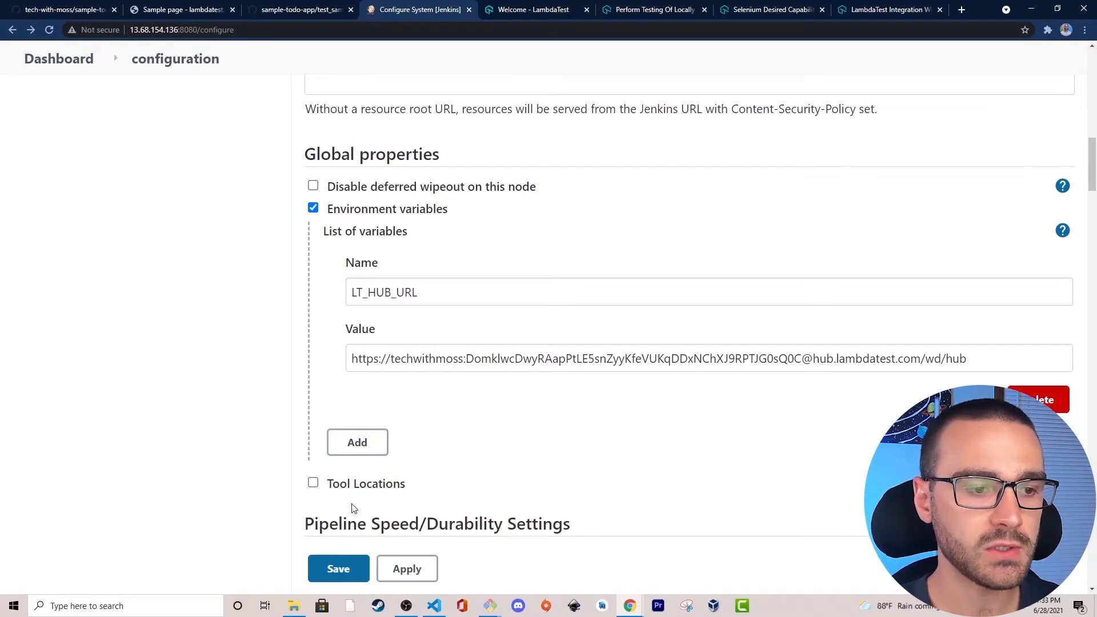
{"action": "left_click", "coordinate": [338, 568]}
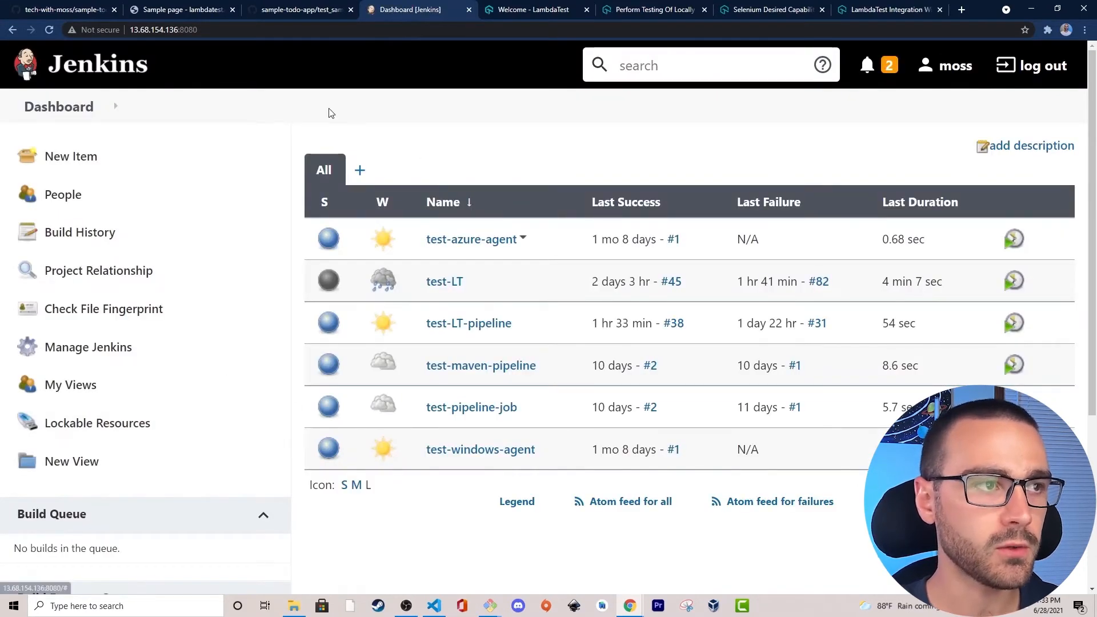
Create a new Freestyle project named lambdatest-job from the Jenkins dashboard.
{"action": "left_click", "coordinate": [161, 160]}
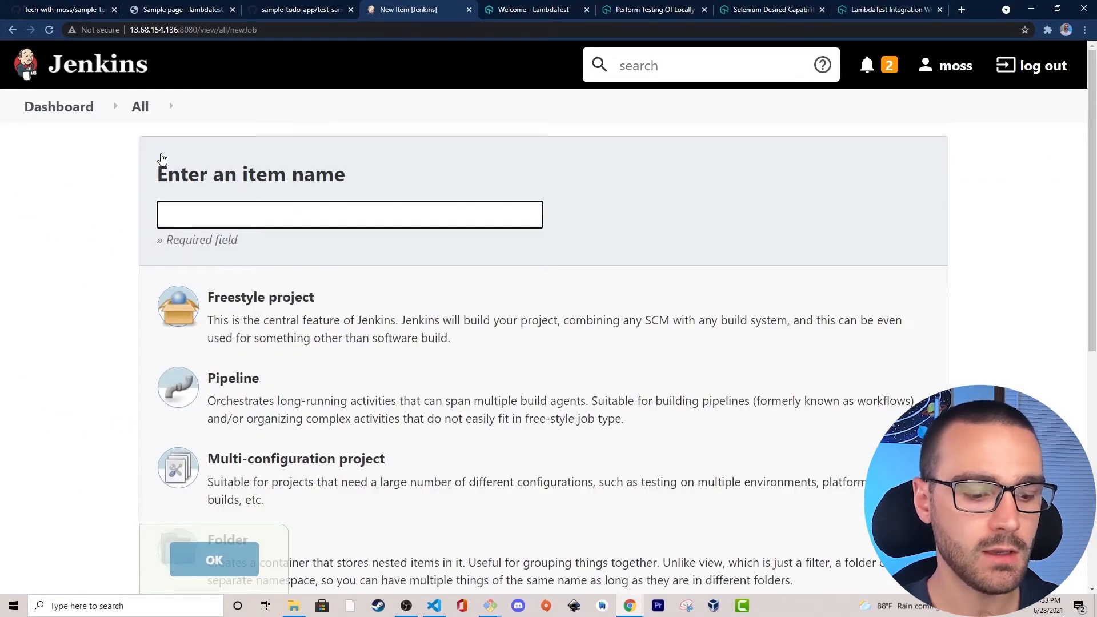
{"action": "type", "text": "lambdatest-job"}
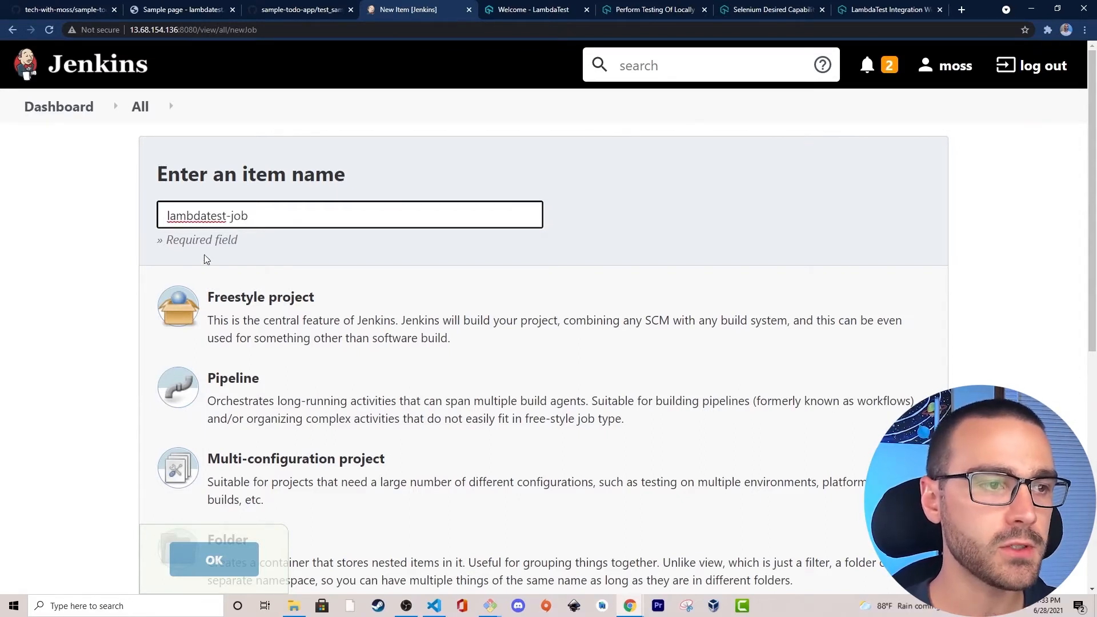
{"action": "left_click", "coordinate": [268, 305]}
{"action": "scroll", "coordinate": [154, 314], "scroll_direction": "down", "scroll_amount": 2}
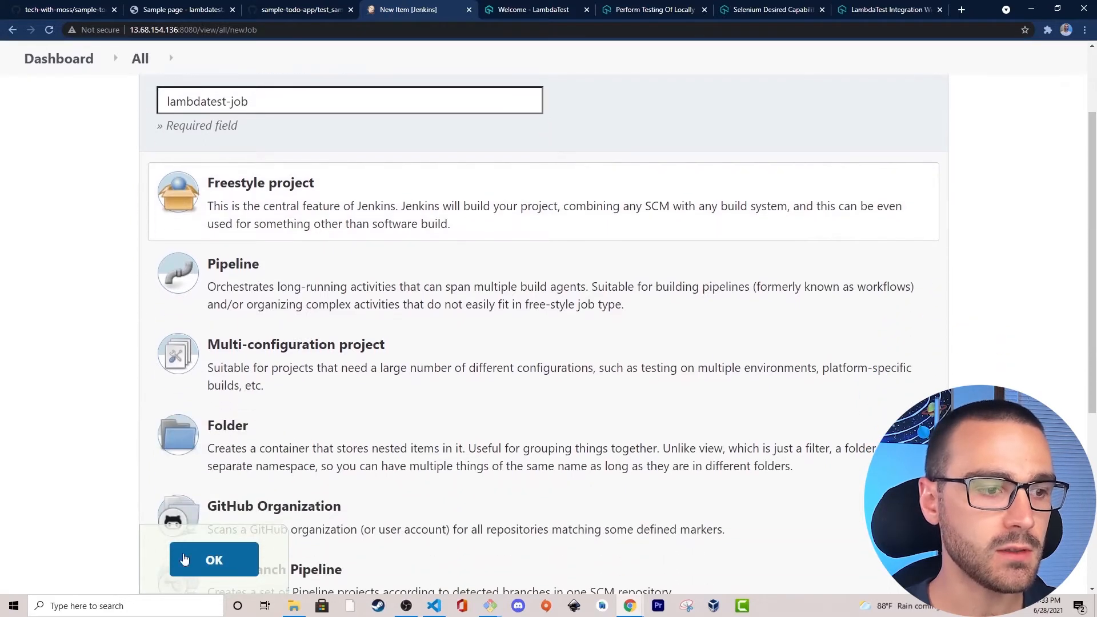
{"action": "left_click", "coordinate": [239, 573]}
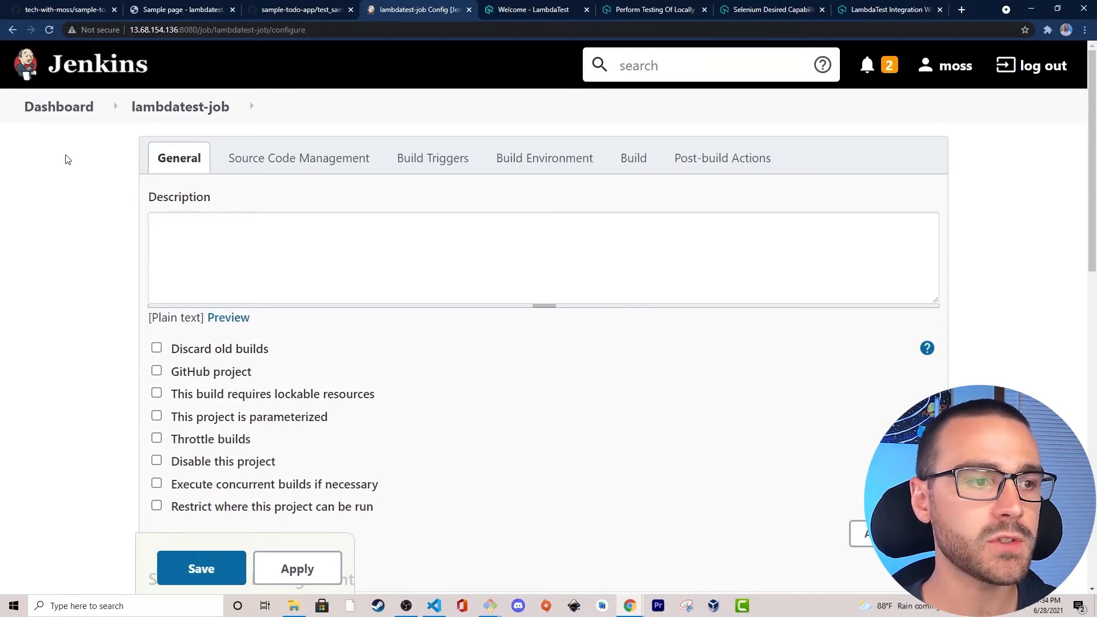
Set the job's source code management to Git.
{"action": "scroll", "coordinate": [86, 183], "scroll_direction": "down", "scroll_amount": 3}
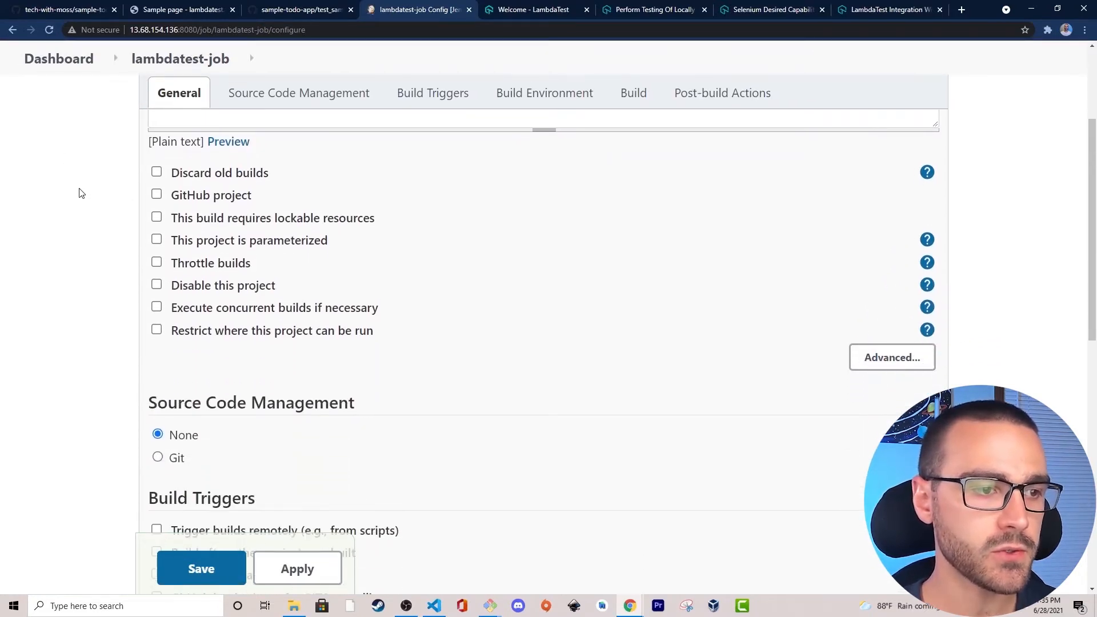
{"action": "left_click", "coordinate": [157, 457]}
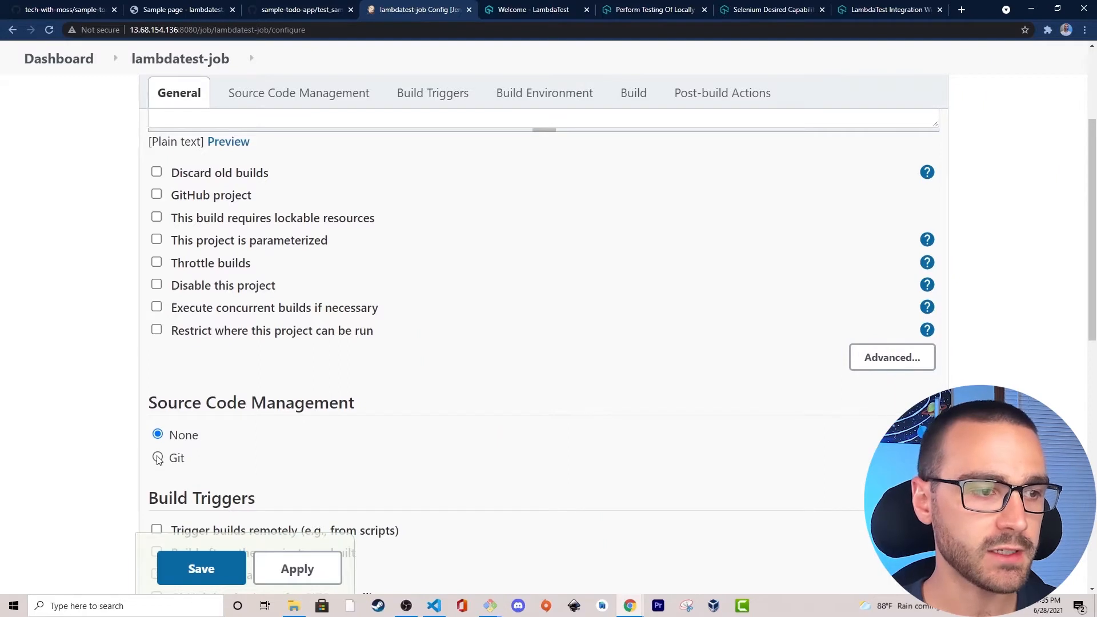
{"action": "scroll", "coordinate": [136, 443], "scroll_direction": "down", "scroll_amount": 3}
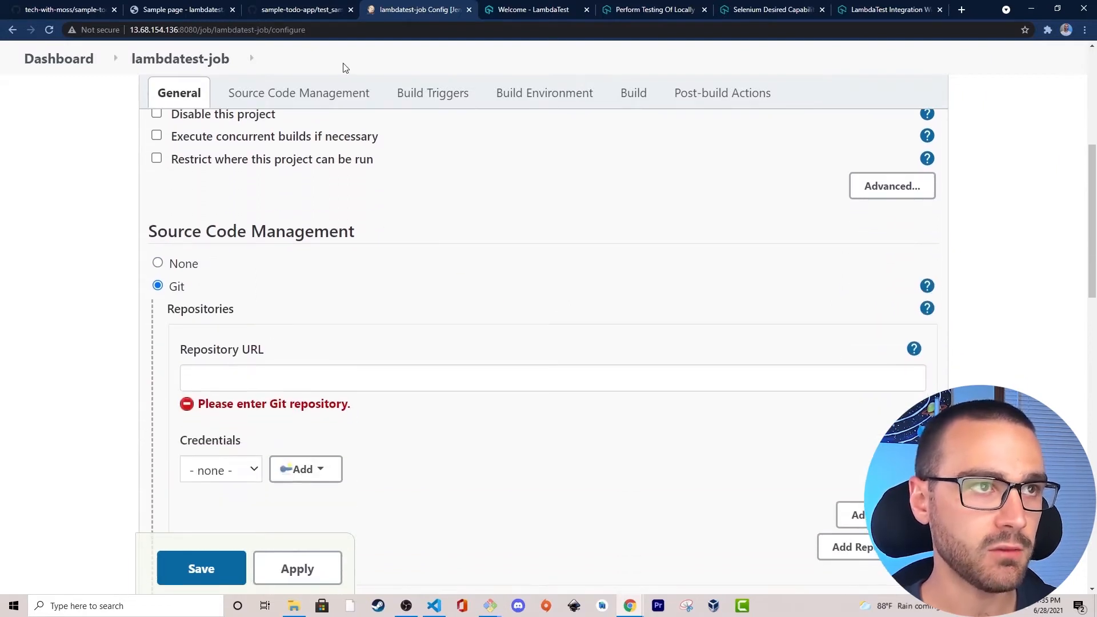
Switch to GitHub and copy the SSH clone URL of the sample-todo-app repository.
{"action": "left_click", "coordinate": [303, 10]}
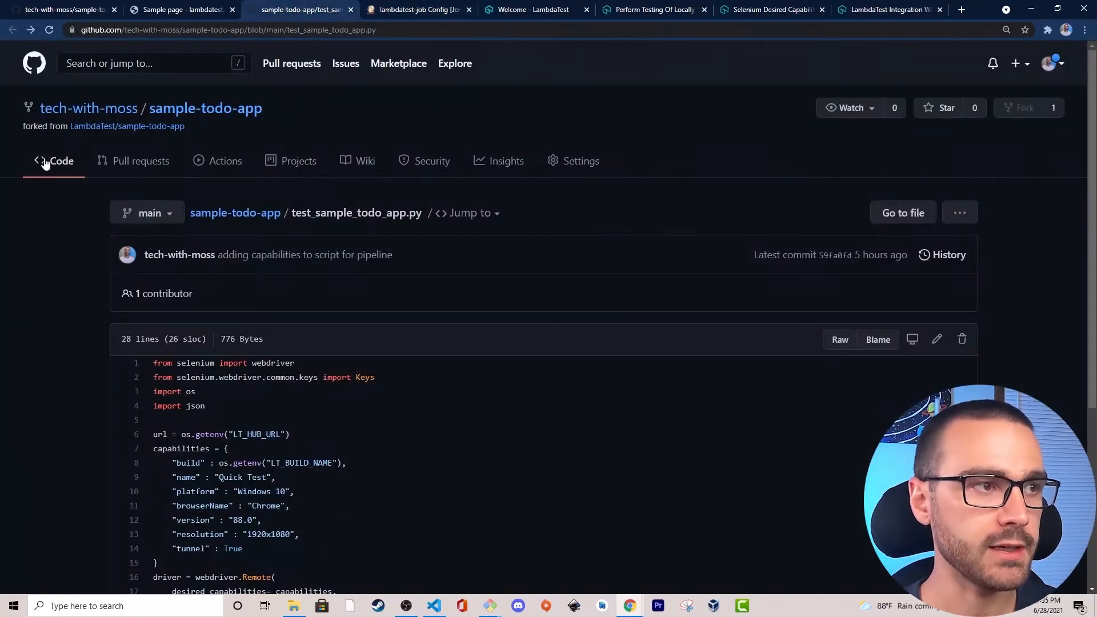
{"action": "left_click", "coordinate": [43, 161]}
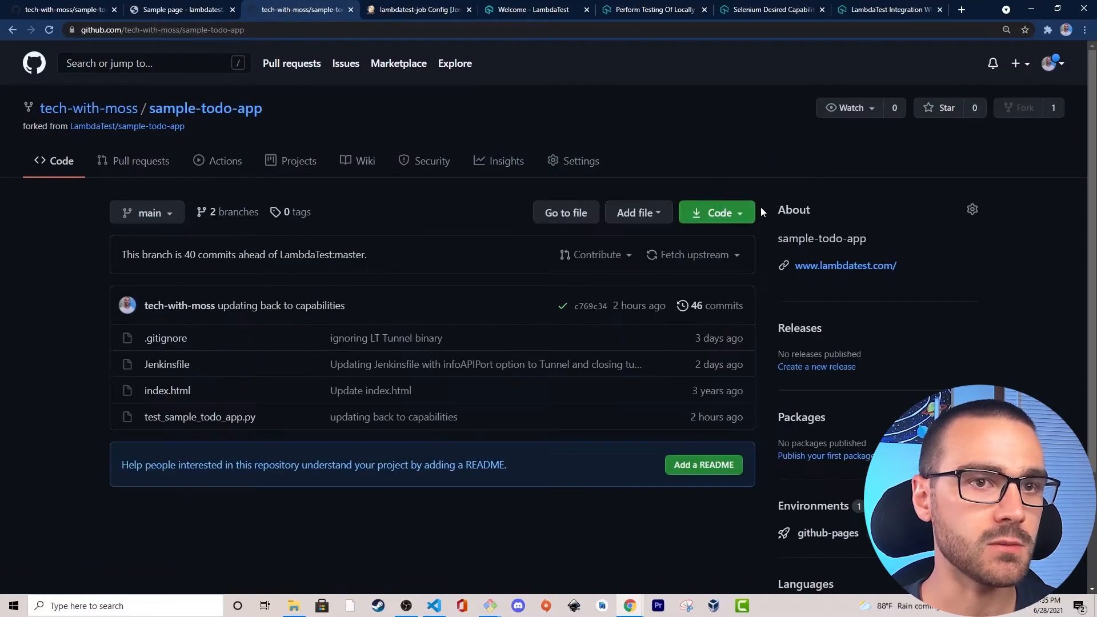
{"action": "left_click", "coordinate": [741, 216]}
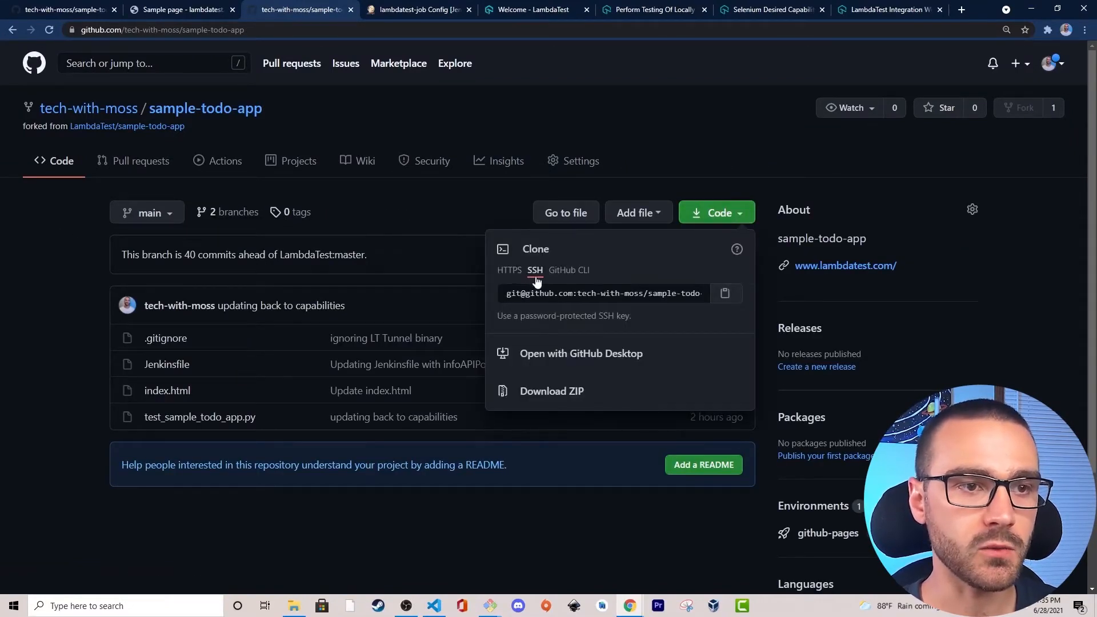
{"action": "left_click", "coordinate": [724, 294]}
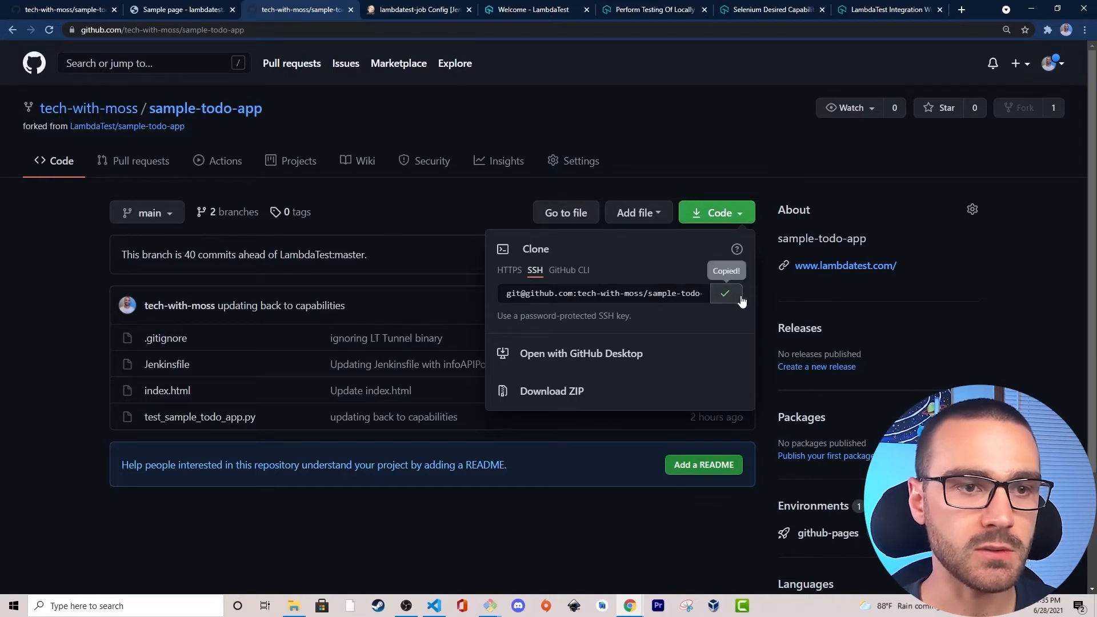
Back in the lambdatest-job configuration, paste the copied SSH address as the Repository URL and choose the azureuser credentials.
{"action": "left_click", "coordinate": [434, 10]}
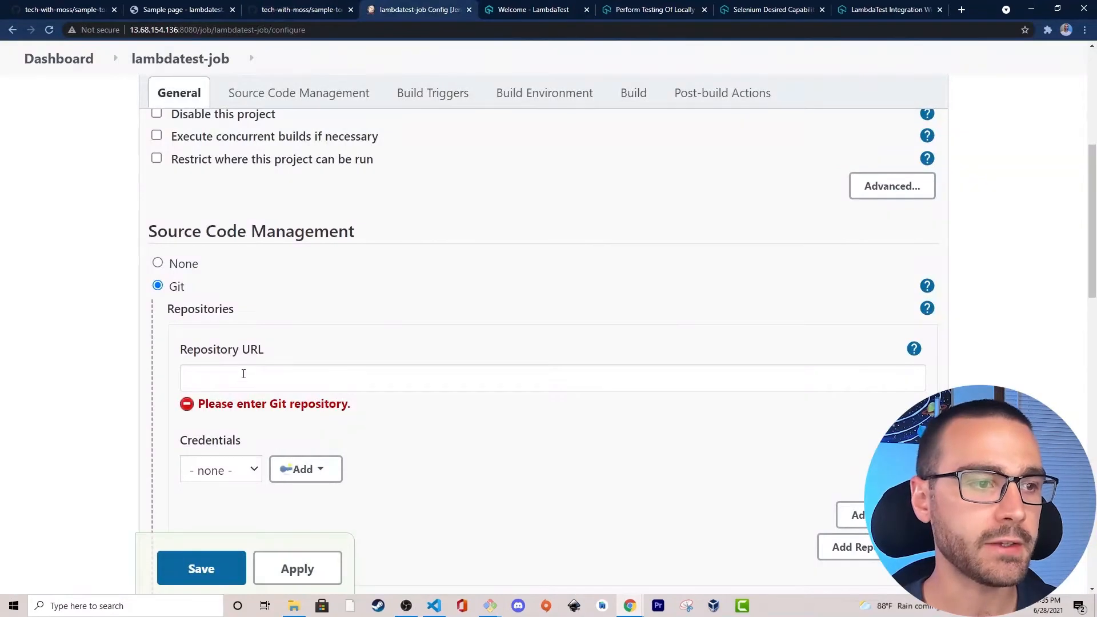
{"action": "left_click", "coordinate": [222, 378]}
{"action": "key", "text": "ctrl+v"}
{"action": "left_click", "coordinate": [58, 362]}
{"action": "scroll", "coordinate": [75, 362], "scroll_direction": "down", "scroll_amount": 2}
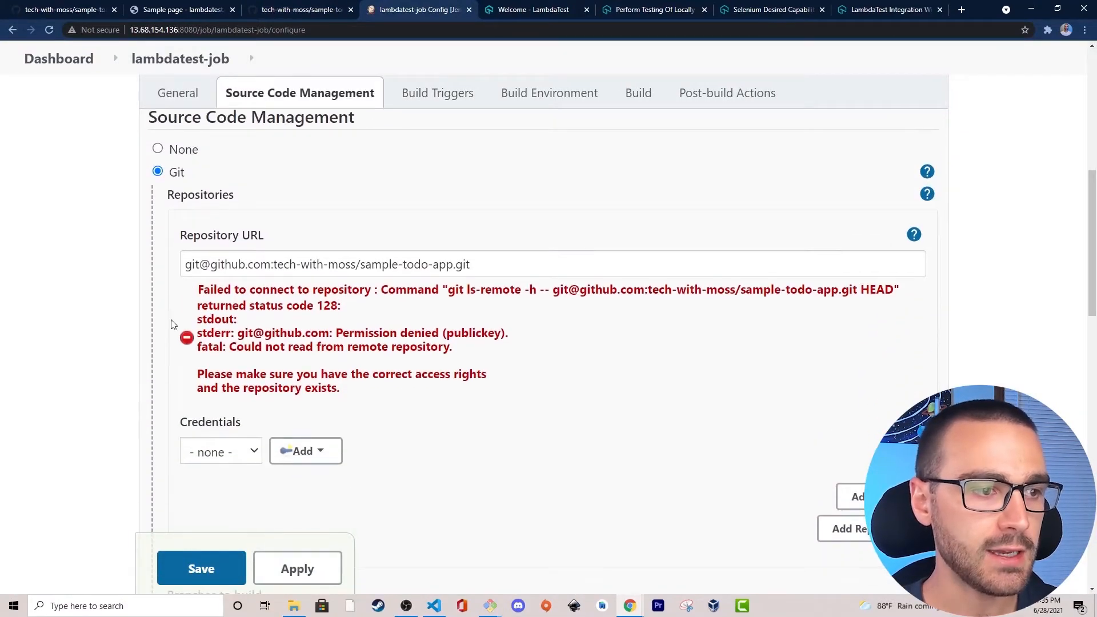
{"action": "scroll", "coordinate": [228, 408], "scroll_direction": "down", "scroll_amount": 1}
{"action": "left_click", "coordinate": [231, 398]}
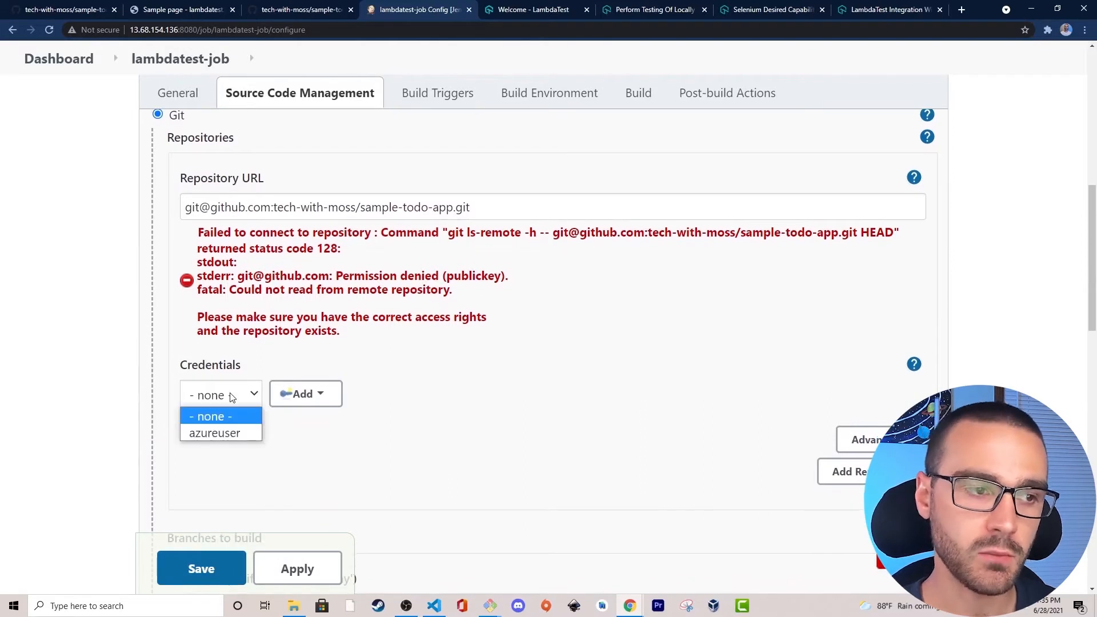
{"action": "left_click", "coordinate": [207, 434]}
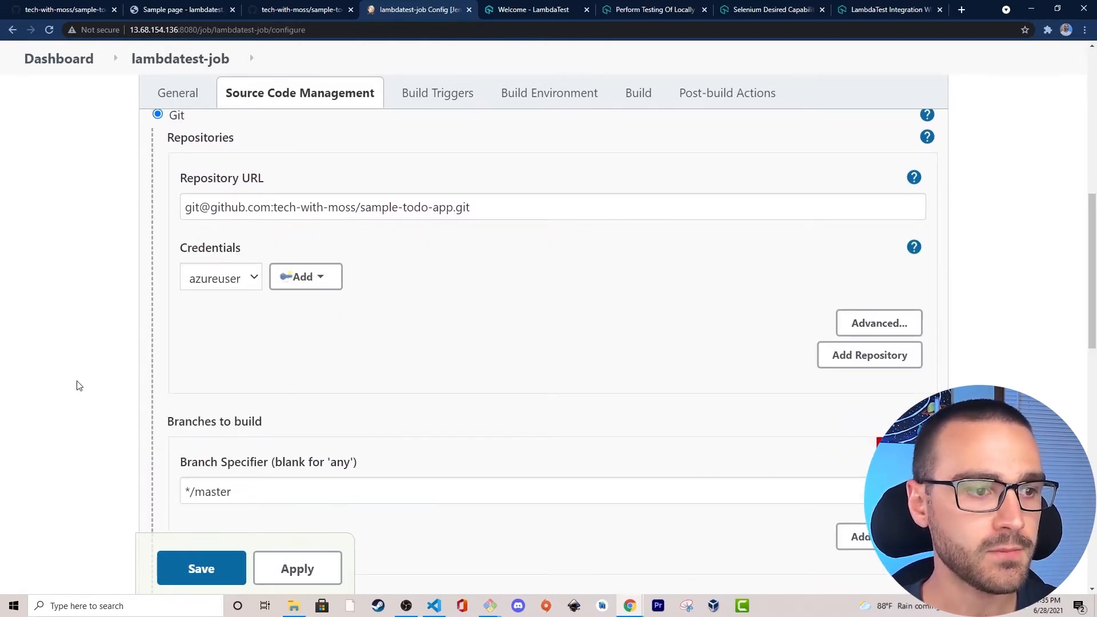
Set the branch specifier under Branches to build to */main.
{"action": "scroll", "coordinate": [80, 384], "scroll_direction": "down", "scroll_amount": 2}
{"action": "left_click_drag", "start_coordinate": [265, 376], "coordinate": [198, 376]}
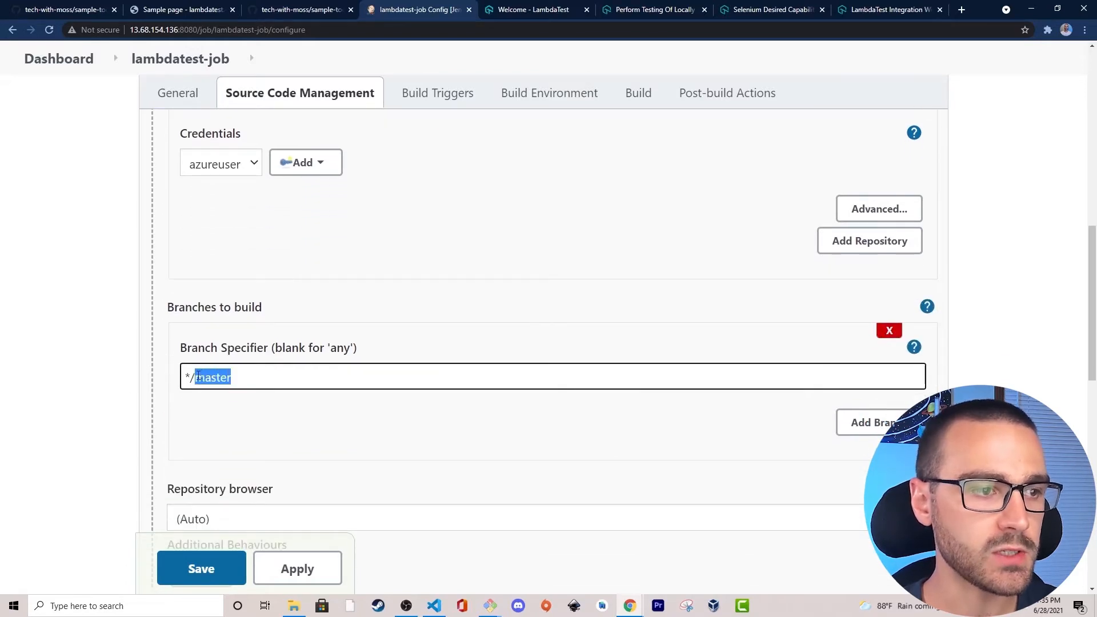
{"action": "type", "text": "ma"}
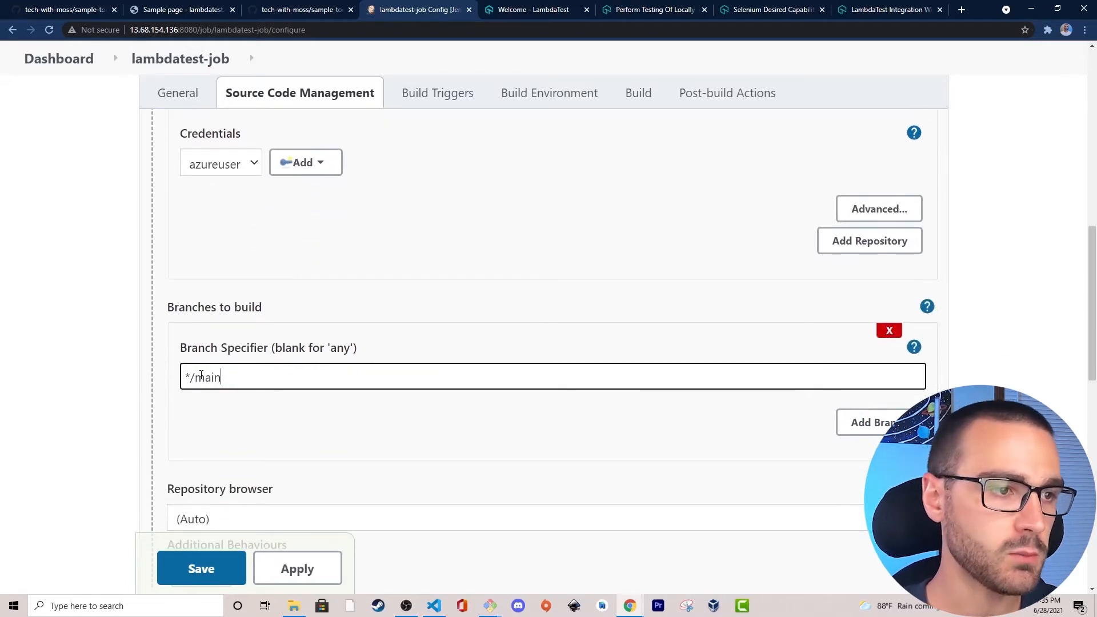
{"action": "left_click", "coordinate": [96, 335]}
Enable the LAMBDATEST option in the job's Build Environment section.
{"action": "scroll", "coordinate": [96, 334], "scroll_direction": "down", "scroll_amount": 3}
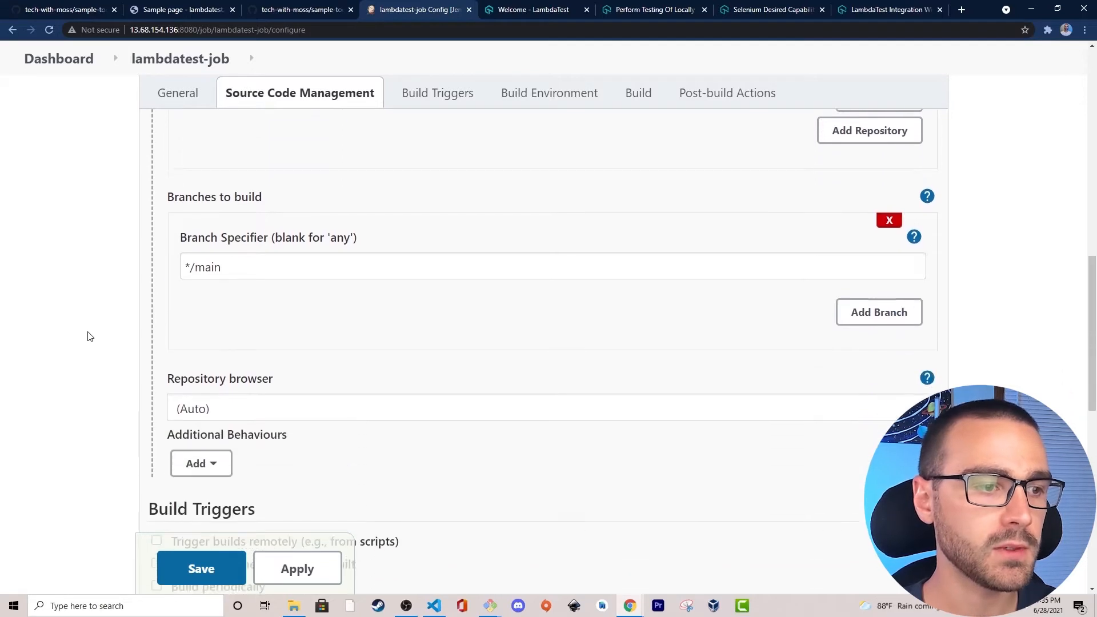
{"action": "scroll", "coordinate": [115, 247], "scroll_direction": "down", "scroll_amount": 2}
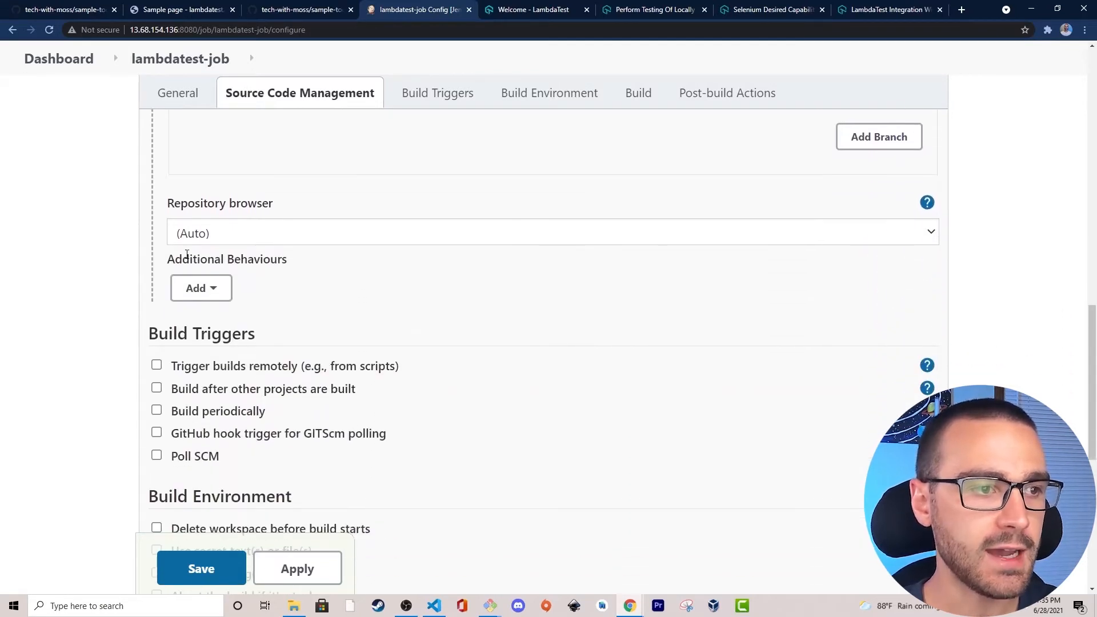
{"action": "scroll", "coordinate": [157, 242], "scroll_direction": "up", "scroll_amount": 4}
{"action": "scroll", "coordinate": [118, 286], "scroll_direction": "down", "scroll_amount": 5}
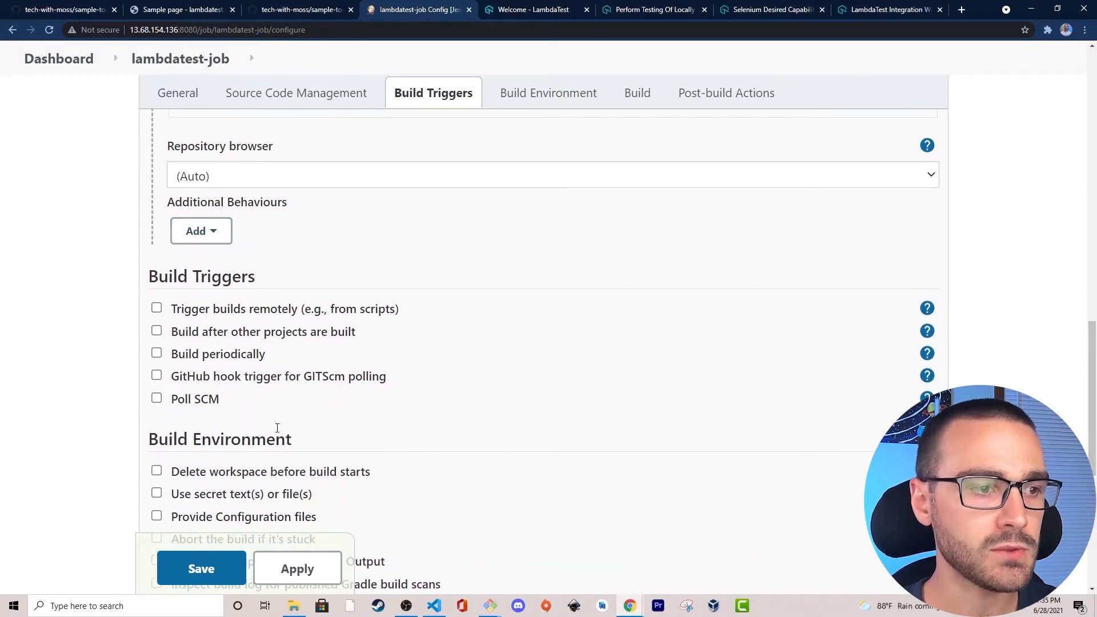
{"action": "scroll", "coordinate": [268, 427], "scroll_direction": "down", "scroll_amount": 3}
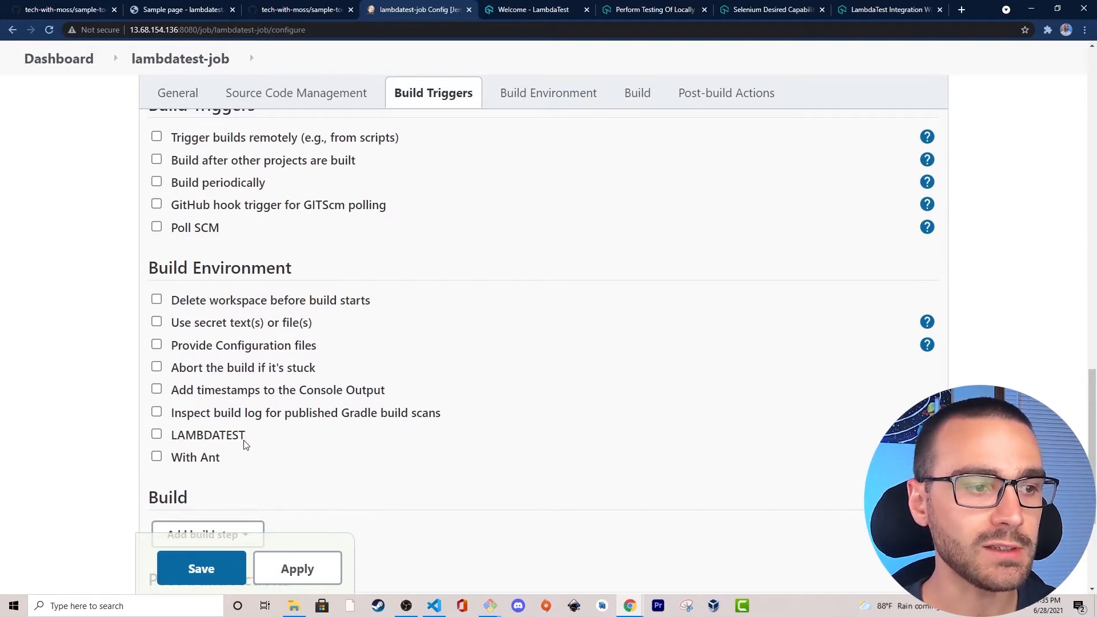
{"action": "scroll", "coordinate": [231, 445], "scroll_direction": "down", "scroll_amount": 1}
{"action": "left_click", "coordinate": [156, 378]}
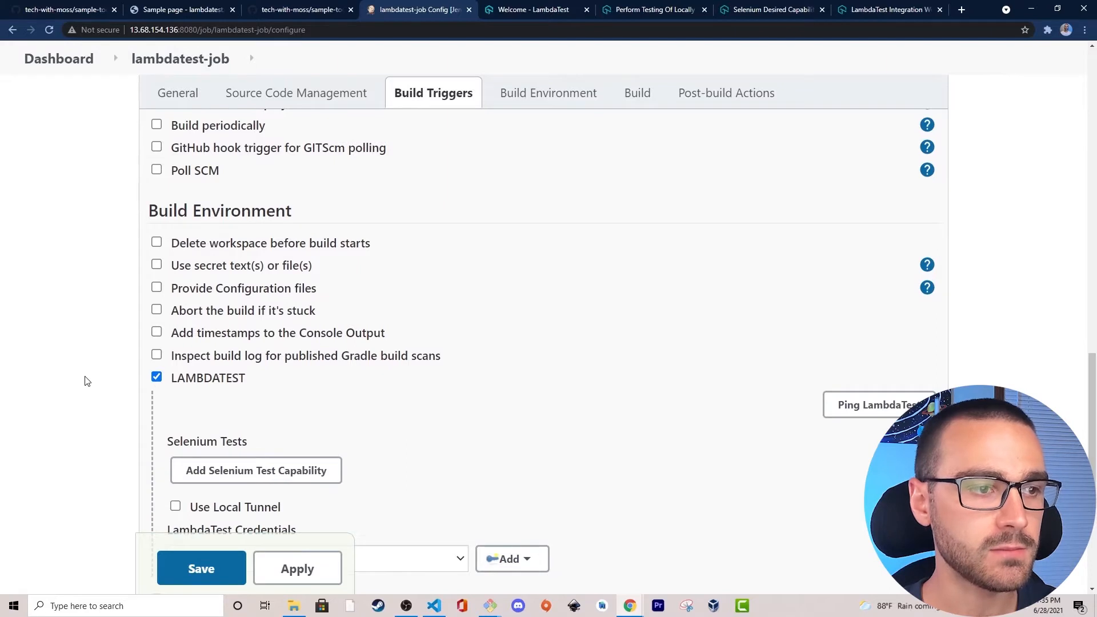
Add a Selenium test capability under the LAMBDATEST options and set its operating system to Windows 10.
{"action": "scroll", "coordinate": [98, 397], "scroll_direction": "down", "scroll_amount": 1}
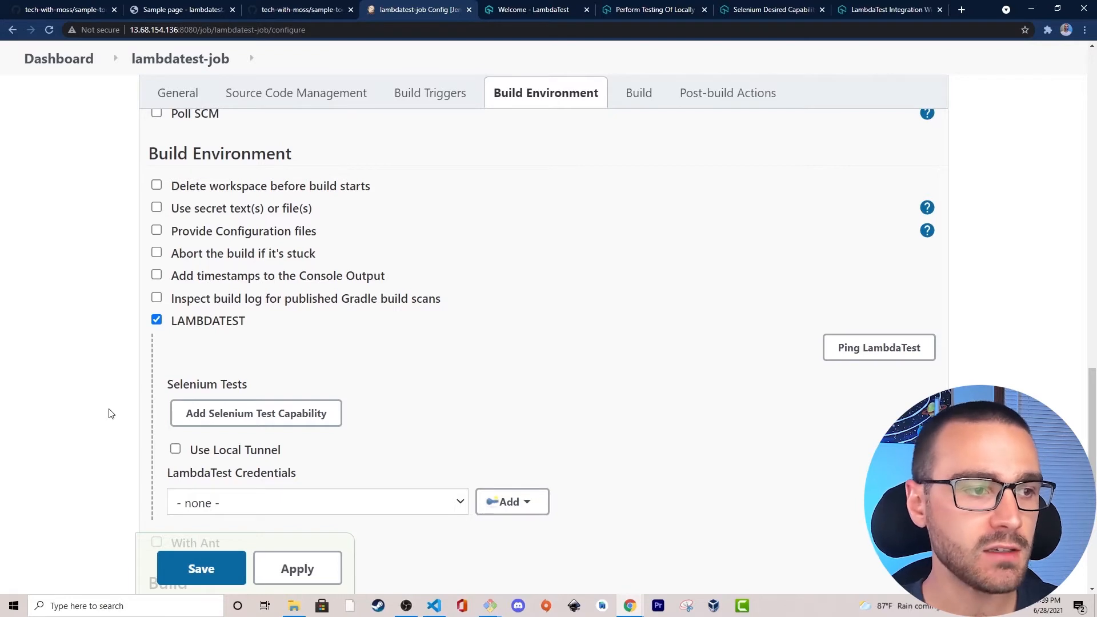
{"action": "left_click_drag", "start_coordinate": [167, 389], "coordinate": [325, 377]}
{"action": "left_click", "coordinate": [326, 377]}
{"action": "scroll", "coordinate": [192, 375], "scroll_direction": "down", "scroll_amount": 1}
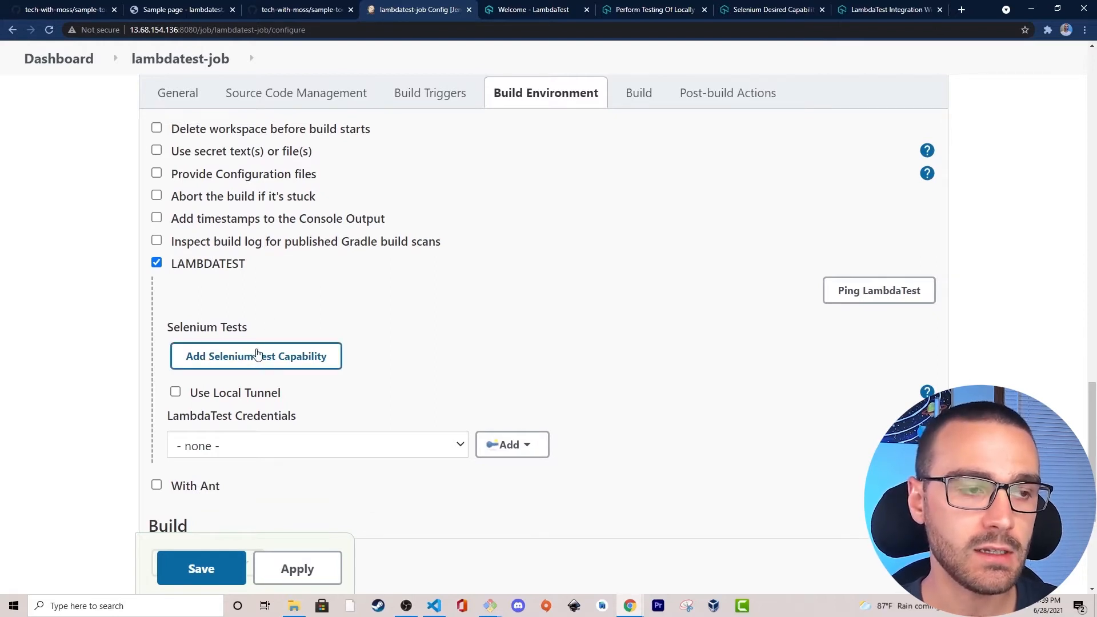
{"action": "left_click", "coordinate": [205, 357]}
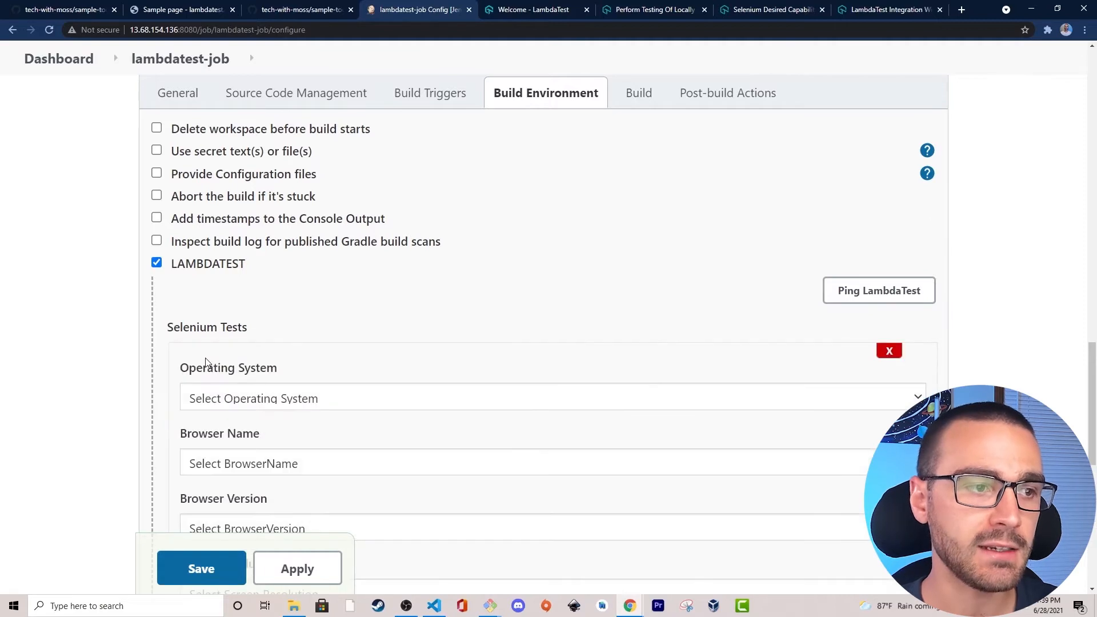
{"action": "scroll", "coordinate": [196, 360], "scroll_direction": "down", "scroll_amount": 2}
{"action": "left_click", "coordinate": [232, 288]}
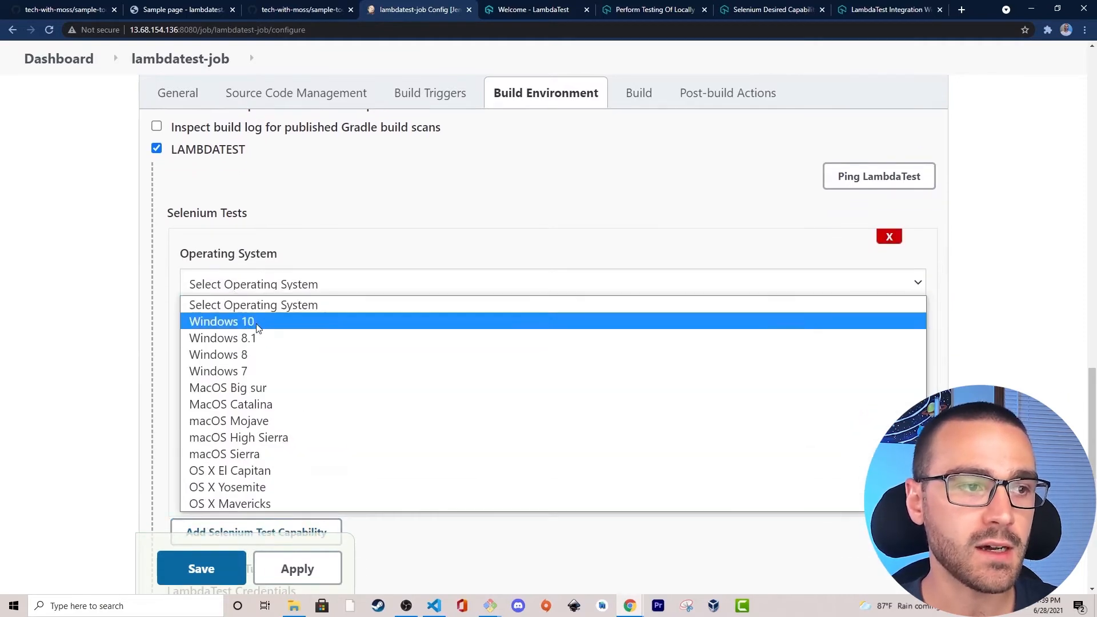
{"action": "left_click", "coordinate": [265, 319]}
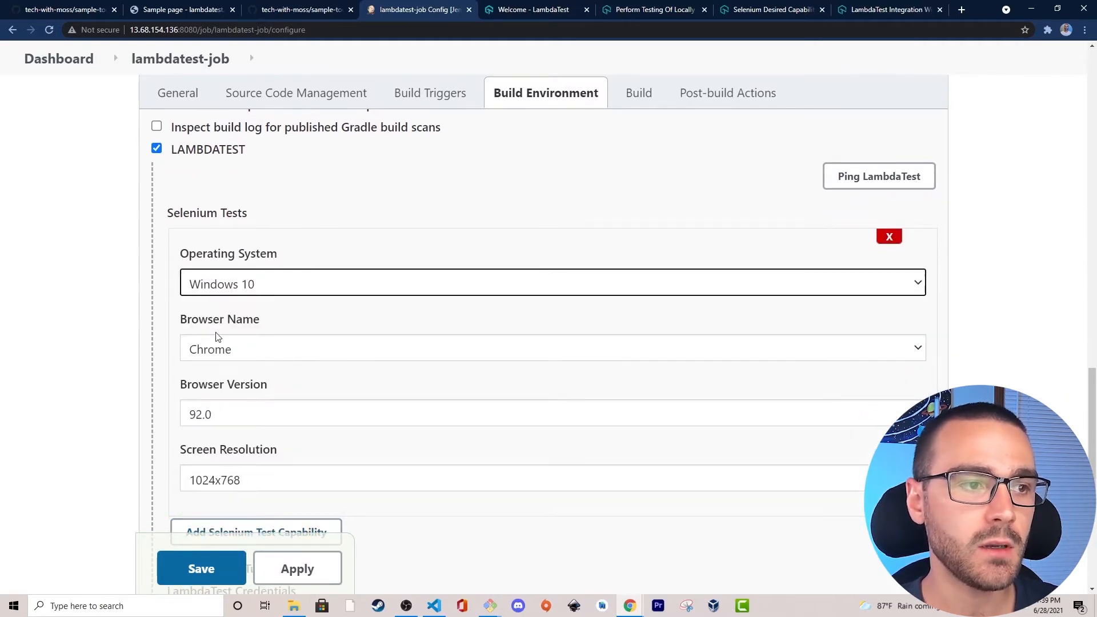
Set the capability's browser to MicrosoftEdge, the browser version to 80.0 and the screen resolution to 1600x1200.
{"action": "left_click", "coordinate": [260, 355]}
{"action": "left_click", "coordinate": [269, 387]}
{"action": "left_click", "coordinate": [298, 416]}
{"action": "left_click", "coordinate": [280, 338]}
{"action": "left_click", "coordinate": [277, 480]}
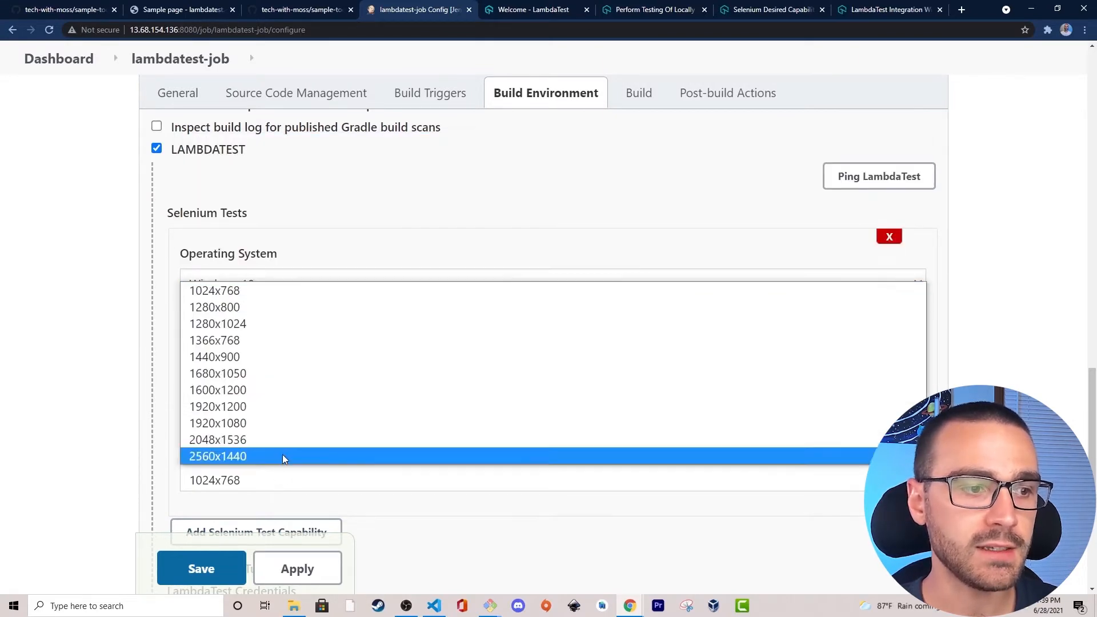
{"action": "left_click", "coordinate": [276, 390]}
{"action": "scroll", "coordinate": [275, 390], "scroll_direction": "down", "scroll_amount": 2}
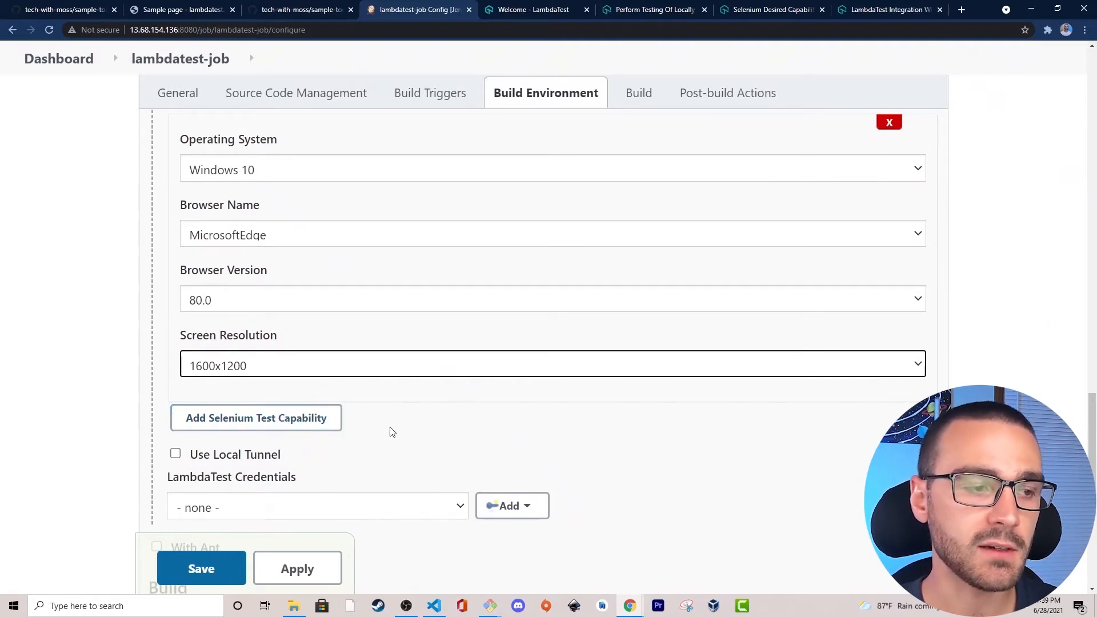
{"action": "left_click", "coordinate": [118, 412]}
{"action": "scroll", "coordinate": [115, 412], "scroll_direction": "up", "scroll_amount": 2}
{"action": "left_click_drag", "start_coordinate": [265, 218], "coordinate": [343, 223]}
{"action": "left_click", "coordinate": [170, 208]}
{"action": "left_click", "coordinate": [343, 222]}
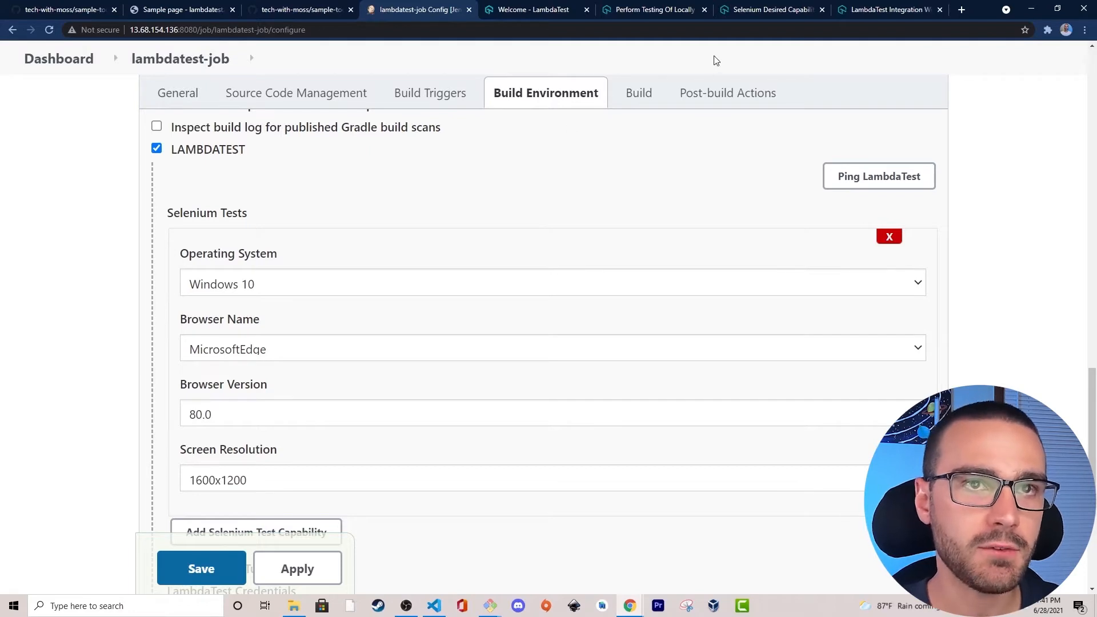
Open the Jenkins Plugin page under Integrations With CI/CD Tools in the LambdaTest documentation.
{"action": "left_click", "coordinate": [766, 9]}
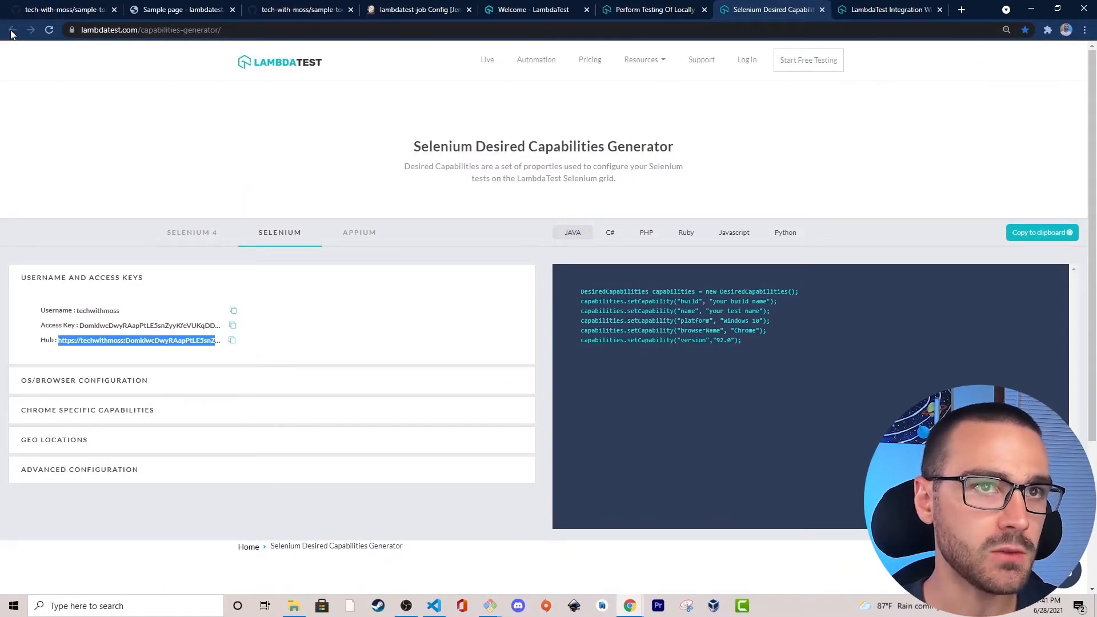
{"action": "left_click", "coordinate": [656, 11]}
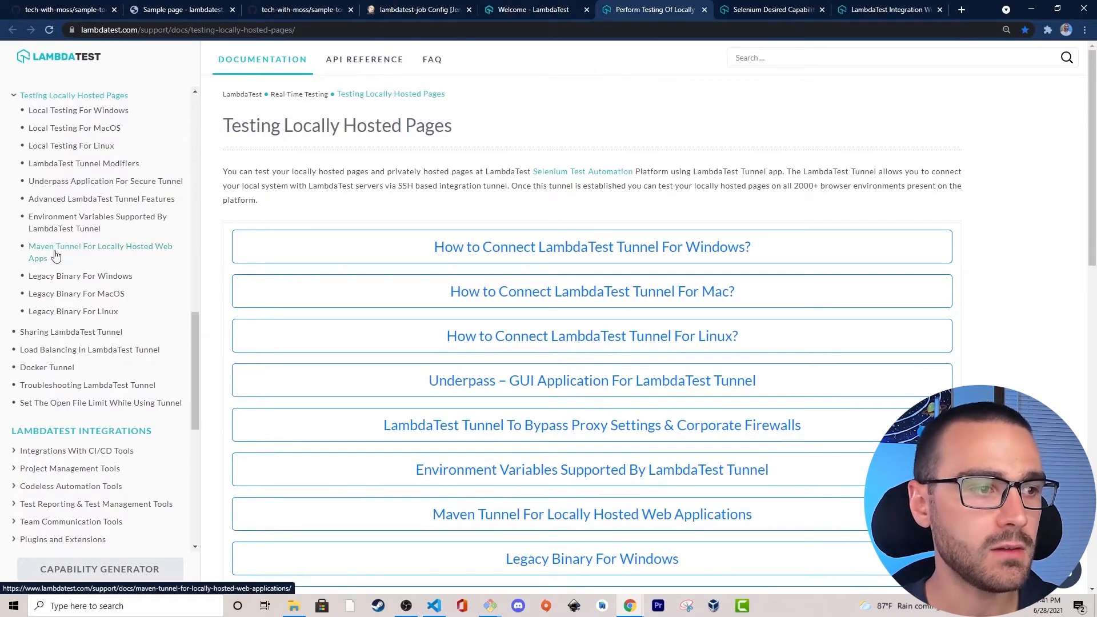
{"action": "scroll", "coordinate": [66, 391], "scroll_direction": "down", "scroll_amount": 1}
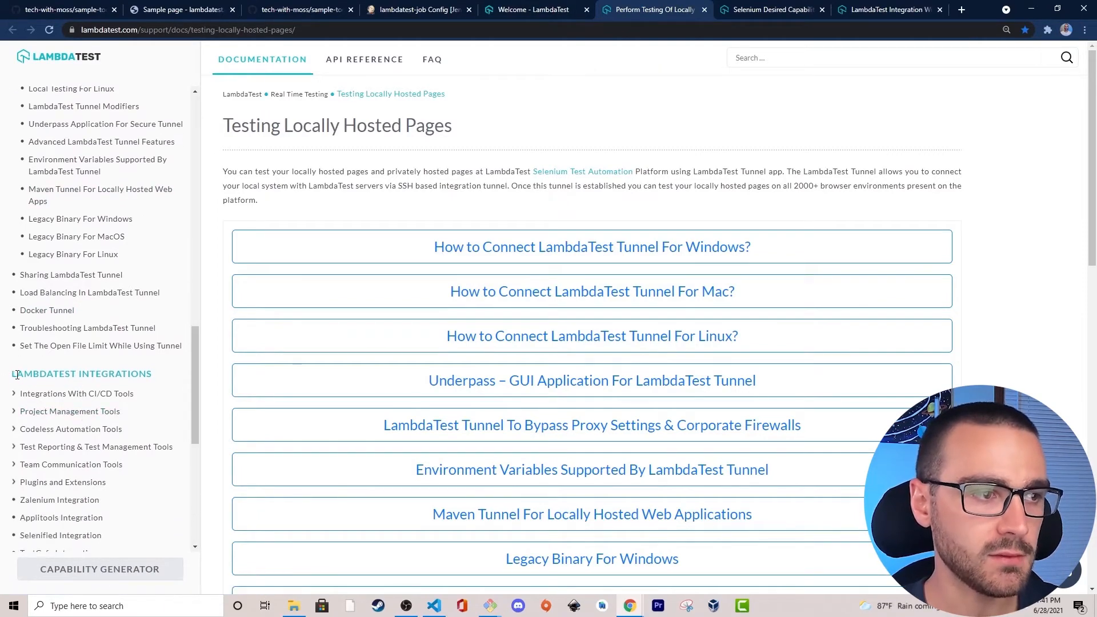
{"action": "left_click_drag", "start_coordinate": [15, 374], "coordinate": [165, 377]}
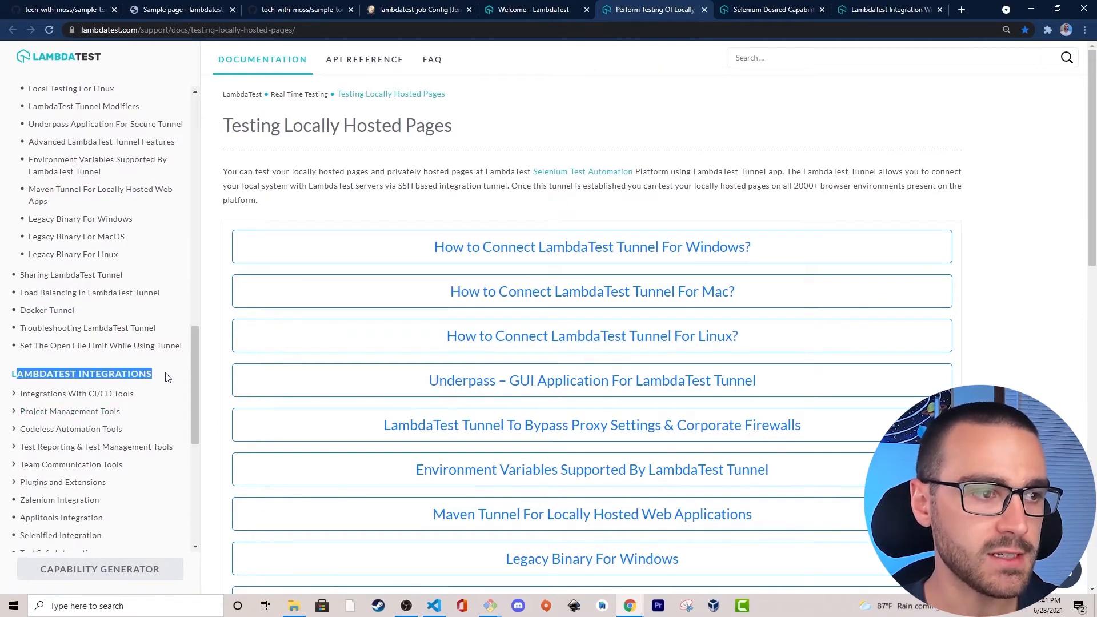
{"action": "left_click", "coordinate": [31, 397]}
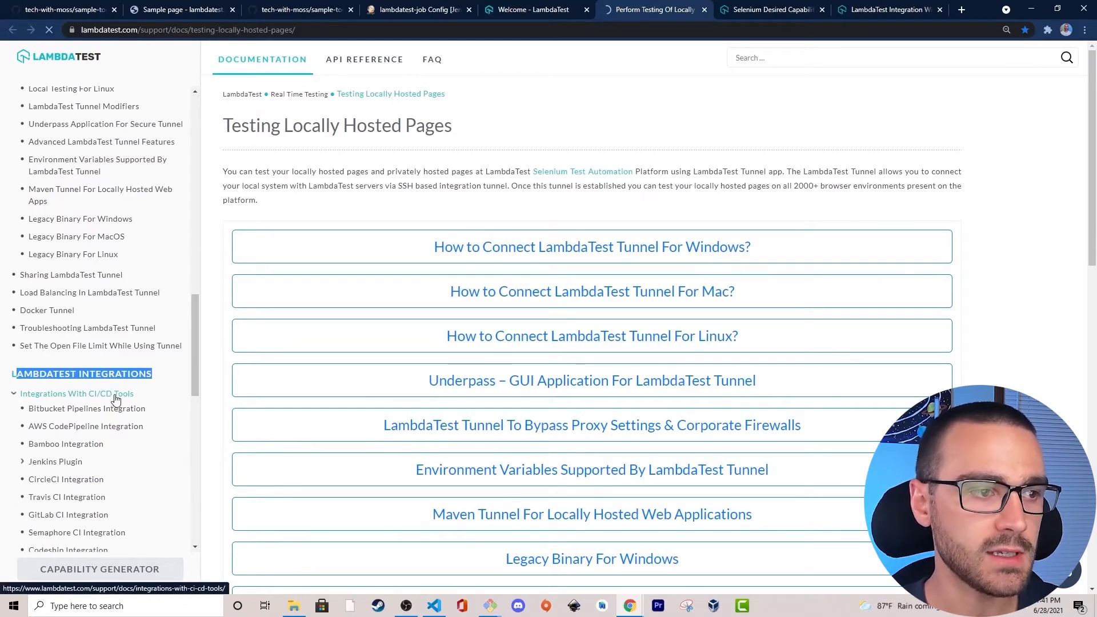
{"action": "scroll", "coordinate": [67, 391], "scroll_direction": "down", "scroll_amount": 15}
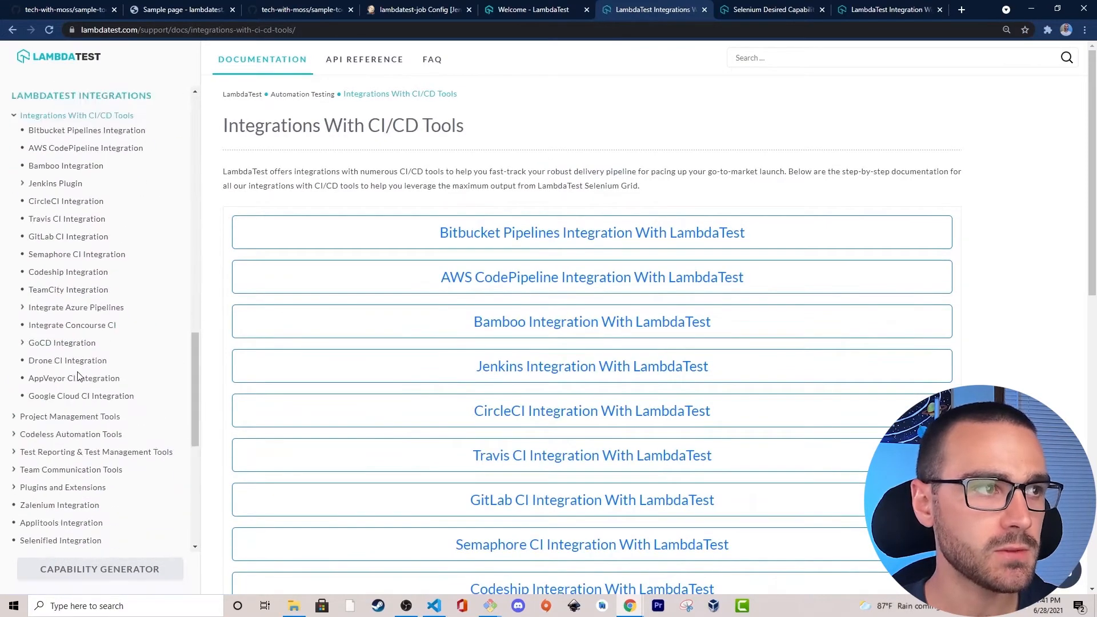
{"action": "scroll", "coordinate": [78, 375], "scroll_direction": "up", "scroll_amount": 3}
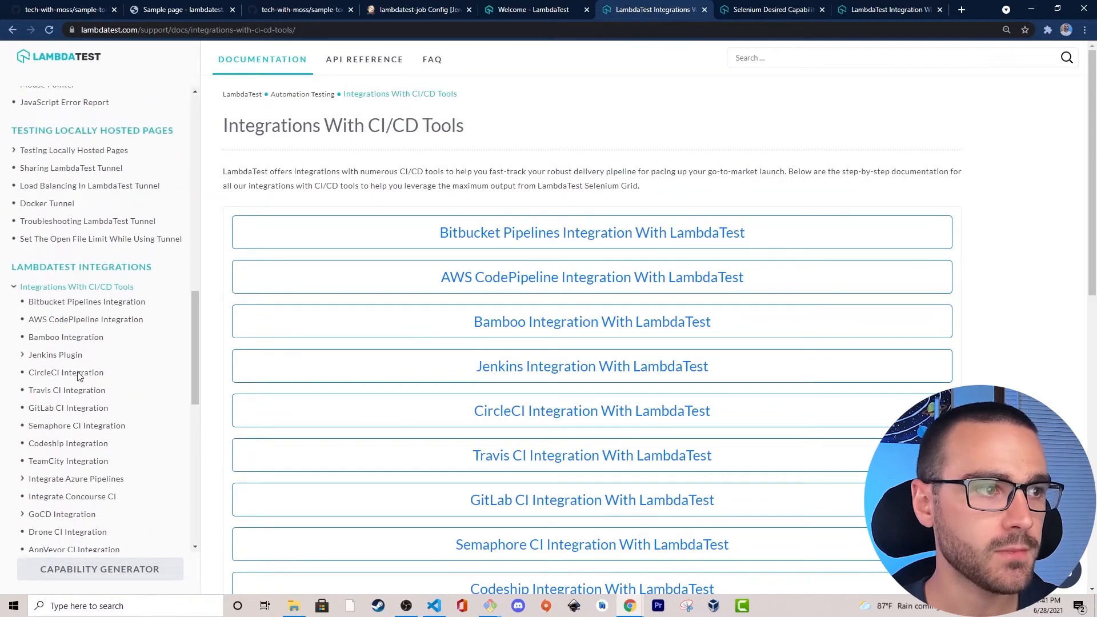
{"action": "left_click", "coordinate": [33, 355]}
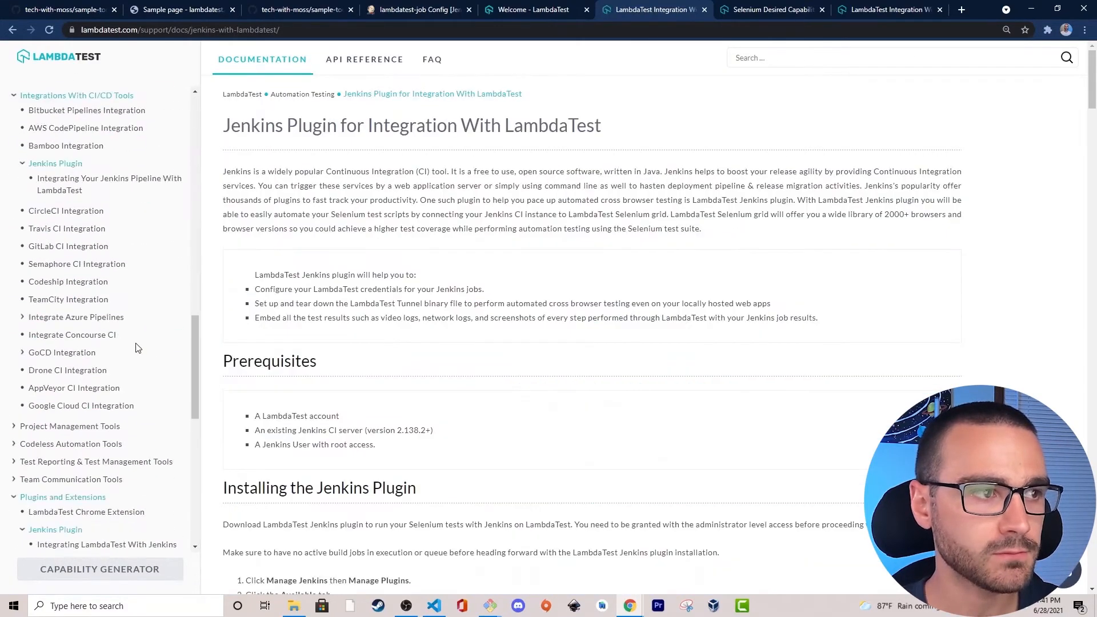
Read through the Jenkins plugin page's overview, credentials and LambdaTest Tunnel configuration sections.
{"action": "scroll", "coordinate": [387, 228], "scroll_direction": "down", "scroll_amount": 4}
{"action": "scroll", "coordinate": [328, 220], "scroll_direction": "up", "scroll_amount": 3}
{"action": "scroll", "coordinate": [325, 216], "scroll_direction": "up", "scroll_amount": 2}
{"action": "left_click_drag", "start_coordinate": [239, 125], "coordinate": [379, 147]}
{"action": "left_click", "coordinate": [380, 150]}
{"action": "scroll", "coordinate": [385, 191], "scroll_direction": "down", "scroll_amount": 5}
{"action": "scroll", "coordinate": [383, 197], "scroll_direction": "down", "scroll_amount": 20}
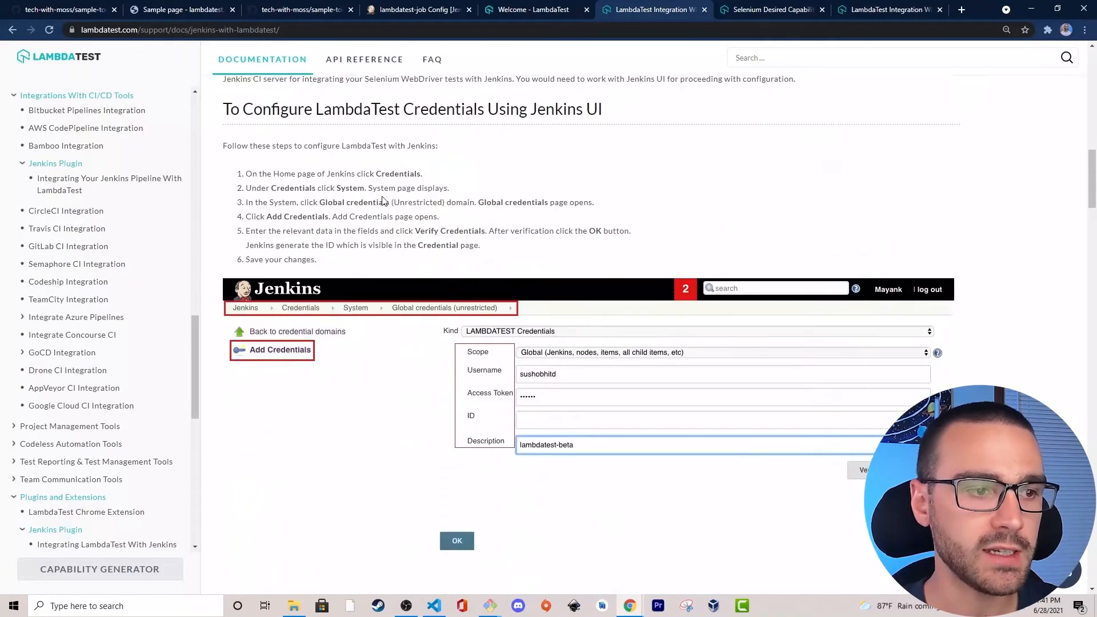
{"action": "scroll", "coordinate": [366, 188], "scroll_direction": "down", "scroll_amount": 15}
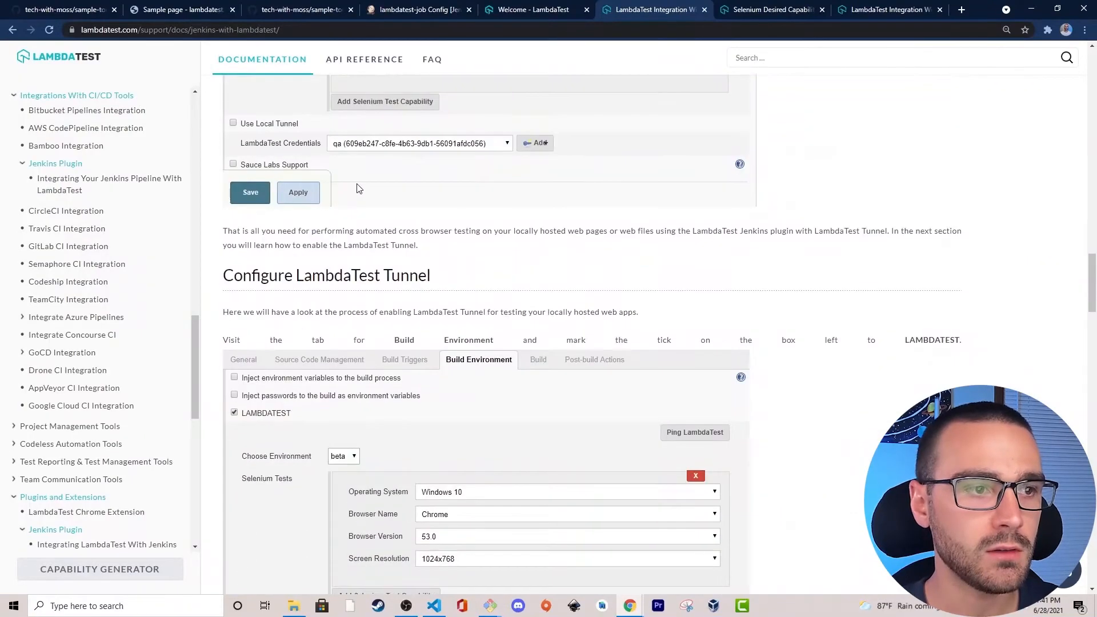
Examine the plugin's environment variable table, especially the $LT_BROWSERS variable and its description.
{"action": "left_click_drag", "start_coordinate": [224, 165], "coordinate": [598, 174]}
{"action": "left_click", "coordinate": [595, 172]}
{"action": "left_click_drag", "start_coordinate": [443, 166], "coordinate": [600, 173]}
{"action": "left_click", "coordinate": [599, 173]}
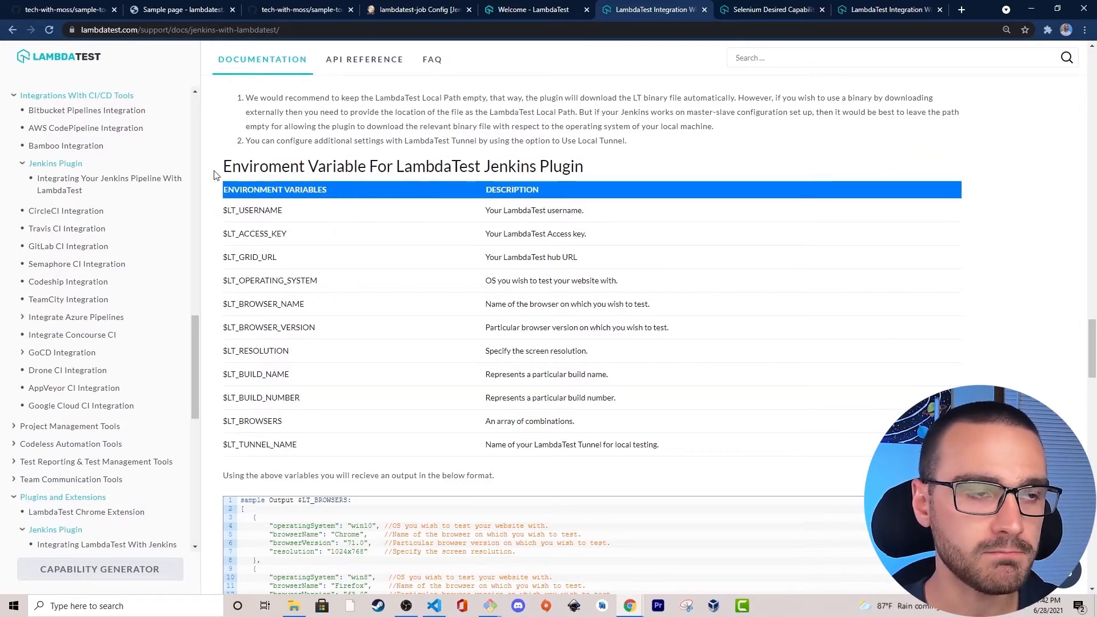
{"action": "left_click_drag", "start_coordinate": [231, 166], "coordinate": [603, 176]}
{"action": "left_click", "coordinate": [605, 176]}
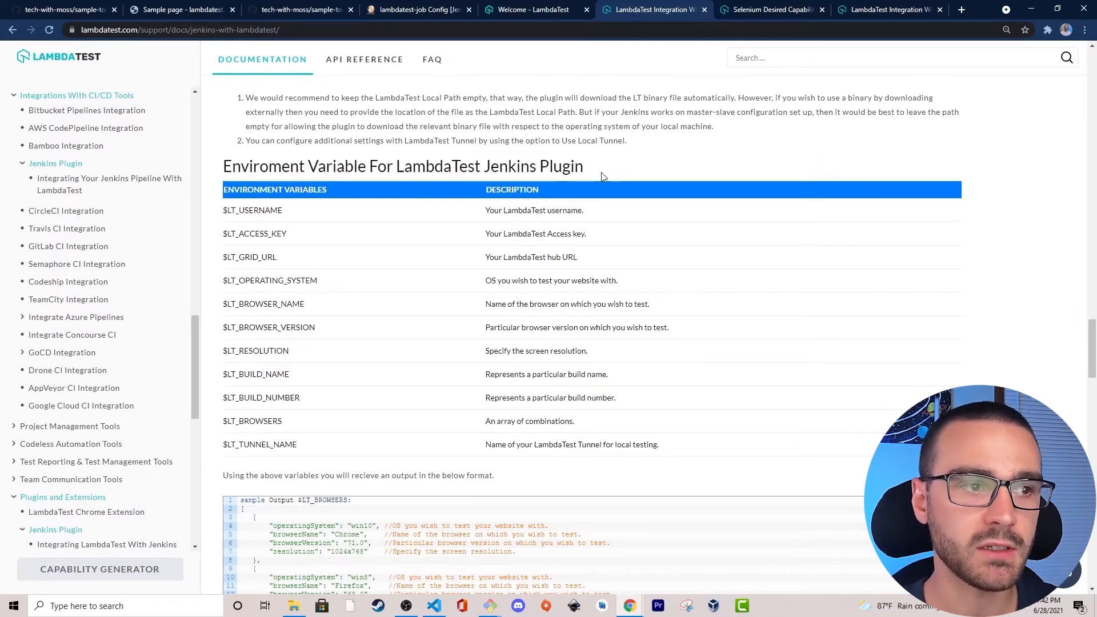
{"action": "left_click_drag", "start_coordinate": [223, 421], "coordinate": [301, 423]}
{"action": "left_click", "coordinate": [289, 431]}
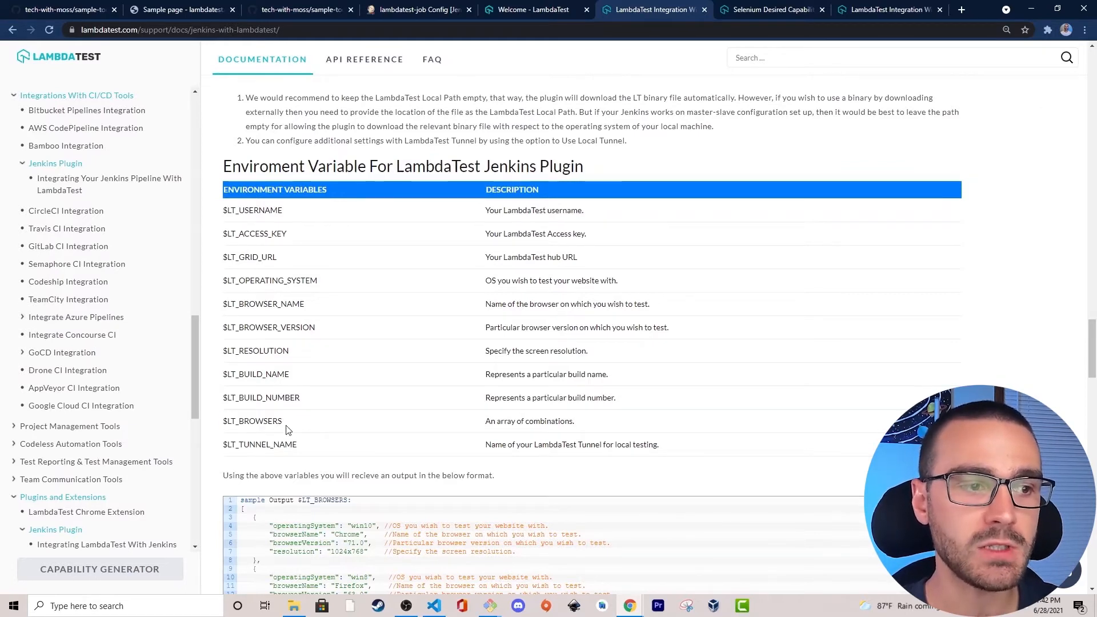
{"action": "left_click_drag", "start_coordinate": [483, 423], "coordinate": [517, 424]}
{"action": "left_click", "coordinate": [601, 426]}
{"action": "left_click", "coordinate": [509, 422]}
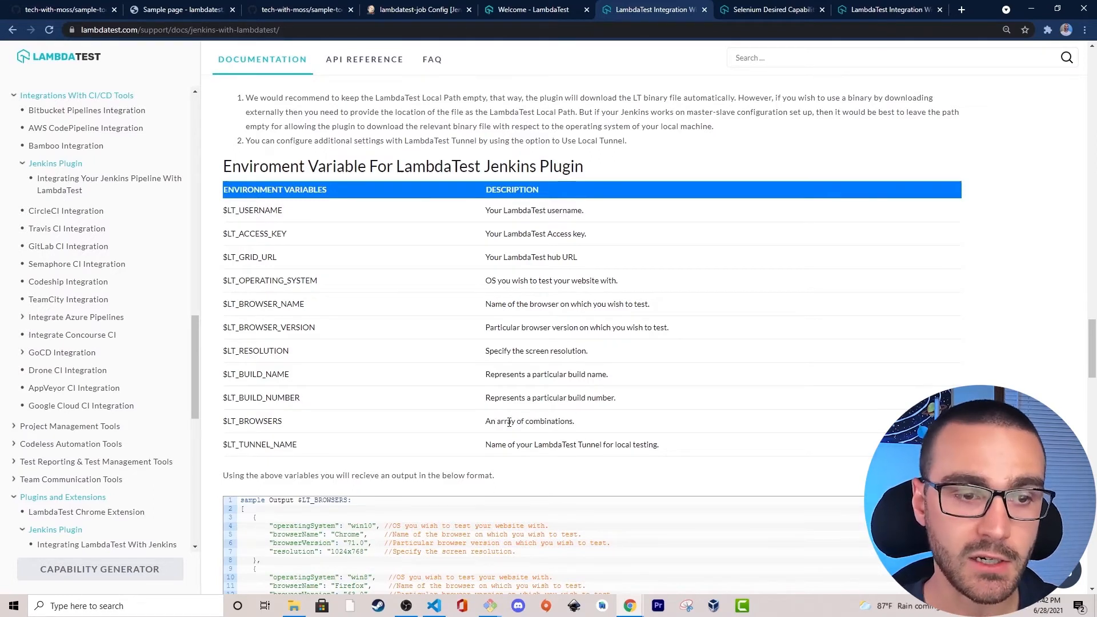
Examine the sample $LT_BROWSERS output and compare it with the Selenium test settings in the lambdatest-job configuration.
{"action": "scroll", "coordinate": [404, 417], "scroll_direction": "down", "scroll_amount": 2}
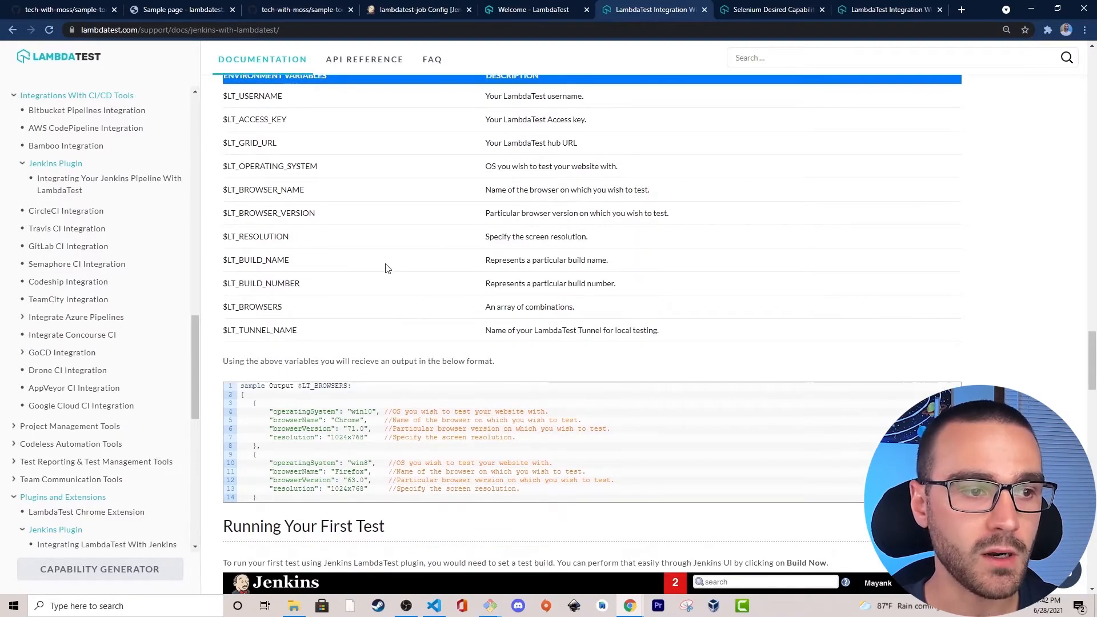
{"action": "scroll", "coordinate": [320, 404], "scroll_direction": "down", "scroll_amount": 1}
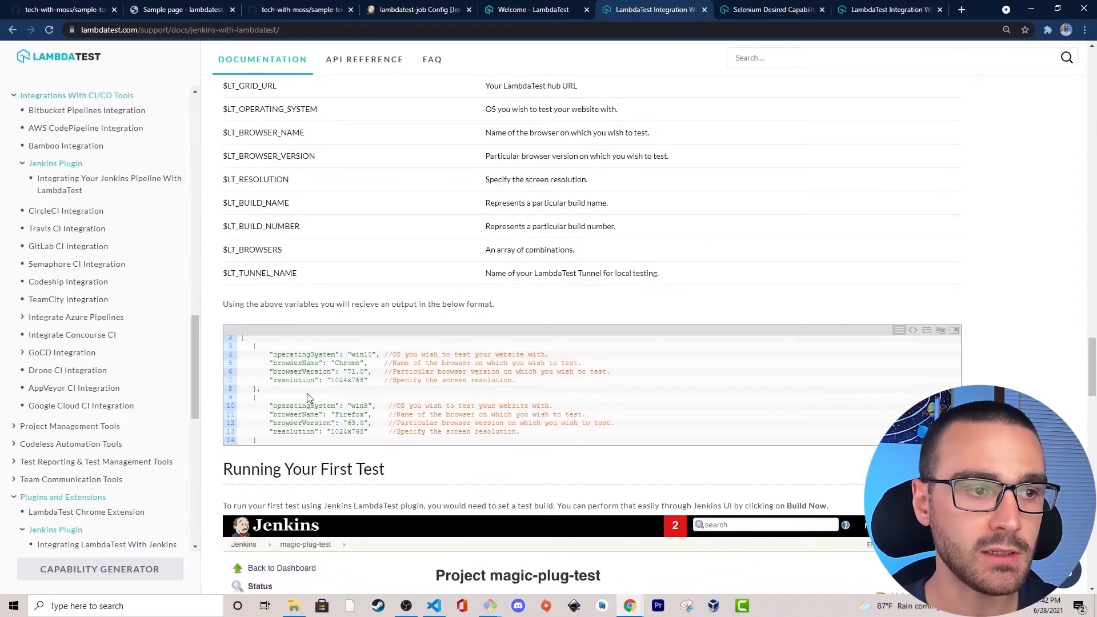
{"action": "mouse_move", "coordinate": [270, 355]}
{"action": "left_mouse_down"}
{"action": "mouse_move", "coordinate": [547, 384]}
{"action": "mouse_move", "coordinate": [261, 354]}
{"action": "left_mouse_up"}
{"action": "left_click", "coordinate": [550, 387]}
{"action": "left_click", "coordinate": [261, 354]}
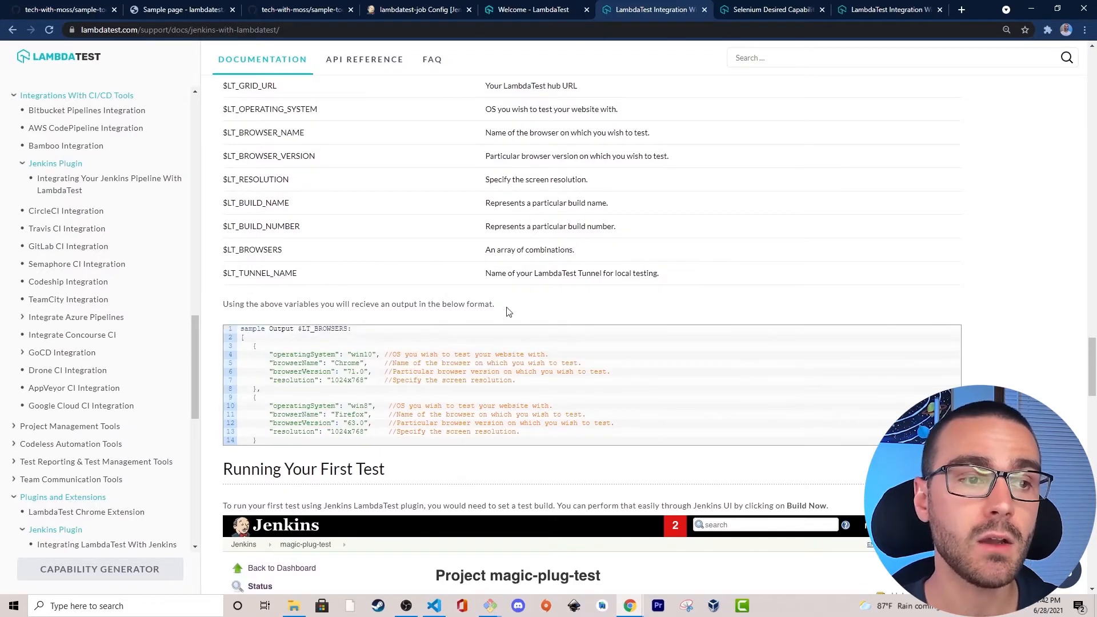
{"action": "left_click", "coordinate": [423, 9]}
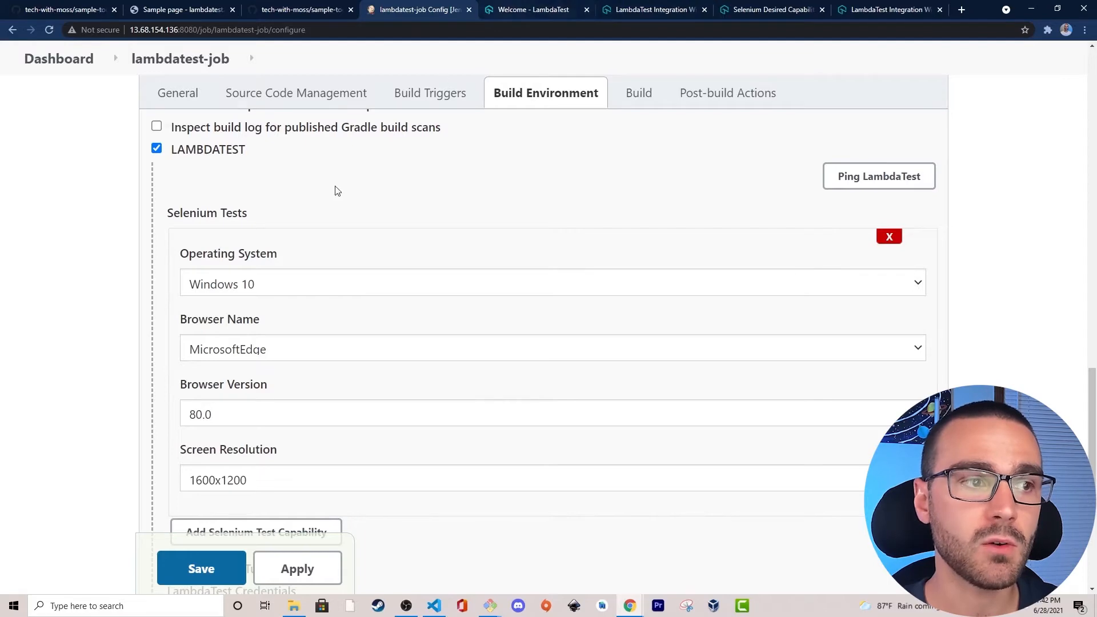
{"action": "left_click", "coordinate": [630, 7]}
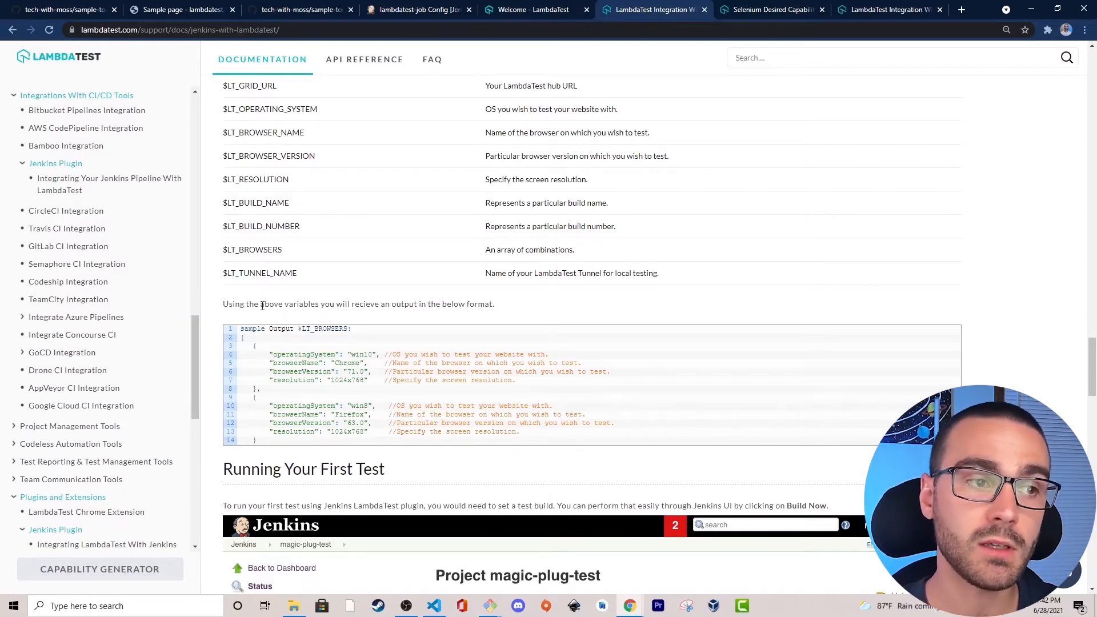
Return to the lambdatest-job configuration and remove the Selenium test capability from its LAMBDATEST options.
{"action": "left_click", "coordinate": [421, 10]}
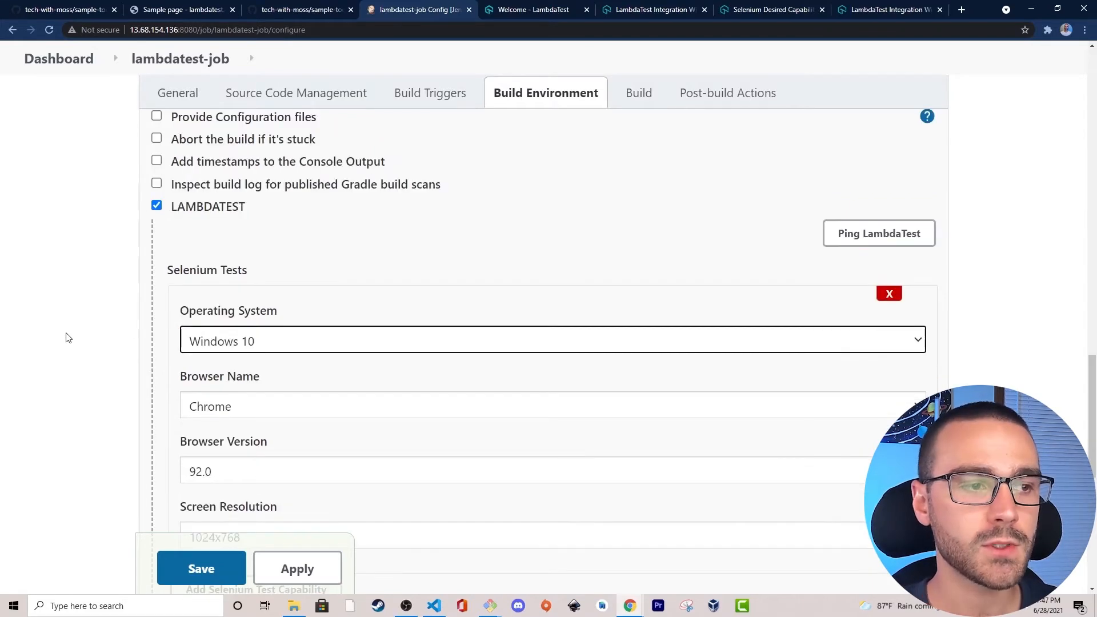
{"action": "left_click", "coordinate": [891, 295]}
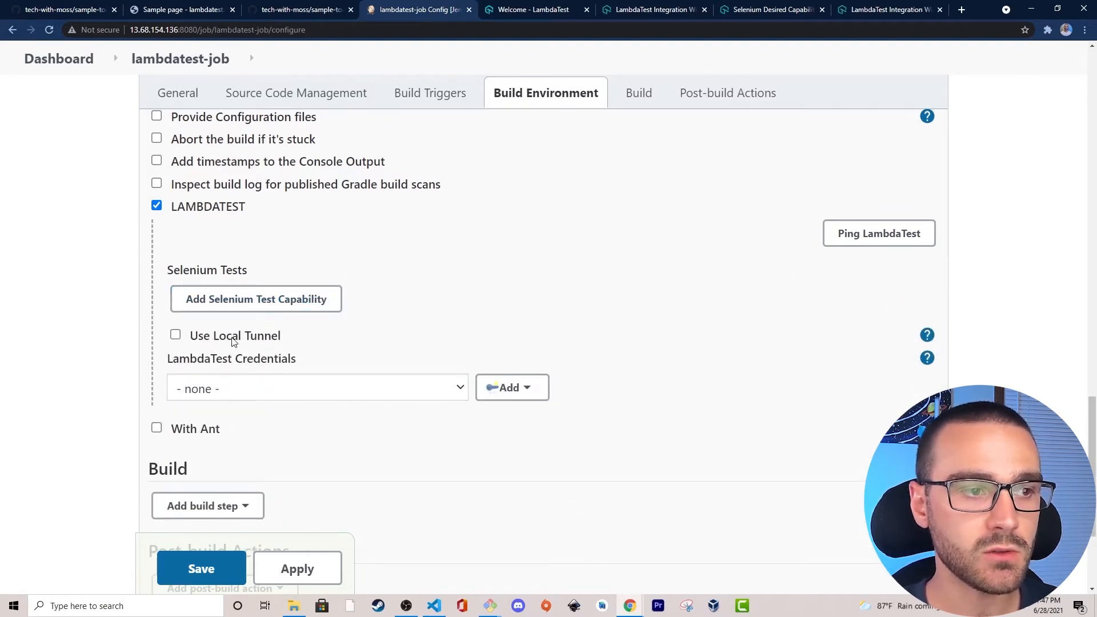
Enable Use Local Tunnel in the LAMBDATEST options and display its help text.
{"action": "left_click", "coordinate": [927, 334]}
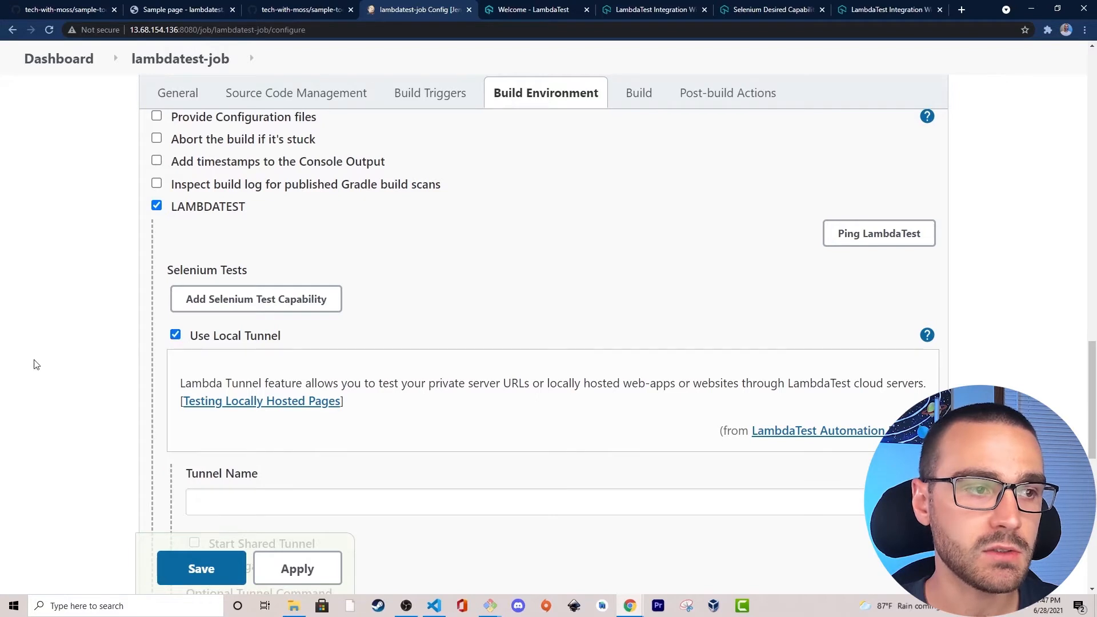
{"action": "scroll", "coordinate": [105, 372], "scroll_direction": "down", "scroll_amount": 1}
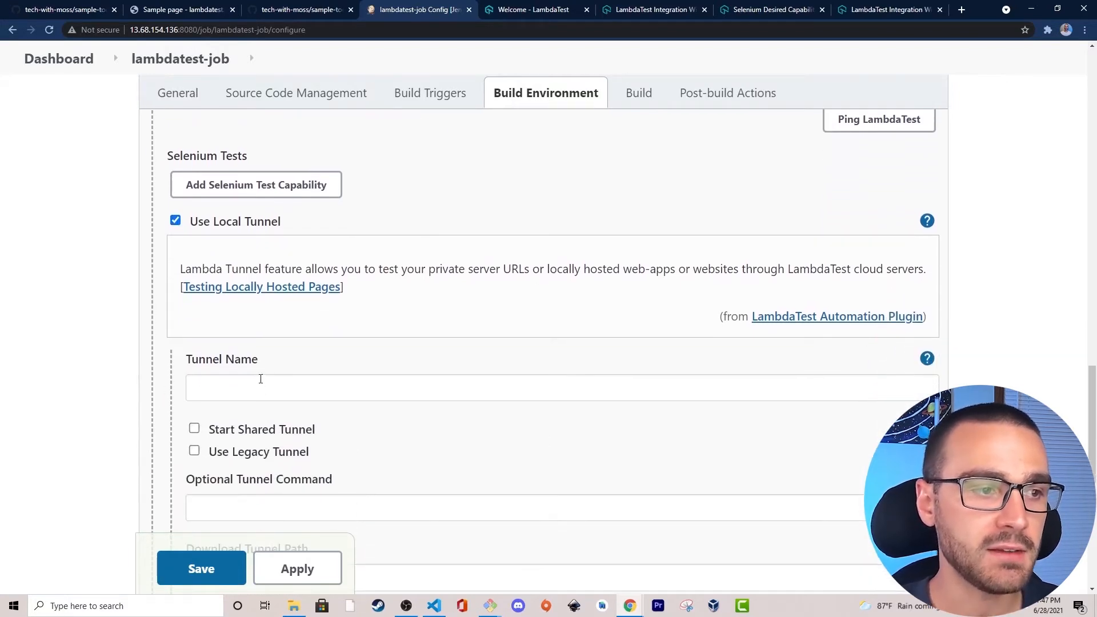
{"action": "left_click_drag", "start_coordinate": [188, 360], "coordinate": [301, 358]}
{"action": "left_click", "coordinate": [301, 358]}
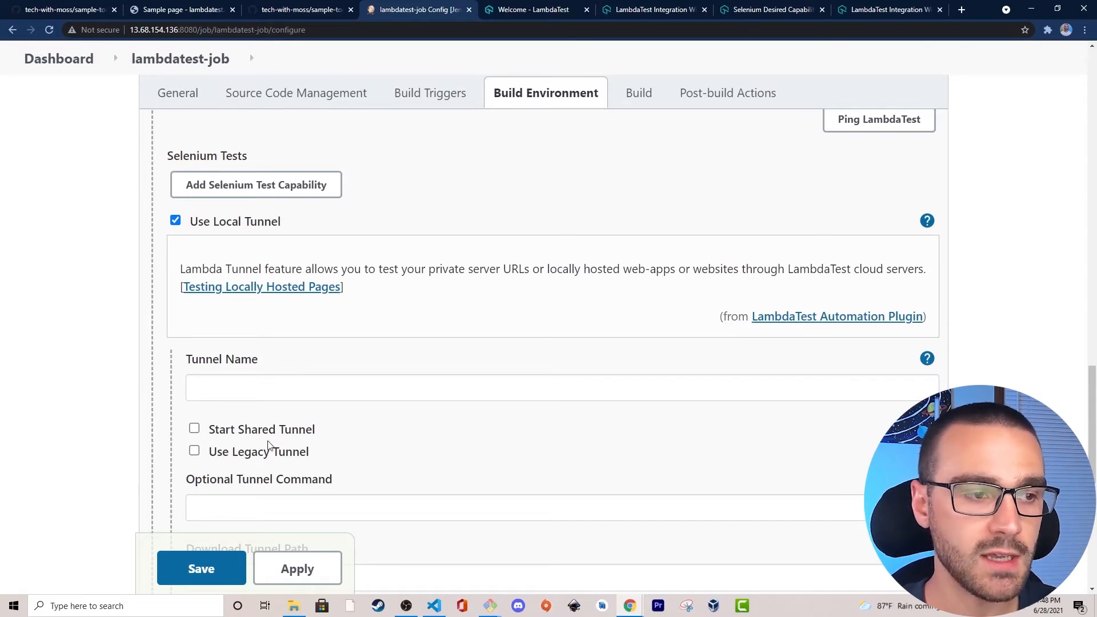
Set the local tunnel's Optional Tunnel Command to --infoAPIPort 8000.
{"action": "scroll", "coordinate": [213, 390], "scroll_direction": "down", "scroll_amount": 1}
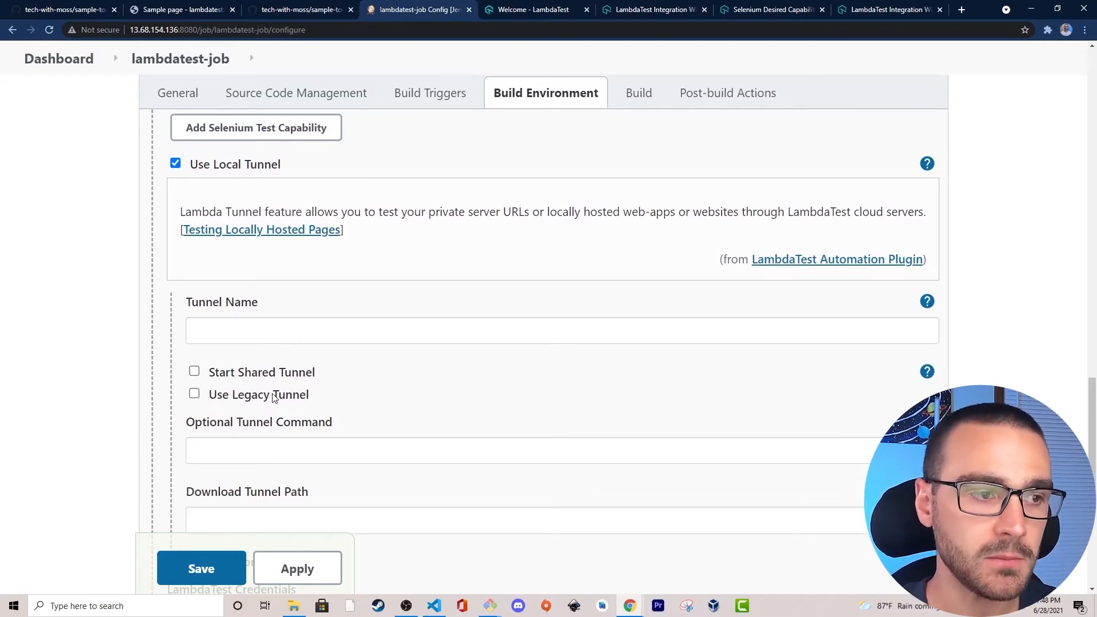
{"action": "scroll", "coordinate": [363, 386], "scroll_direction": "down", "scroll_amount": 2}
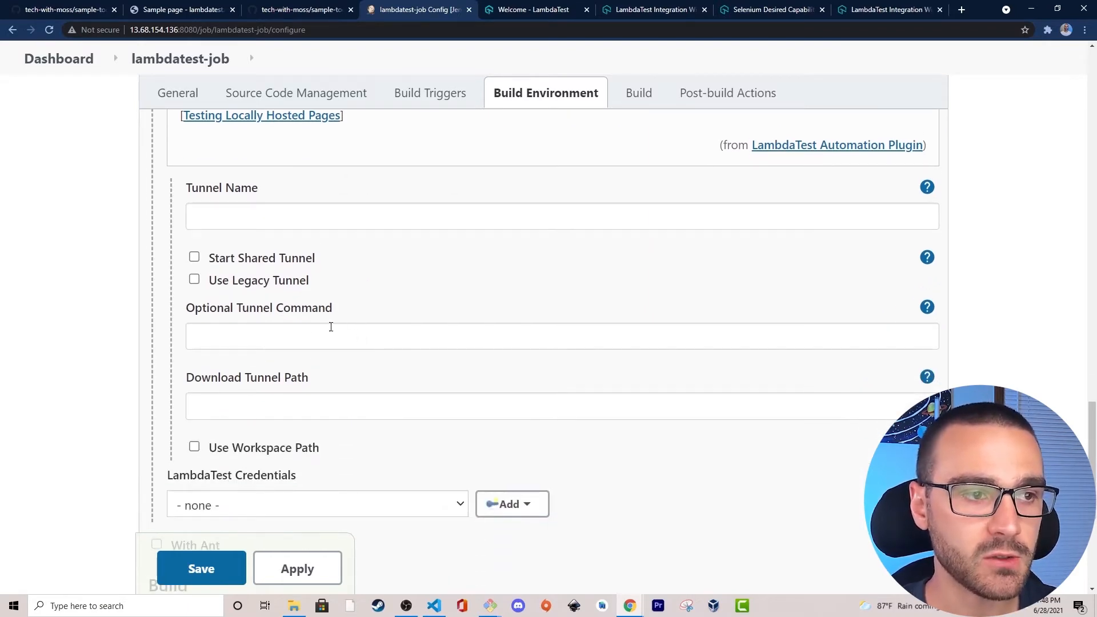
{"action": "left_click", "coordinate": [238, 335]}
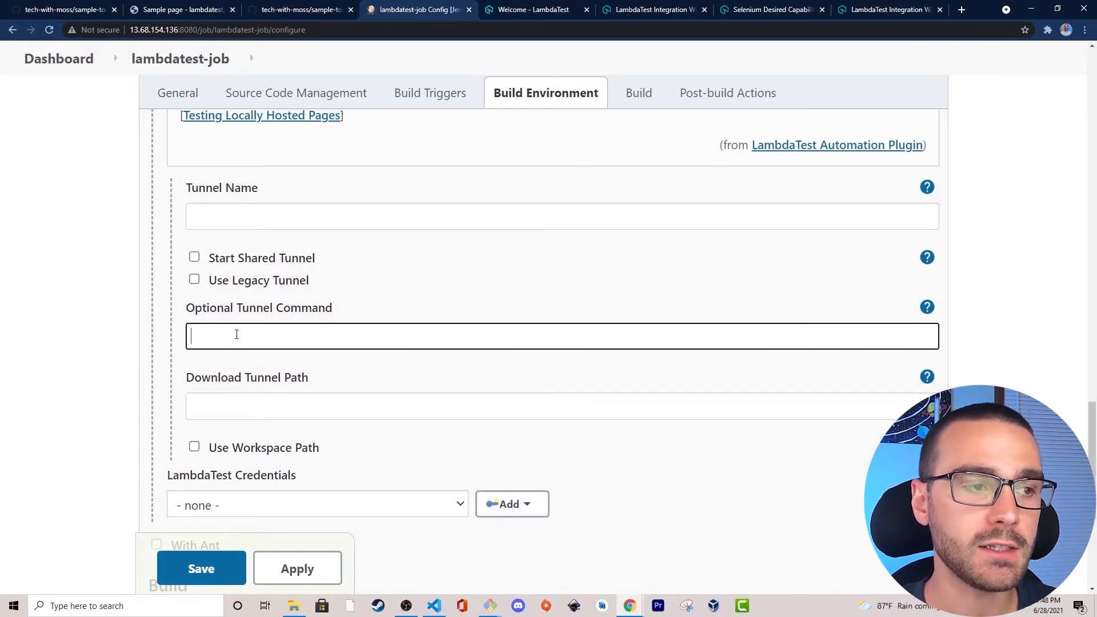
{"action": "scroll", "coordinate": [85, 316], "scroll_direction": "up", "scroll_amount": 1}
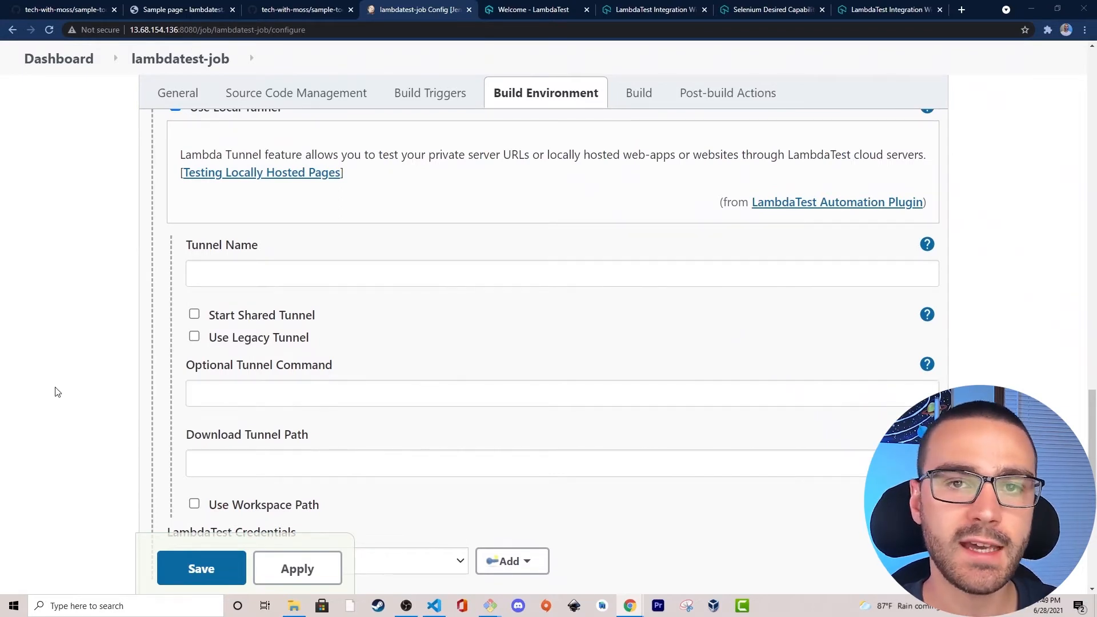
{"action": "left_click", "coordinate": [241, 387]}
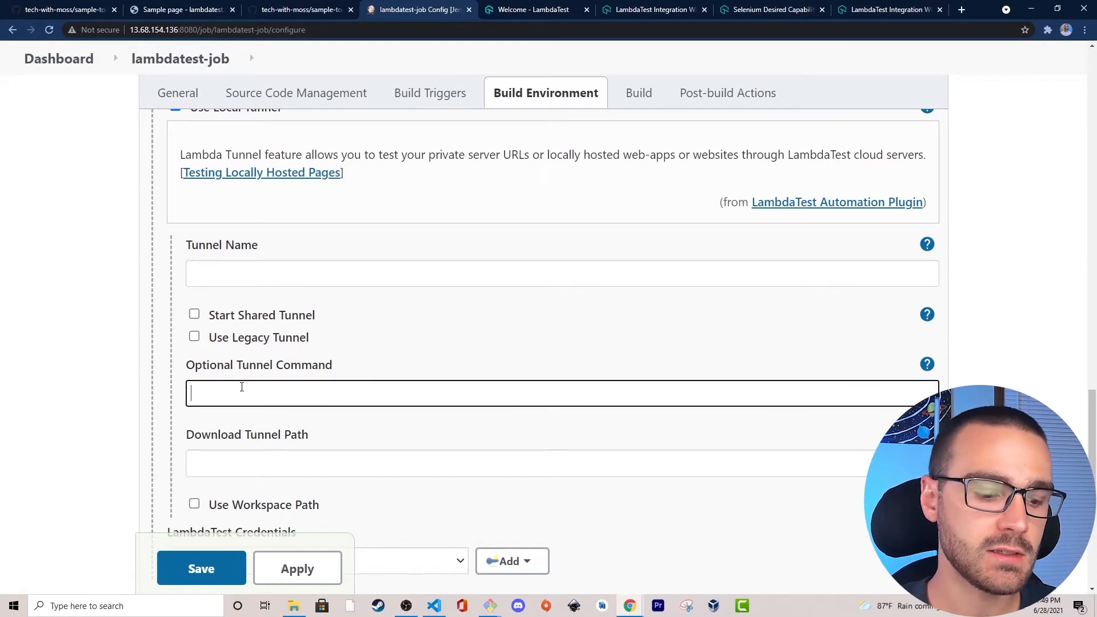
{"action": "type", "text": "--"}
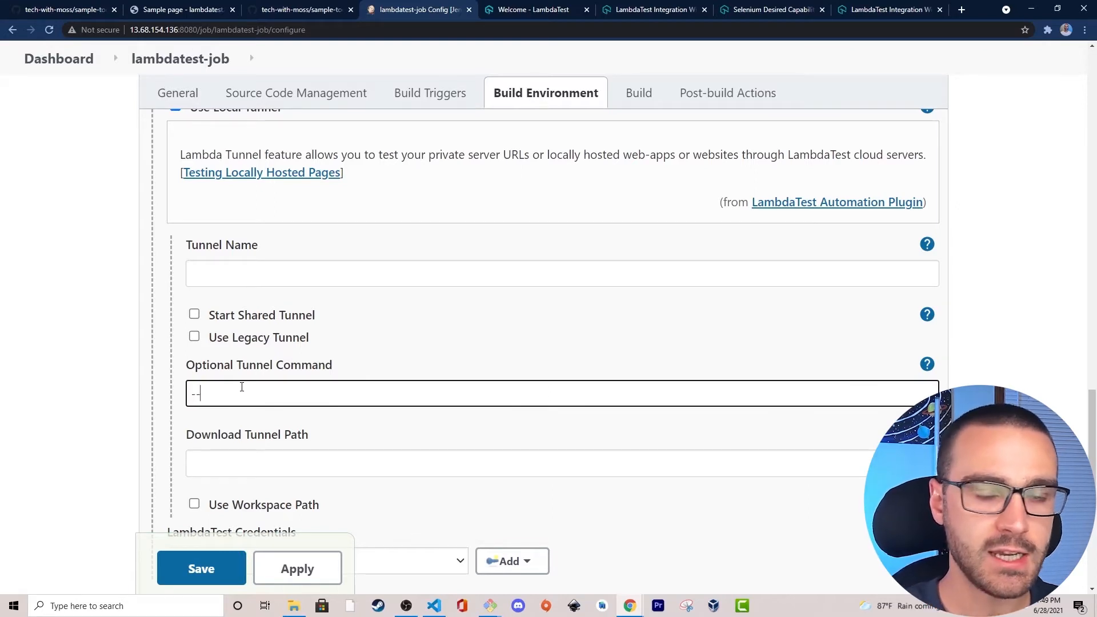
{"action": "type", "text": "in"}
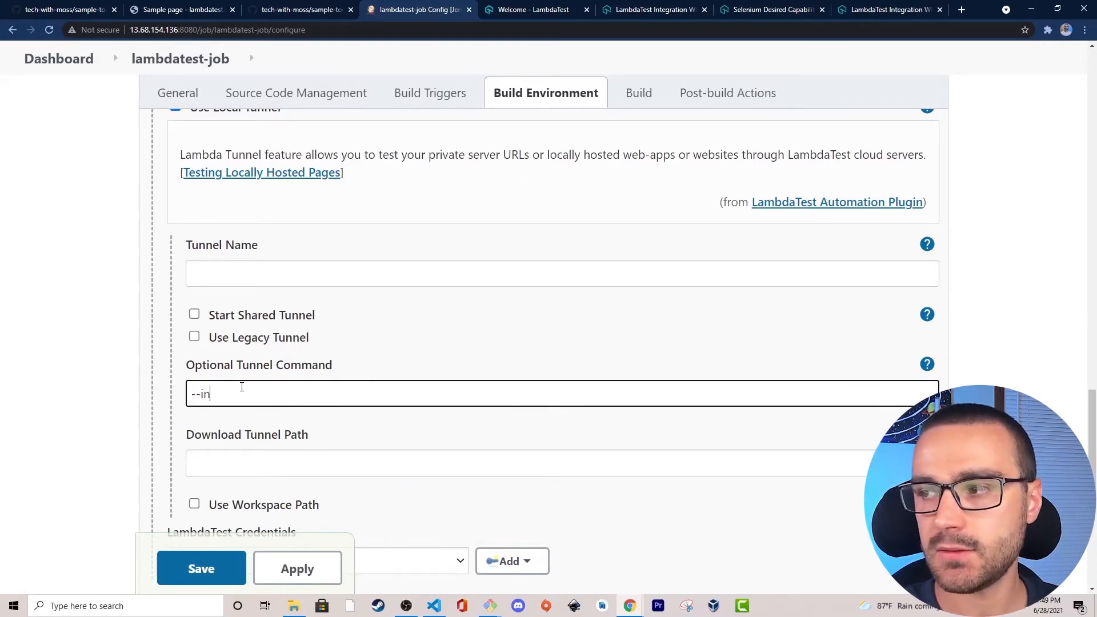
{"action": "type", "text": "foAPIPort 8000"}
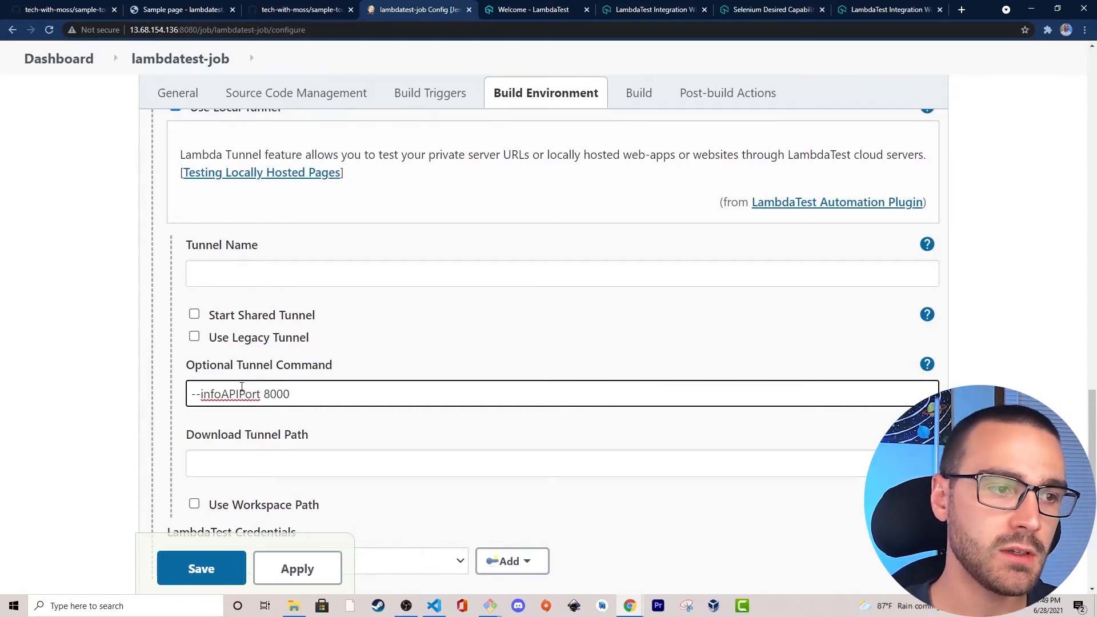
{"action": "left_click", "coordinate": [88, 406]}
{"action": "mouse_move", "coordinate": [337, 392]}
{"action": "left_mouse_down"}
{"action": "mouse_move", "coordinate": [162, 400]}
{"action": "mouse_move", "coordinate": [328, 390]}
{"action": "left_mouse_up"}
{"action": "left_click", "coordinate": [238, 394]}
{"action": "left_click", "coordinate": [328, 390]}
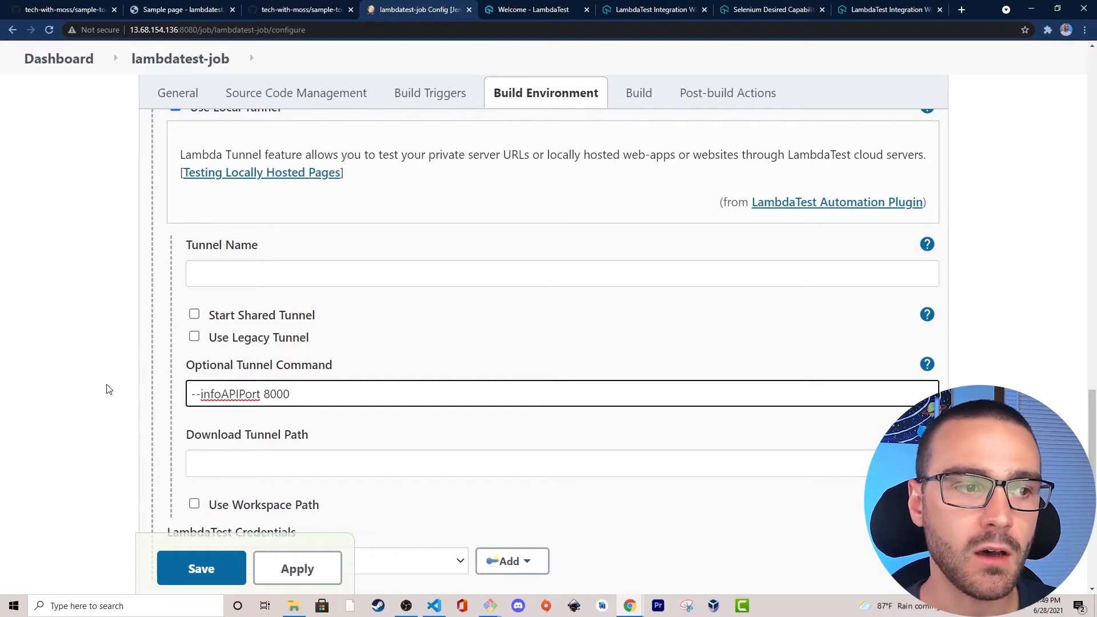
{"action": "left_click", "coordinate": [231, 393]}
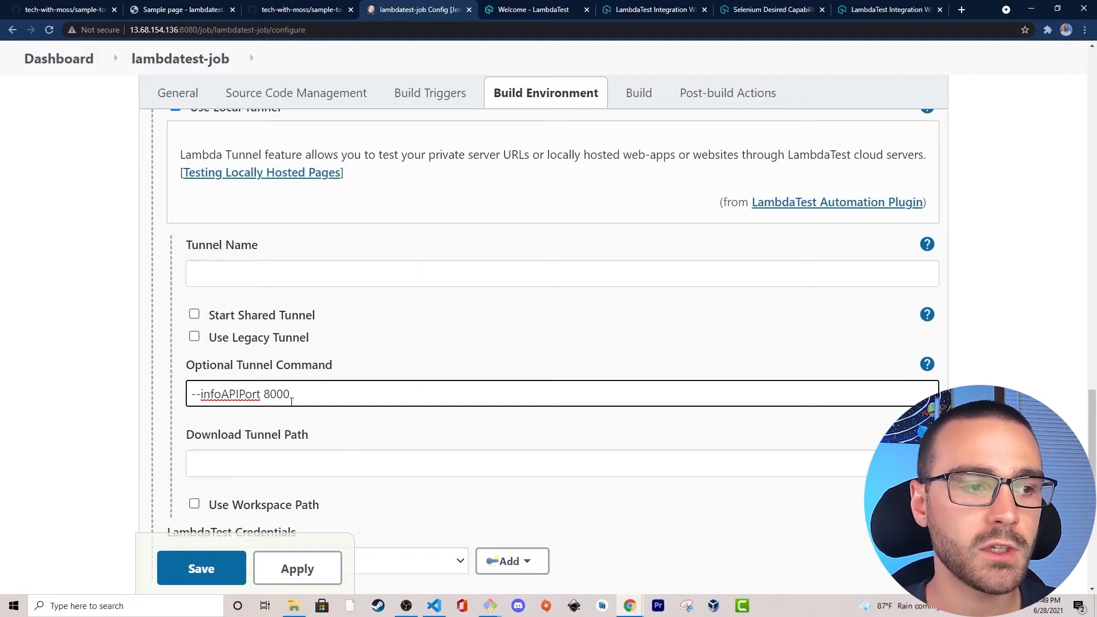
{"action": "scroll", "coordinate": [290, 393], "scroll_direction": "down", "scroll_amount": 1}
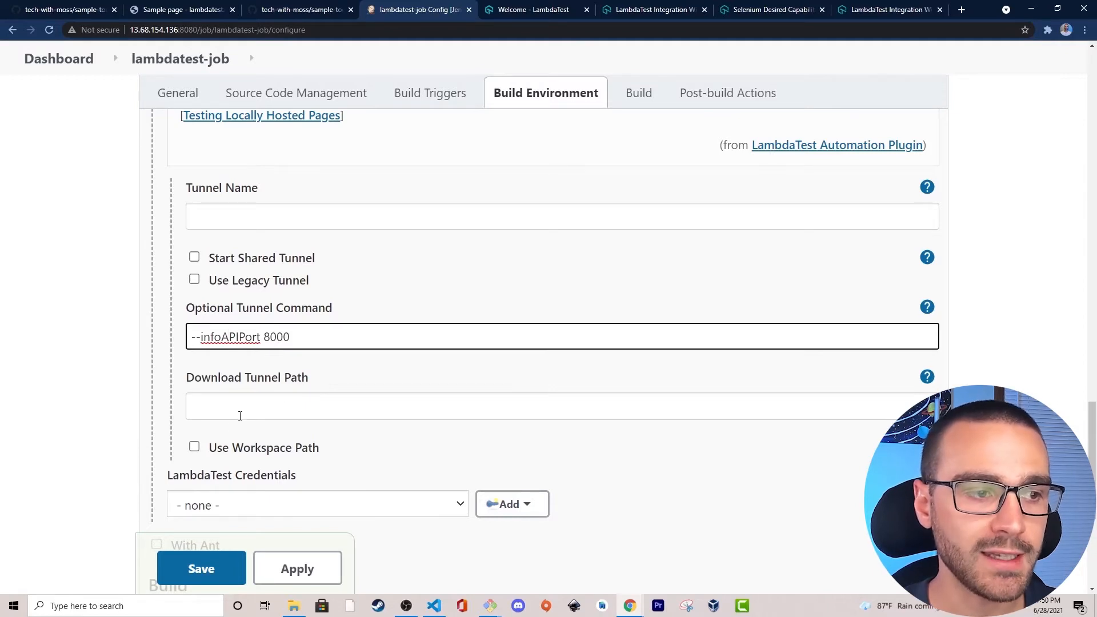
Enable Use Workspace Path for the local tunnel in the LAMBDATEST options.
{"action": "left_click", "coordinate": [194, 449]}
{"action": "scroll", "coordinate": [194, 449], "scroll_direction": "down", "scroll_amount": 5}
{"action": "scroll", "coordinate": [225, 302], "scroll_direction": "up", "scroll_amount": 3}
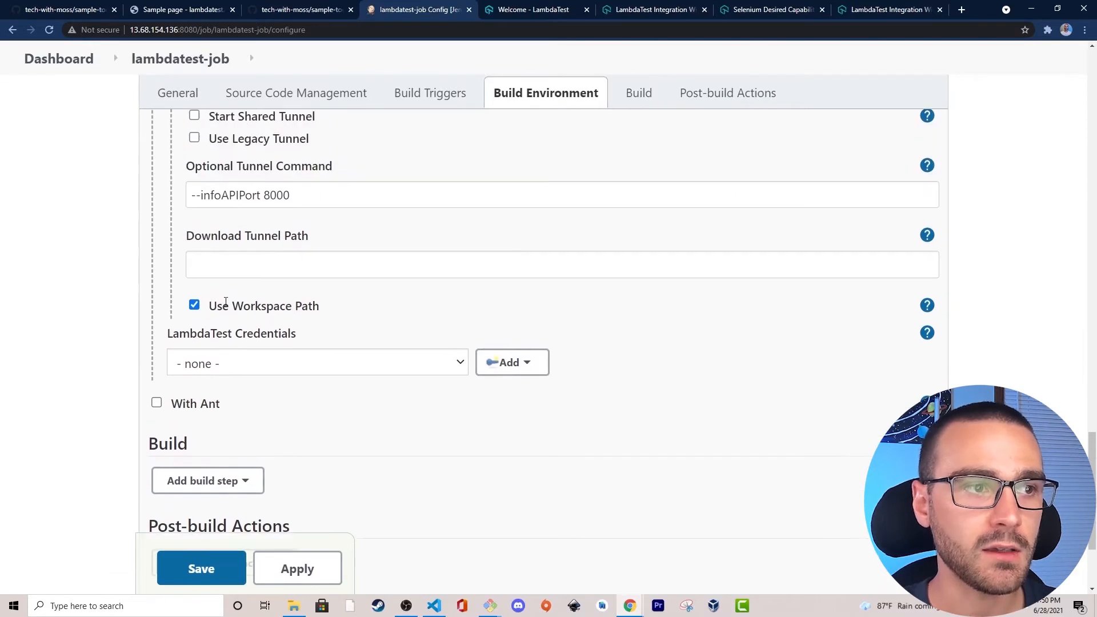
{"action": "left_click_drag", "start_coordinate": [208, 313], "coordinate": [335, 321]}
{"action": "left_click", "coordinate": [336, 321]}
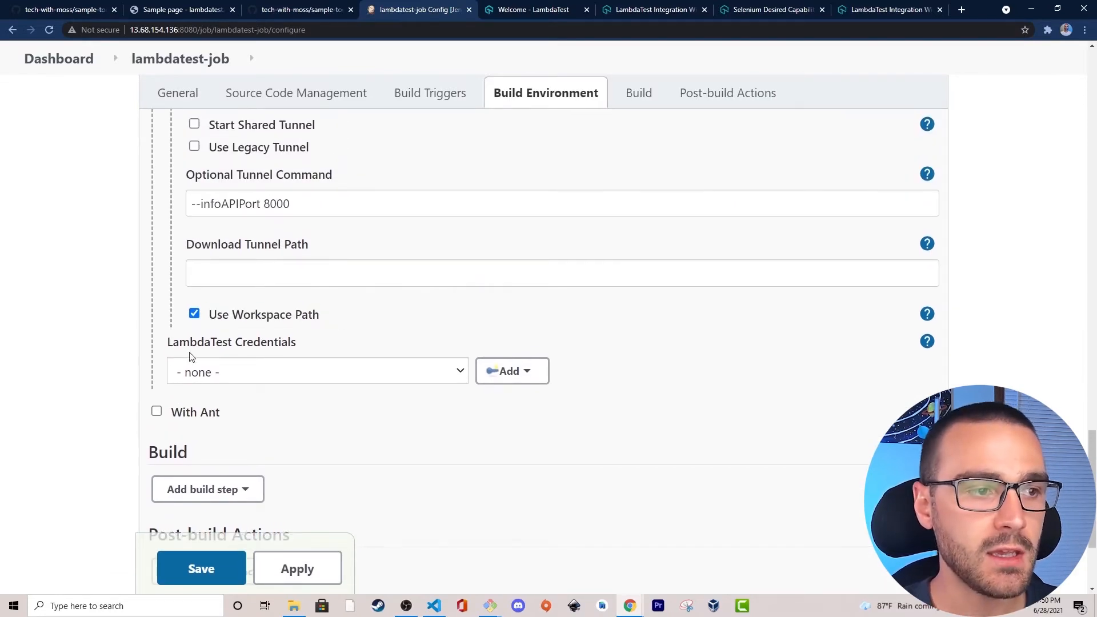
Select the stored lambdatest-credentials entry as the job's LambdaTest Credentials.
{"action": "left_click_drag", "start_coordinate": [166, 343], "coordinate": [308, 349]}
{"action": "left_click", "coordinate": [308, 348]}
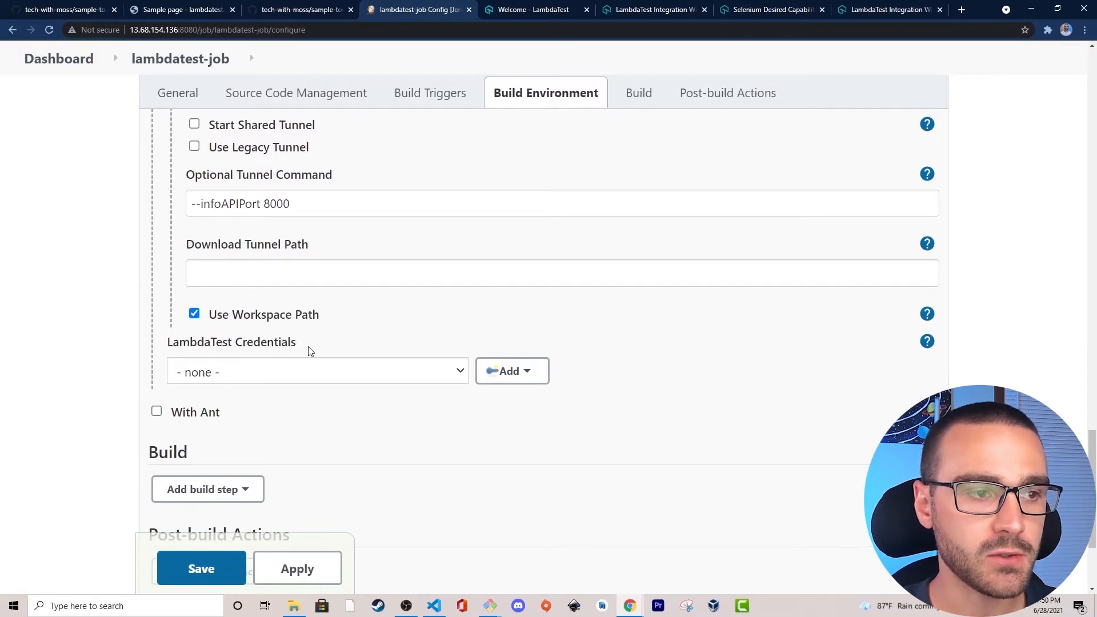
{"action": "left_click", "coordinate": [389, 377]}
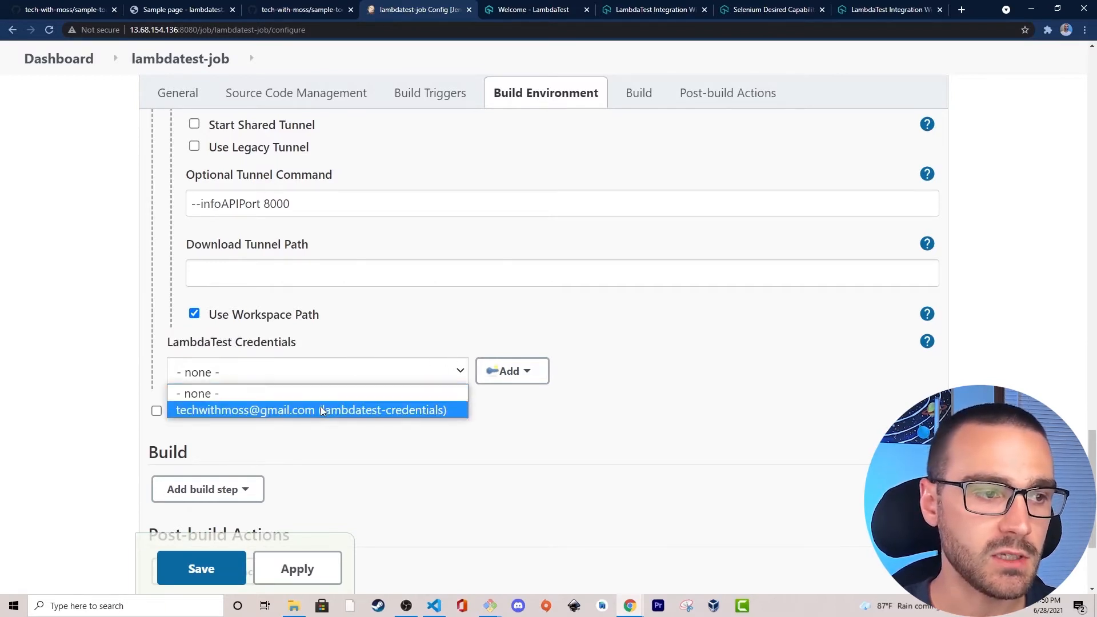
{"action": "left_click", "coordinate": [276, 410]}
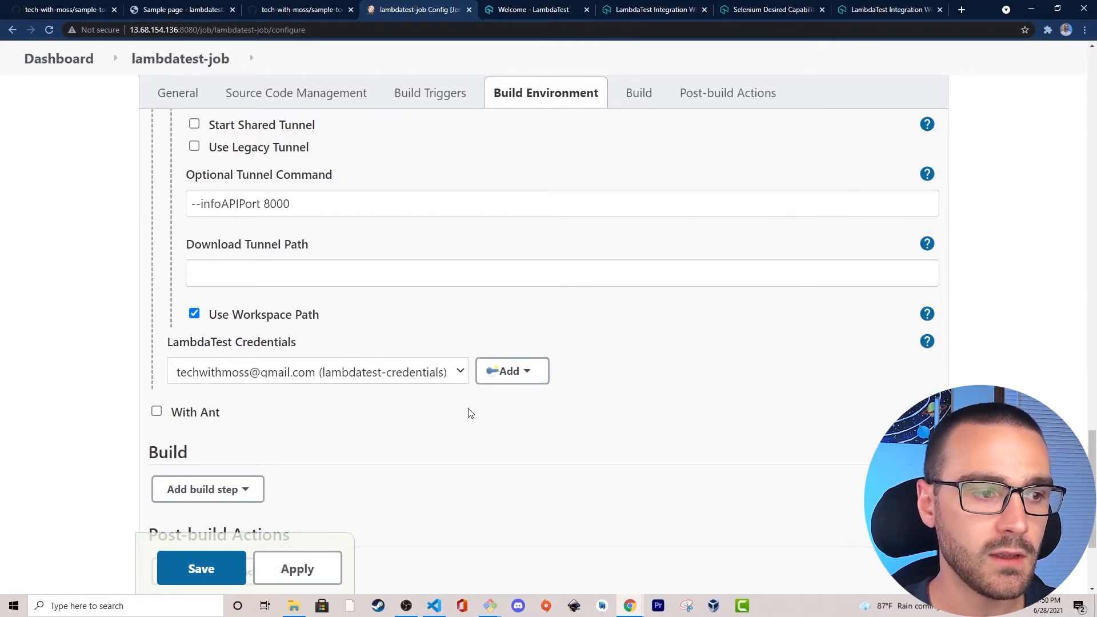
Add a LambdaTest Report post-build action to lambdatest-job and read its description of the LT_BUILD_NAME variable.
{"action": "scroll", "coordinate": [470, 412], "scroll_direction": "down", "scroll_amount": 1}
{"action": "scroll", "coordinate": [470, 412], "scroll_direction": "down", "scroll_amount": 1}
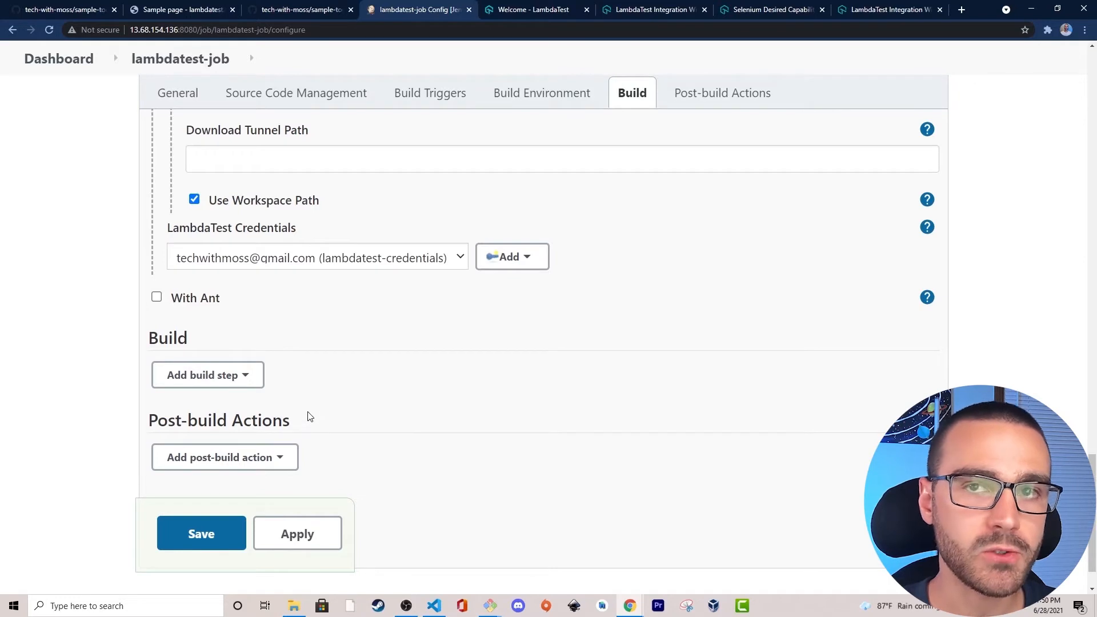
{"action": "left_click", "coordinate": [271, 460]}
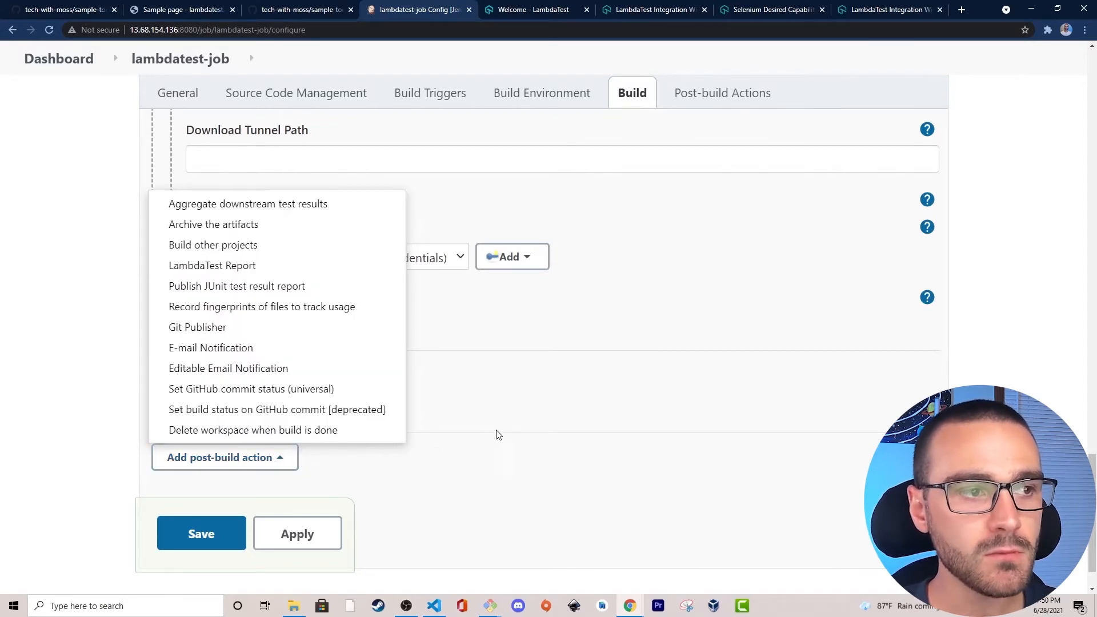
{"action": "left_click", "coordinate": [237, 266]}
{"action": "scroll", "coordinate": [94, 314], "scroll_direction": "down", "scroll_amount": 1}
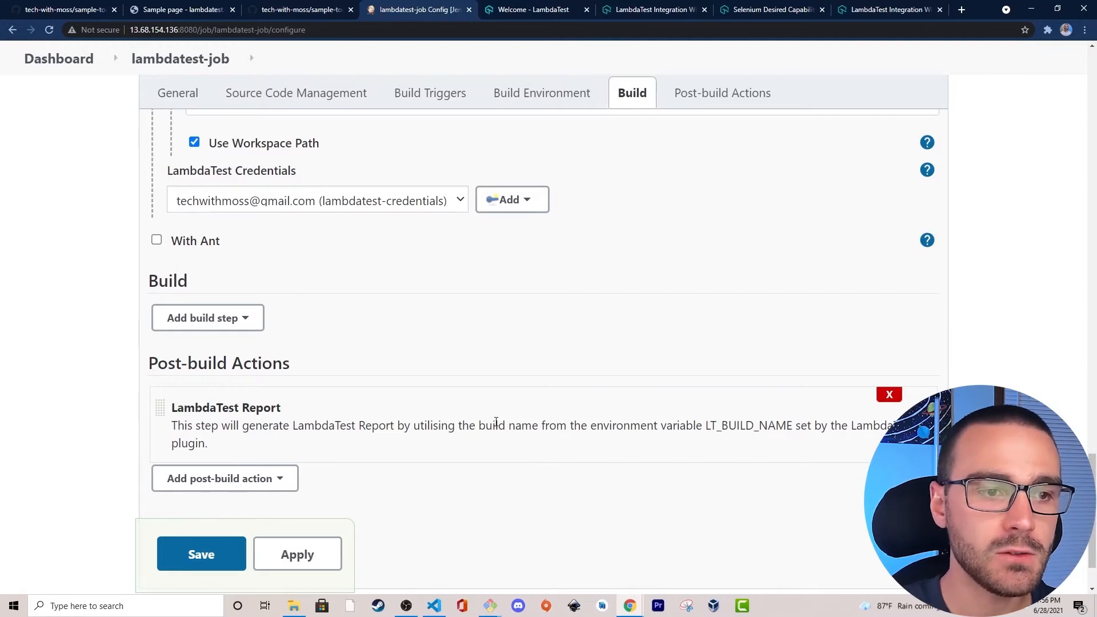
{"action": "left_click_drag", "start_coordinate": [473, 426], "coordinate": [754, 431]}
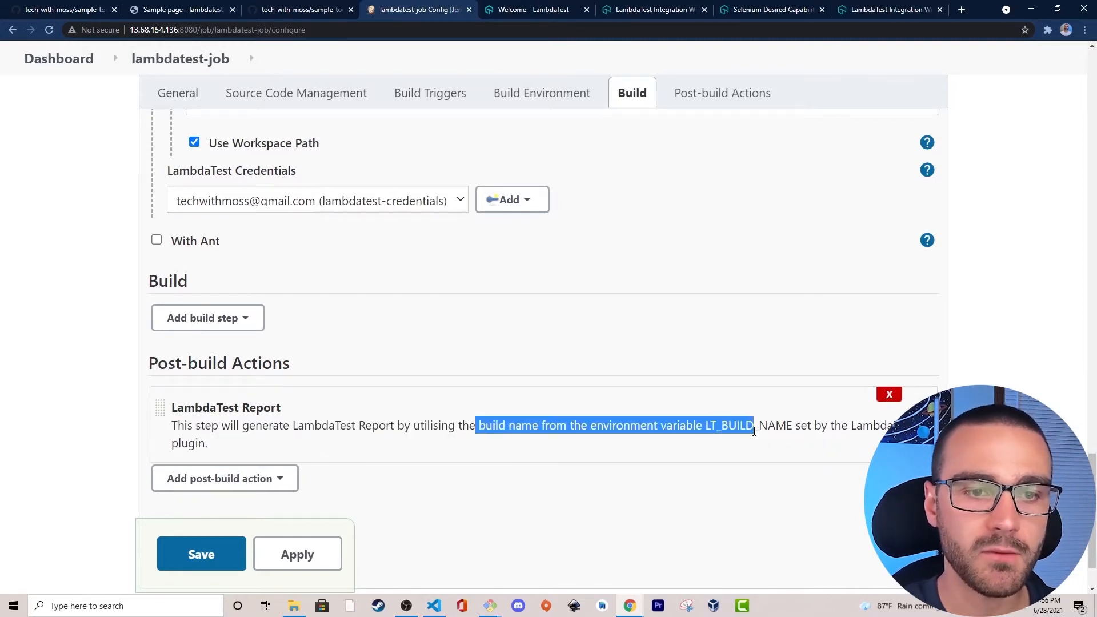
{"action": "left_click", "coordinate": [707, 422]}
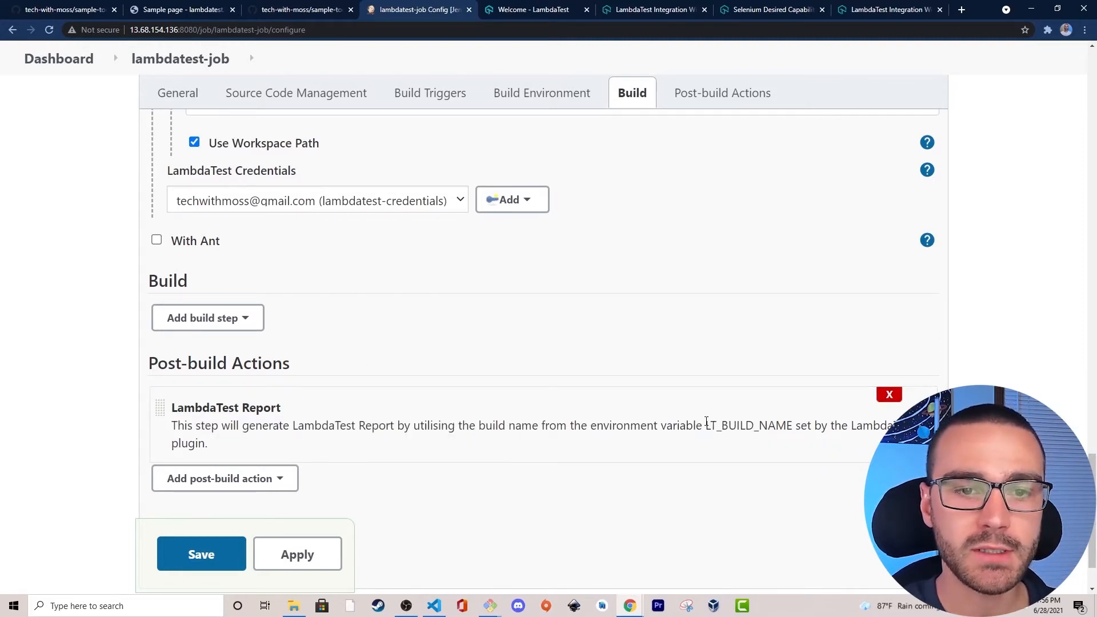
{"action": "left_click_drag", "start_coordinate": [693, 425], "coordinate": [894, 428]}
{"action": "left_click", "coordinate": [899, 429]}
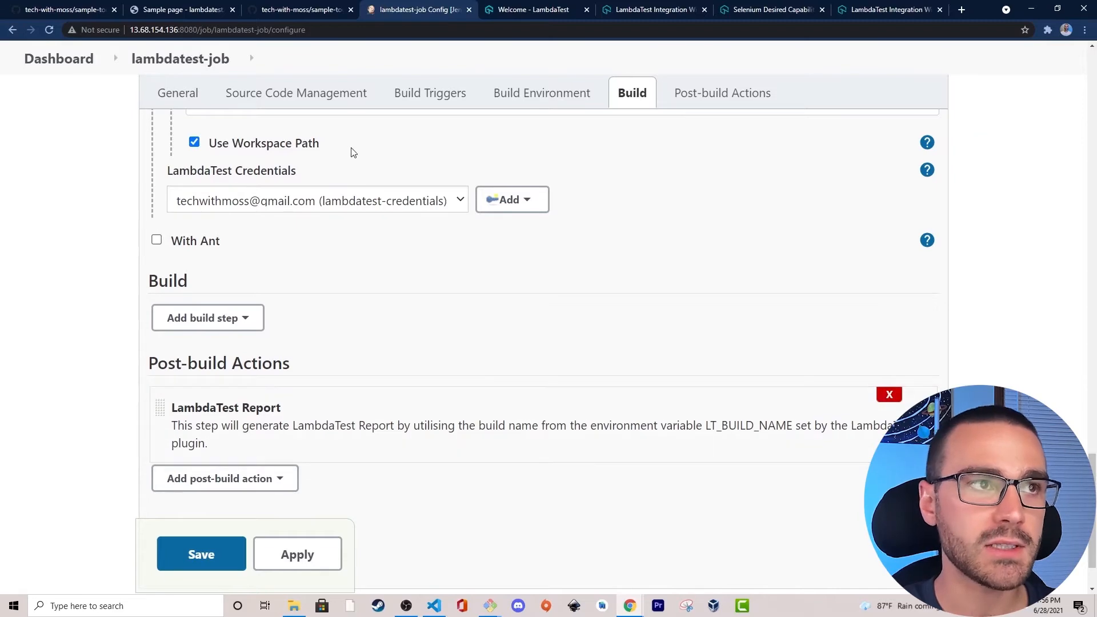
Open test_sample_todo_app.py in the sample-todo-app GitHub repository and examine how the build capability uses LT_BUILD_NAME.
{"action": "left_click", "coordinate": [307, 10]}
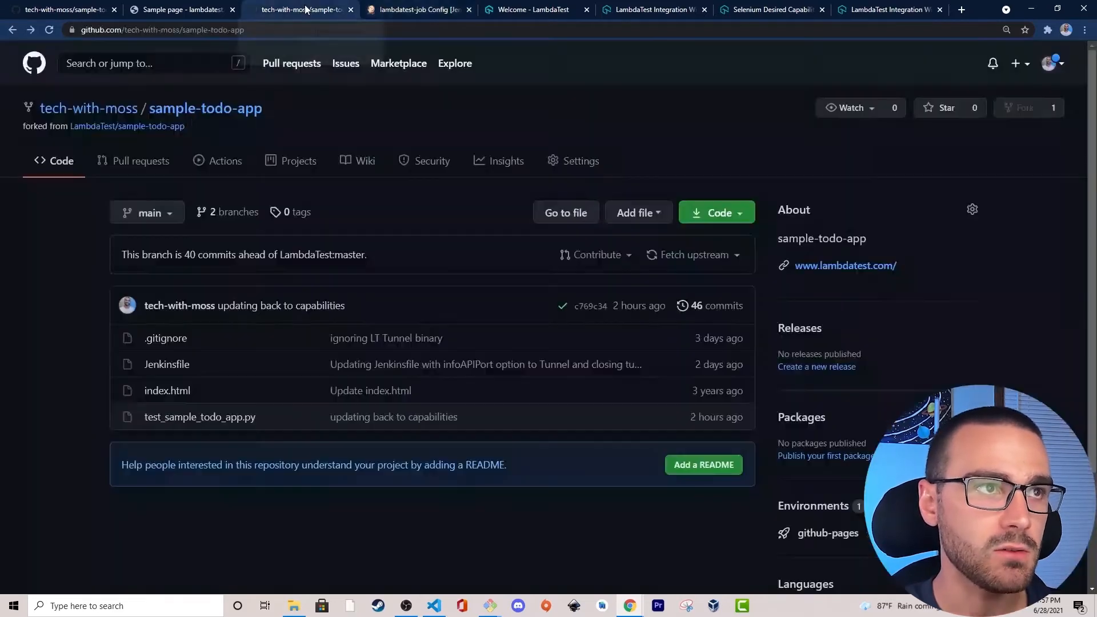
{"action": "left_click", "coordinate": [238, 419]}
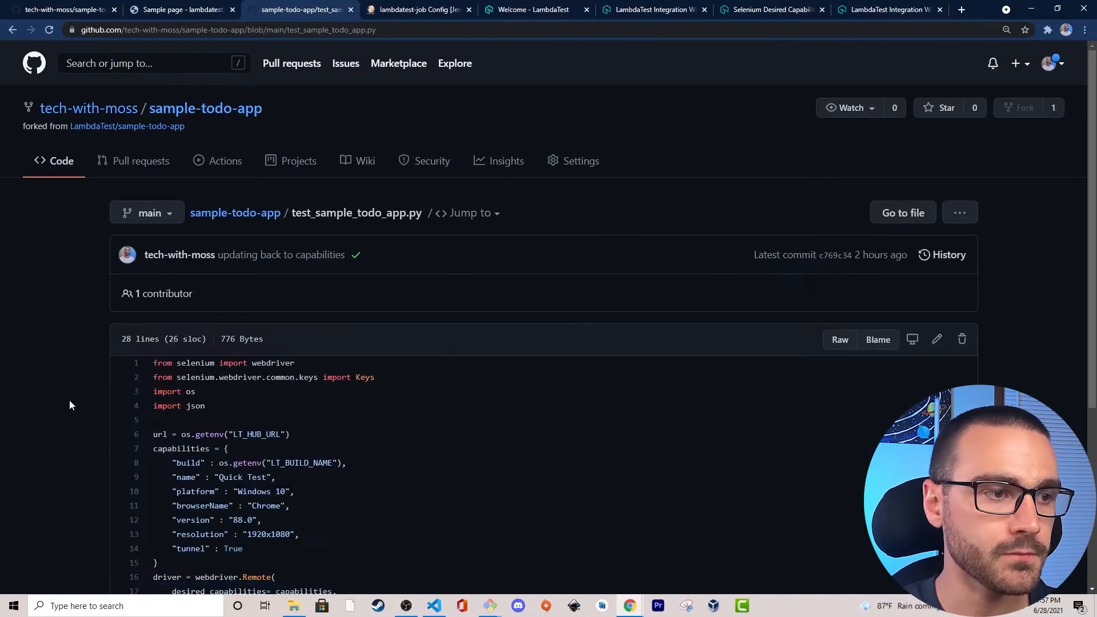
{"action": "scroll", "coordinate": [46, 312], "scroll_direction": "down", "scroll_amount": 3}
{"action": "left_click_drag", "start_coordinate": [158, 277], "coordinate": [253, 277]}
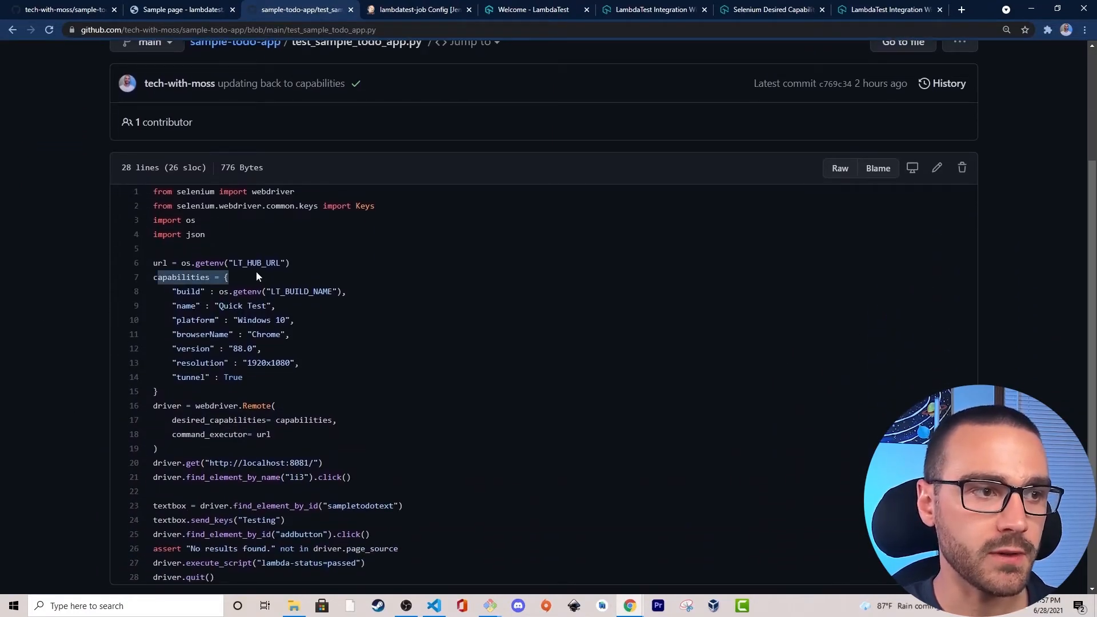
{"action": "left_click_drag", "start_coordinate": [172, 292], "coordinate": [341, 291]}
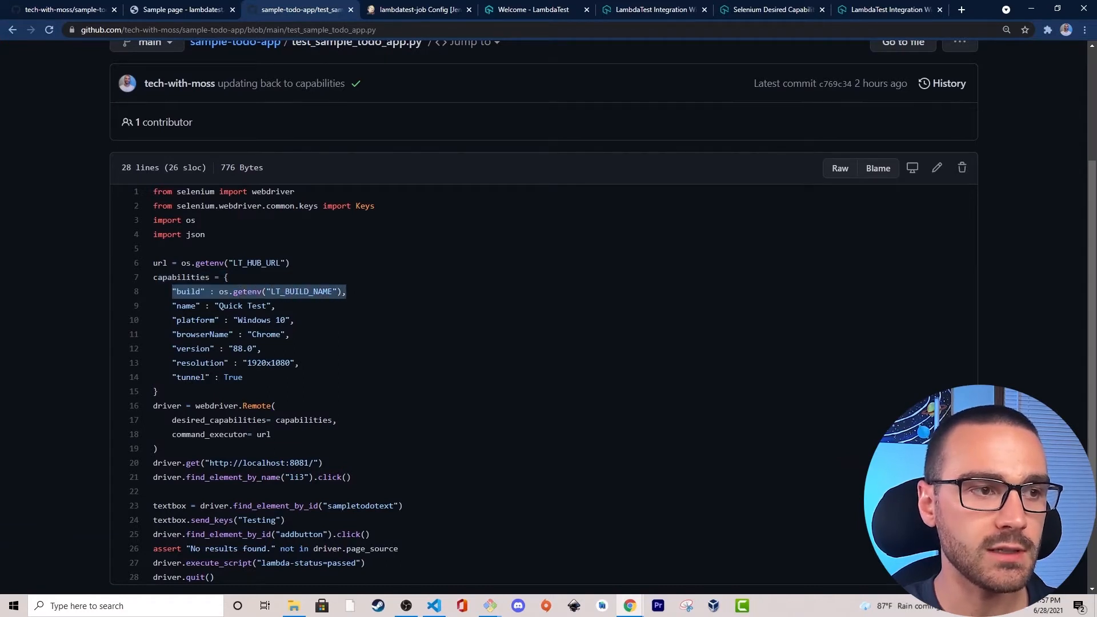
{"action": "left_click", "coordinate": [355, 291]}
{"action": "left_click_drag", "start_coordinate": [177, 291], "coordinate": [331, 292]}
{"action": "left_click", "coordinate": [243, 292]}
{"action": "left_click", "coordinate": [349, 293]}
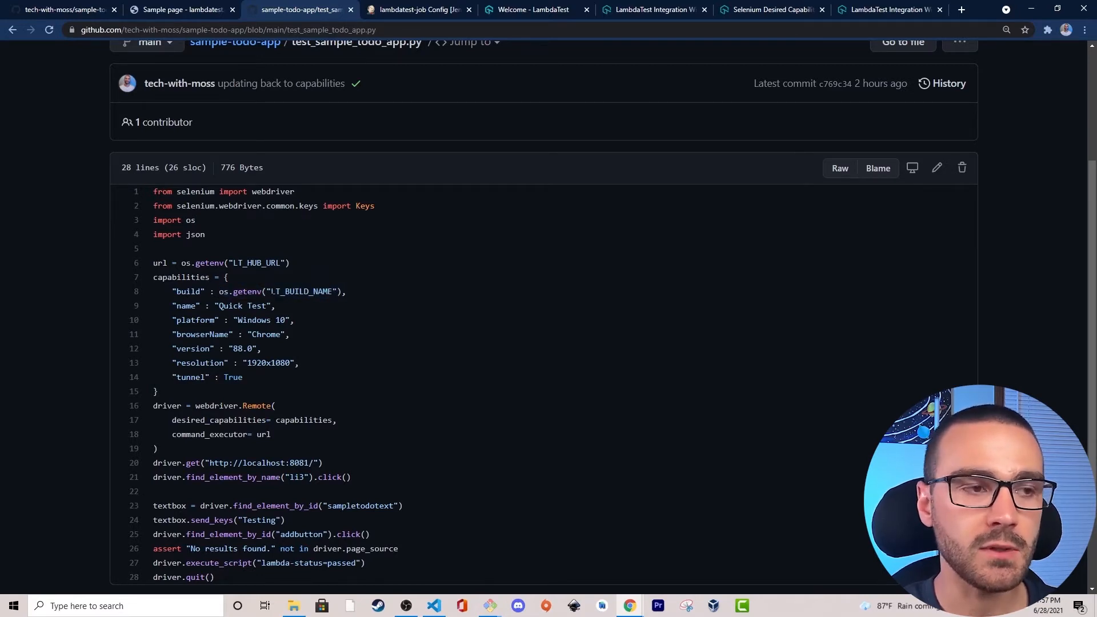
{"action": "left_click_drag", "start_coordinate": [349, 293], "coordinate": [204, 292]}
{"action": "left_click", "coordinate": [204, 292]}
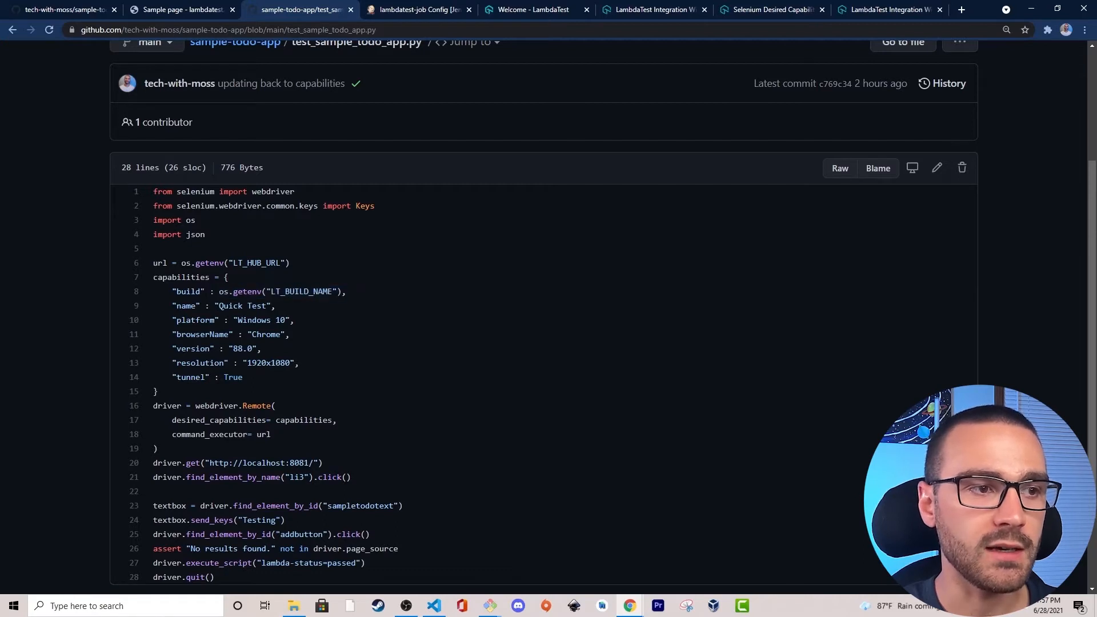
{"action": "left_click_drag", "start_coordinate": [272, 292], "coordinate": [347, 292]}
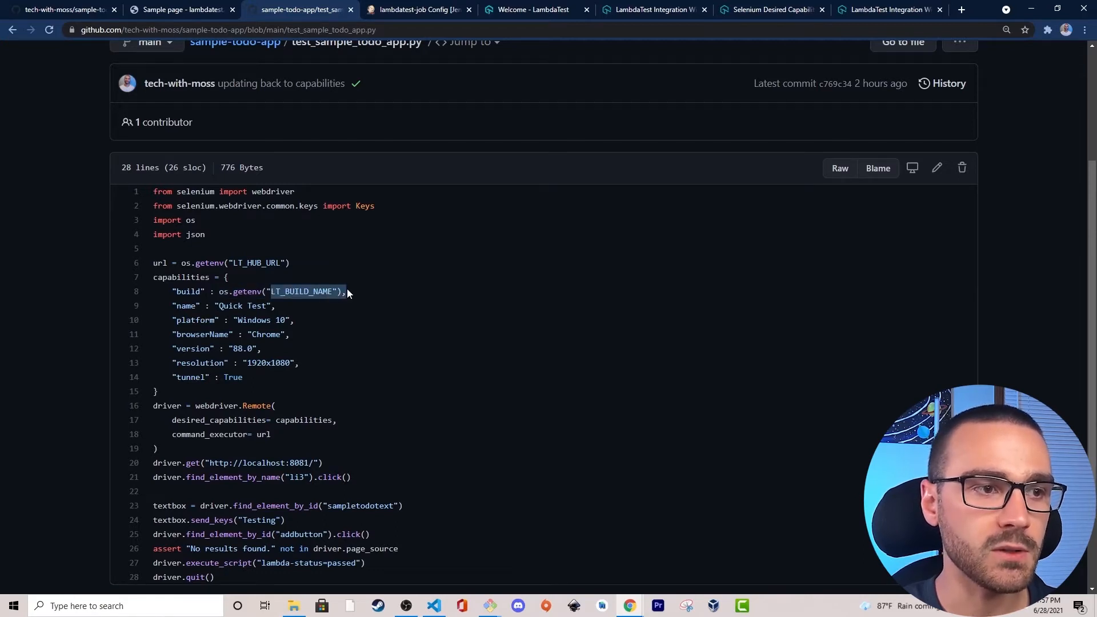
{"action": "left_click", "coordinate": [347, 291]}
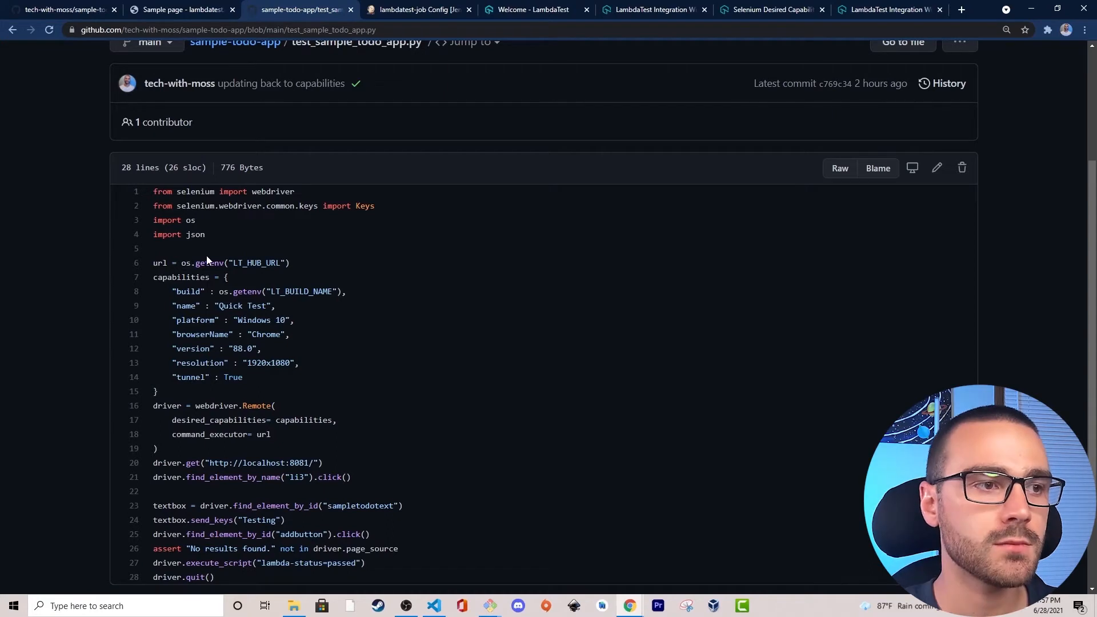
Return to the lambdatest-job configuration and add an Execute shell build step.
{"action": "left_click", "coordinate": [425, 10]}
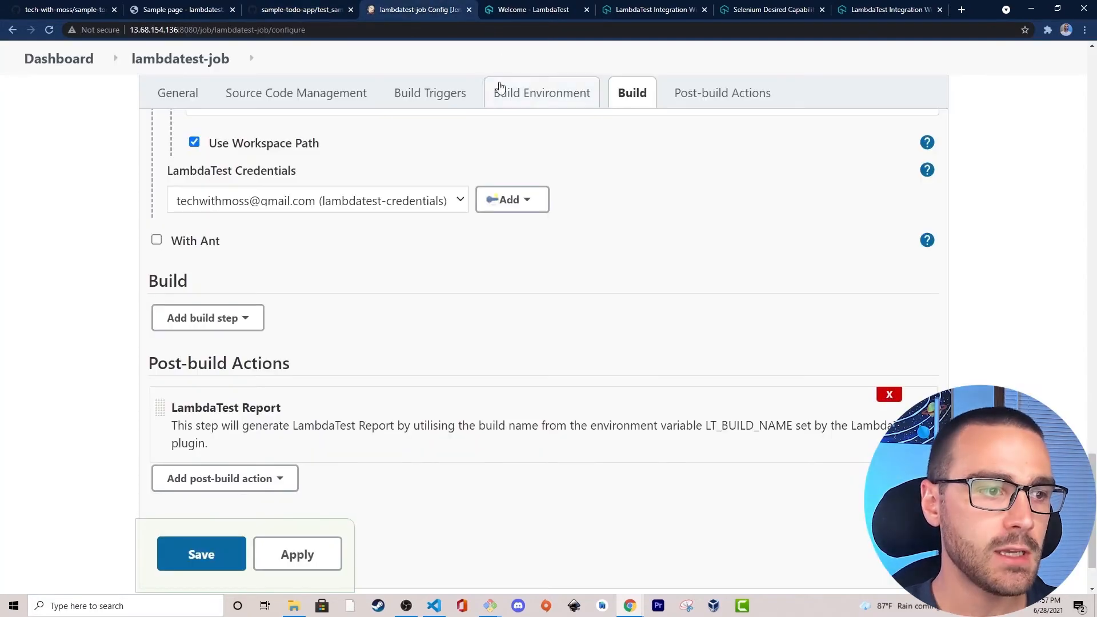
{"action": "left_click_drag", "start_coordinate": [146, 280], "coordinate": [205, 281]}
{"action": "left_click", "coordinate": [204, 280]}
{"action": "left_click", "coordinate": [244, 318]}
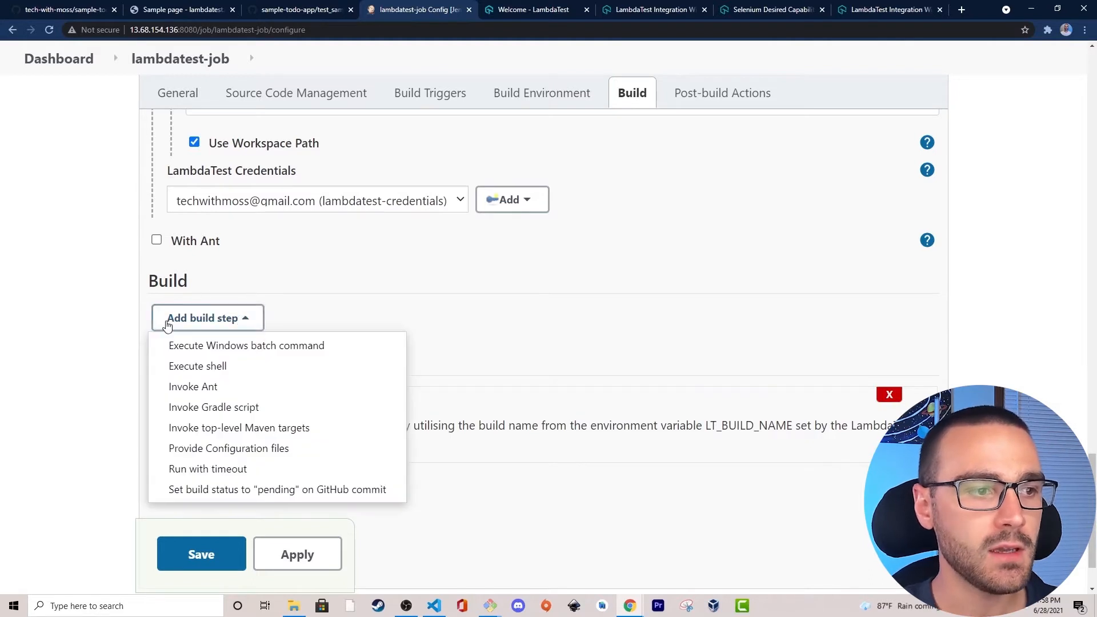
{"action": "left_click", "coordinate": [225, 366]}
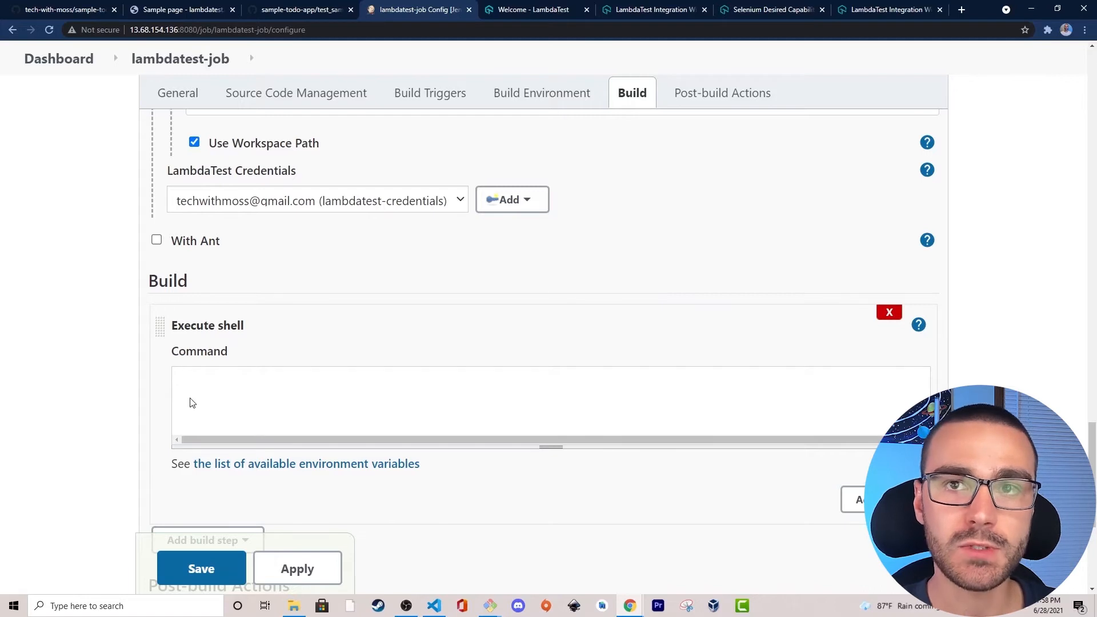
Review the Optional Tunnel Command, and enter sleep 5 as the first line of the Execute shell command.
{"action": "scroll", "coordinate": [200, 389], "scroll_direction": "up", "scroll_amount": 3}
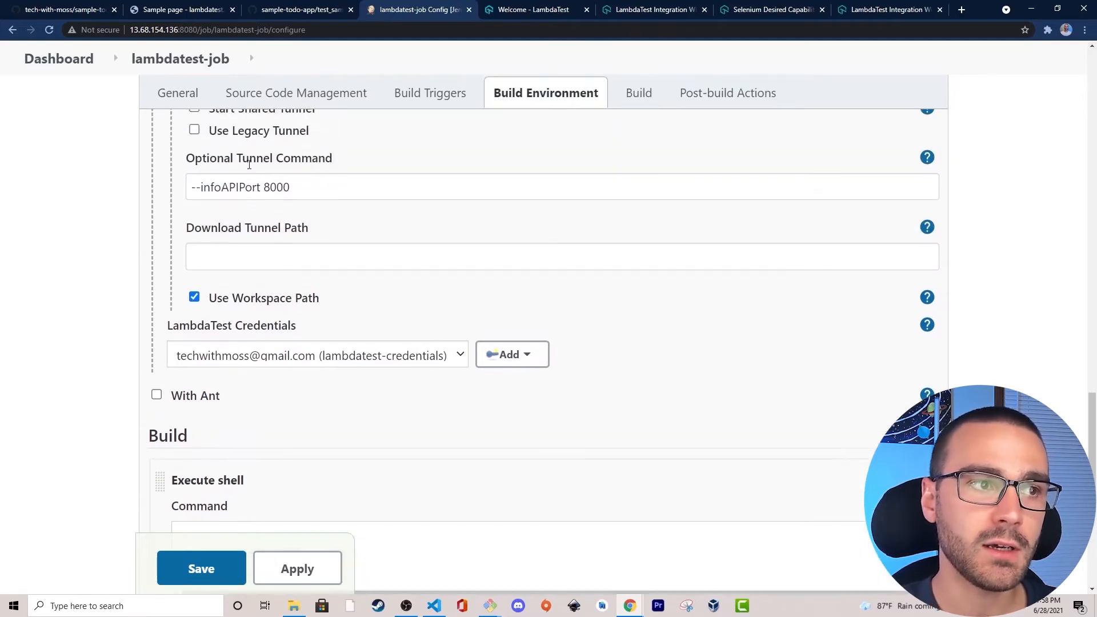
{"action": "double_click", "coordinate": [258, 207]}
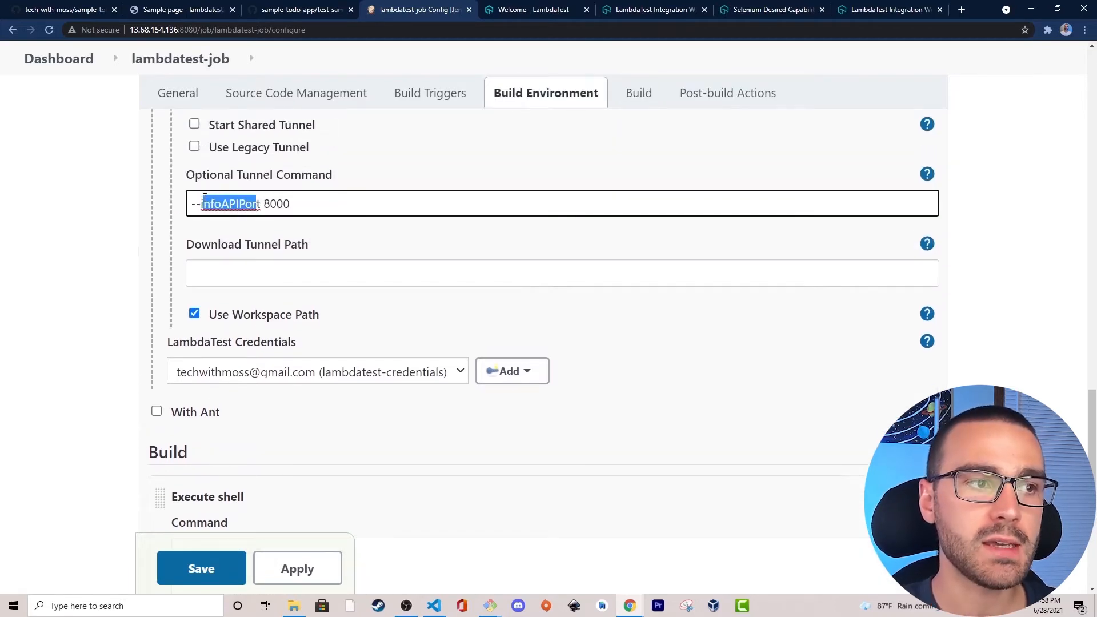
{"action": "left_click", "coordinate": [192, 202]}
{"action": "scroll", "coordinate": [108, 208], "scroll_direction": "down", "scroll_amount": 5}
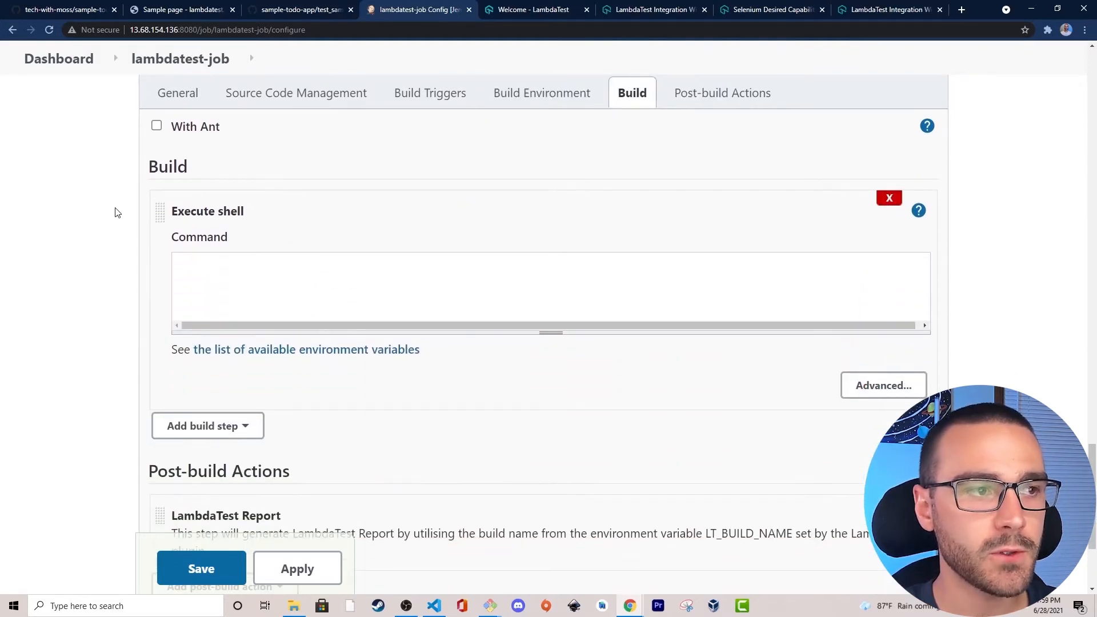
{"action": "left_click", "coordinate": [210, 256]}
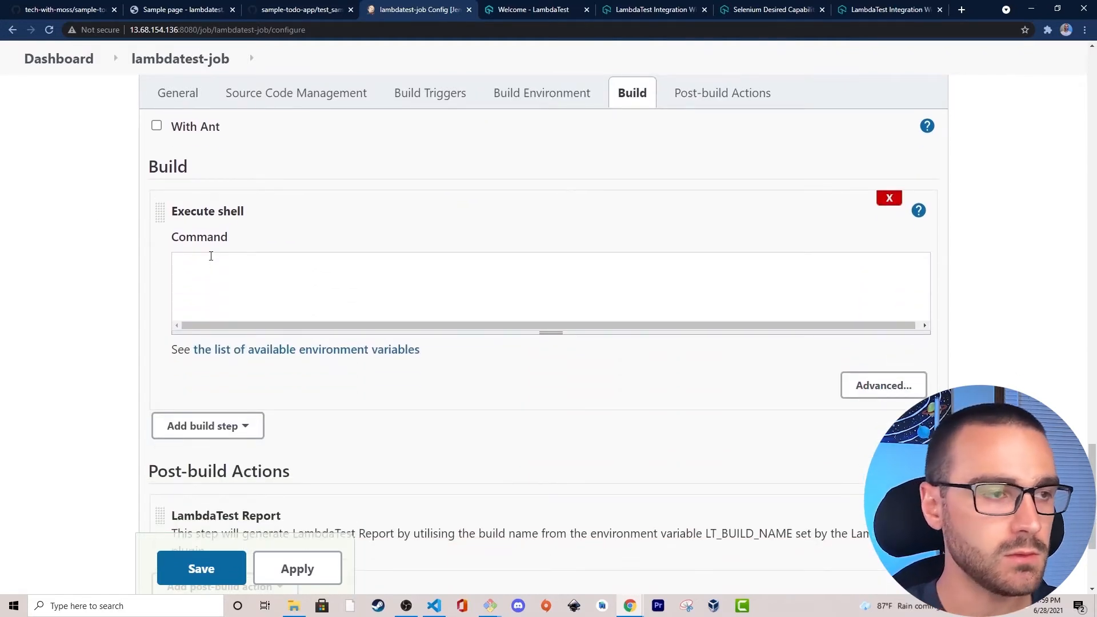
{"action": "type", "text": "sleep"}
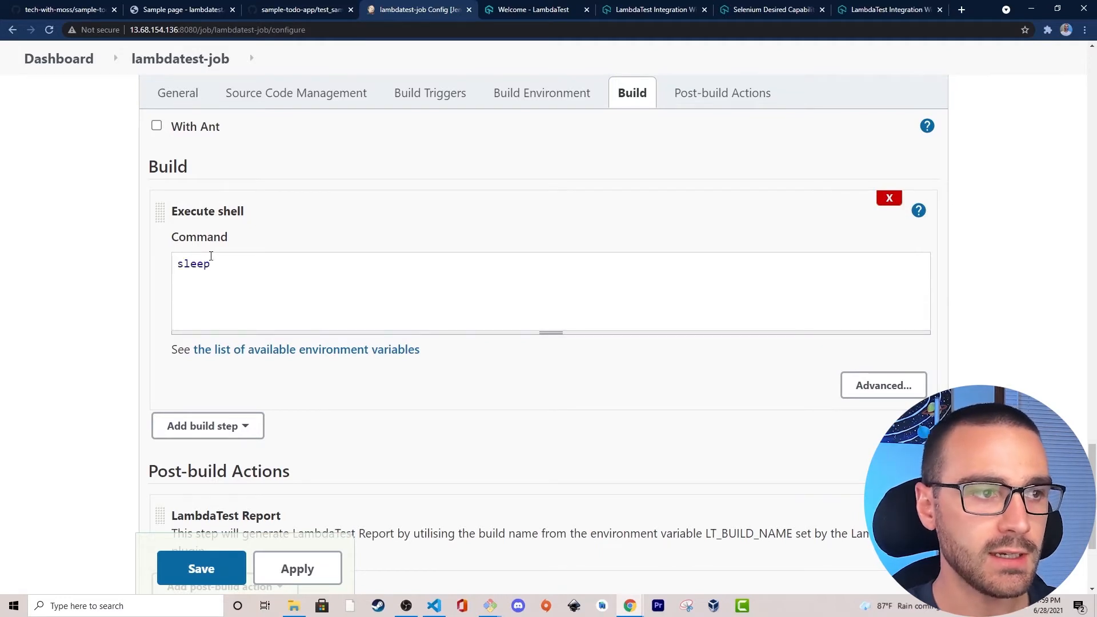
{"action": "type", "text": " 5"}
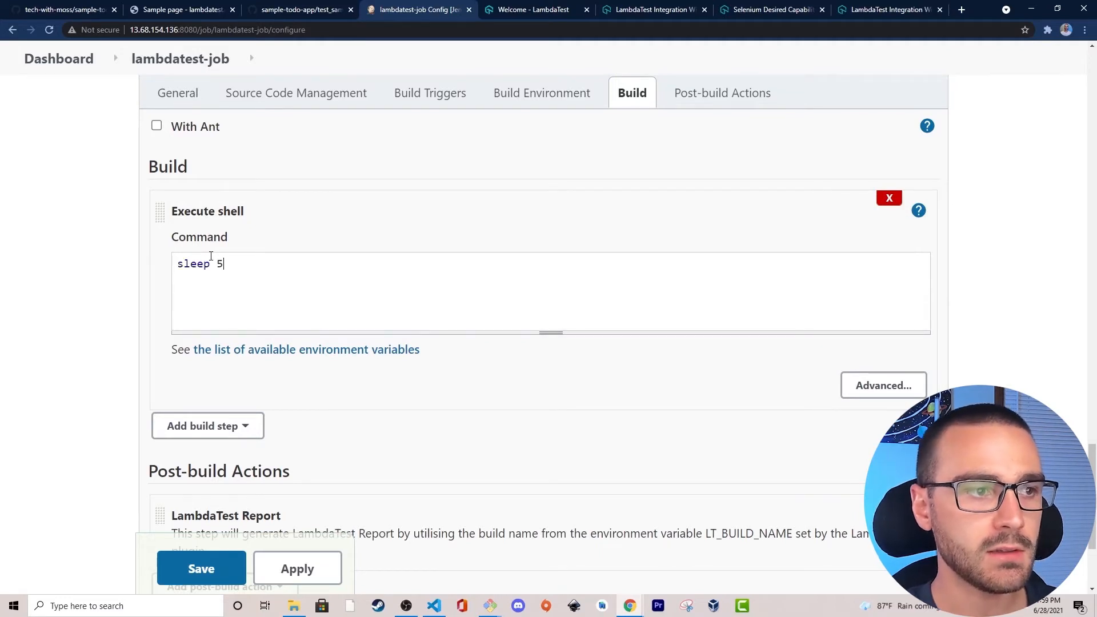
{"action": "double_click", "coordinate": [175, 269]}
{"action": "left_click", "coordinate": [185, 265]}
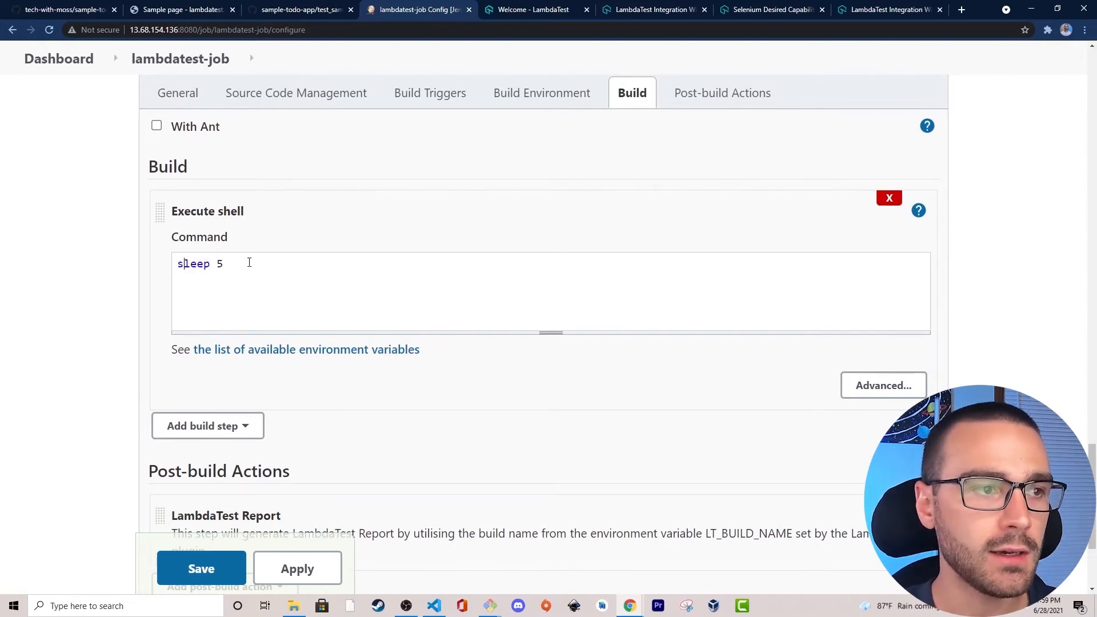
{"action": "triple_click", "coordinate": [203, 265]}
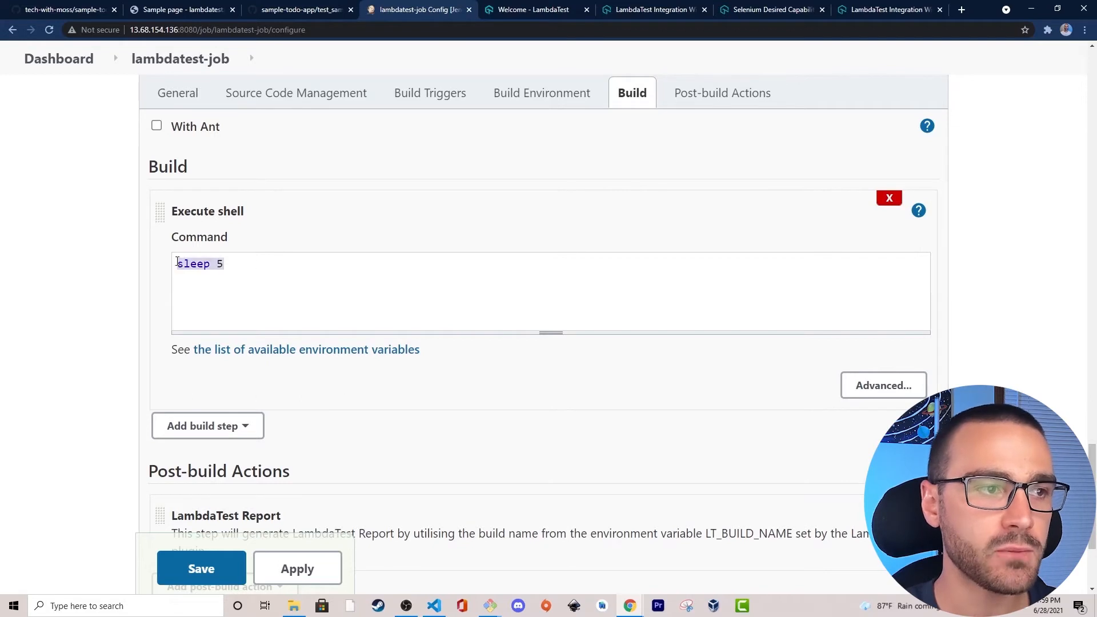
Add a second shell command line, python3 -m http.server 8081 &, to serve the app in the background.
{"action": "left_click", "coordinate": [241, 261]}
{"action": "type", "text": "python3"}
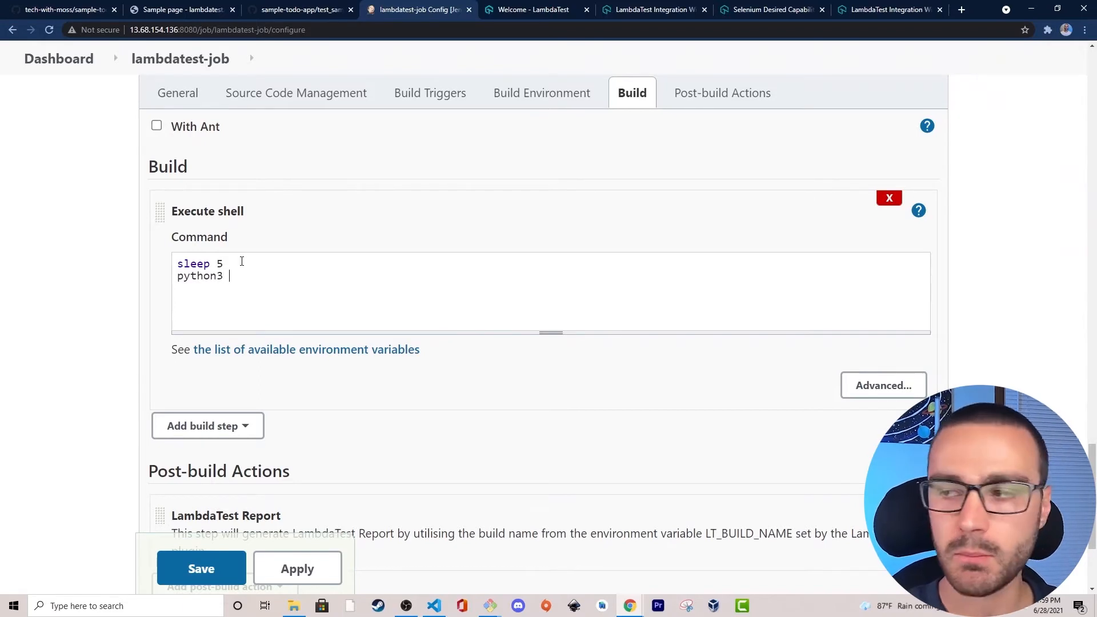
{"action": "type", "text": " -m http.server"}
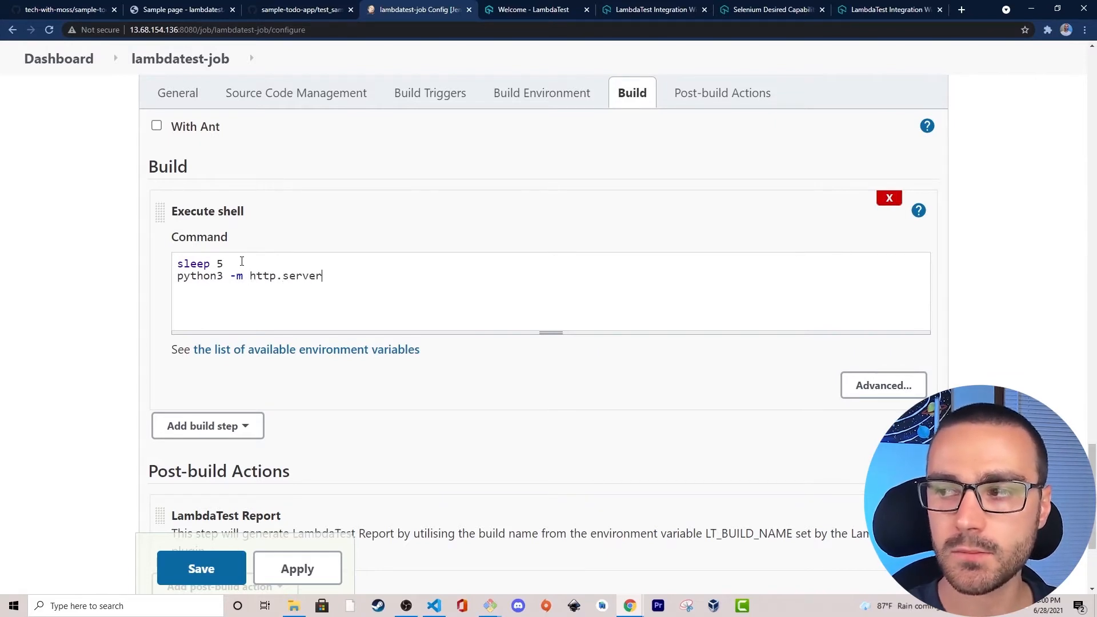
{"action": "type", "text": " 8081"}
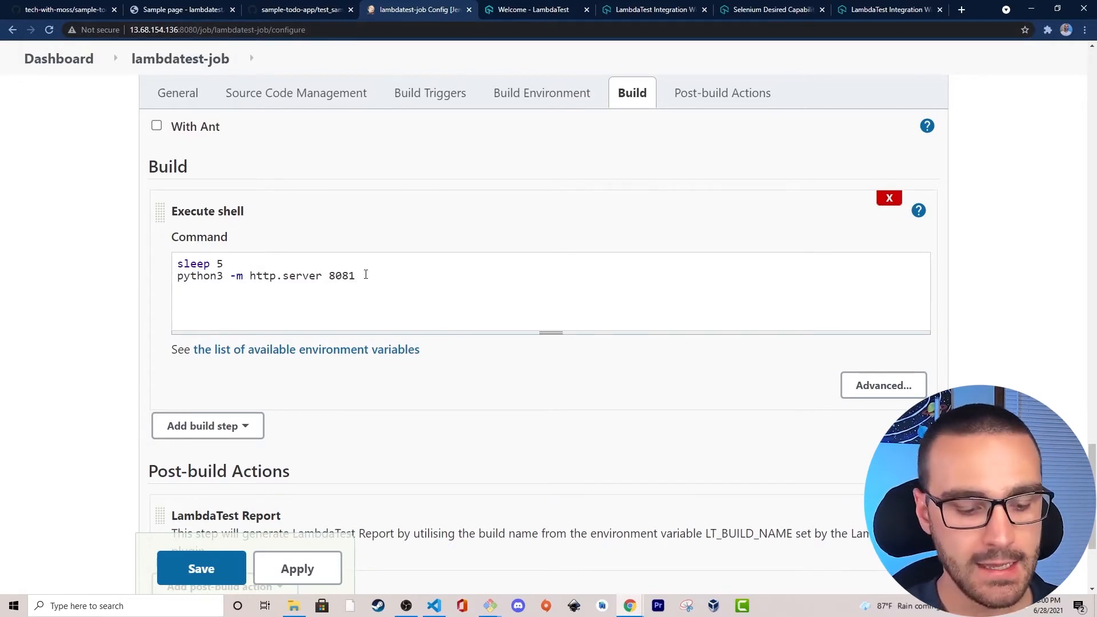
{"action": "type", "text": "&"}
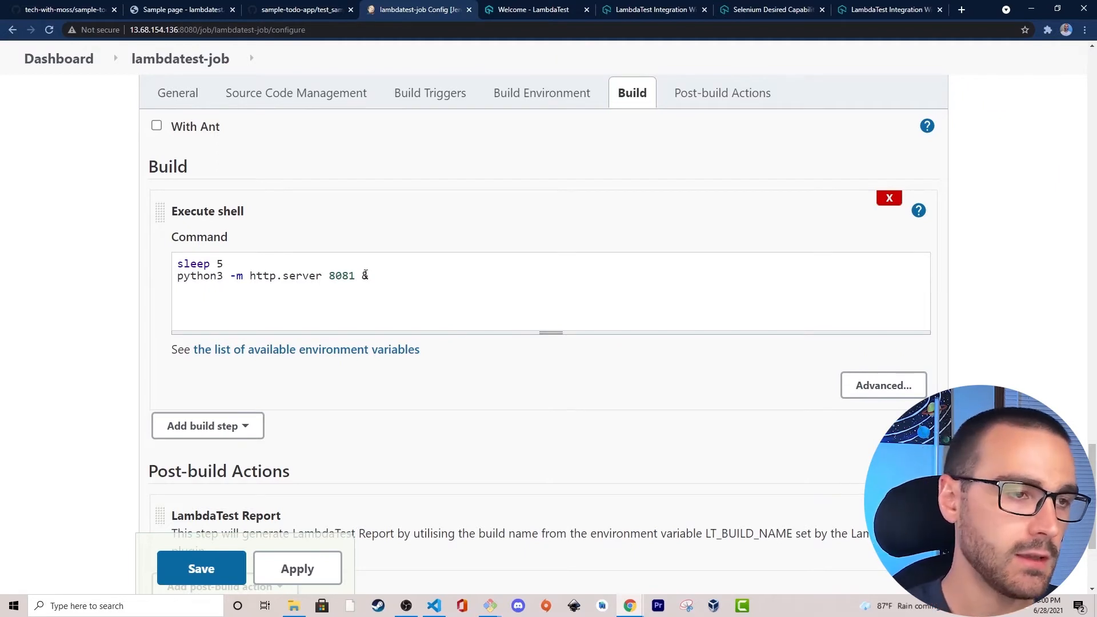
Add python3 test_sample_todo_app.py as the third shell command line to run the Selenium test.
{"action": "type", "text": "python3"}
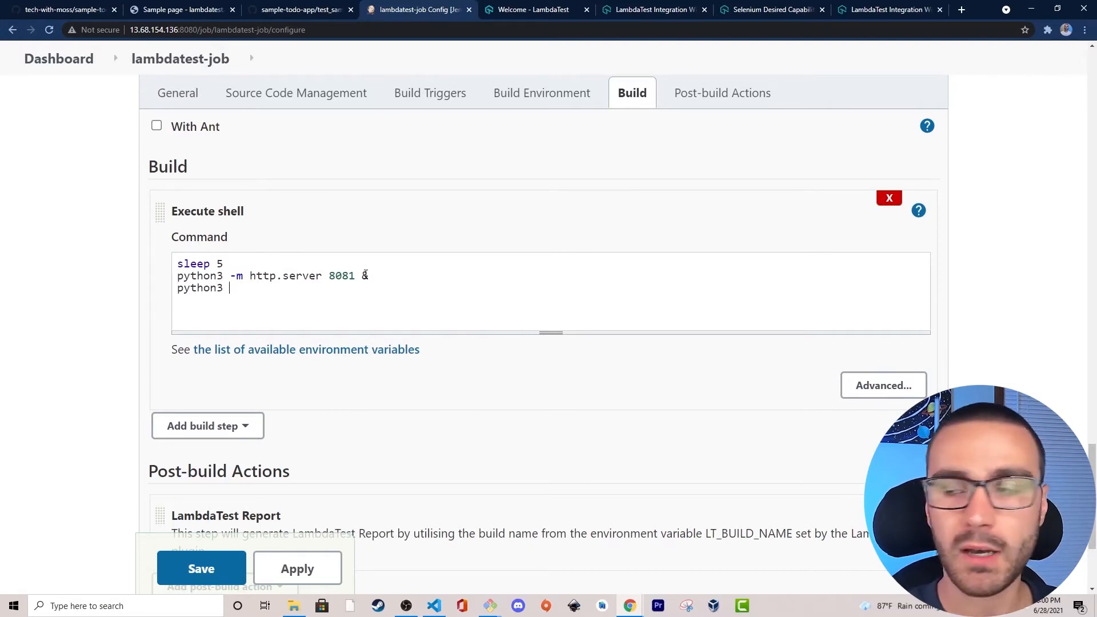
{"action": "type", "text": " test_"}
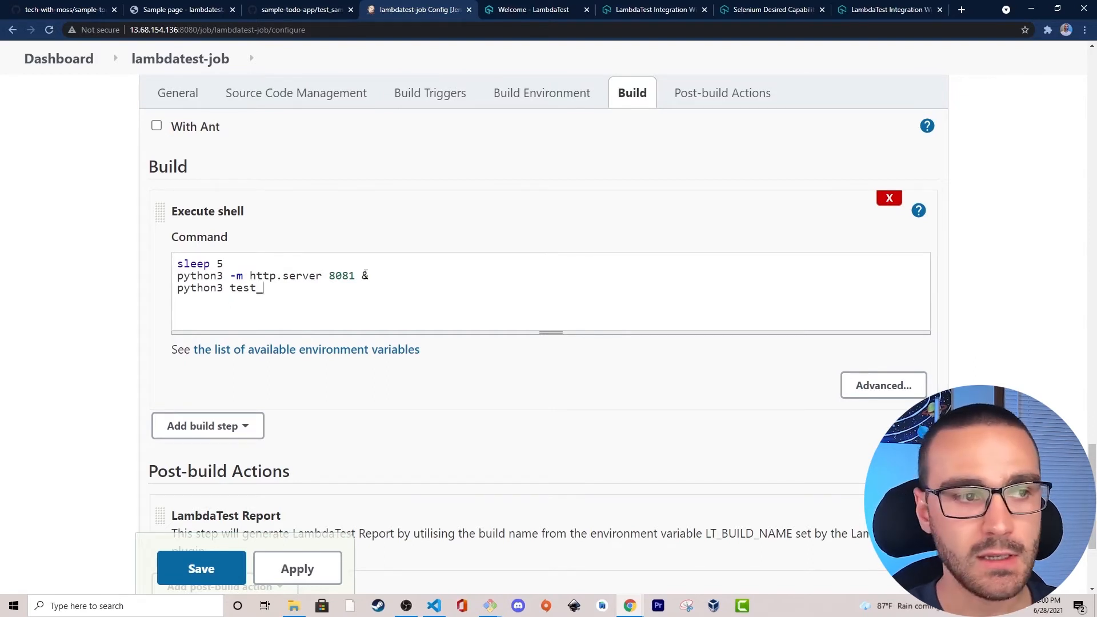
{"action": "type", "text": "sample_"}
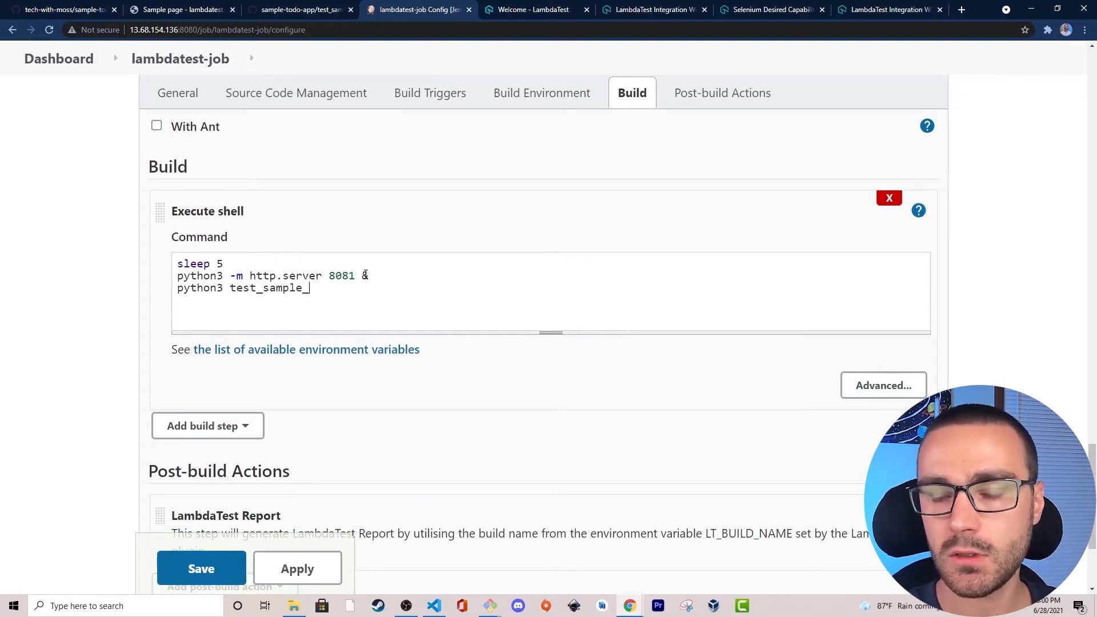
{"action": "type", "text": "todo_app.py"}
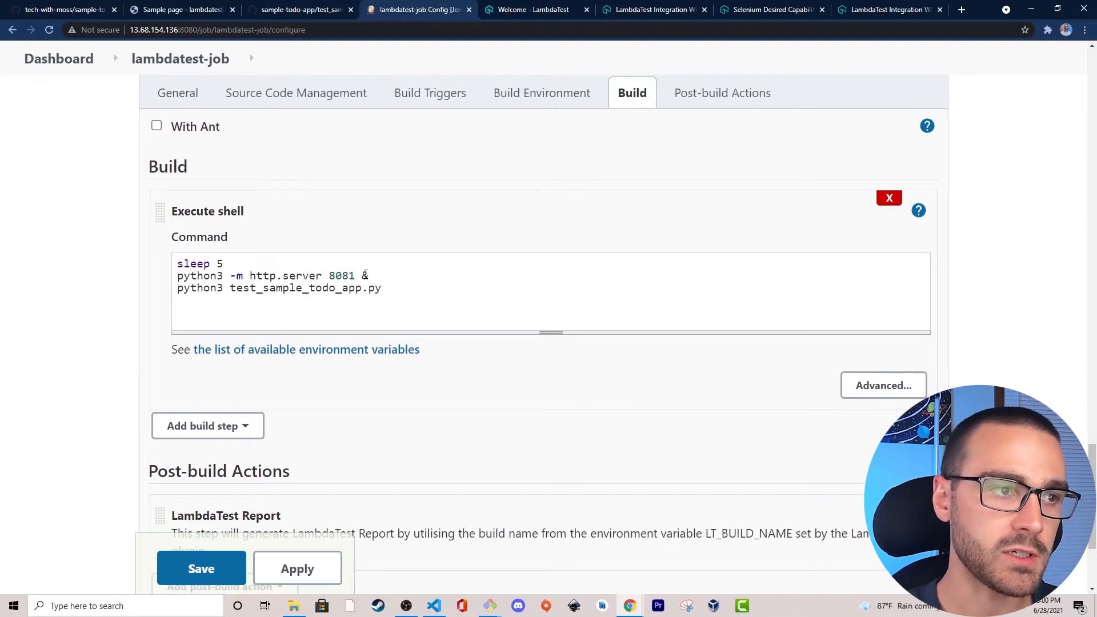
Add the shell command line pkill -f "http.server" to stop the background web server after the test.
{"action": "type", "text": "pkill"}
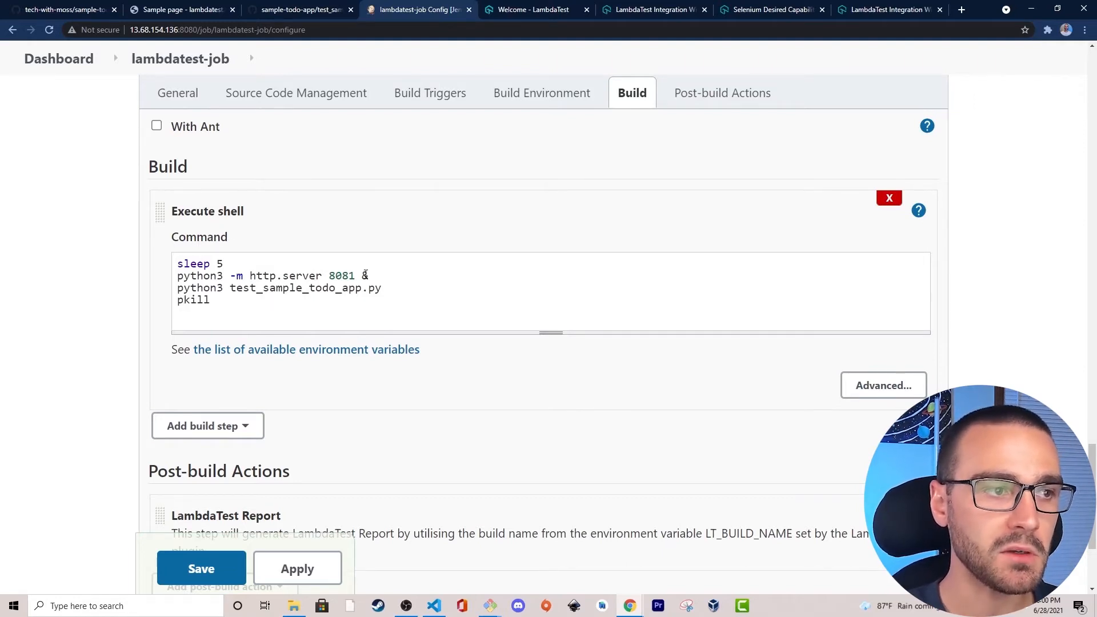
{"action": "type", "text": " -f \""}
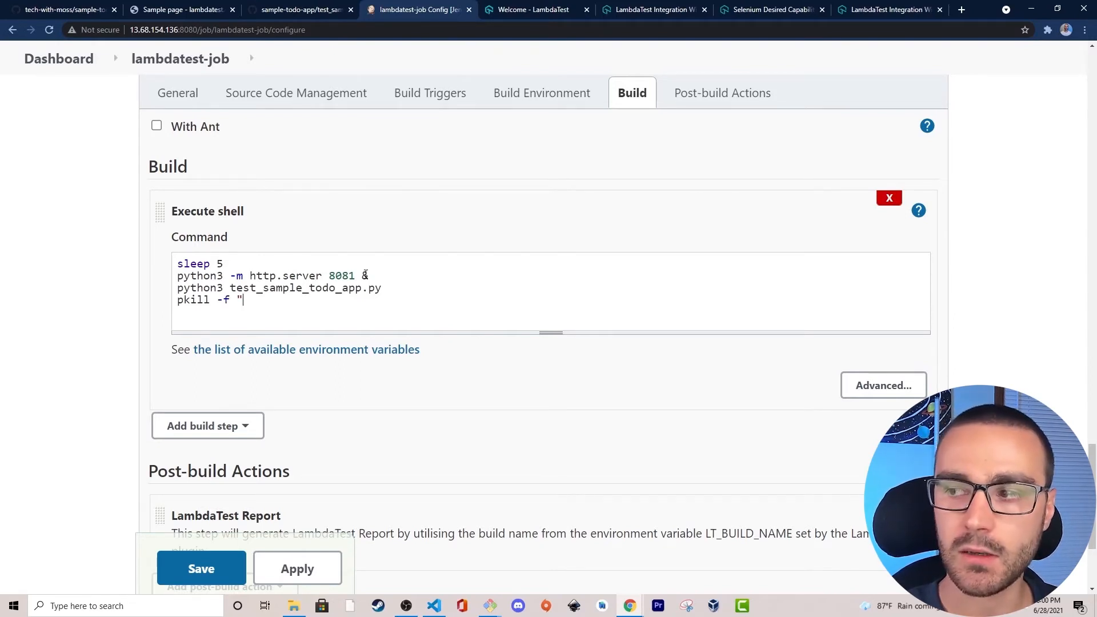
{"action": "type", "text": "http.serve"}
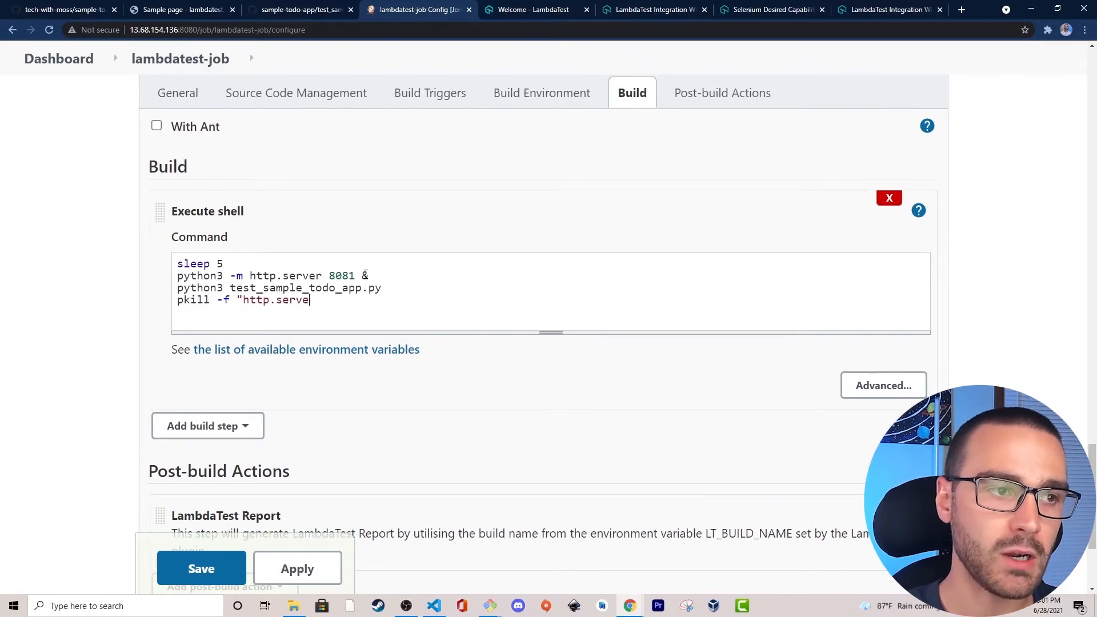
{"action": "type", "text": "r\""}
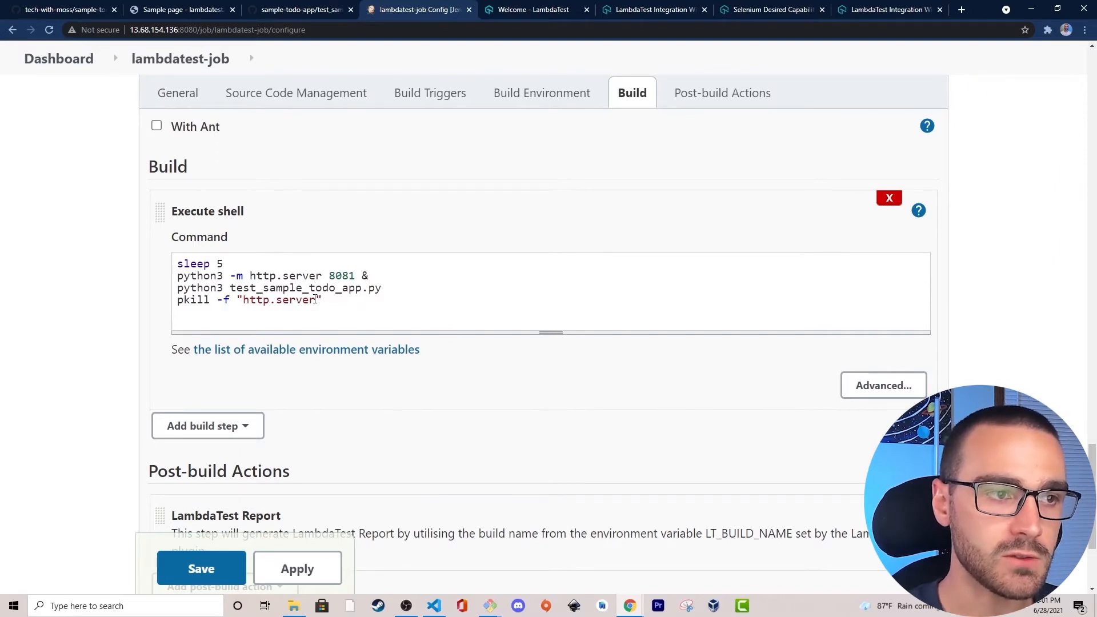
{"action": "left_click_drag", "start_coordinate": [337, 300], "coordinate": [166, 300]}
{"action": "left_click", "coordinate": [295, 300]}
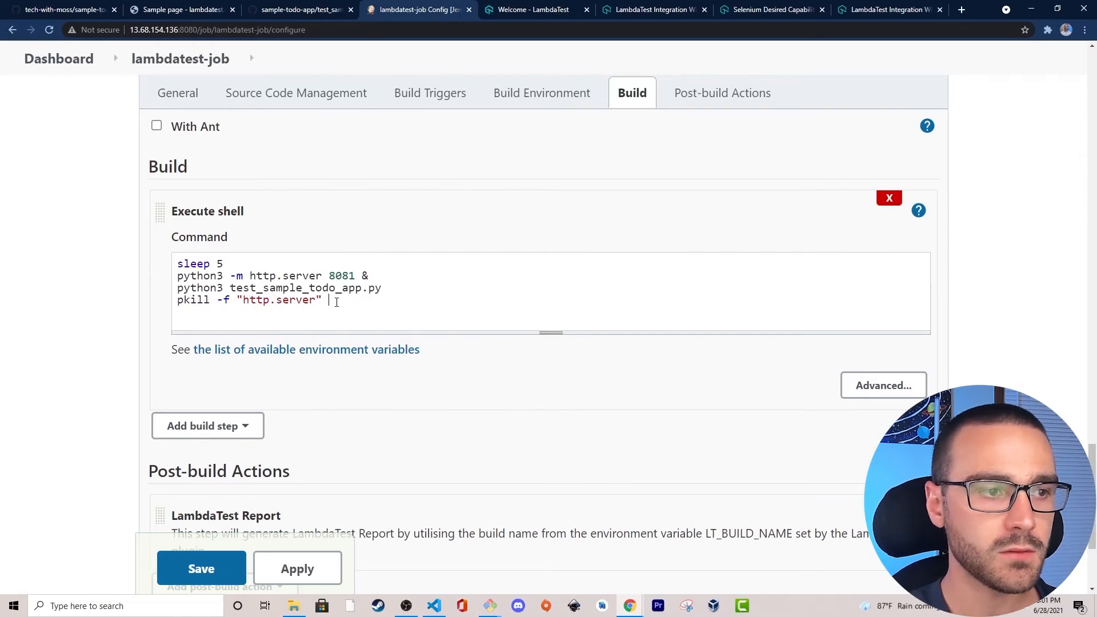
Add a sleep 10 line below the pkill command in the Execute shell step.
{"action": "type", "text": "sleep"}
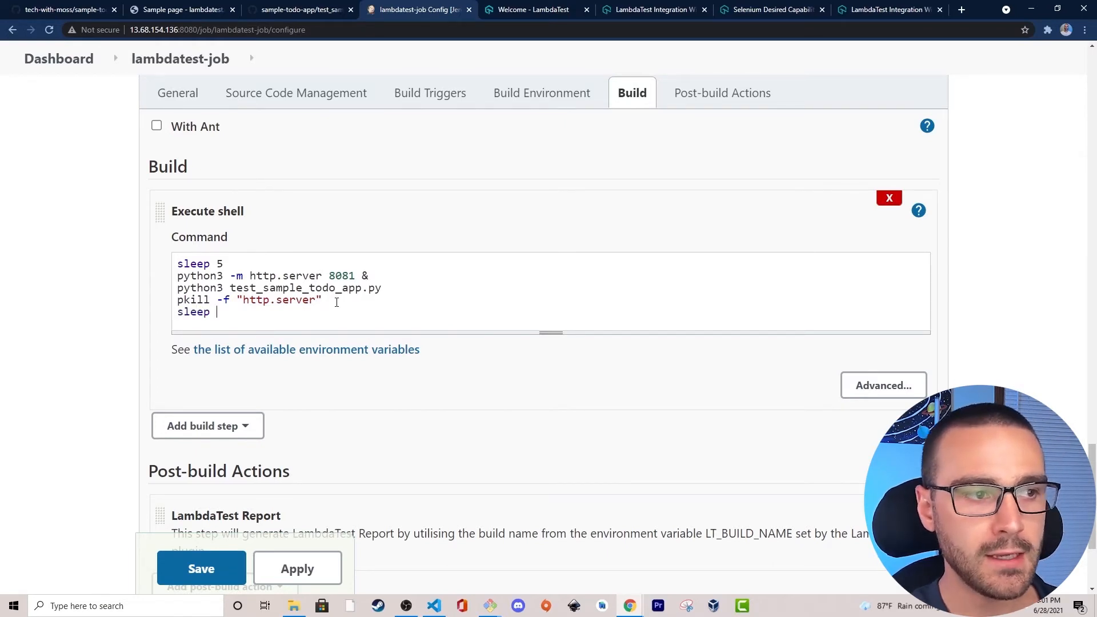
{"action": "type", "text": " 10"}
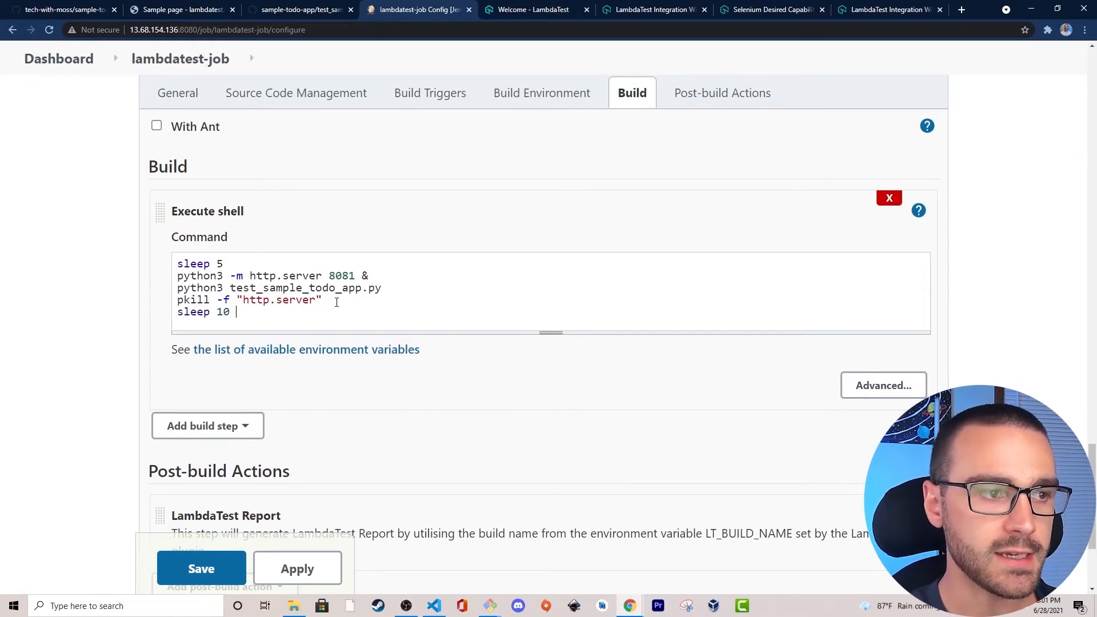
{"action": "key", "text": "Return"}
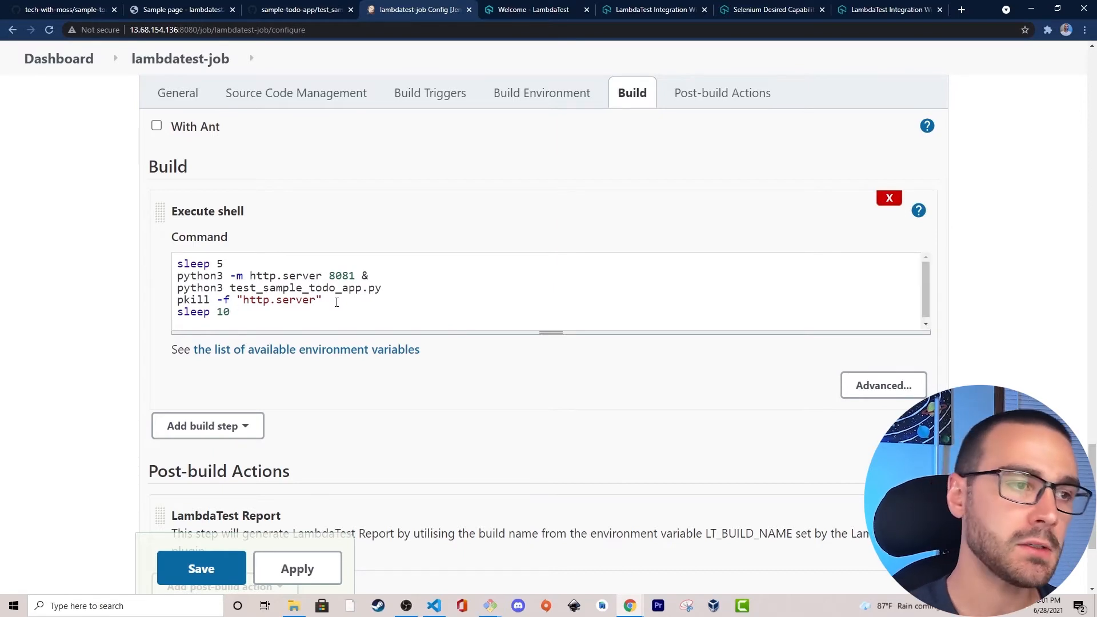
{"action": "scroll", "coordinate": [269, 274], "scroll_direction": "down", "scroll_amount": 1}
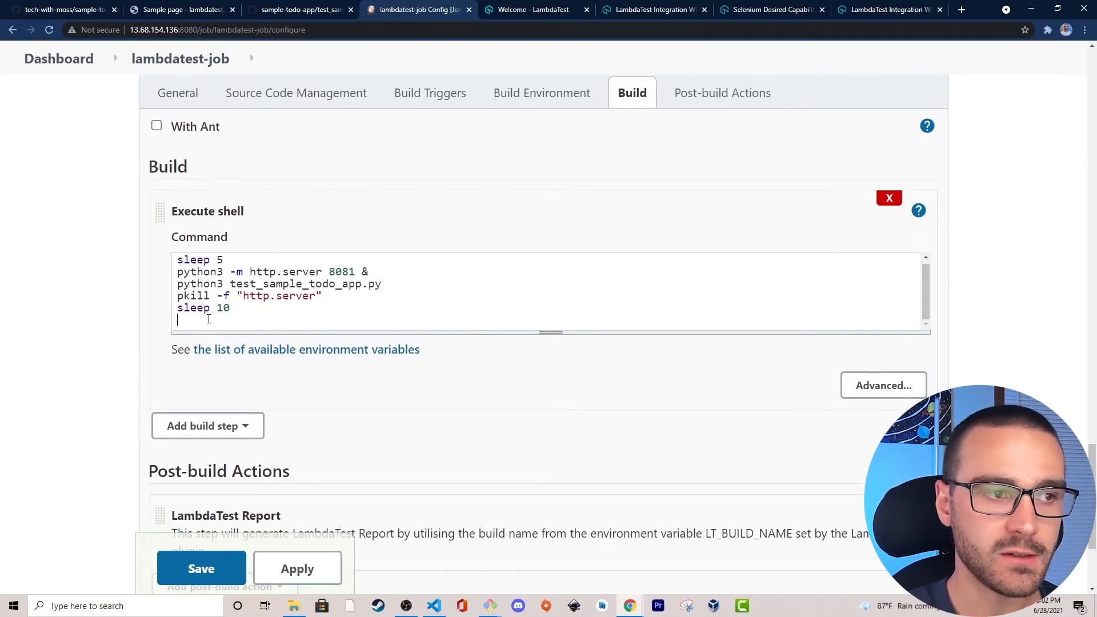
{"action": "type", "text": "curl "}
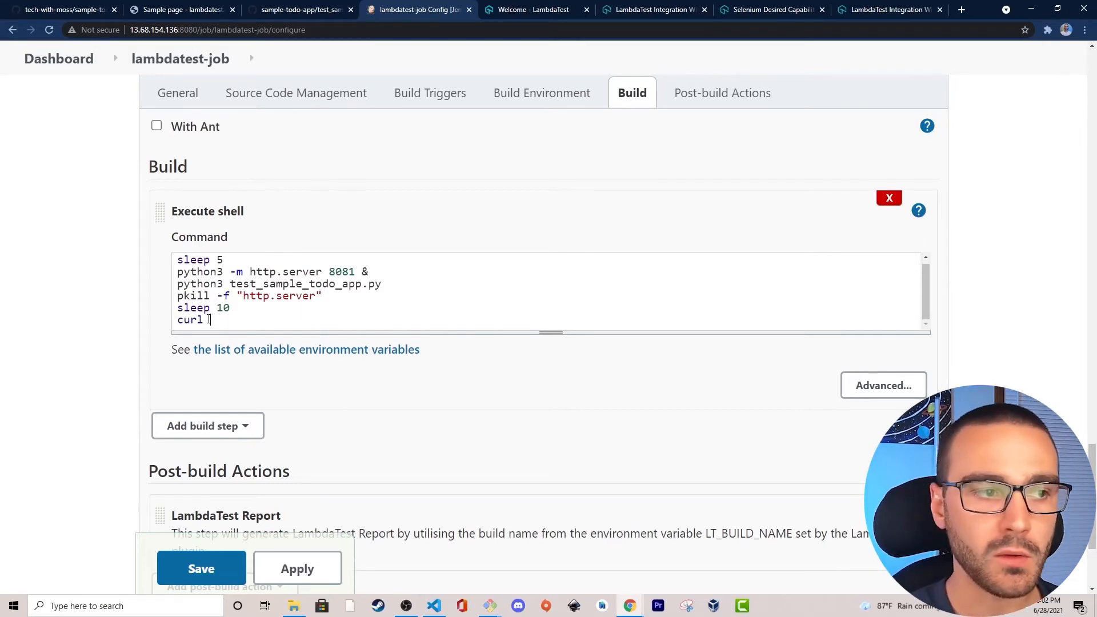
{"action": "type", "text": "-X"}
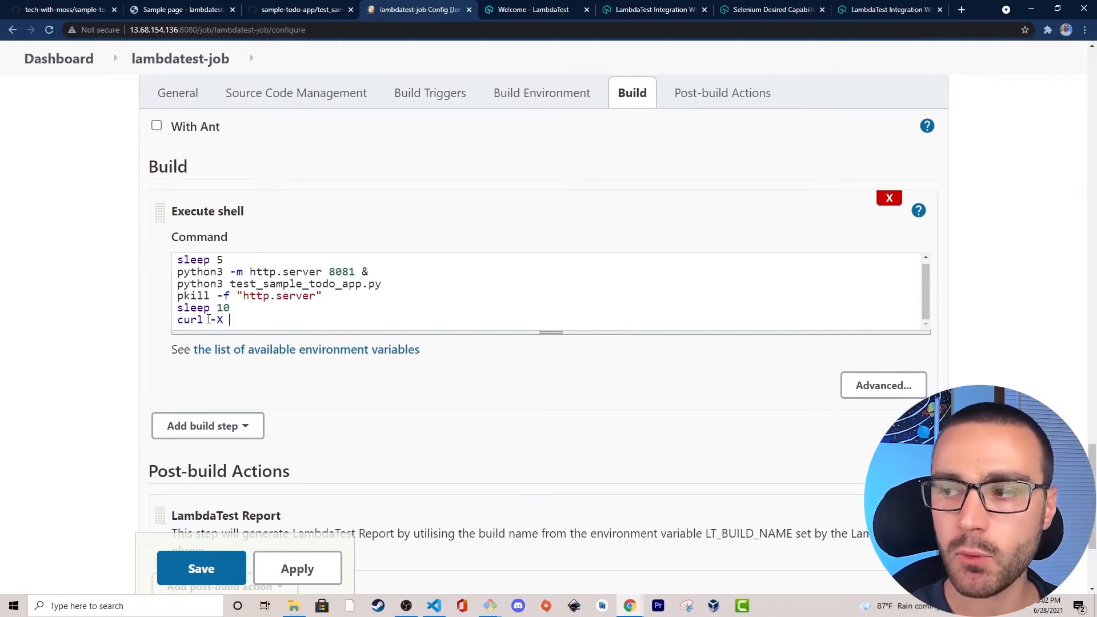
{"action": "type", "text": " DELETE"}
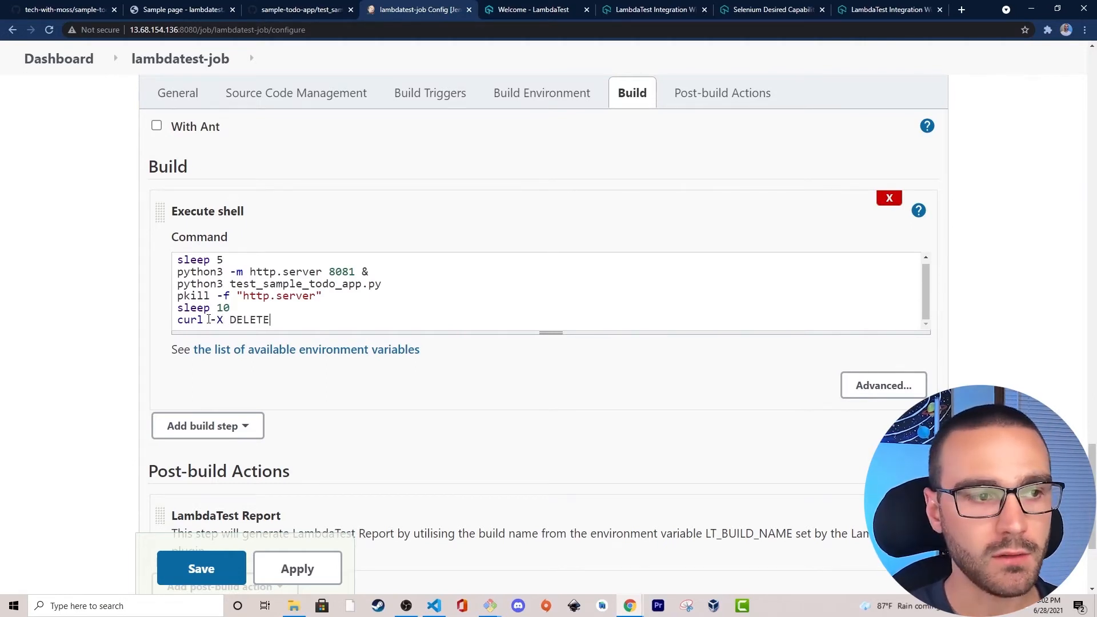
{"action": "type", "text": " http://127.0.0.1"}
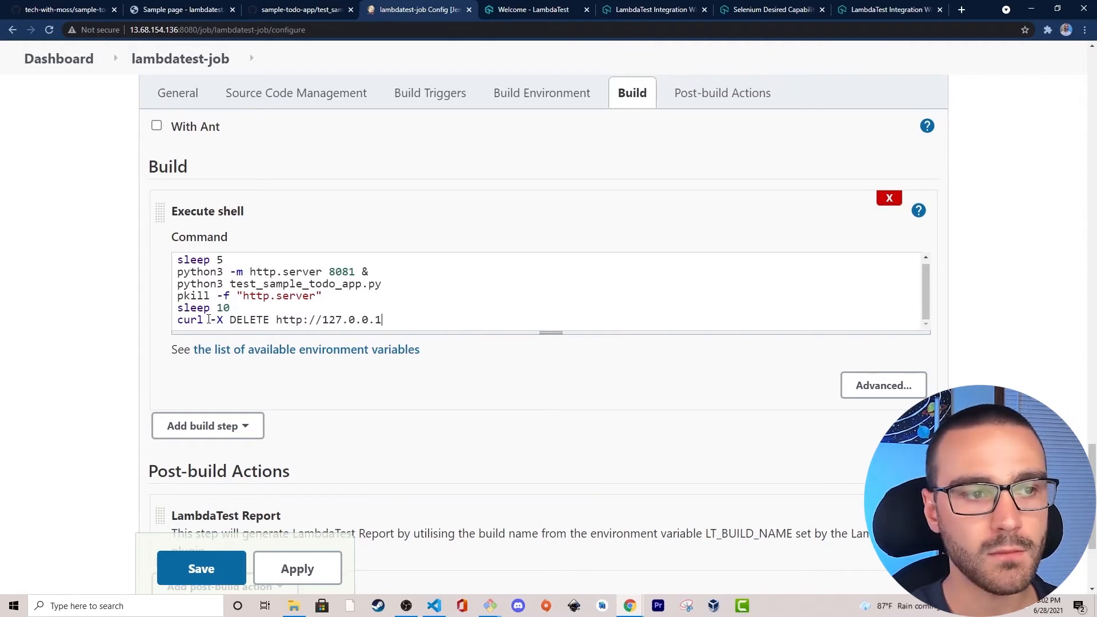
{"action": "type", "text": ":800"}
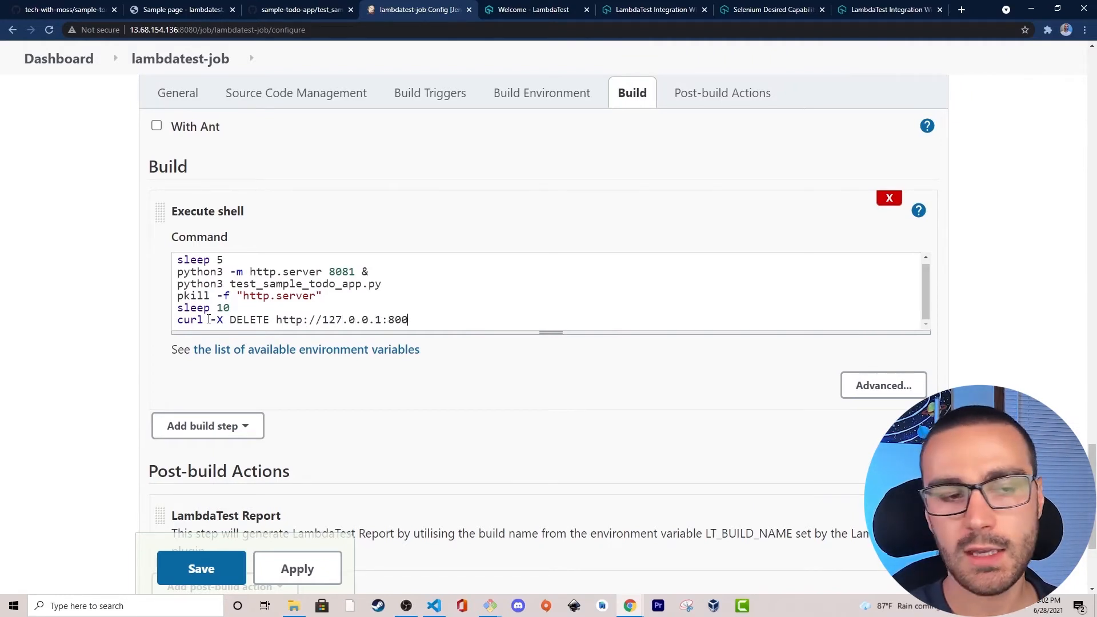
{"action": "type", "text": "0/"}
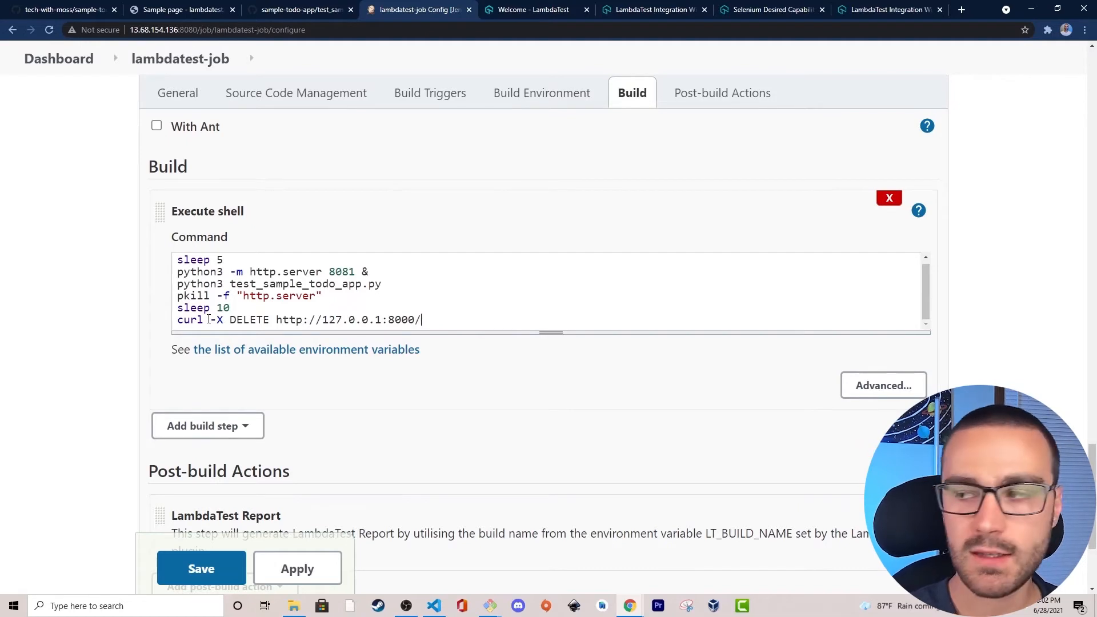
{"action": "type", "text": "api/v1."}
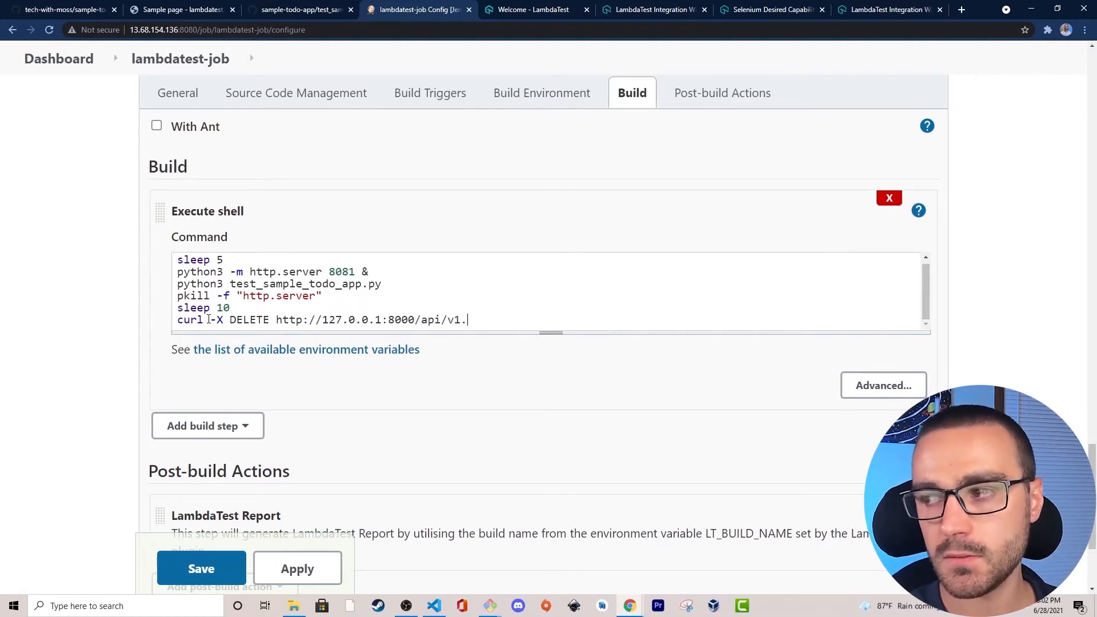
{"action": "type", "text": "0/stop"}
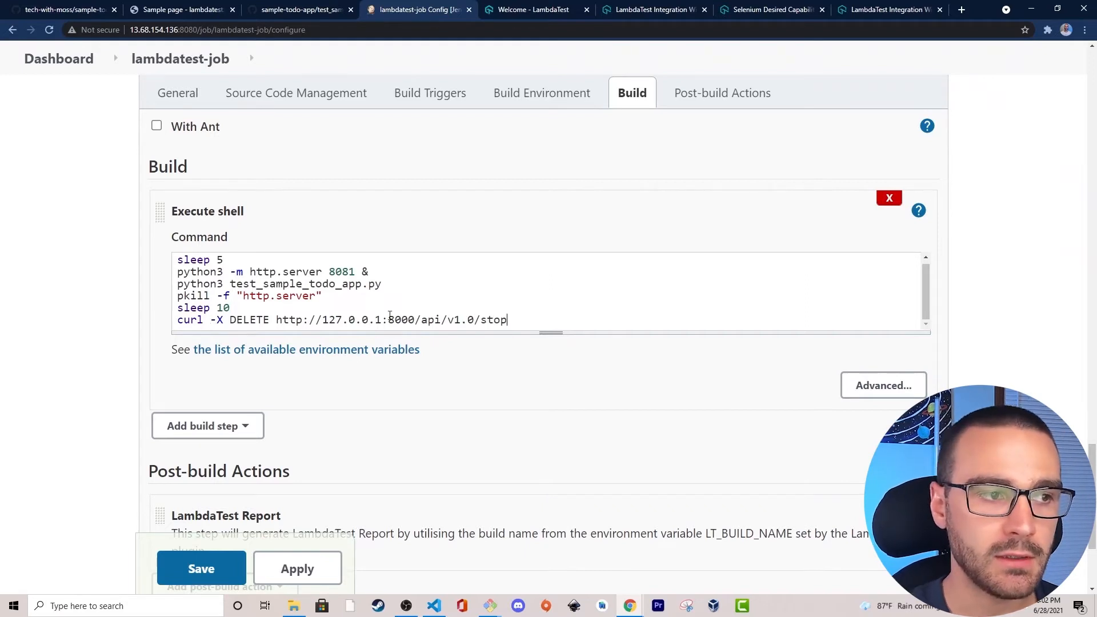
{"action": "left_click_drag", "start_coordinate": [507, 319], "coordinate": [530, 320]}
{"action": "left_click", "coordinate": [179, 320]}
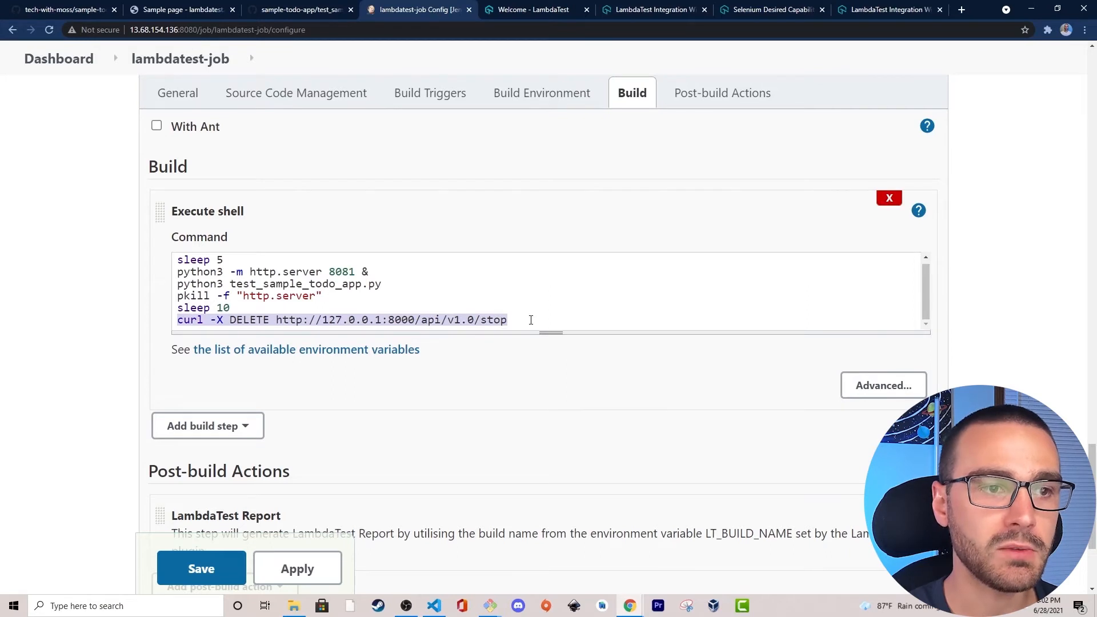
{"action": "left_click", "coordinate": [531, 320]}
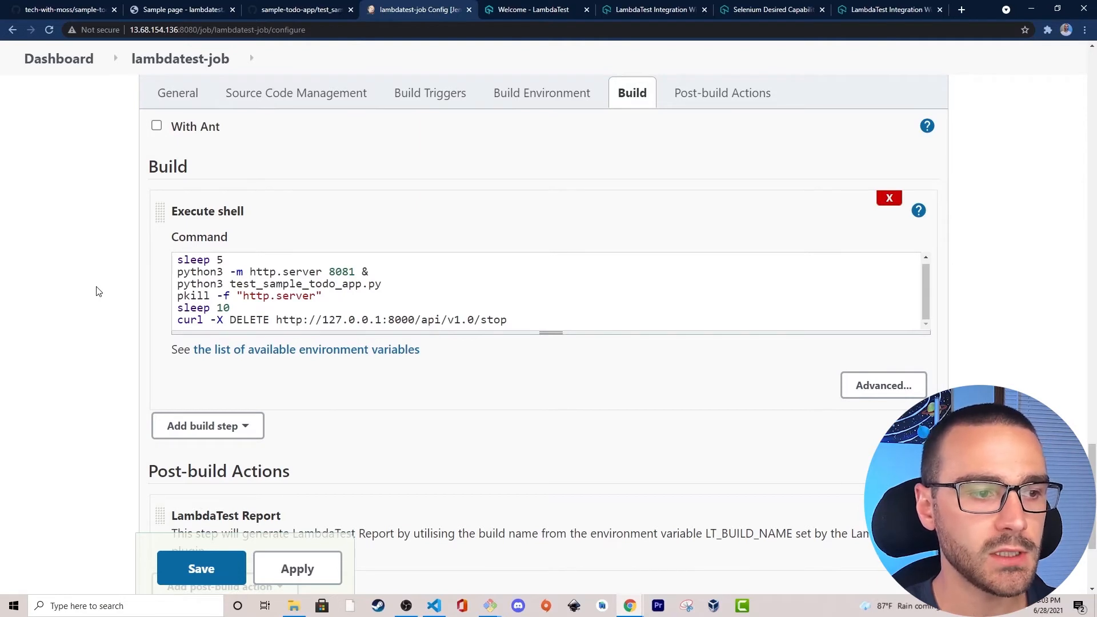
Save the lambdatest-job configuration and start a build of the job.
{"action": "left_click", "coordinate": [194, 572]}
{"action": "scroll", "coordinate": [460, 415], "scroll_direction": "down", "scroll_amount": 2}
{"action": "scroll", "coordinate": [454, 412], "scroll_direction": "up", "scroll_amount": 2}
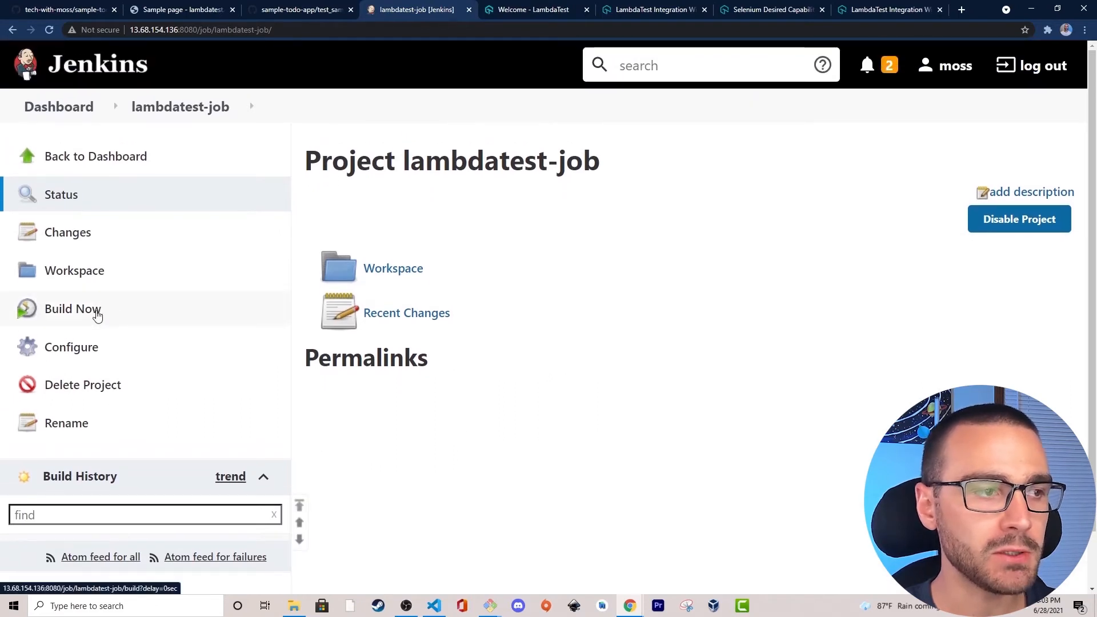
{"action": "left_click", "coordinate": [162, 316]}
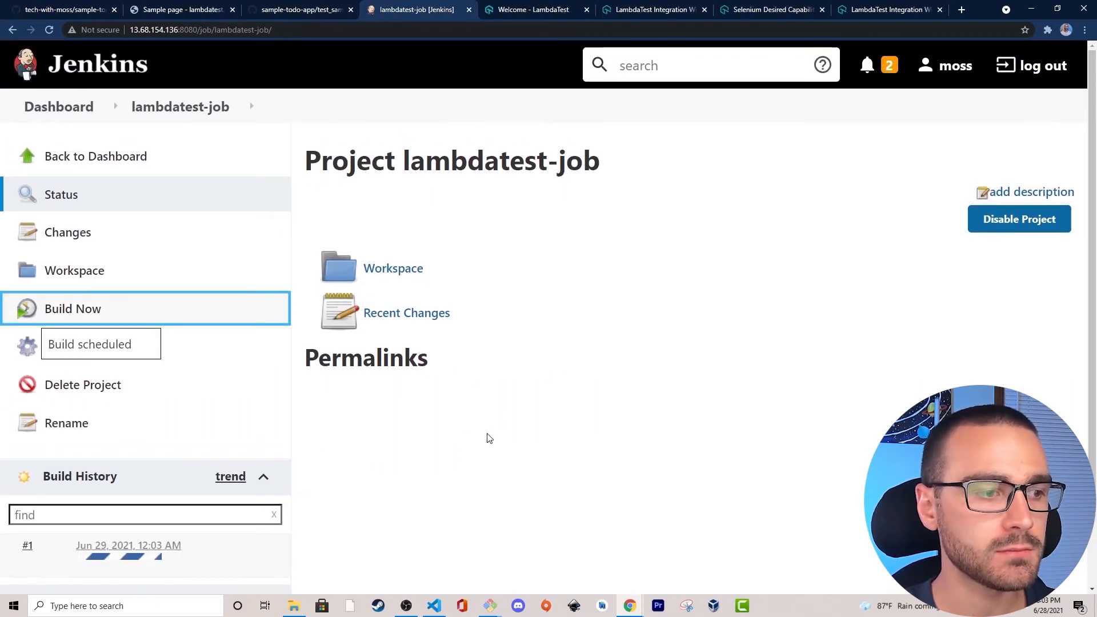
Open the console output of build #1 and follow the shell commands through to the tunnel stop response and final build status.
{"action": "left_click", "coordinate": [10, 554]}
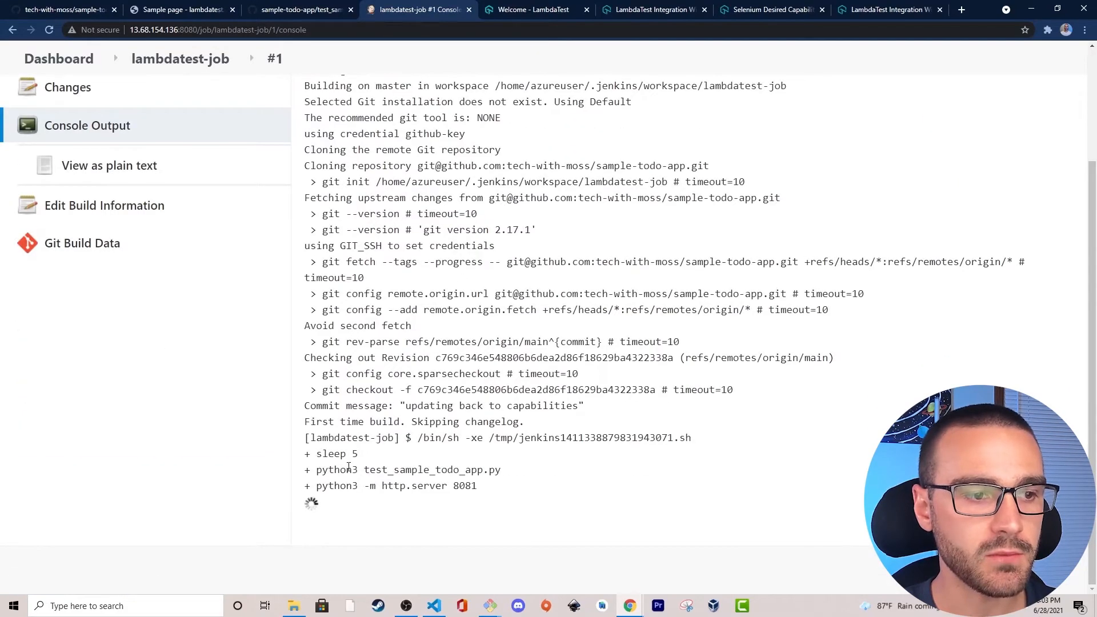
{"action": "left_click_drag", "start_coordinate": [312, 470], "coordinate": [506, 470]}
{"action": "left_click", "coordinate": [518, 479]}
{"action": "left_click", "coordinate": [319, 472]}
{"action": "left_click", "coordinate": [507, 472]}
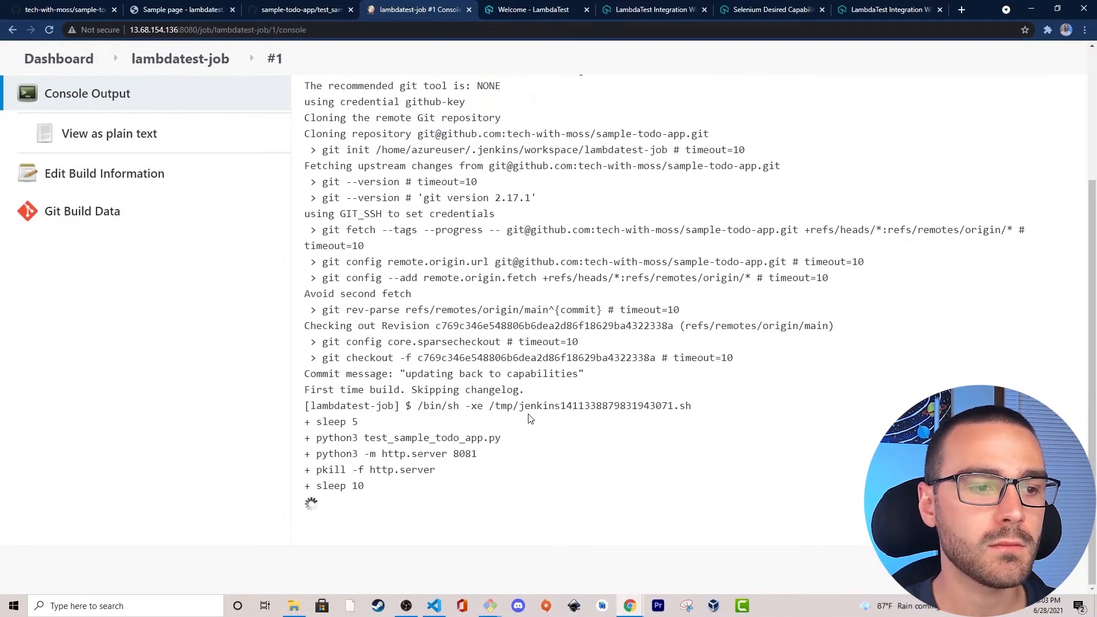
{"action": "left_click_drag", "start_coordinate": [317, 470], "coordinate": [455, 468]}
{"action": "left_click", "coordinate": [456, 468]}
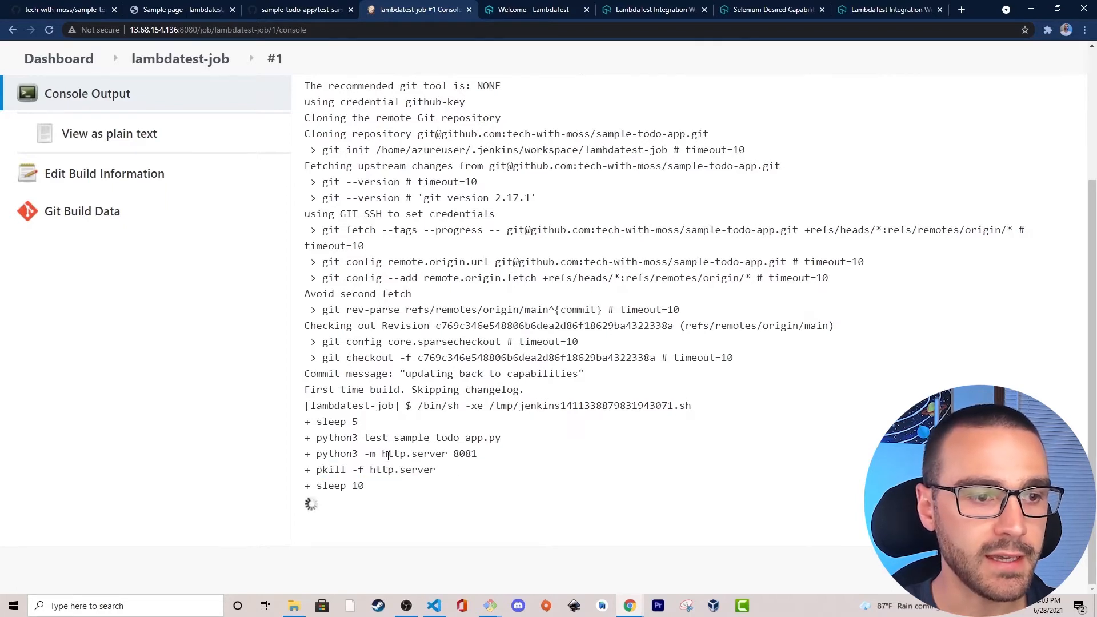
{"action": "left_click_drag", "start_coordinate": [310, 486], "coordinate": [401, 487]}
{"action": "left_click", "coordinate": [402, 487]}
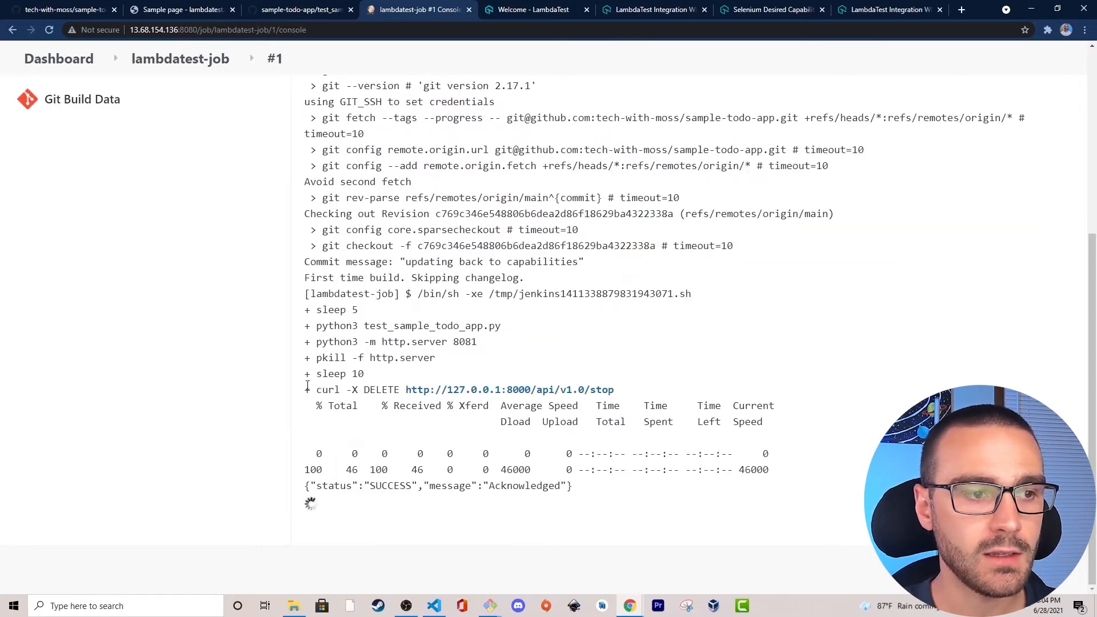
{"action": "left_click_drag", "start_coordinate": [307, 390], "coordinate": [648, 391]}
{"action": "left_click", "coordinate": [649, 390]}
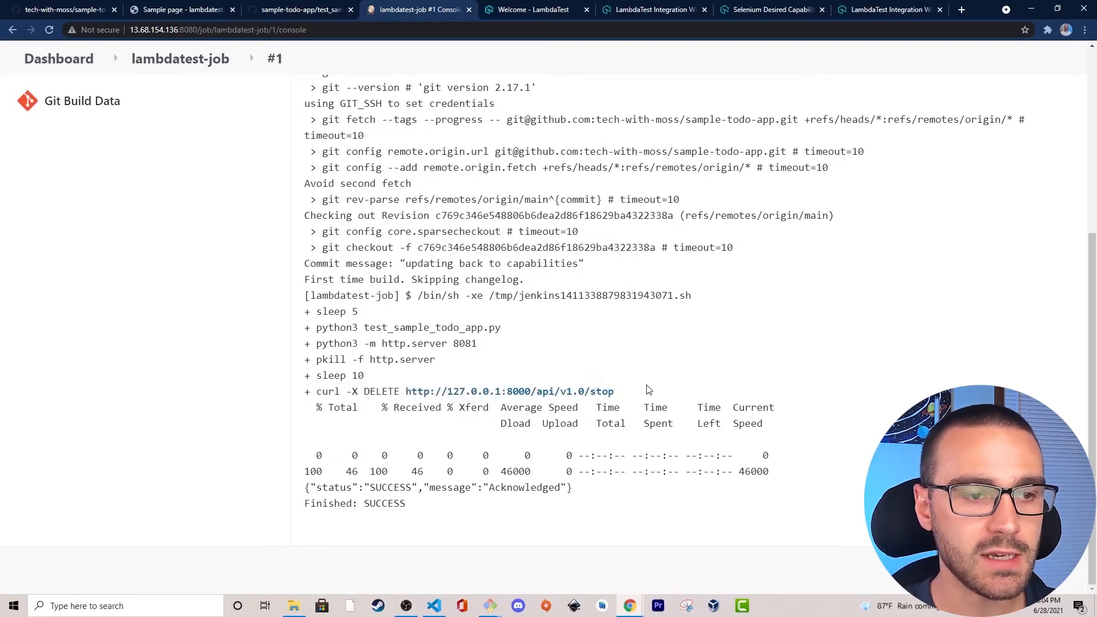
{"action": "left_click_drag", "start_coordinate": [310, 483], "coordinate": [604, 487]}
{"action": "left_click", "coordinate": [608, 487]}
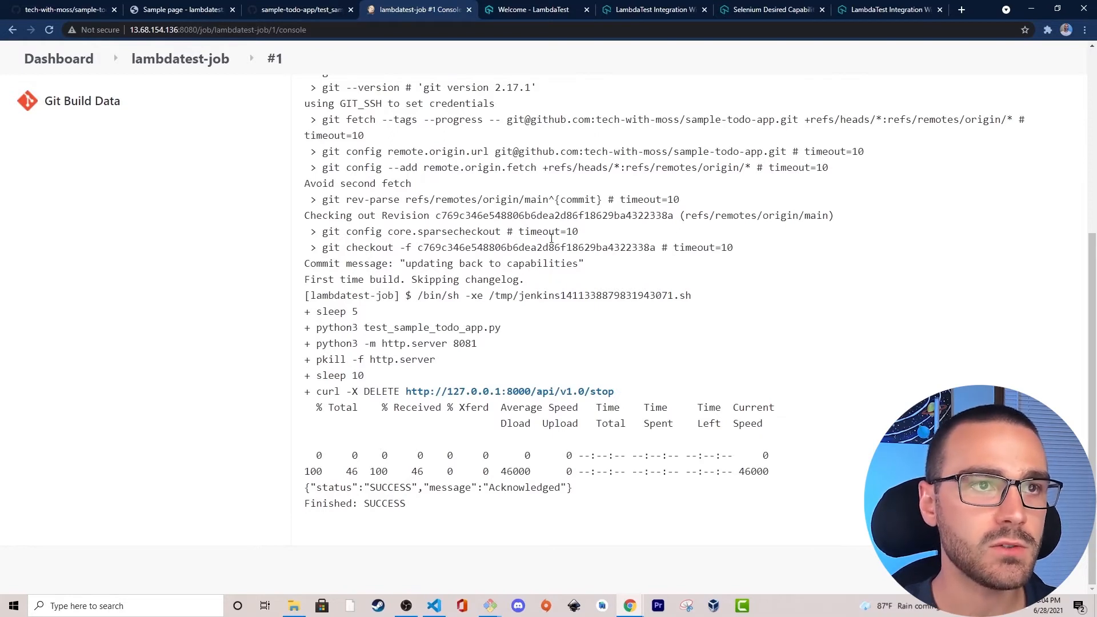
In the LambdaTest automation timeline, open the jenkins-lambdatest-job-1 build and play its test recording.
{"action": "left_click", "coordinate": [526, 13]}
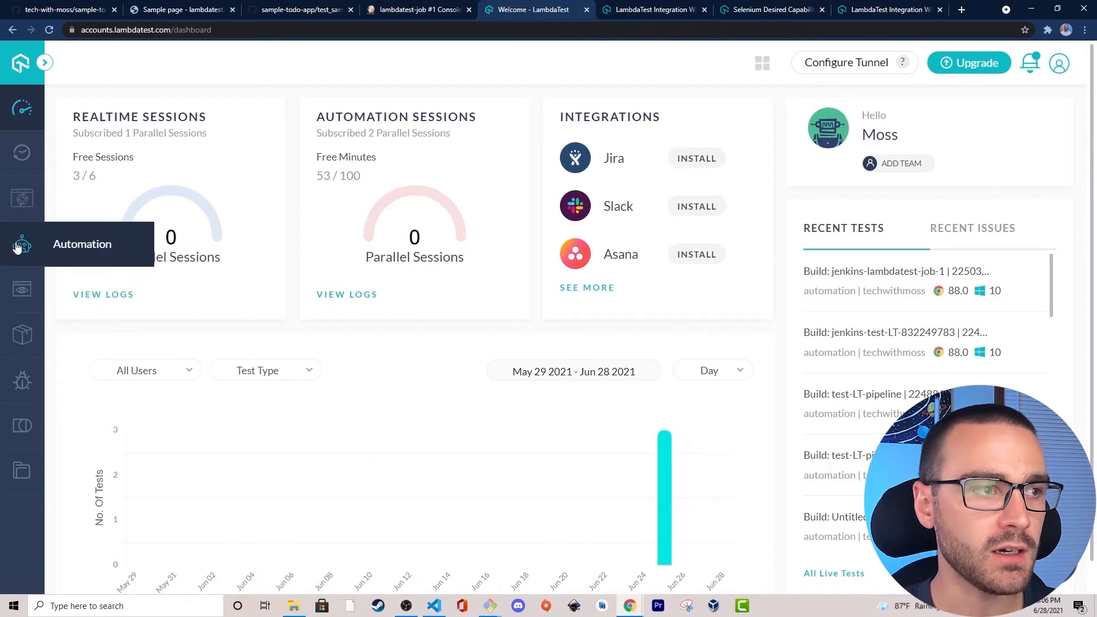
{"action": "left_click", "coordinate": [79, 249]}
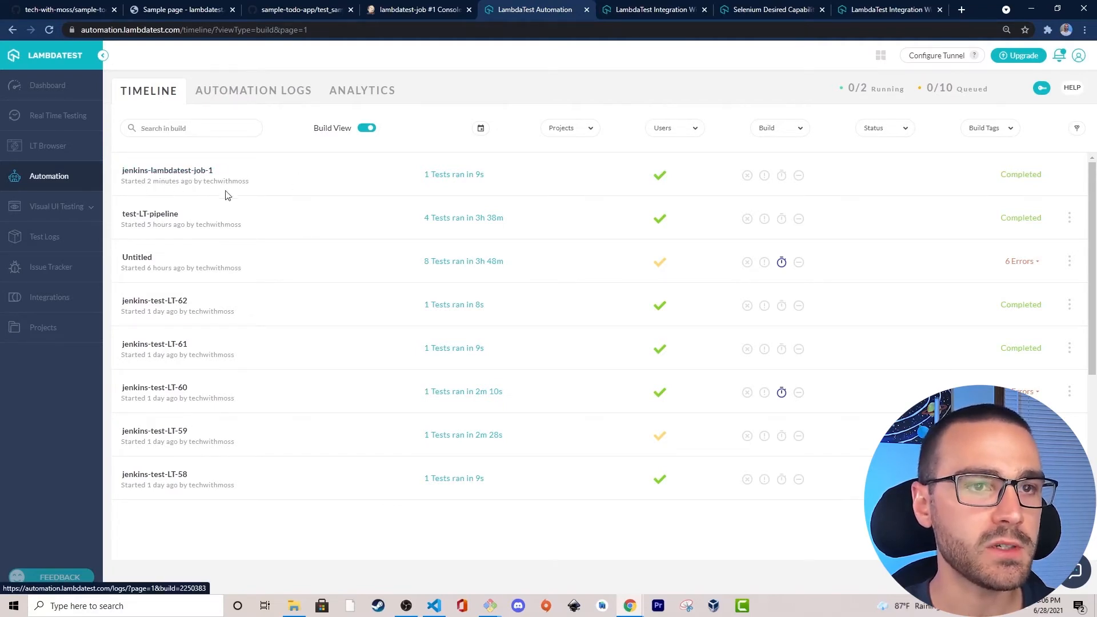
{"action": "left_click", "coordinate": [178, 182]}
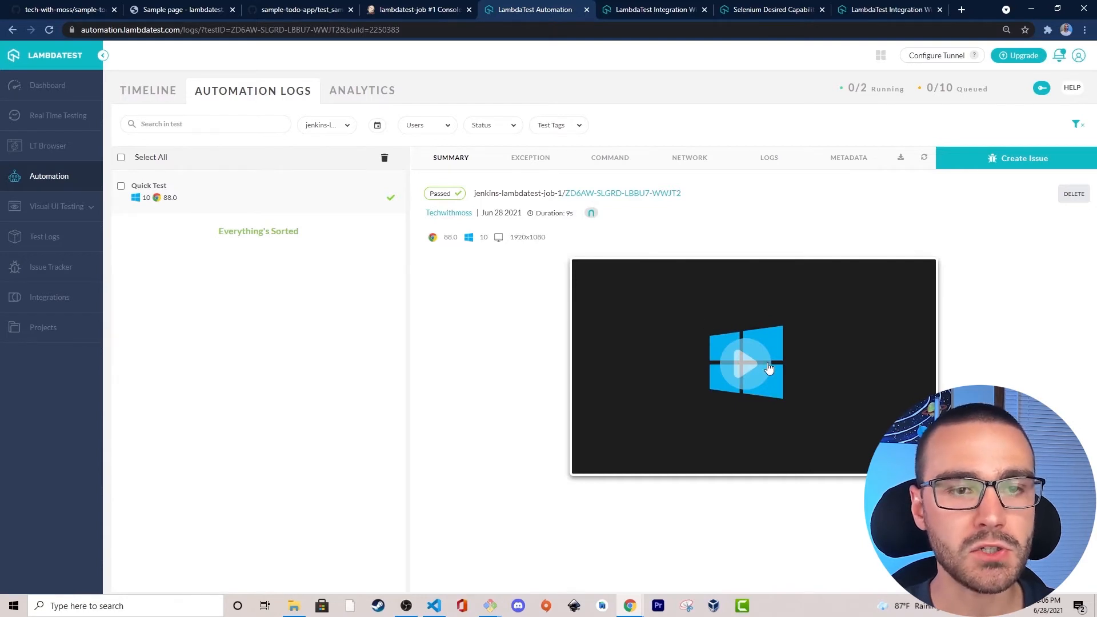
{"action": "left_click", "coordinate": [744, 365]}
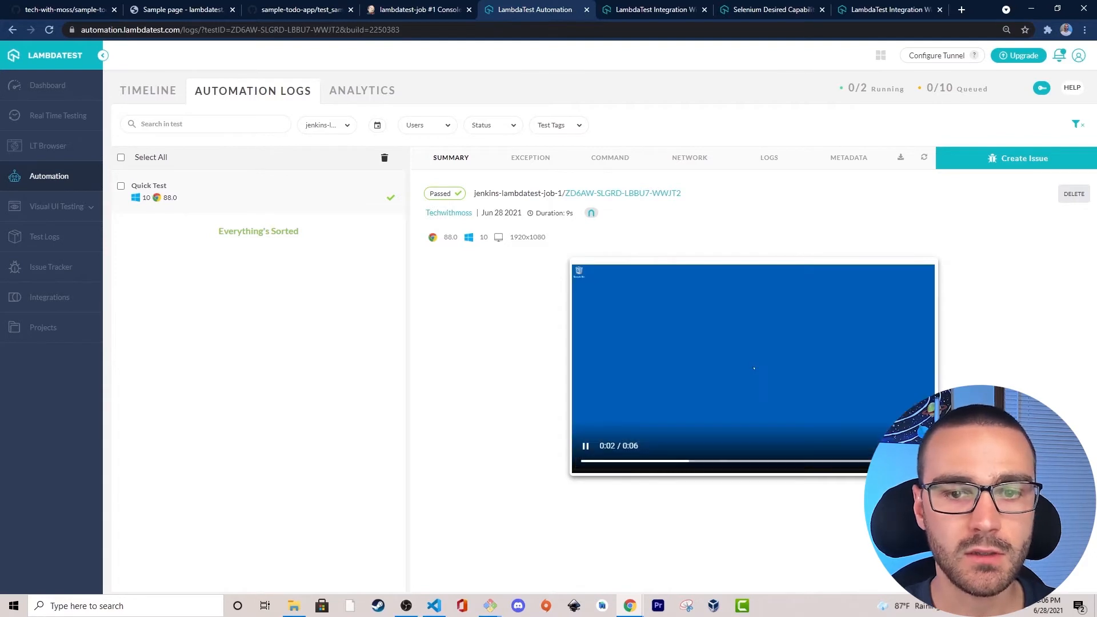
Replay the test recording full screen from the start, pausing to examine the to-do item interactions, and exit full screen.
{"action": "left_click", "coordinate": [921, 445]}
{"action": "left_click", "coordinate": [22, 602]}
{"action": "left_click", "coordinate": [28, 585]}
{"action": "left_click", "coordinate": [26, 604]}
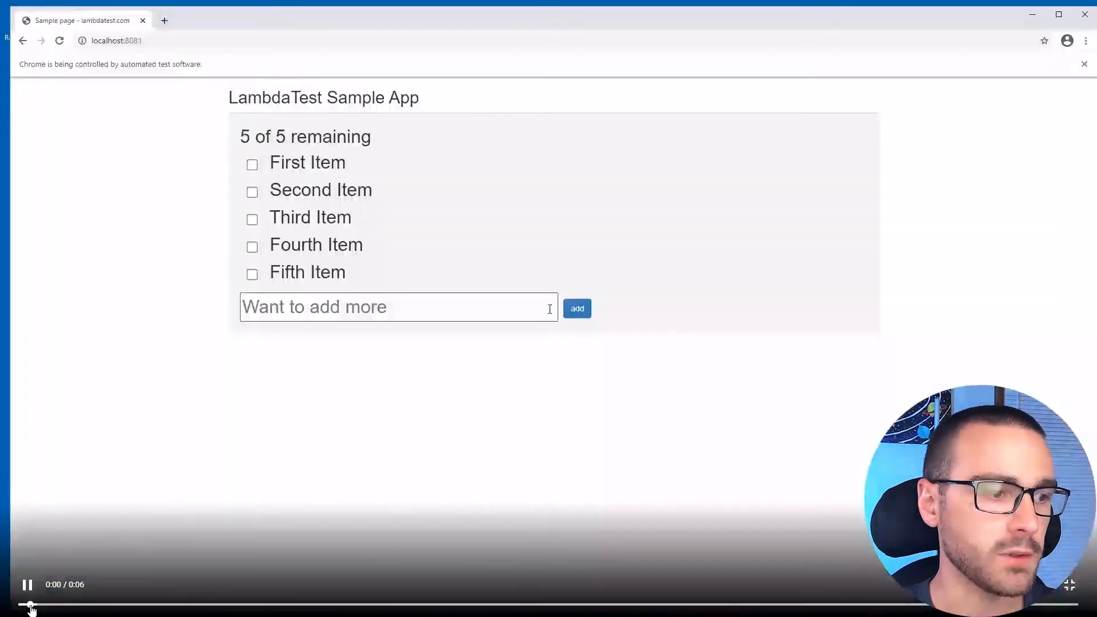
{"action": "left_click", "coordinate": [28, 588]}
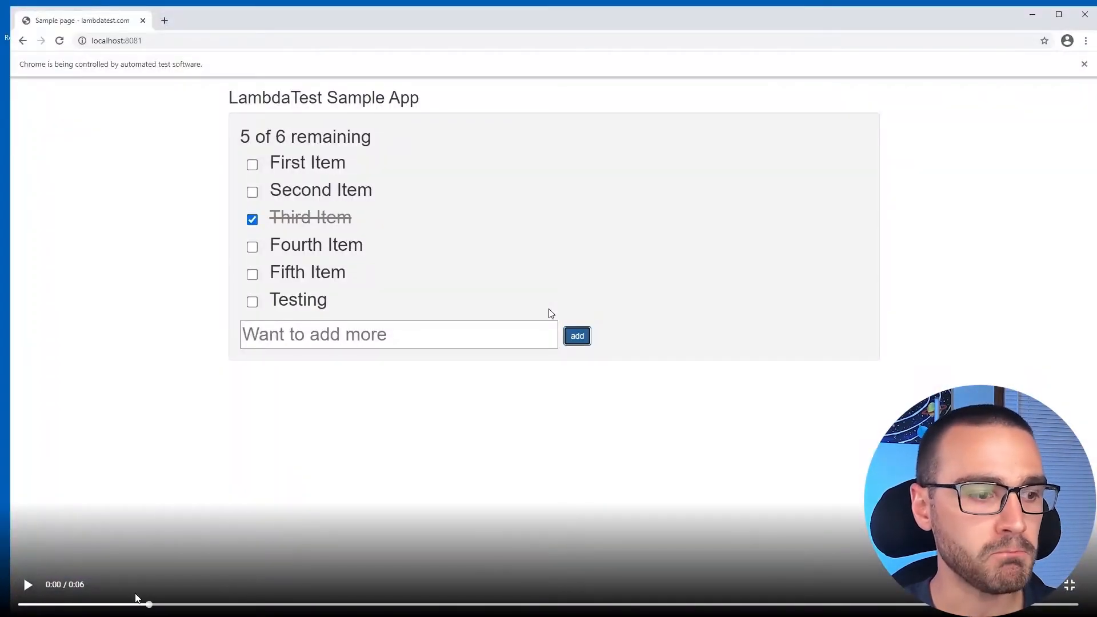
{"action": "mouse_move", "coordinate": [146, 611]}
{"action": "left_mouse_down"}
{"action": "mouse_move", "coordinate": [57, 606]}
{"action": "mouse_move", "coordinate": [215, 604]}
{"action": "mouse_move", "coordinate": [140, 604]}
{"action": "left_mouse_up"}
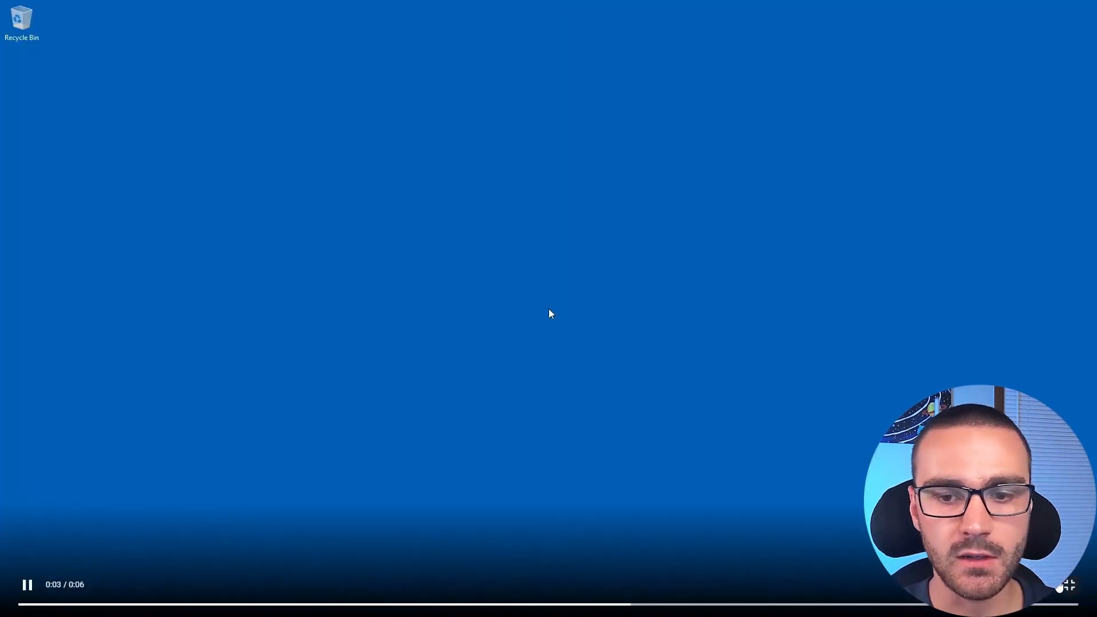
{"action": "left_click", "coordinate": [1070, 587]}
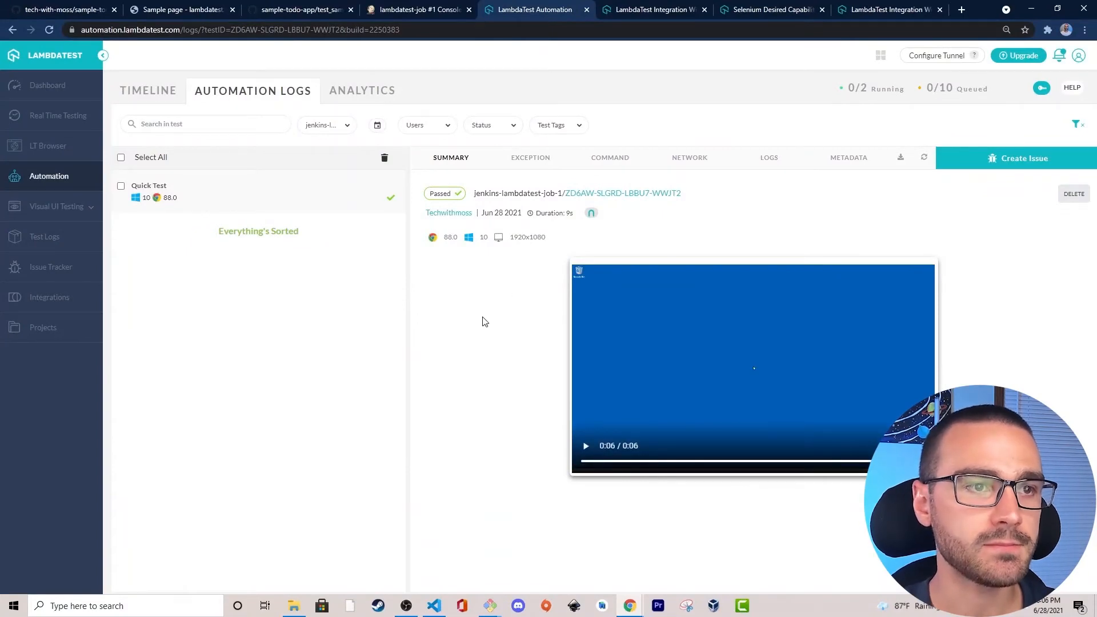
Return to Jenkins and open the LambdaTest Report of lambdatest-job build #1.
{"action": "left_click", "coordinate": [434, 8]}
{"action": "scroll", "coordinate": [291, 297], "scroll_direction": "up", "scroll_amount": 5}
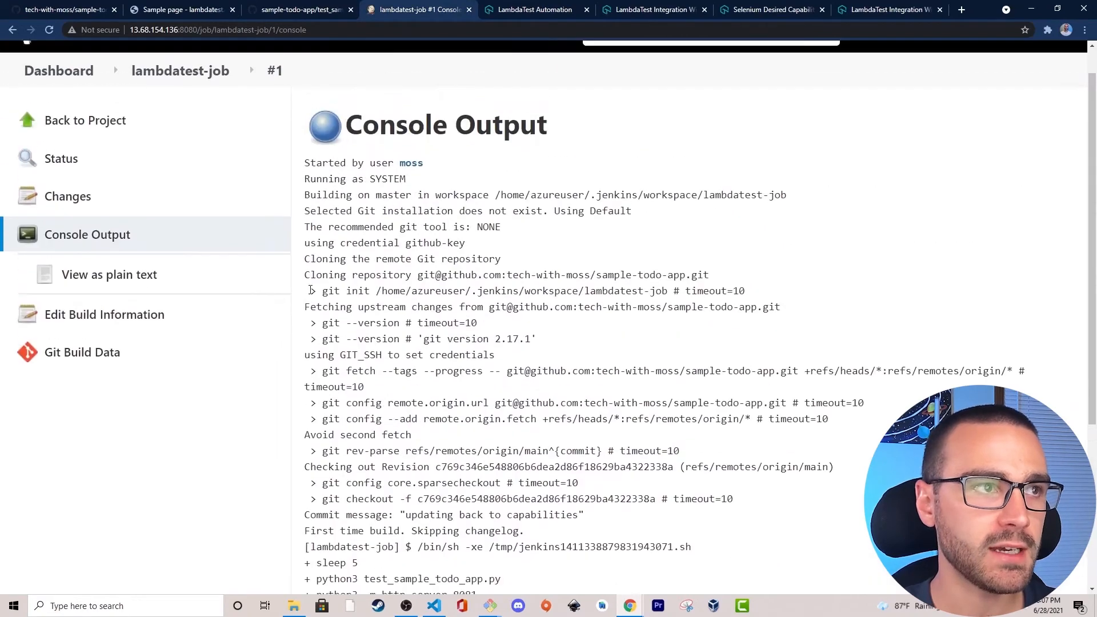
{"action": "left_click", "coordinate": [275, 108]}
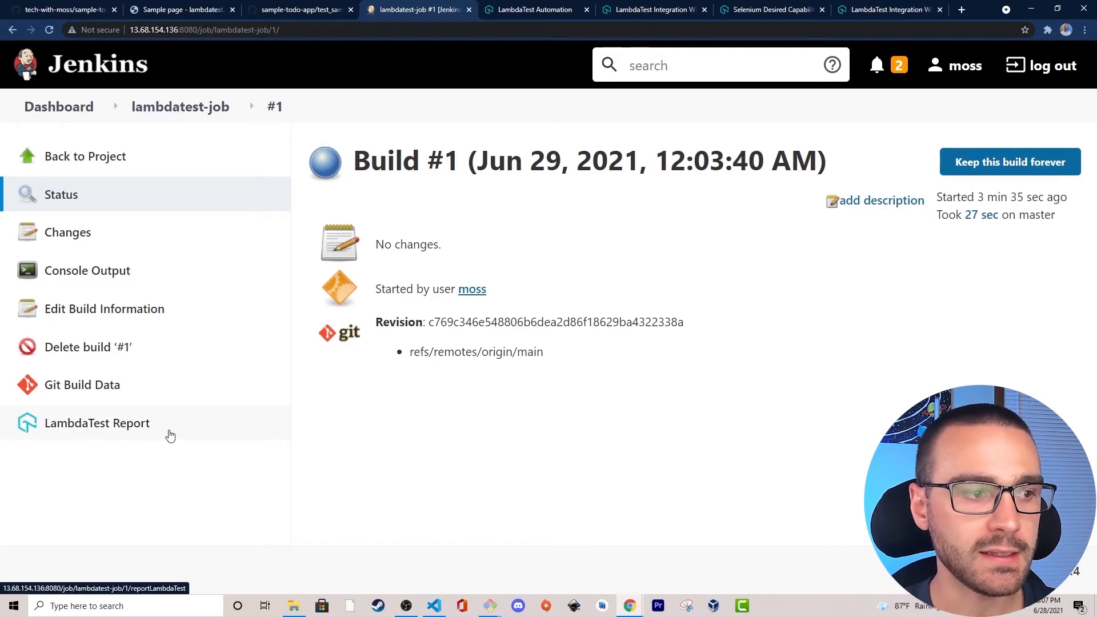
{"action": "left_click", "coordinate": [188, 423]}
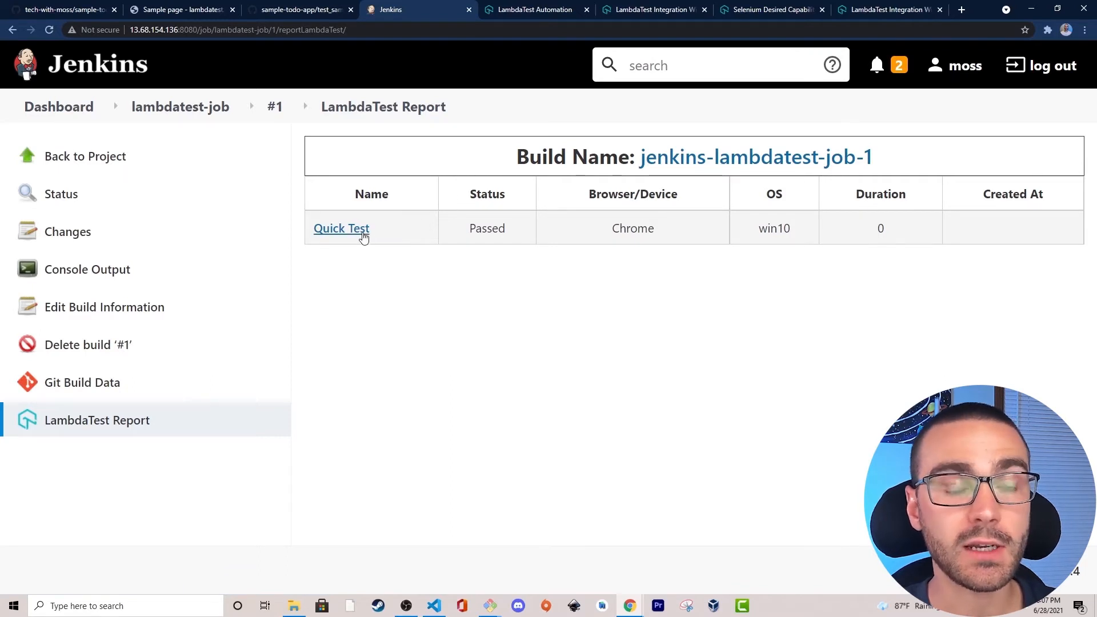
Open the report's jenkins-lambdatest-job-1 build link in a new tab, view its automation logs, and return to the Jenkins report.
{"action": "right_click", "coordinate": [696, 163]}
{"action": "left_click", "coordinate": [710, 169]}
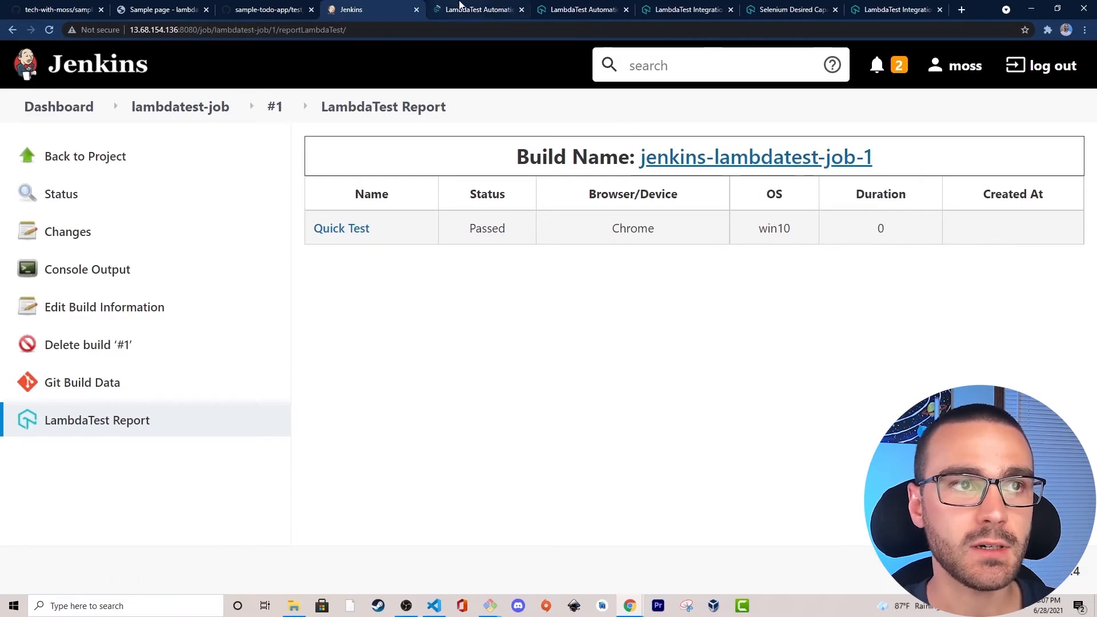
{"action": "left_click", "coordinate": [458, 10]}
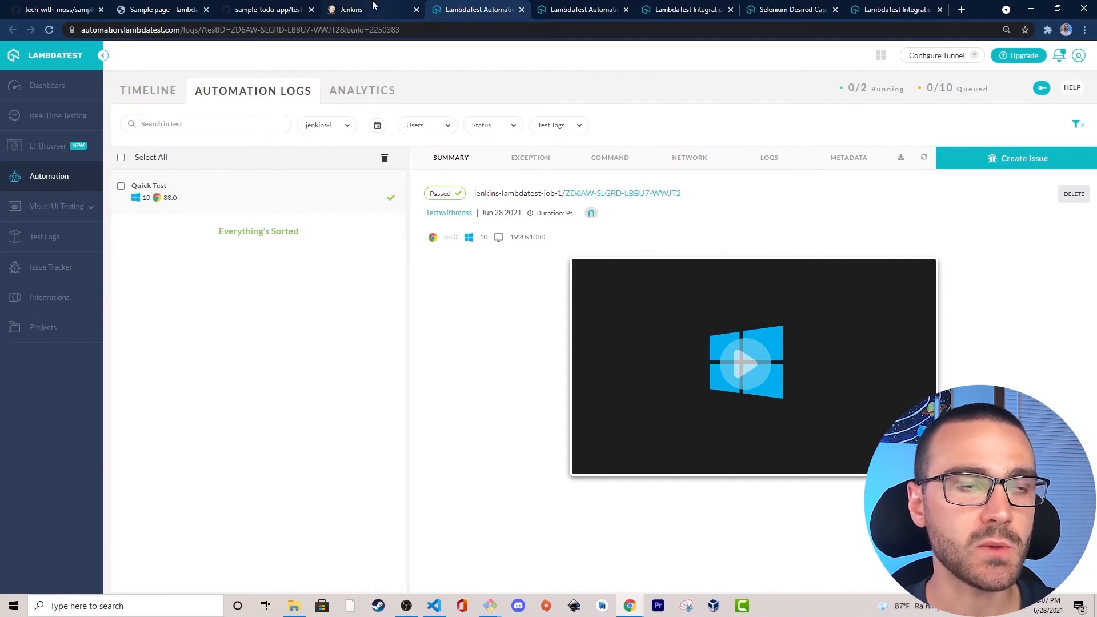
{"action": "left_click", "coordinate": [394, 10]}
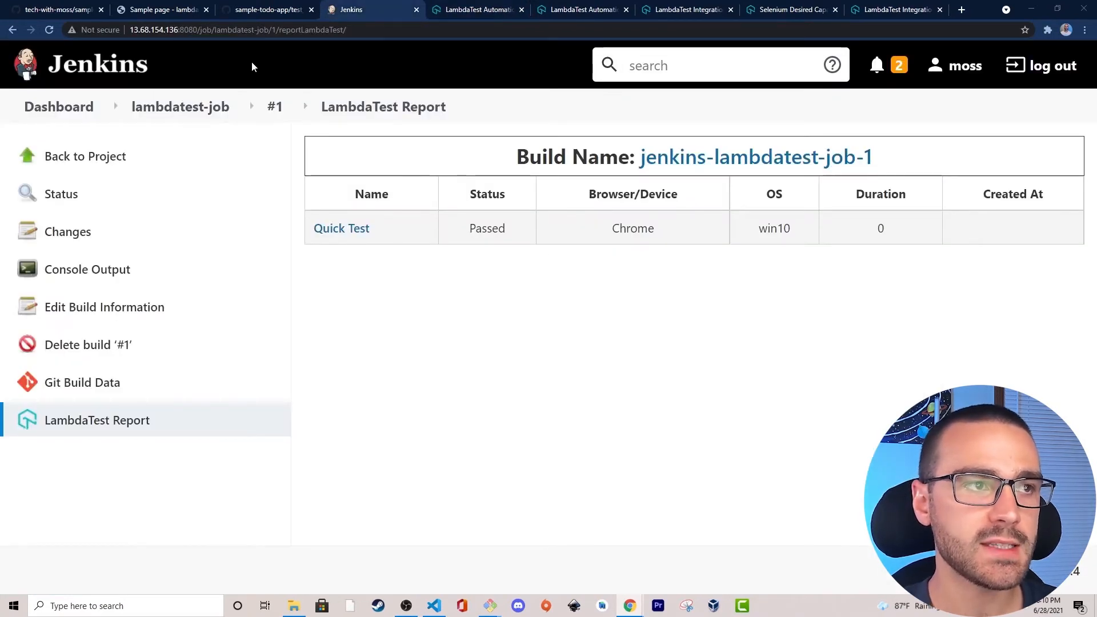
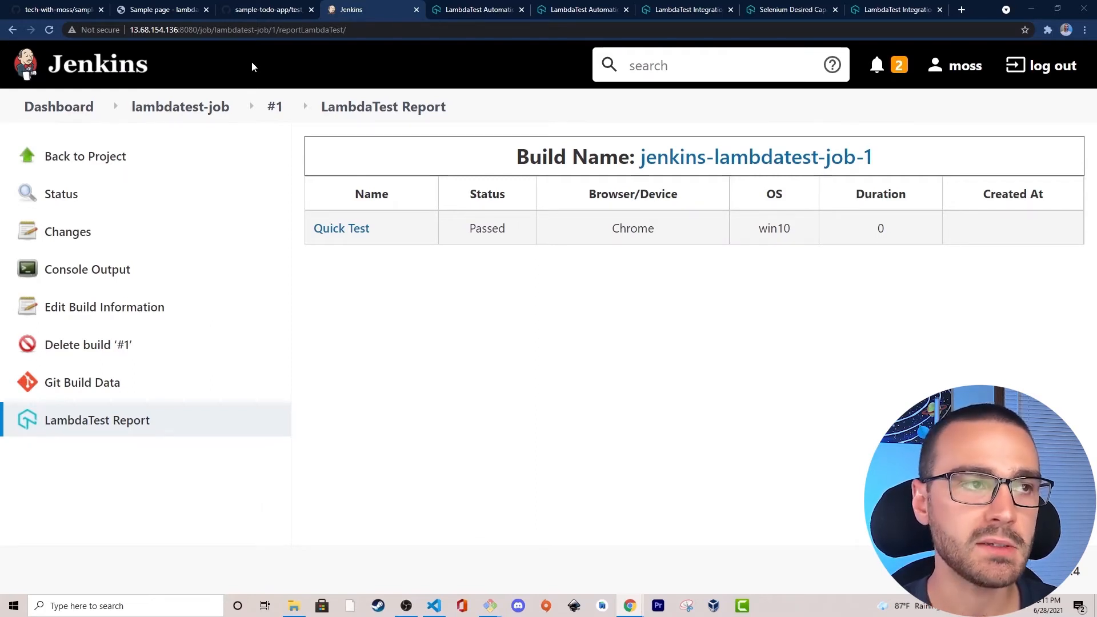
Create a new Pipeline item named lambdatest-pipeline from the Jenkins dashboard.
{"action": "left_click", "coordinate": [59, 107]}
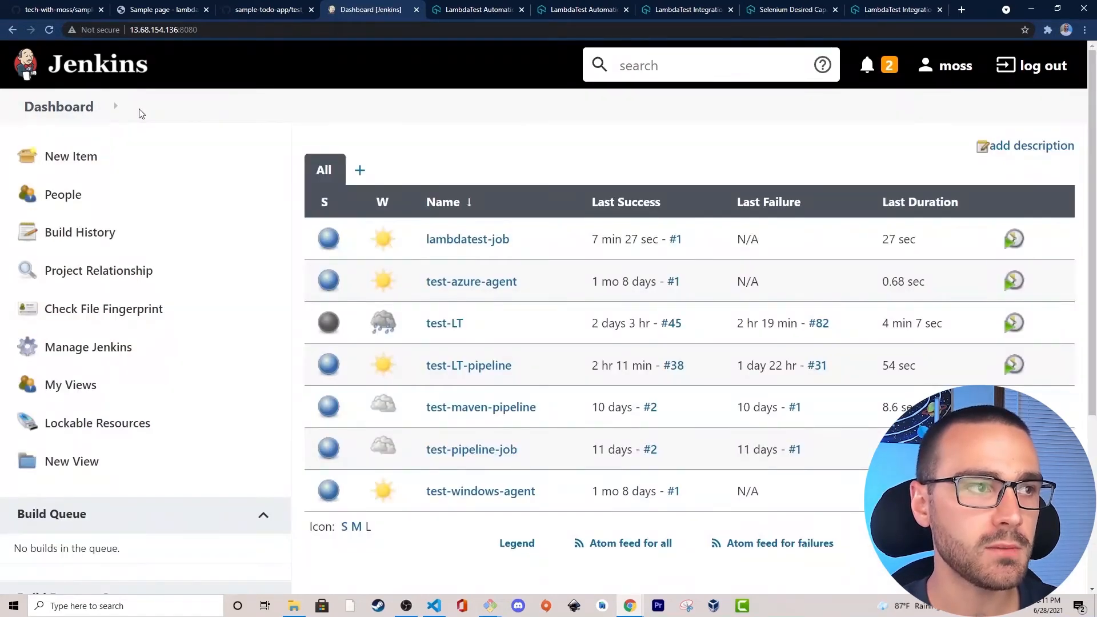
{"action": "left_click", "coordinate": [143, 164]}
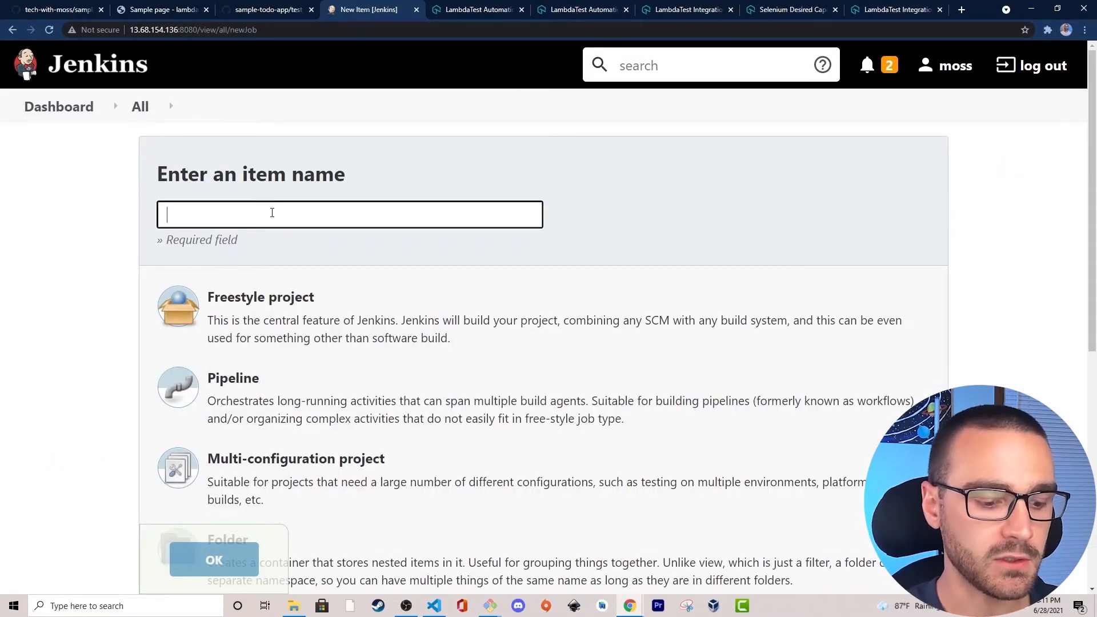
{"action": "type", "text": "lambdatest-pipeline"}
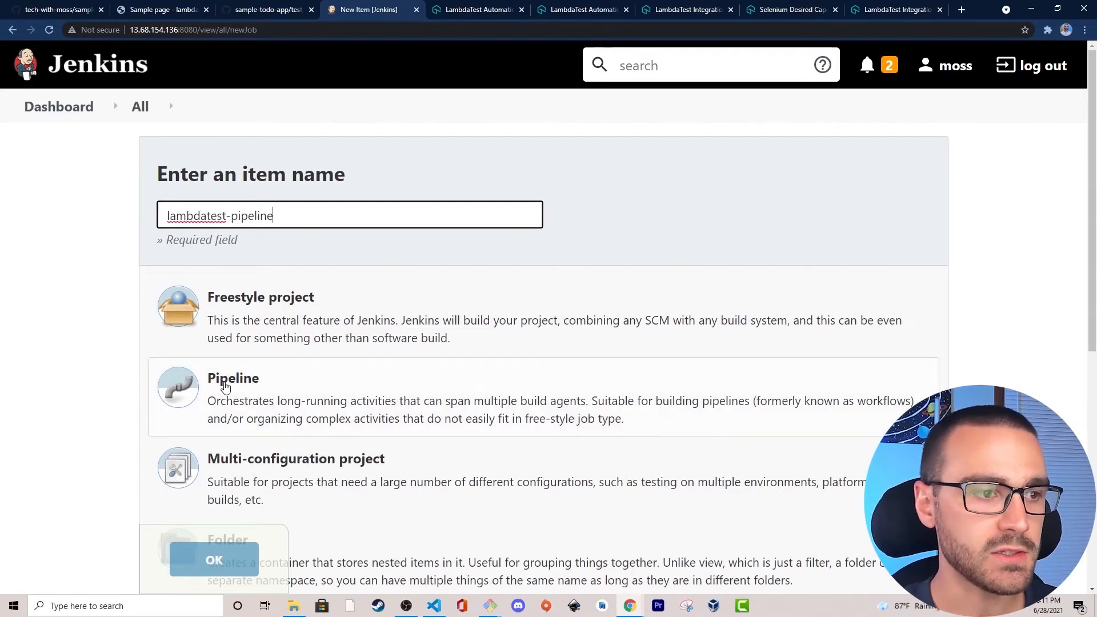
{"action": "left_click", "coordinate": [345, 383]}
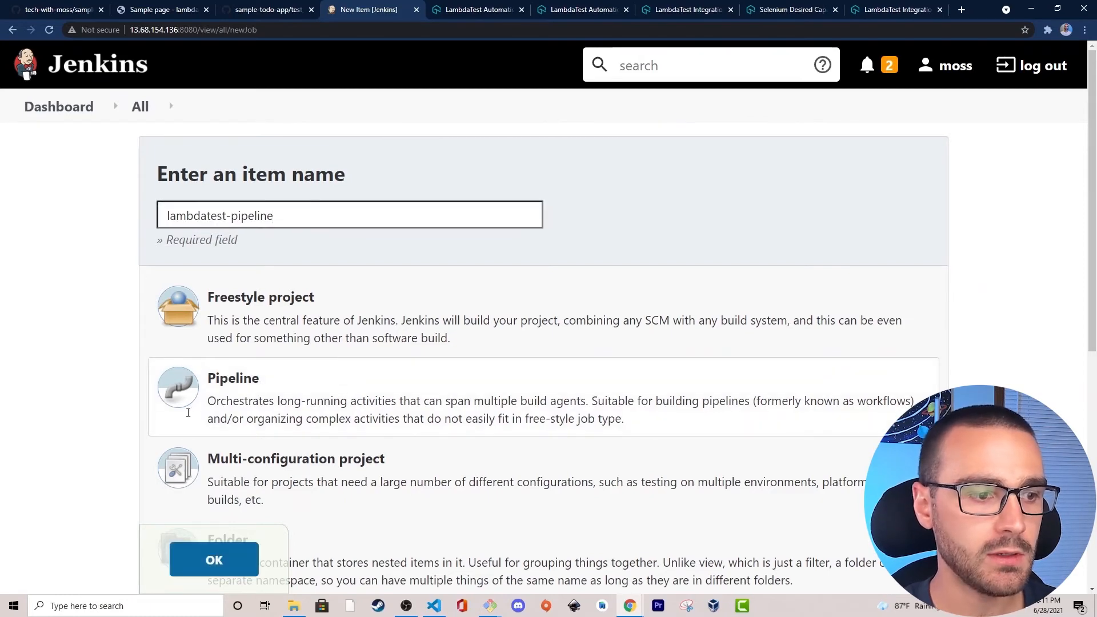
{"action": "left_click", "coordinate": [225, 570]}
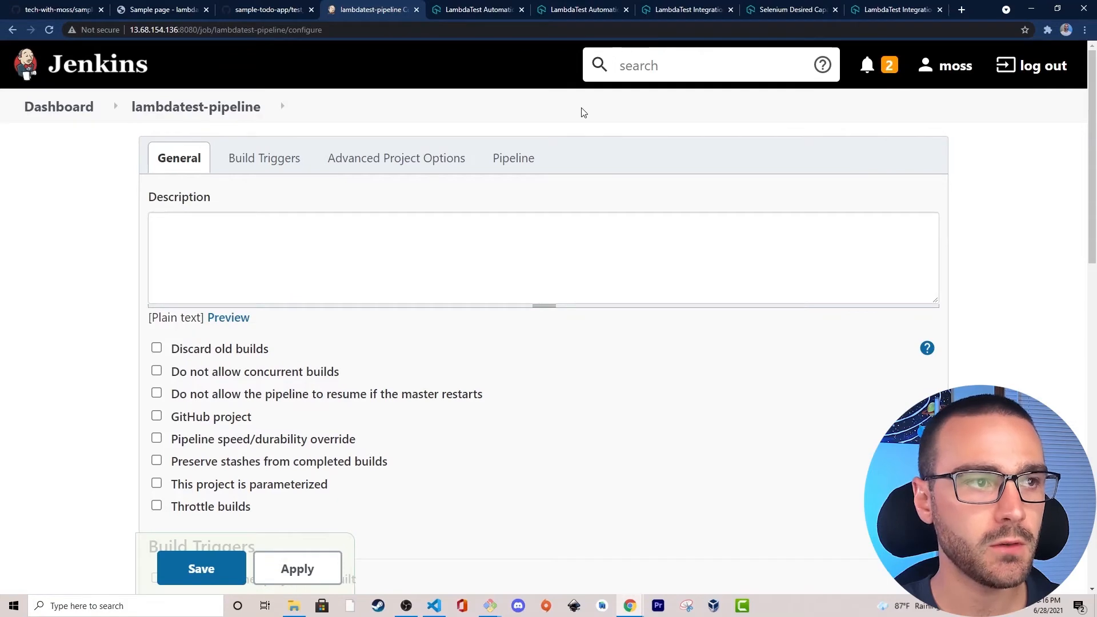
Set the pipeline definition to Pipeline script from SCM and choose Git as the SCM.
{"action": "scroll", "coordinate": [184, 214], "scroll_direction": "down", "scroll_amount": 12}
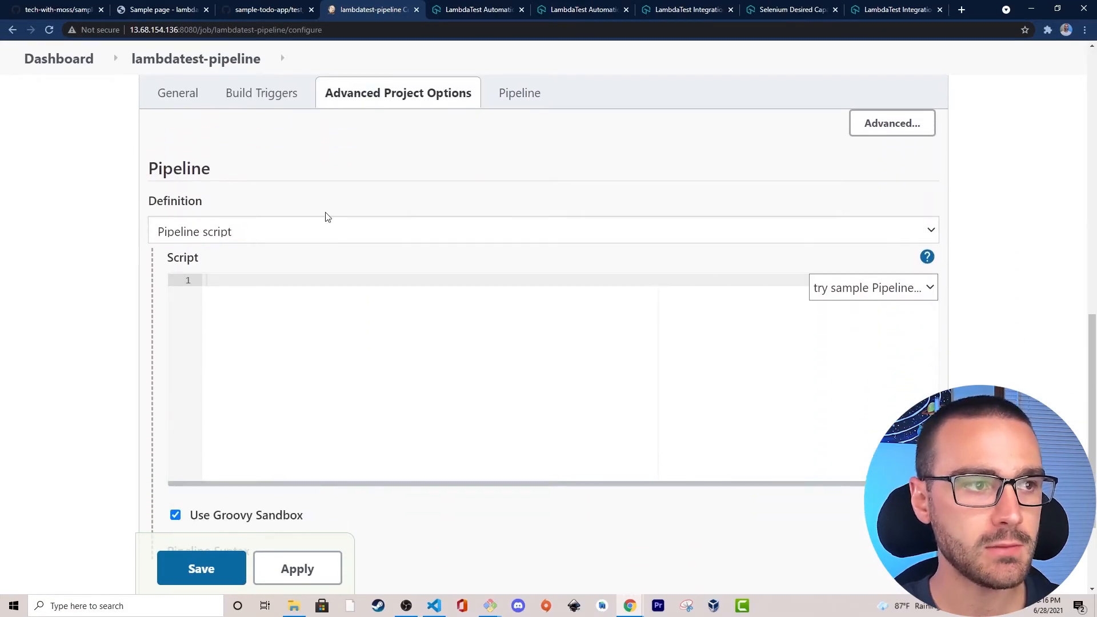
{"action": "left_click", "coordinate": [266, 233]}
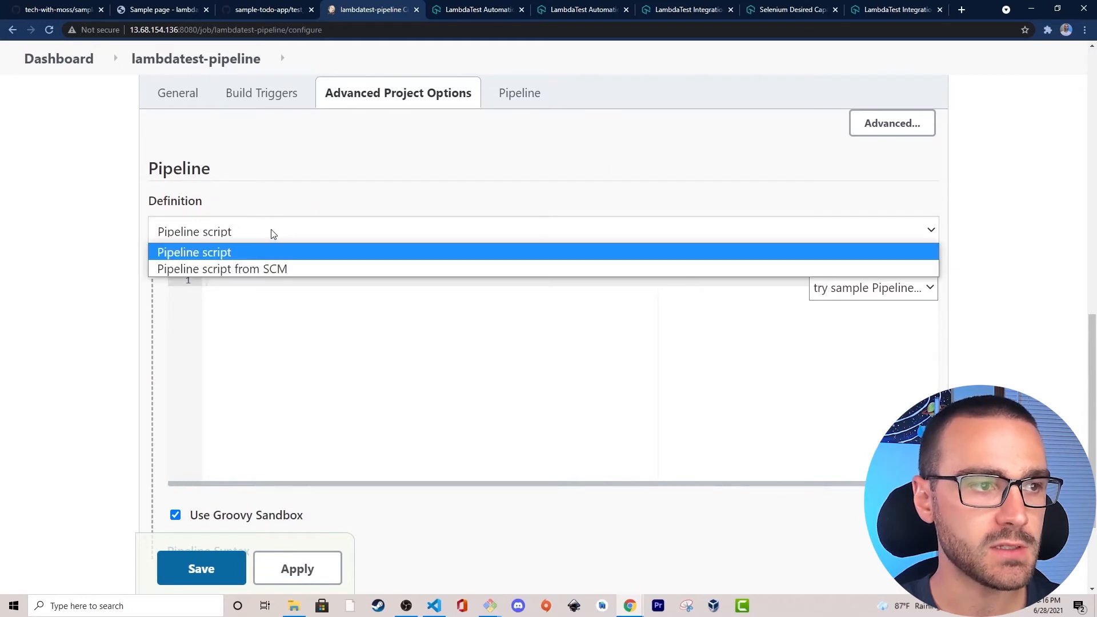
{"action": "left_click", "coordinate": [393, 269]}
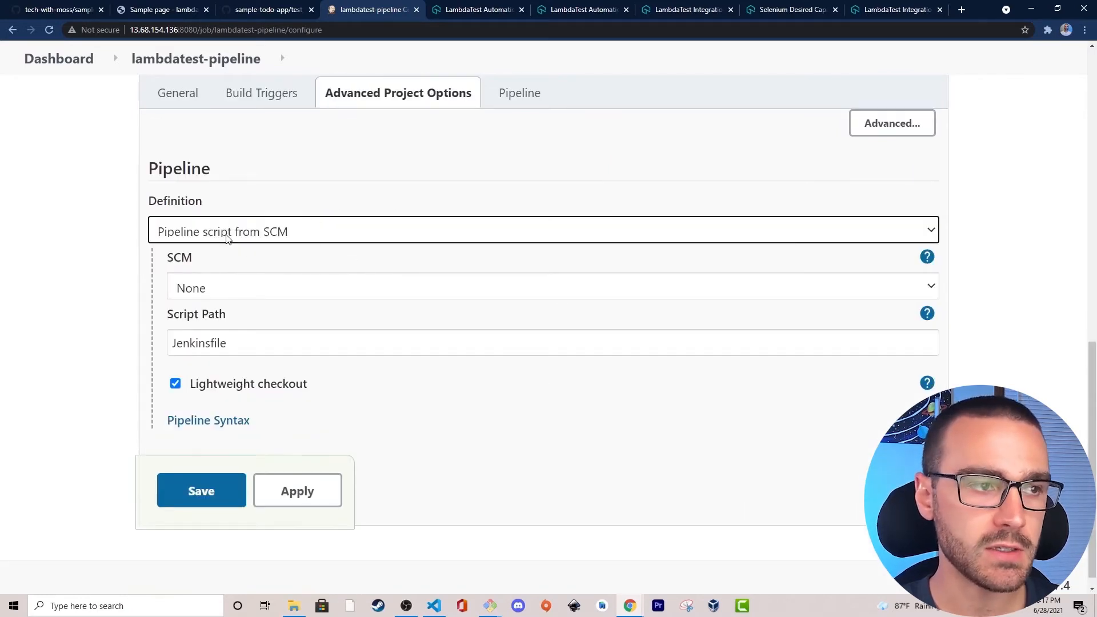
{"action": "left_click_drag", "start_coordinate": [195, 260], "coordinate": [143, 261]}
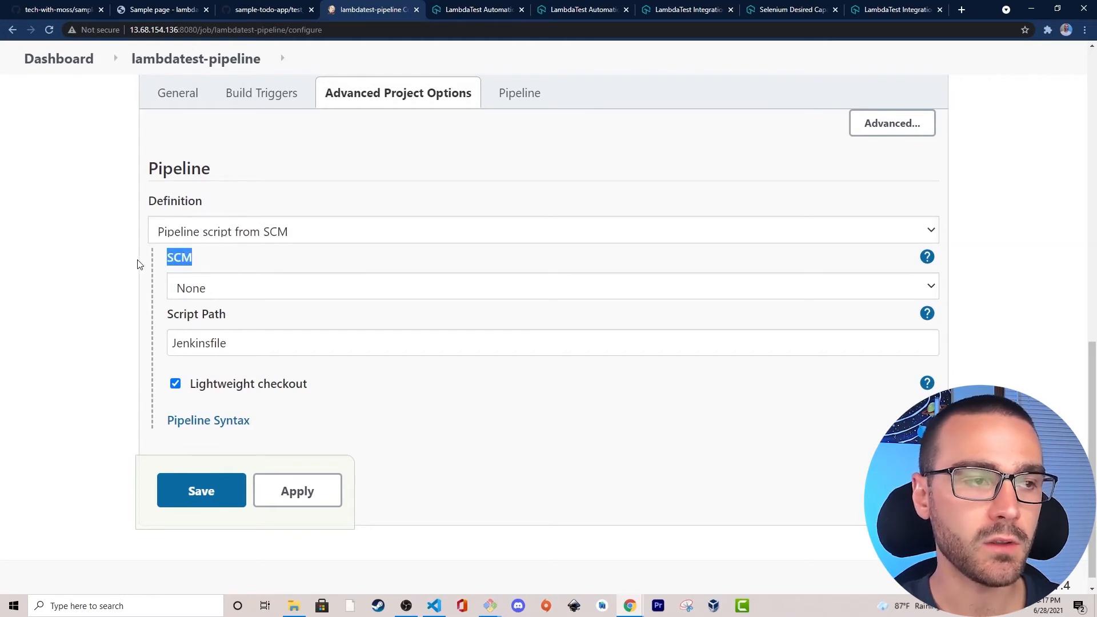
{"action": "left_click", "coordinate": [117, 259]}
{"action": "left_click", "coordinate": [247, 285]}
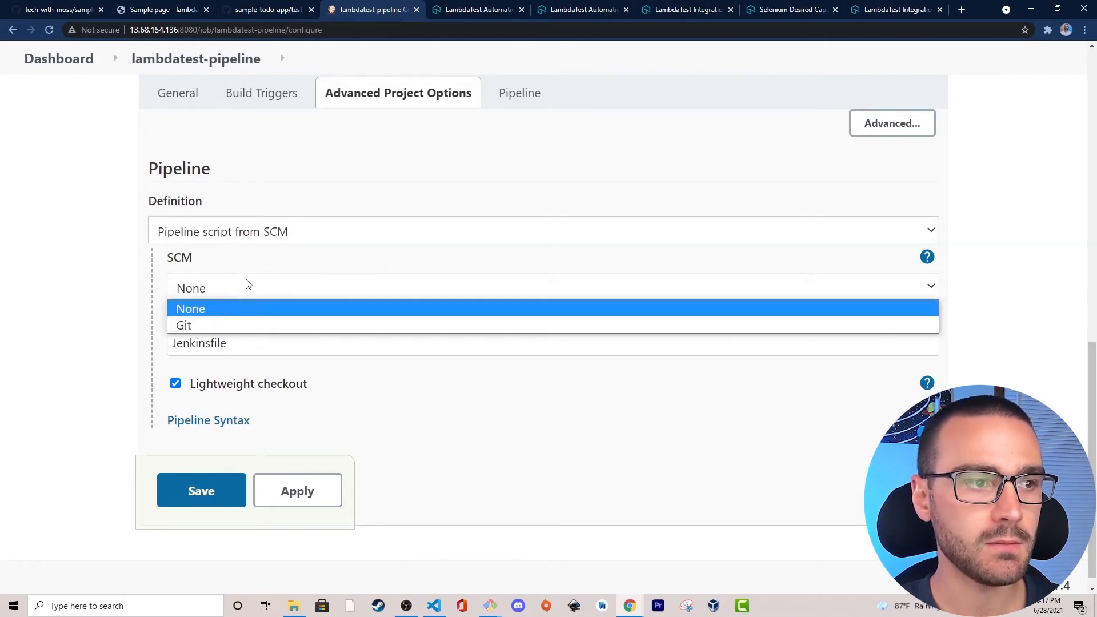
{"action": "left_click", "coordinate": [227, 322]}
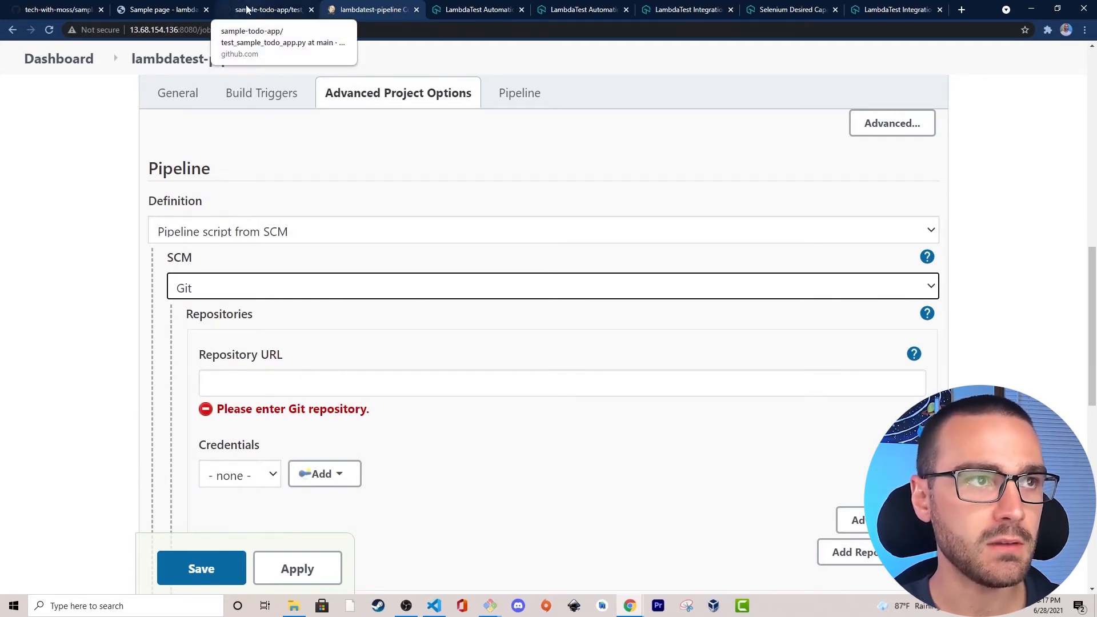
Copy the SSH clone URL of the sample-todo-app repository from its GitHub page.
{"action": "left_click", "coordinate": [271, 9]}
{"action": "scroll", "coordinate": [127, 118], "scroll_direction": "up", "scroll_amount": 3}
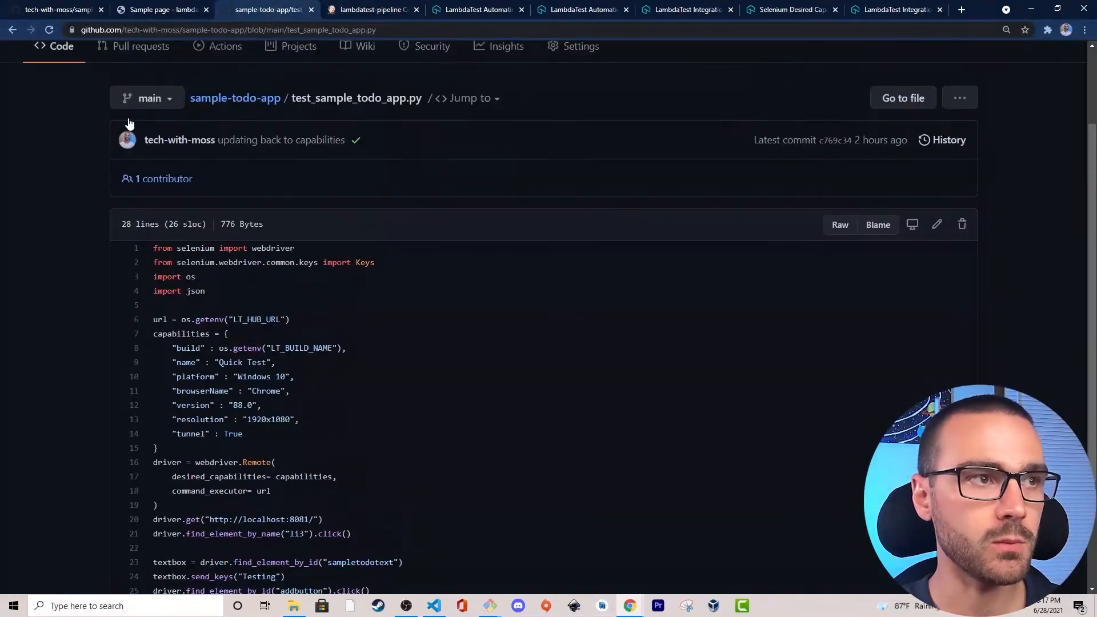
{"action": "left_click", "coordinate": [69, 171]}
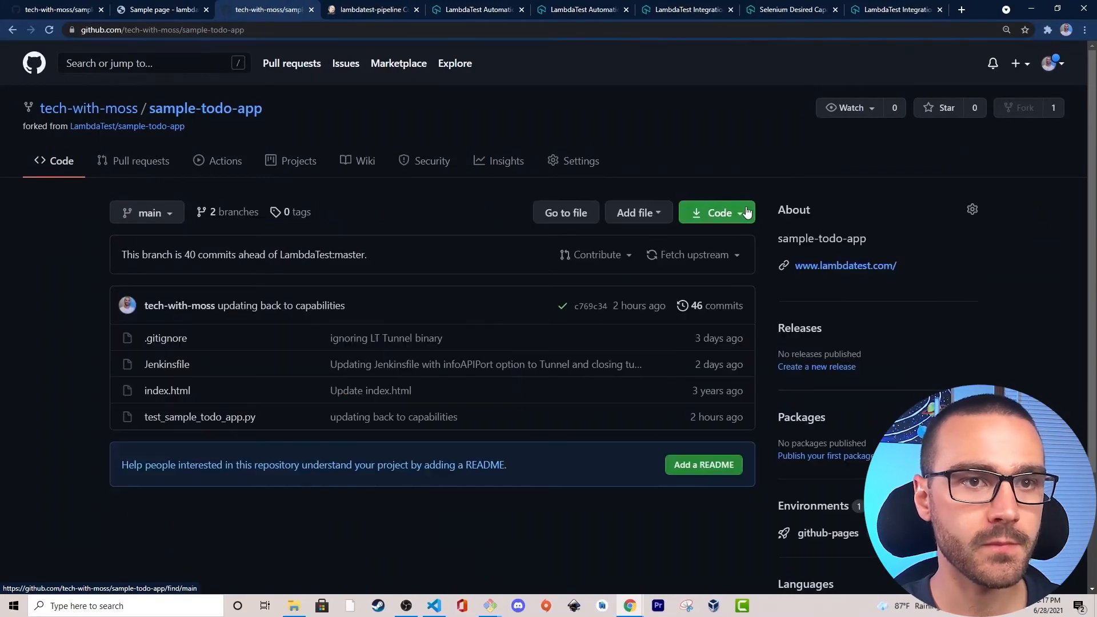
{"action": "left_click", "coordinate": [744, 214]}
{"action": "left_click", "coordinate": [724, 293]}
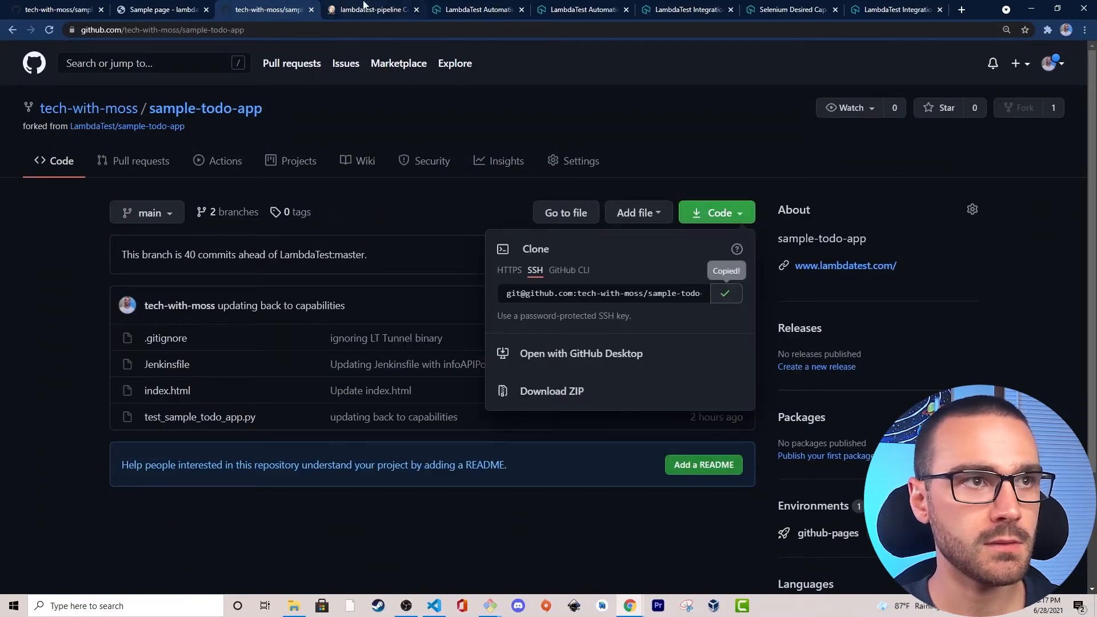
Back in the Jenkins pipeline configuration, paste the sample-todo-app SSH address as Repository URL and select the azureuser credentials.
{"action": "left_click", "coordinate": [366, 8]}
{"action": "left_click", "coordinate": [237, 382]}
{"action": "key", "text": "ctrl+v"}
{"action": "left_click", "coordinate": [32, 403]}
{"action": "scroll", "coordinate": [127, 400], "scroll_direction": "down", "scroll_amount": 1}
{"action": "scroll", "coordinate": [127, 400], "scroll_direction": "down", "scroll_amount": 2}
{"action": "left_click", "coordinate": [258, 399]}
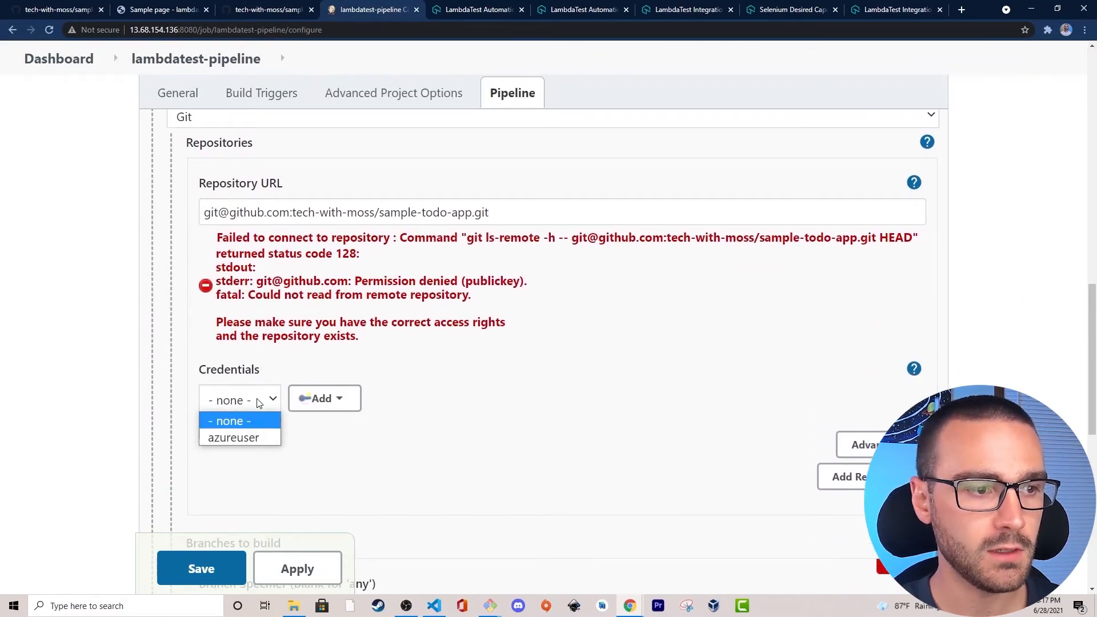
{"action": "left_click", "coordinate": [248, 437]}
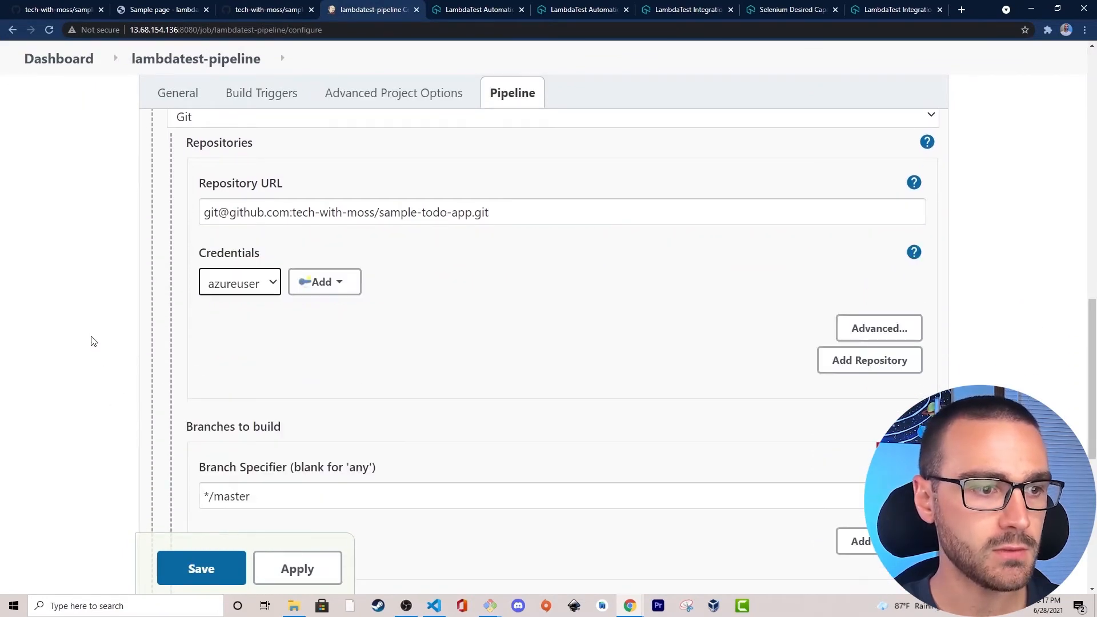
Set the Branch Specifier under Branches to build to */main.
{"action": "scroll", "coordinate": [92, 342], "scroll_direction": "down", "scroll_amount": 2}
{"action": "scroll", "coordinate": [304, 364], "scroll_direction": "down", "scroll_amount": 1}
{"action": "left_click_drag", "start_coordinate": [251, 325], "coordinate": [217, 327]}
{"action": "type", "text": "ma"}
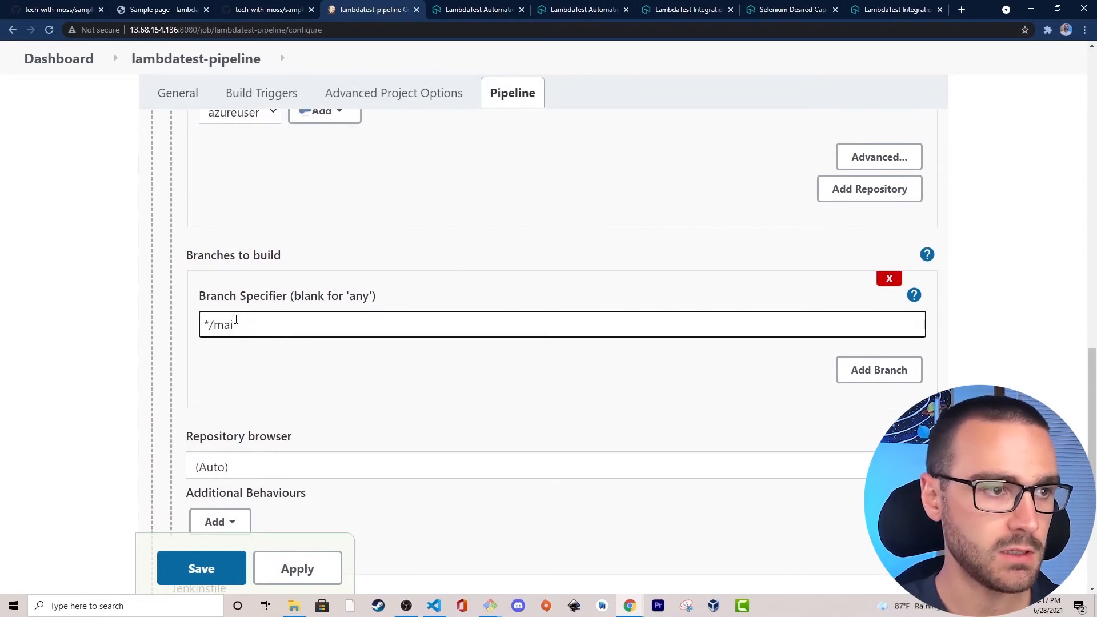
{"action": "left_click", "coordinate": [84, 322]}
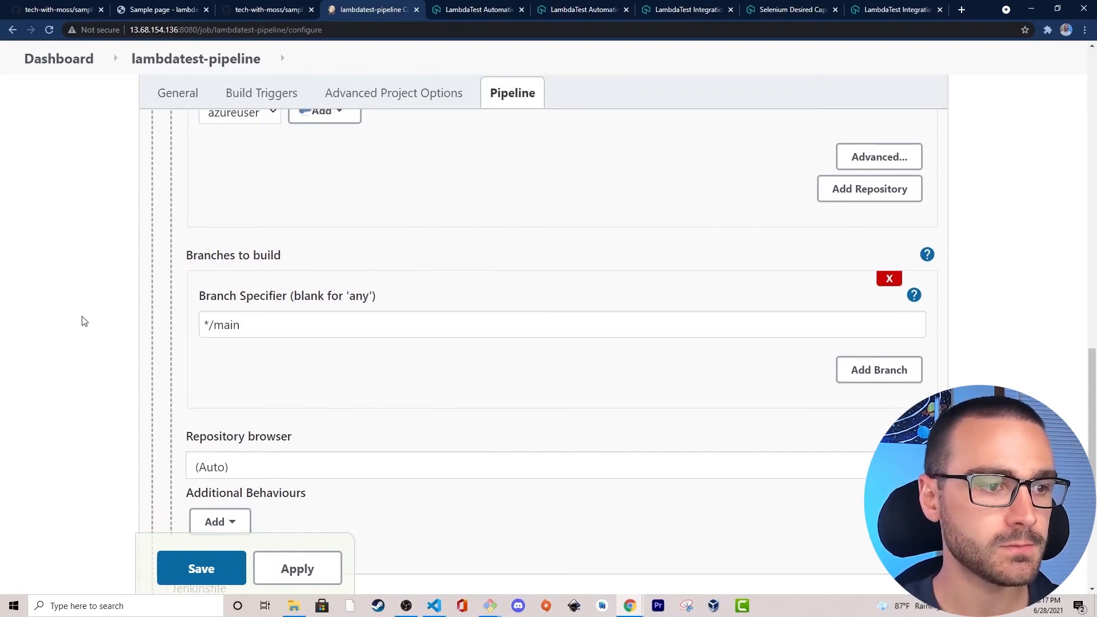
Examine the Script Path and the remaining options at the end of the pipeline configuration.
{"action": "scroll", "coordinate": [84, 322], "scroll_direction": "down", "scroll_amount": 3}
{"action": "double_click", "coordinate": [255, 421]}
{"action": "left_click", "coordinate": [61, 397]}
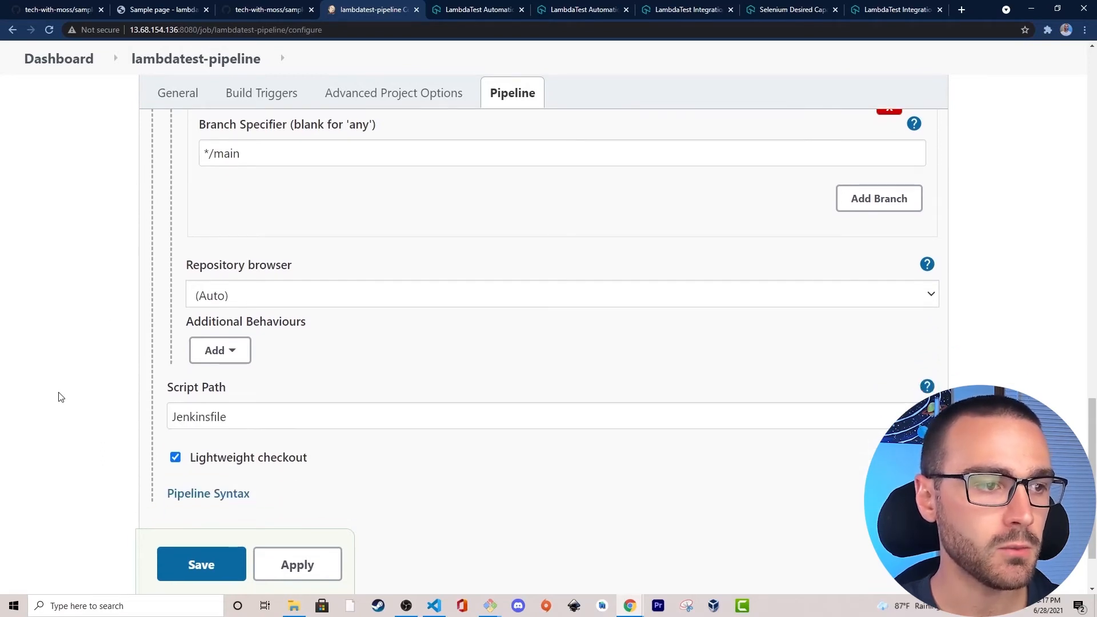
{"action": "mouse_move", "coordinate": [226, 389]}
{"action": "left_mouse_down"}
{"action": "mouse_move", "coordinate": [154, 390]}
{"action": "mouse_move", "coordinate": [230, 391]}
{"action": "left_mouse_up"}
{"action": "left_click", "coordinate": [173, 384]}
{"action": "left_click", "coordinate": [218, 385]}
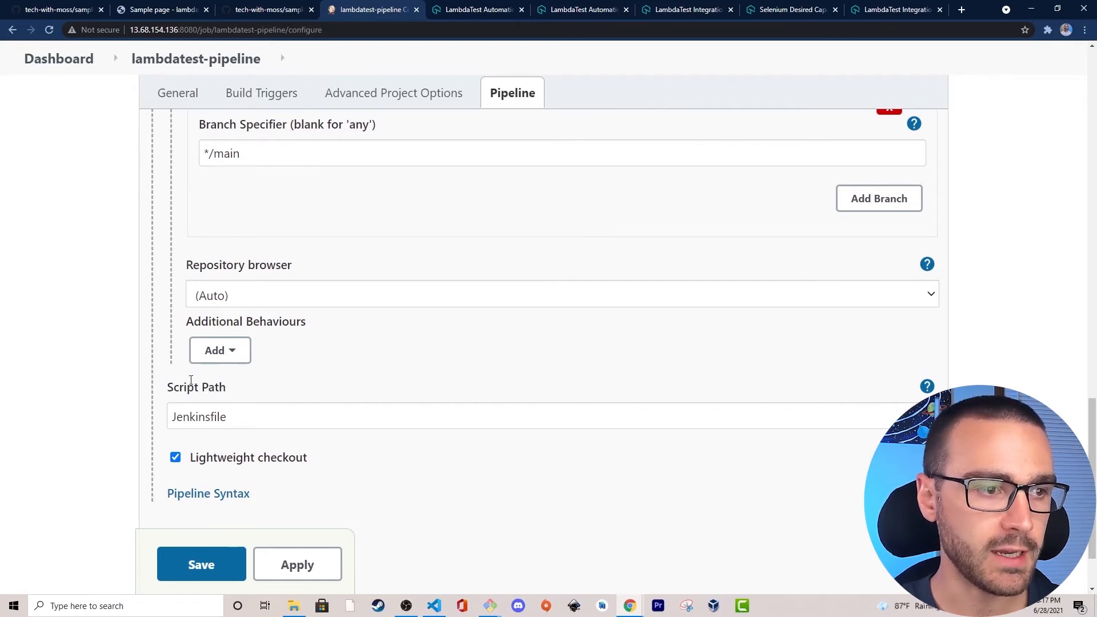
{"action": "scroll", "coordinate": [51, 378], "scroll_direction": "down", "scroll_amount": 2}
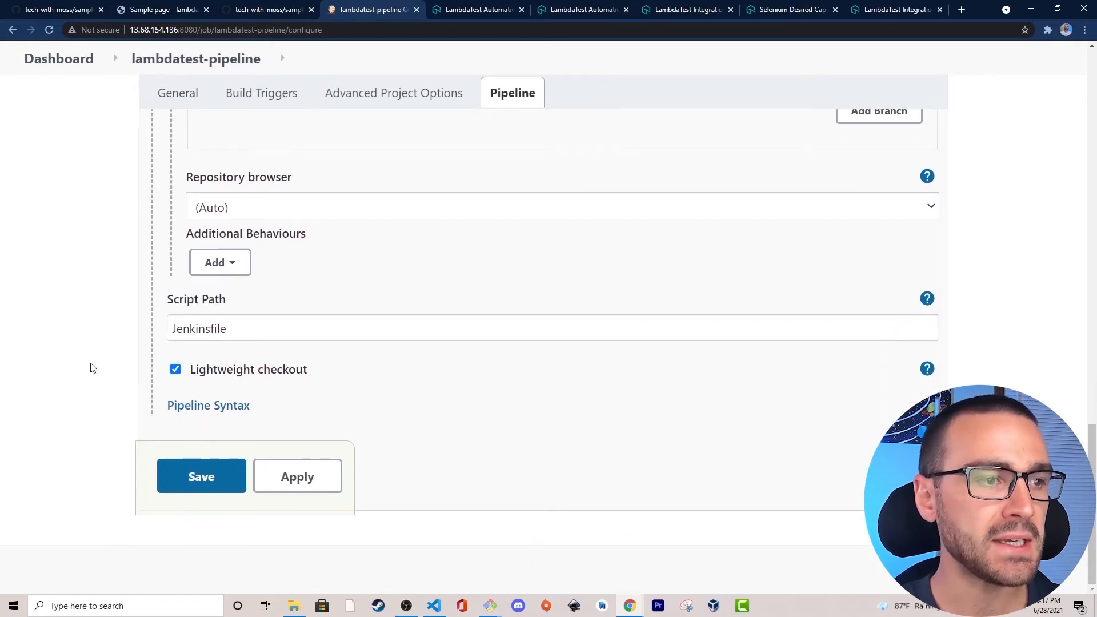
Open Pipeline Syntax in a new tab beside the pipeline configuration and go to its Declarative Directive Generator.
{"action": "right_click", "coordinate": [196, 411]}
{"action": "left_click", "coordinate": [255, 418]}
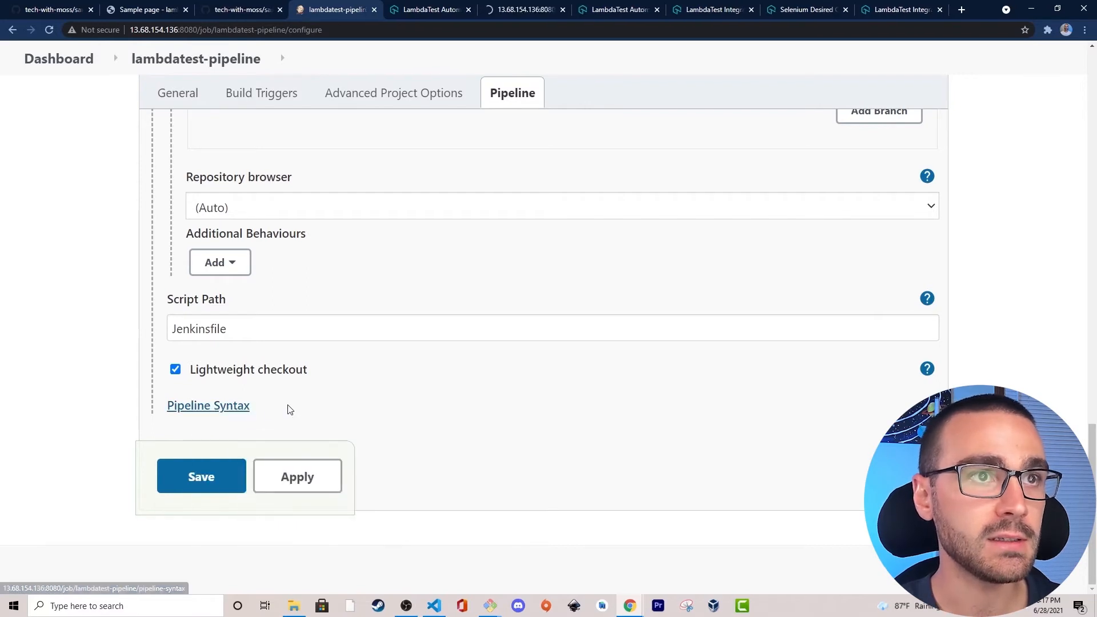
{"action": "left_click_drag", "start_coordinate": [526, 12], "coordinate": [423, 13]}
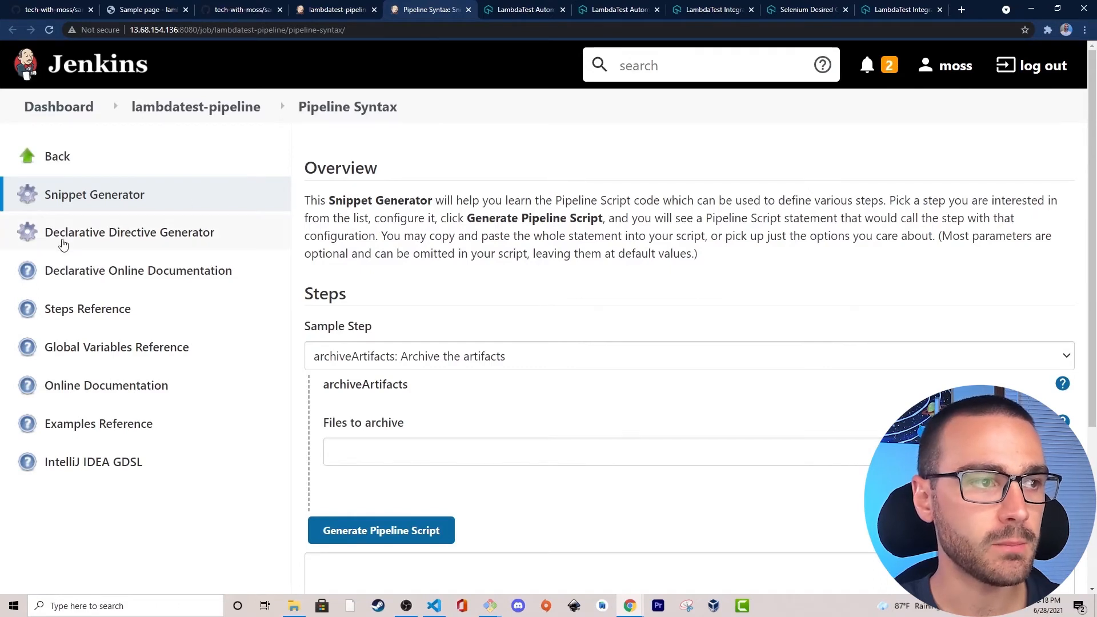
{"action": "left_click", "coordinate": [254, 242]}
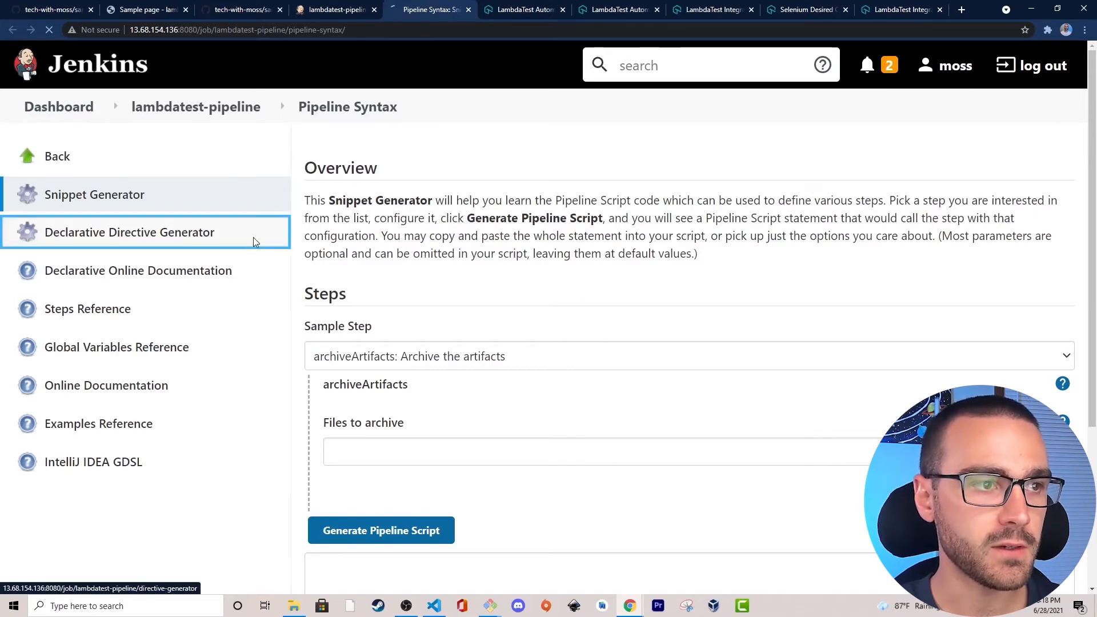
{"action": "scroll", "coordinate": [397, 194], "scroll_direction": "down", "scroll_amount": 2}
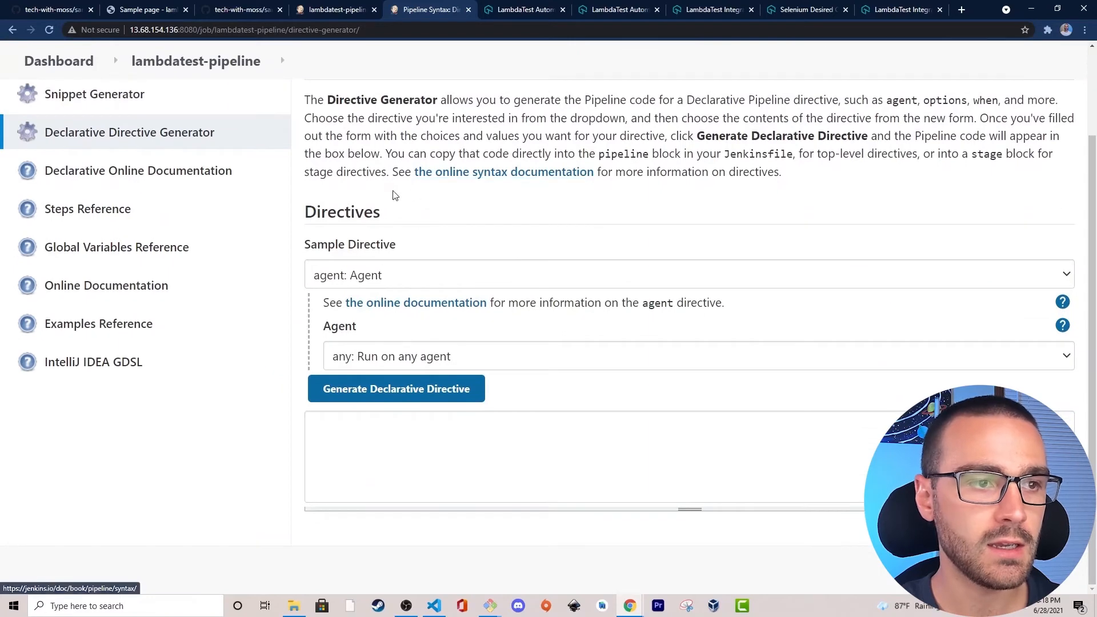
Choose the stages: Stages sample directive and add a stage named Setup.
{"action": "left_click", "coordinate": [406, 275]}
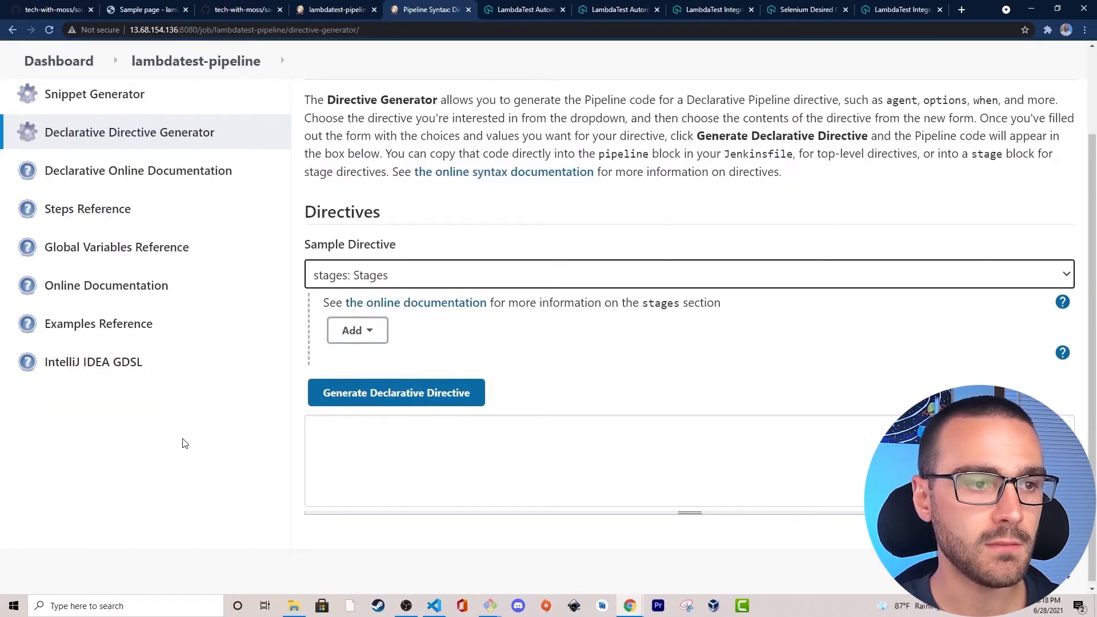
{"action": "left_click", "coordinate": [377, 333]}
{"action": "left_click", "coordinate": [356, 359]}
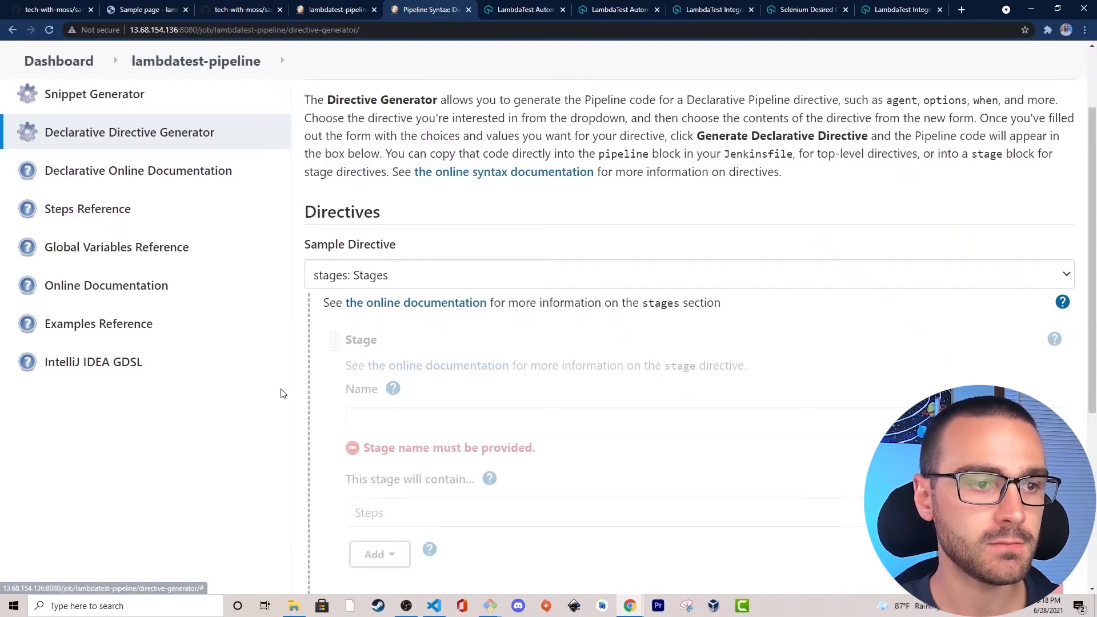
{"action": "left_click", "coordinate": [409, 420]}
{"action": "type", "text": "Setup"}
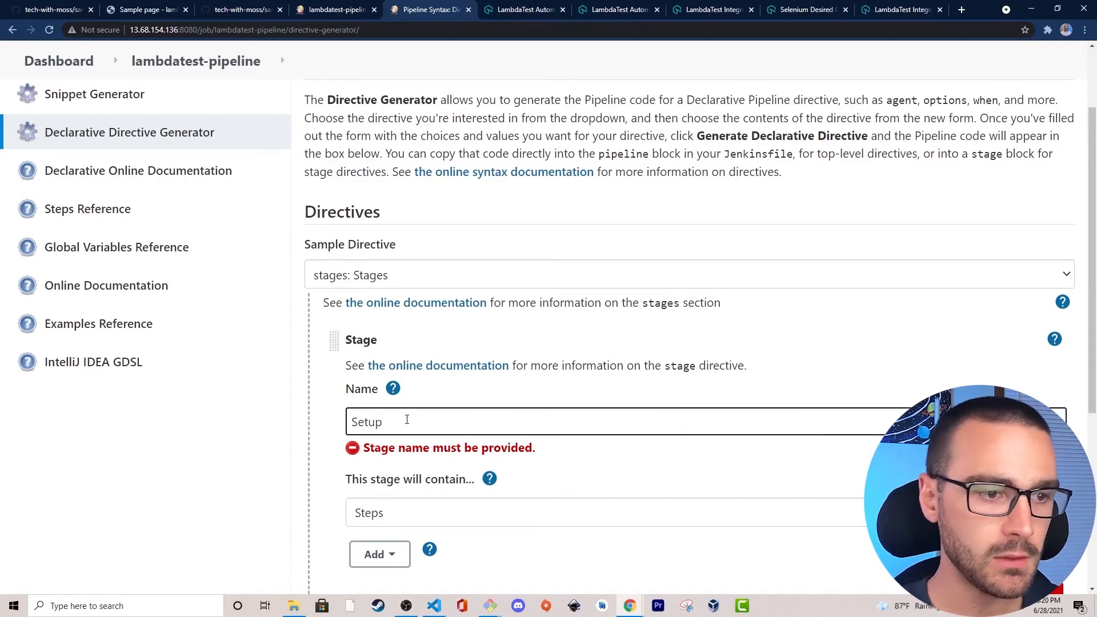
{"action": "left_click", "coordinate": [233, 455]}
Add a second stage named Test to the stages directive.
{"action": "scroll", "coordinate": [232, 453], "scroll_direction": "down", "scroll_amount": 2}
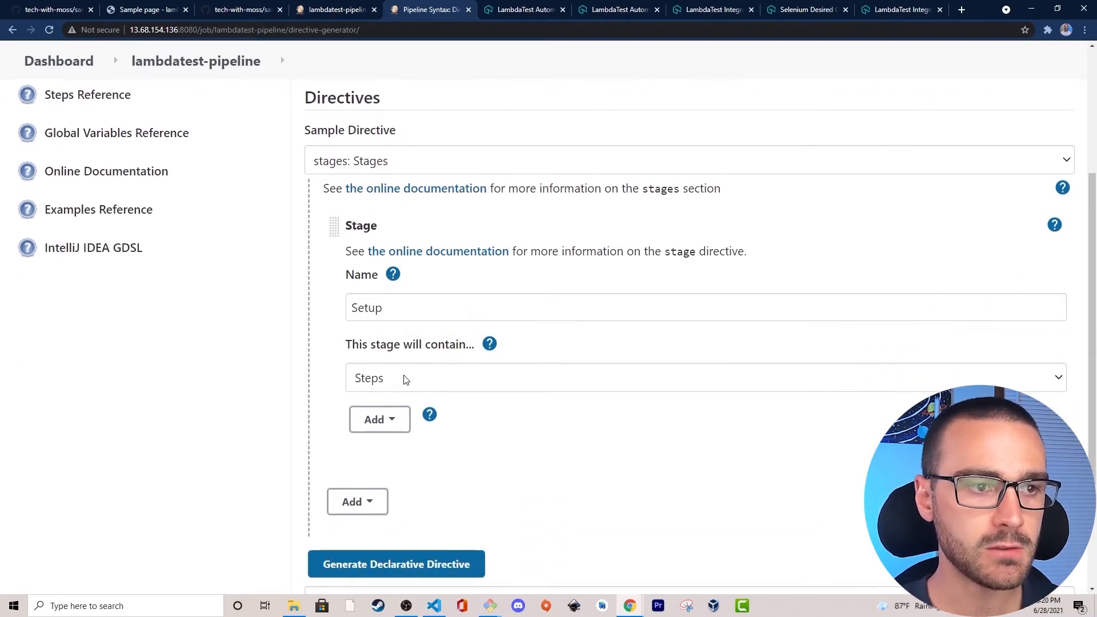
{"action": "left_click", "coordinate": [357, 507]}
{"action": "left_click", "coordinate": [358, 526]}
{"action": "scroll", "coordinate": [277, 497], "scroll_direction": "down", "scroll_amount": 2}
{"action": "left_click", "coordinate": [425, 490]}
{"action": "type", "text": "Test"}
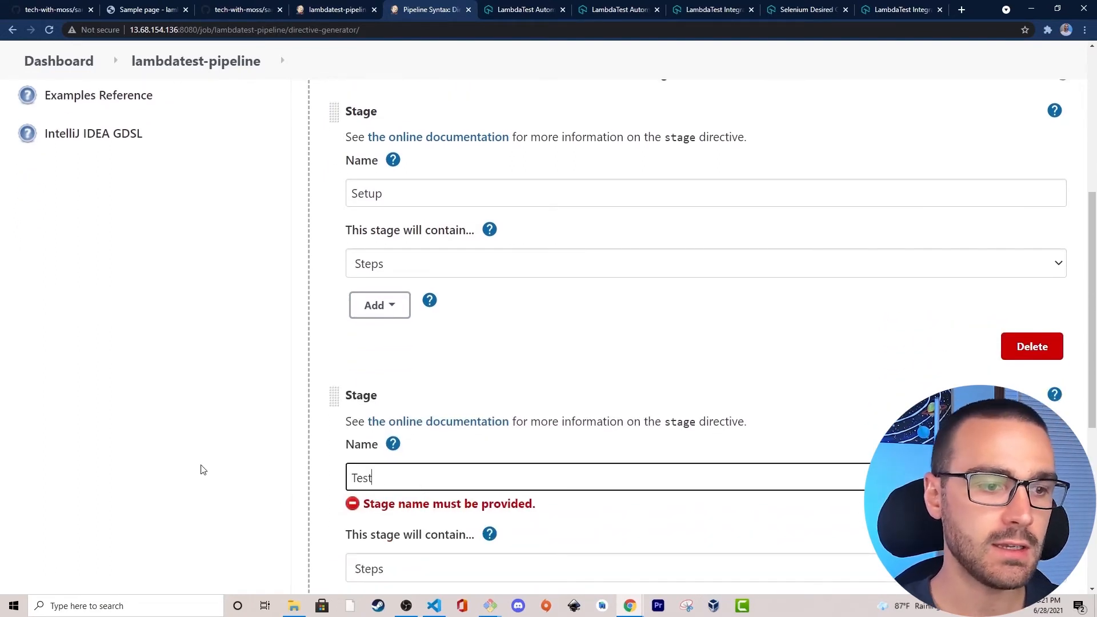
{"action": "left_click", "coordinate": [203, 472]}
Generate the declarative directive for the Setup and Test stages and review the resulting code.
{"action": "scroll", "coordinate": [324, 470], "scroll_direction": "down", "scroll_amount": 2}
{"action": "scroll", "coordinate": [274, 428], "scroll_direction": "down", "scroll_amount": 1}
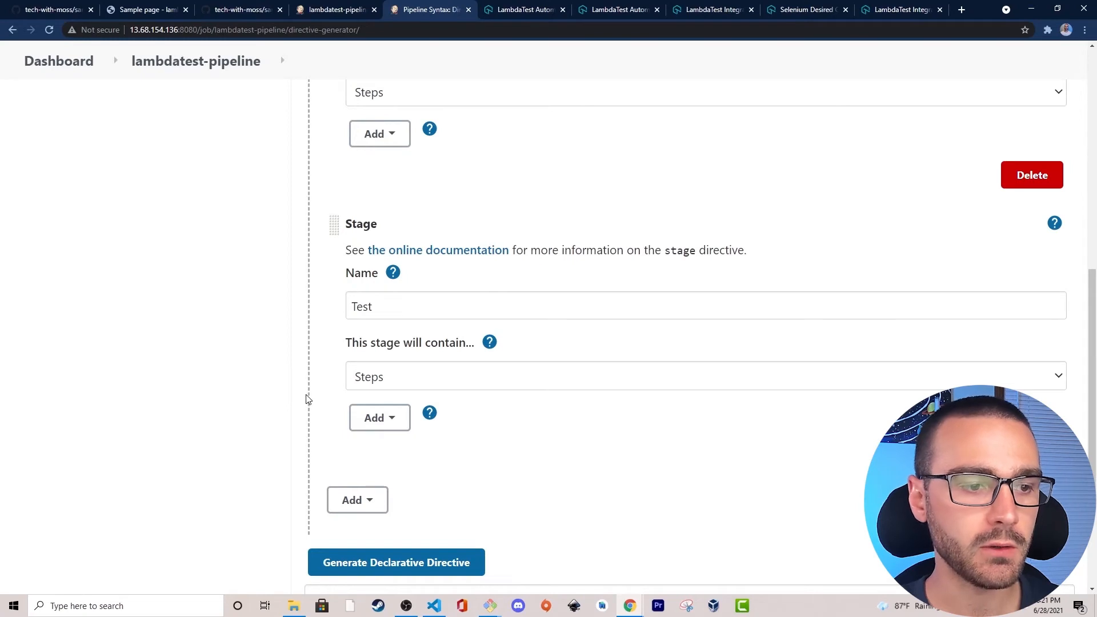
{"action": "scroll", "coordinate": [393, 377], "scroll_direction": "down", "scroll_amount": 1}
{"action": "scroll", "coordinate": [320, 421], "scroll_direction": "down", "scroll_amount": 1}
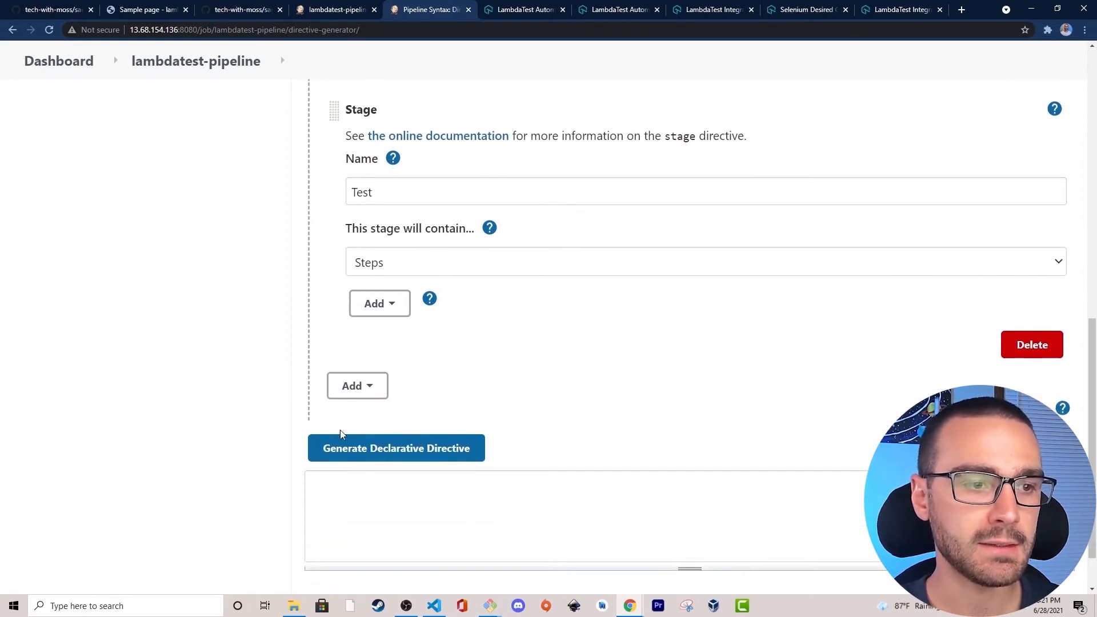
{"action": "left_click", "coordinate": [366, 453]}
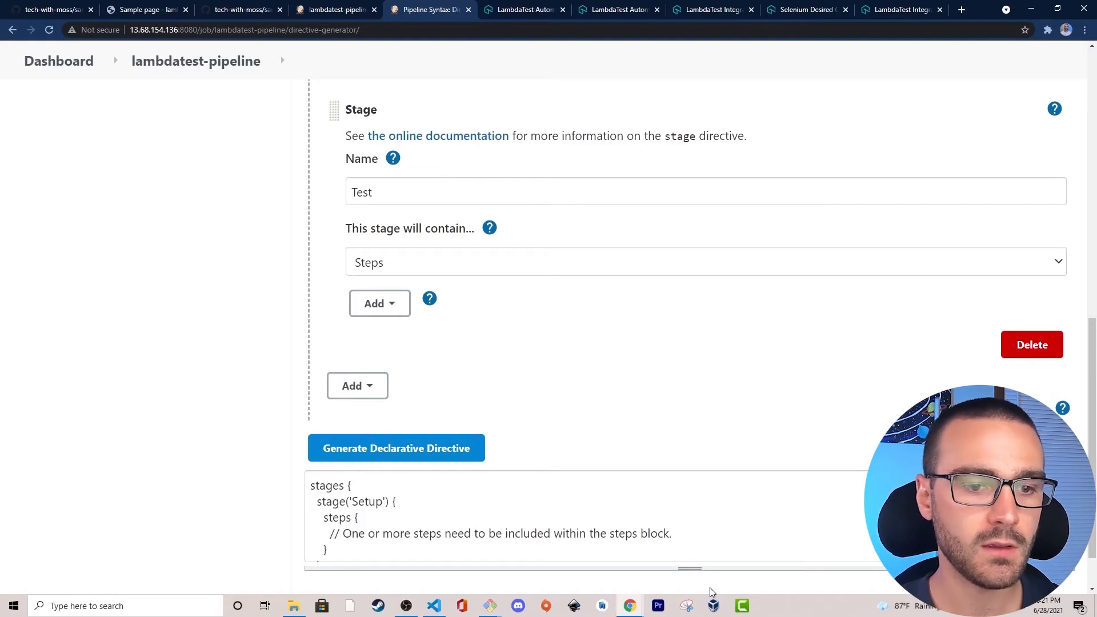
{"action": "scroll", "coordinate": [654, 521], "scroll_direction": "down", "scroll_amount": 2}
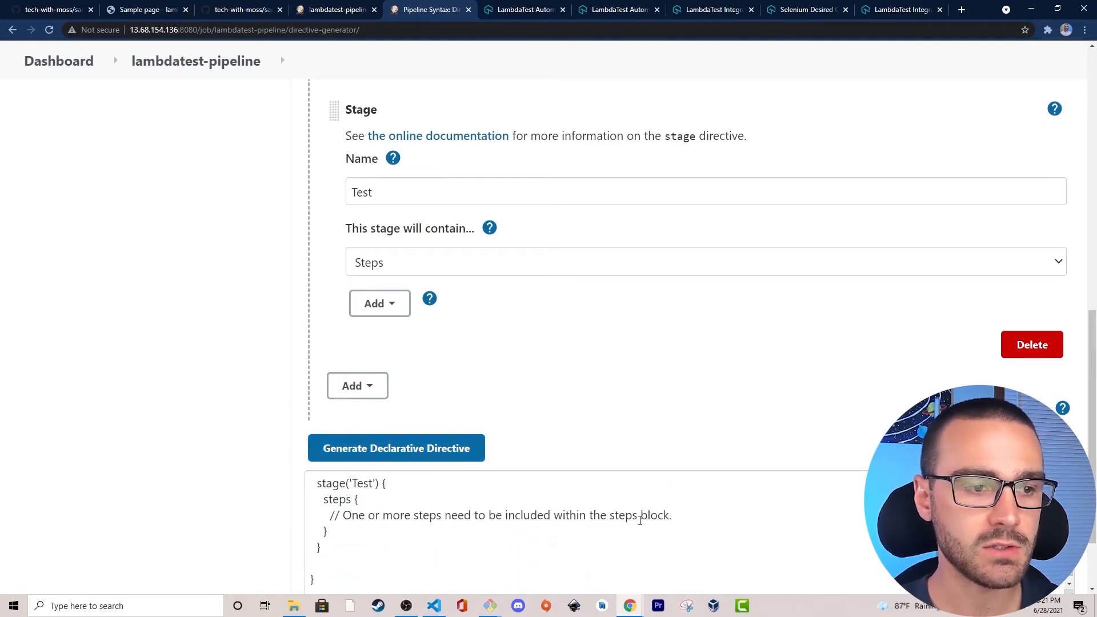
{"action": "scroll", "coordinate": [344, 571], "scroll_direction": "down", "scroll_amount": 3}
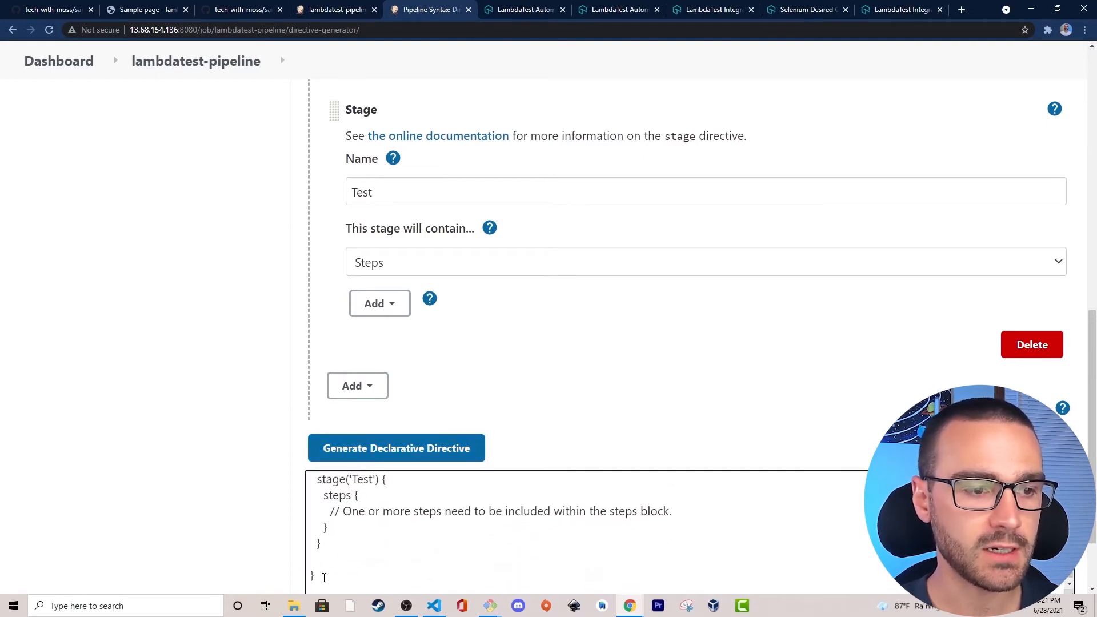
Copy the entire generated stages directive with its Setup and Test stages.
{"action": "left_click_drag", "start_coordinate": [324, 473], "coordinate": [298, 392]}
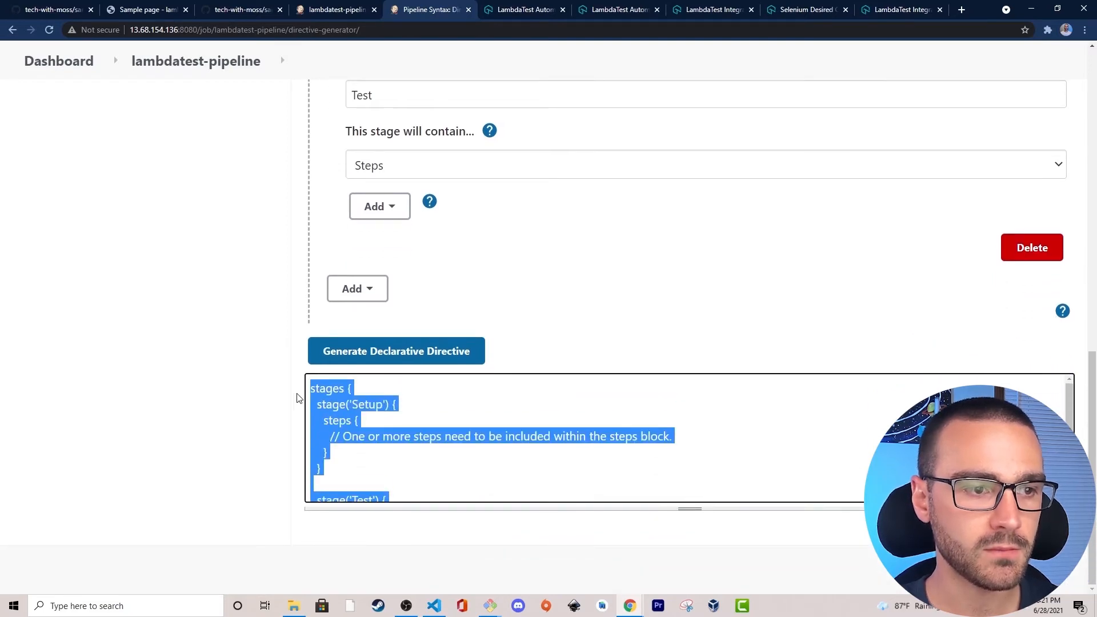
{"action": "right_click", "coordinate": [330, 389]}
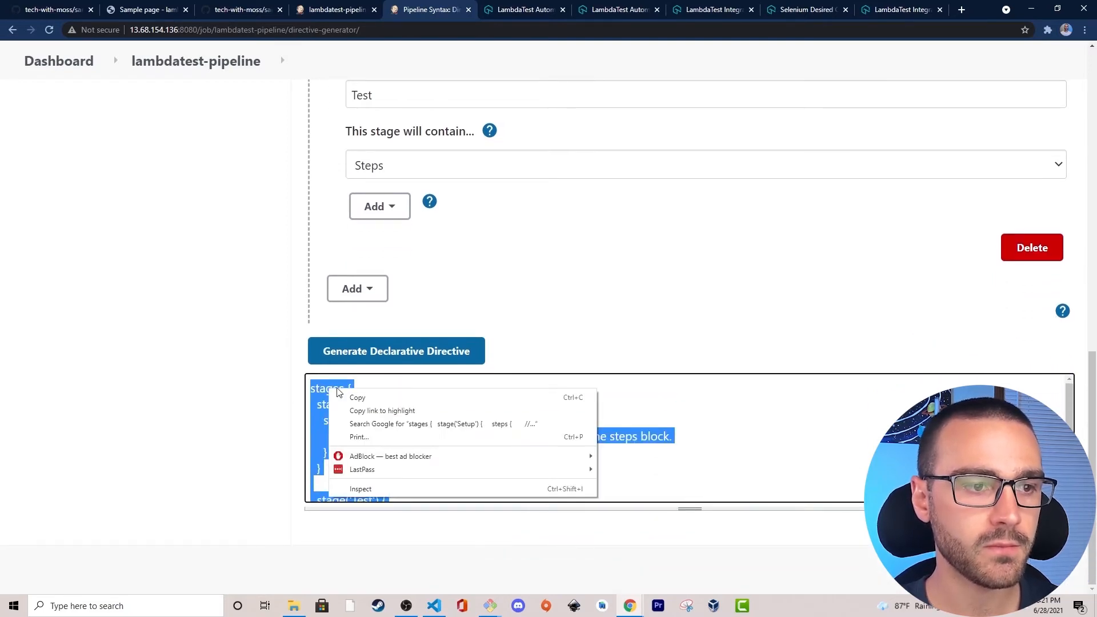
{"action": "left_click", "coordinate": [383, 397]}
{"action": "left_click", "coordinate": [240, 400]}
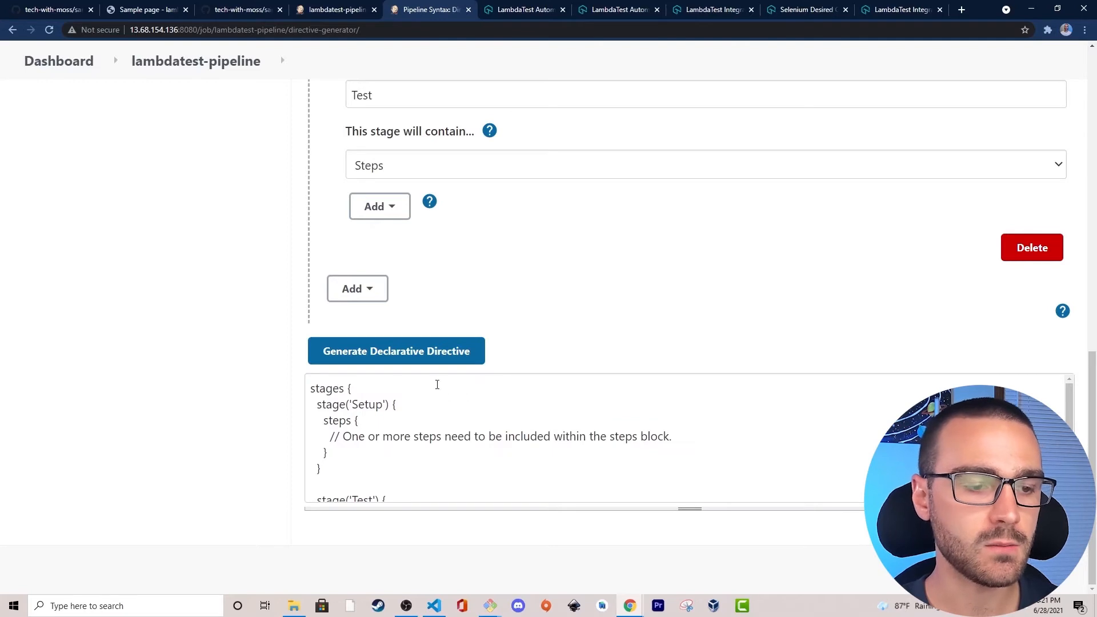
Switch to Visual Studio Code and write a pipeline block with agent any, pasting the copied stages directive inside it.
{"action": "left_click", "coordinate": [434, 606]}
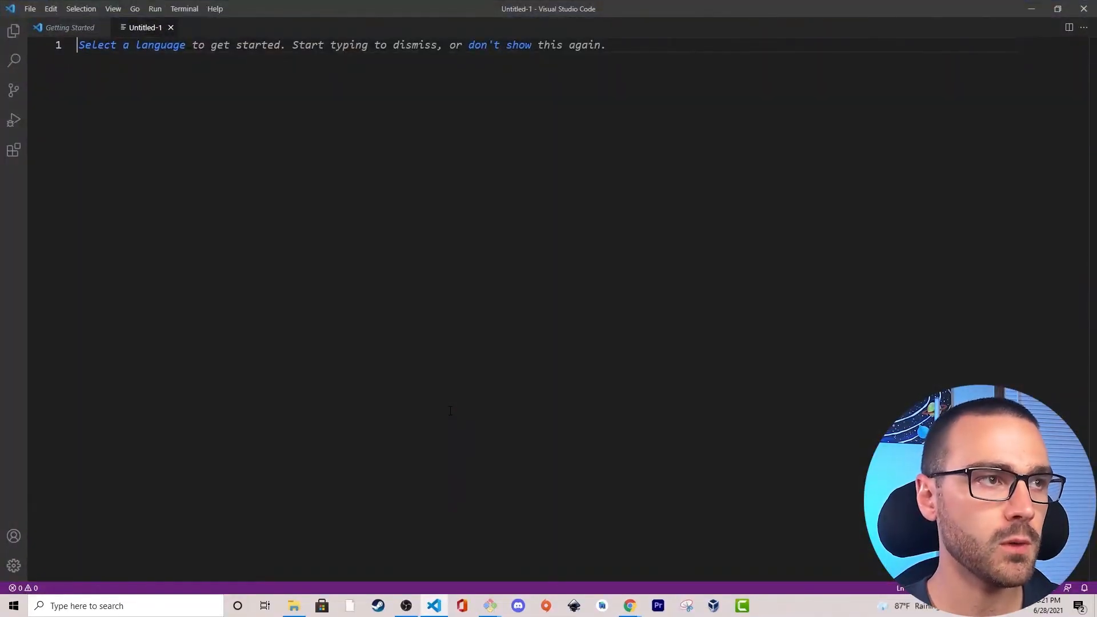
{"action": "type", "text": "pipeline {"}
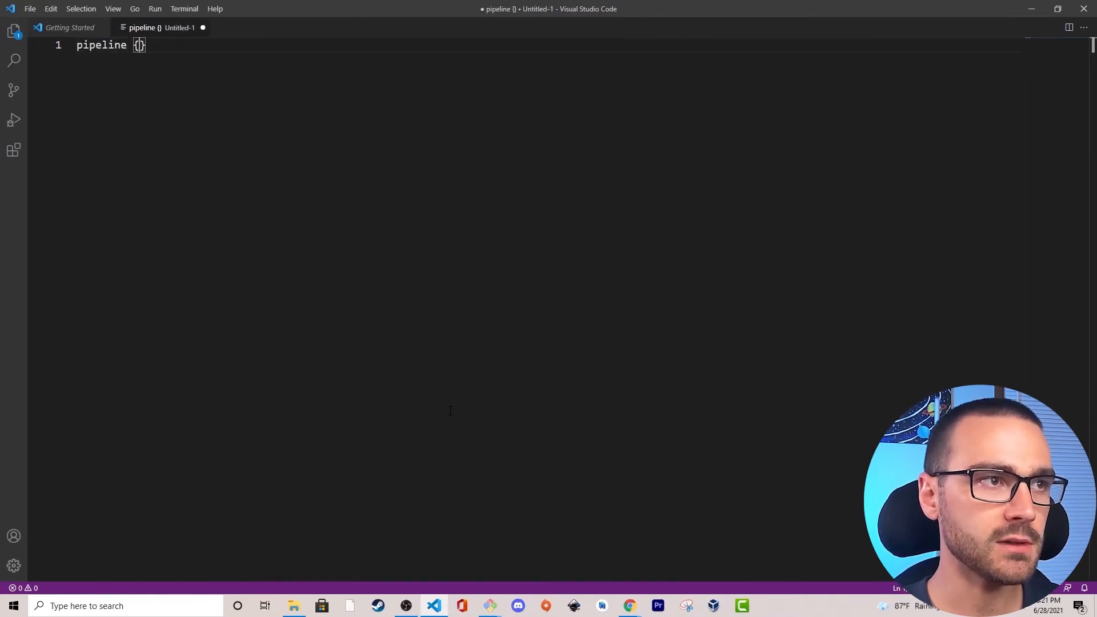
{"action": "key", "text": "Return"}
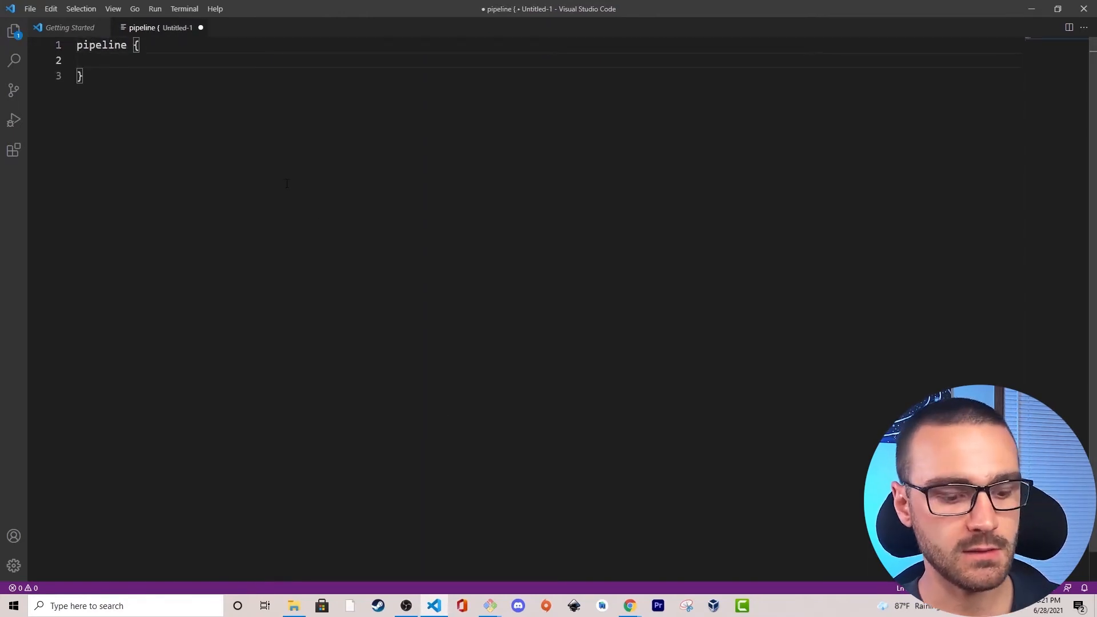
{"action": "type", "text": "agent any"}
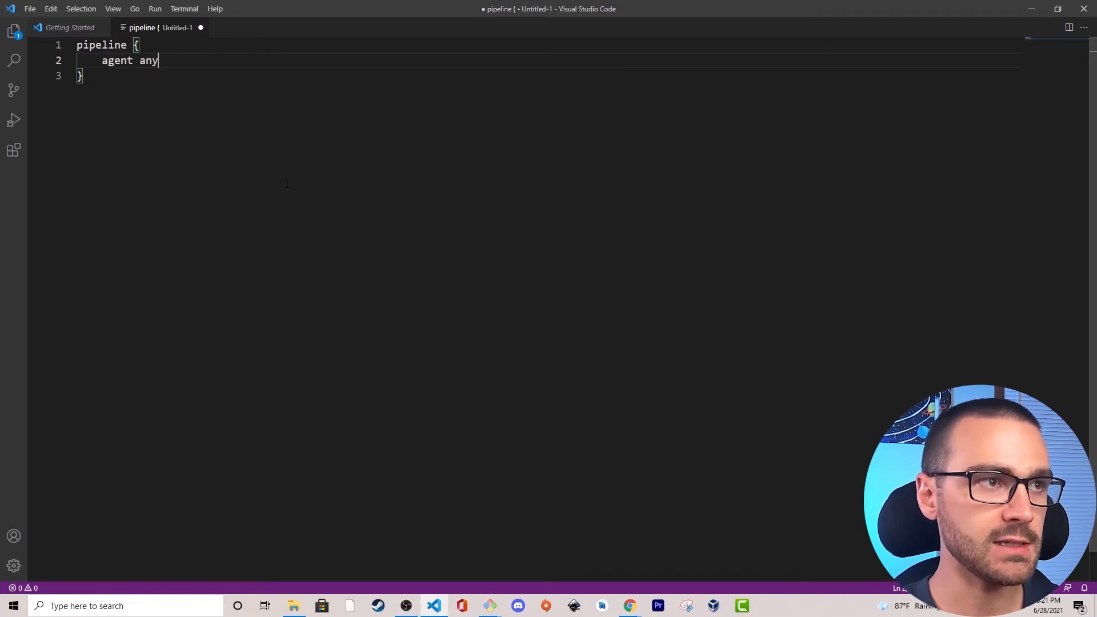
{"action": "key", "text": "Return"}
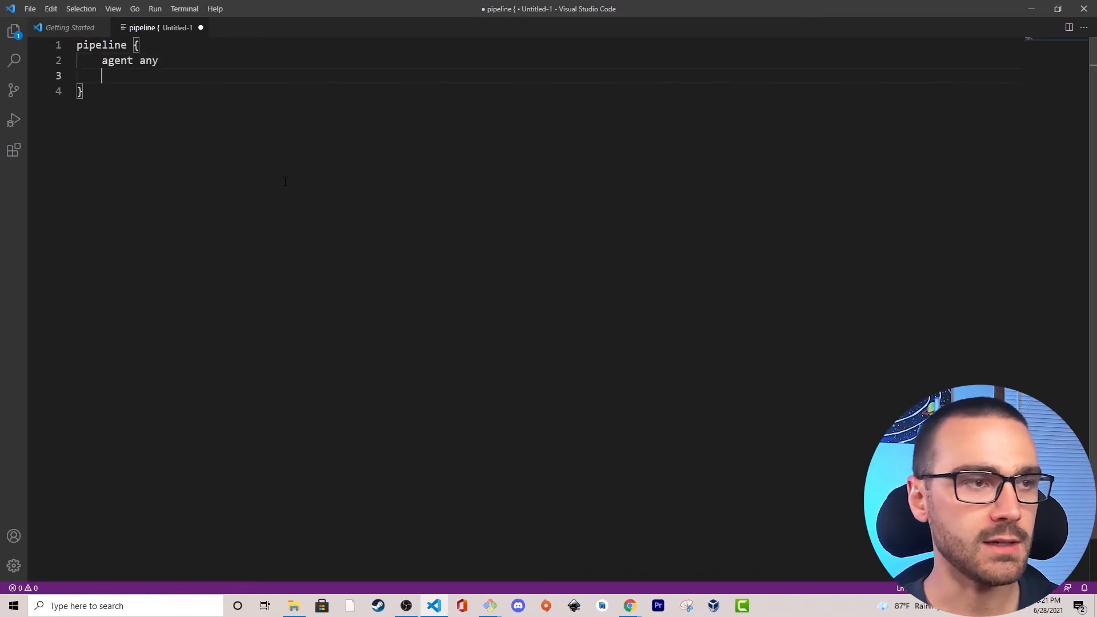
{"action": "key", "text": "ctrl+v"}
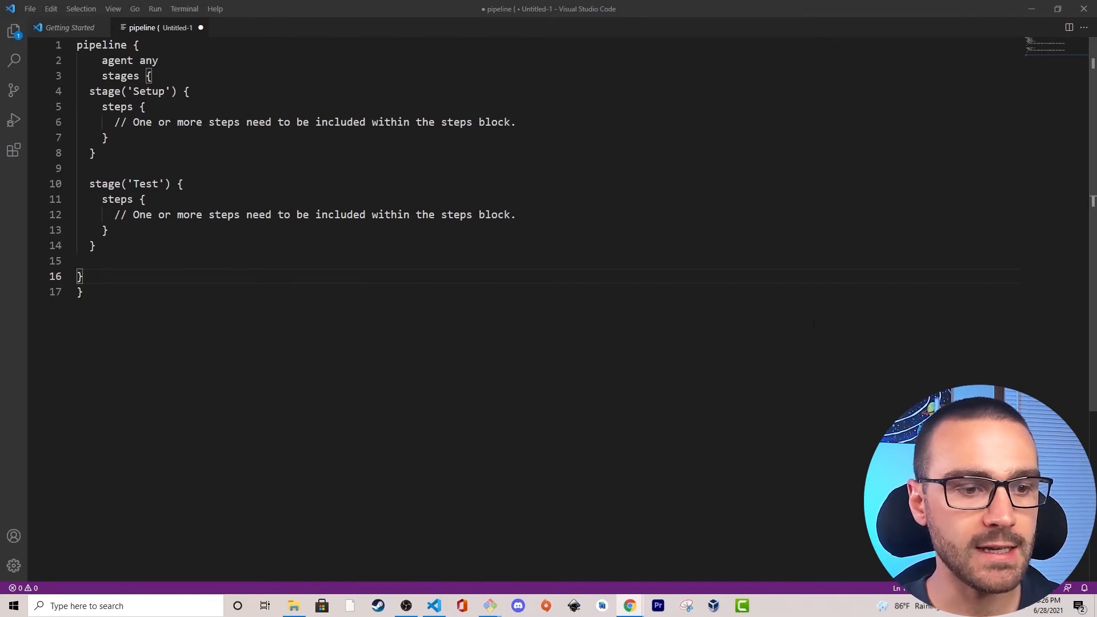
Return to Chrome and open the Testing Locally Hosted Pages topic in the LambdaTest documentation.
{"action": "left_click", "coordinate": [436, 605]}
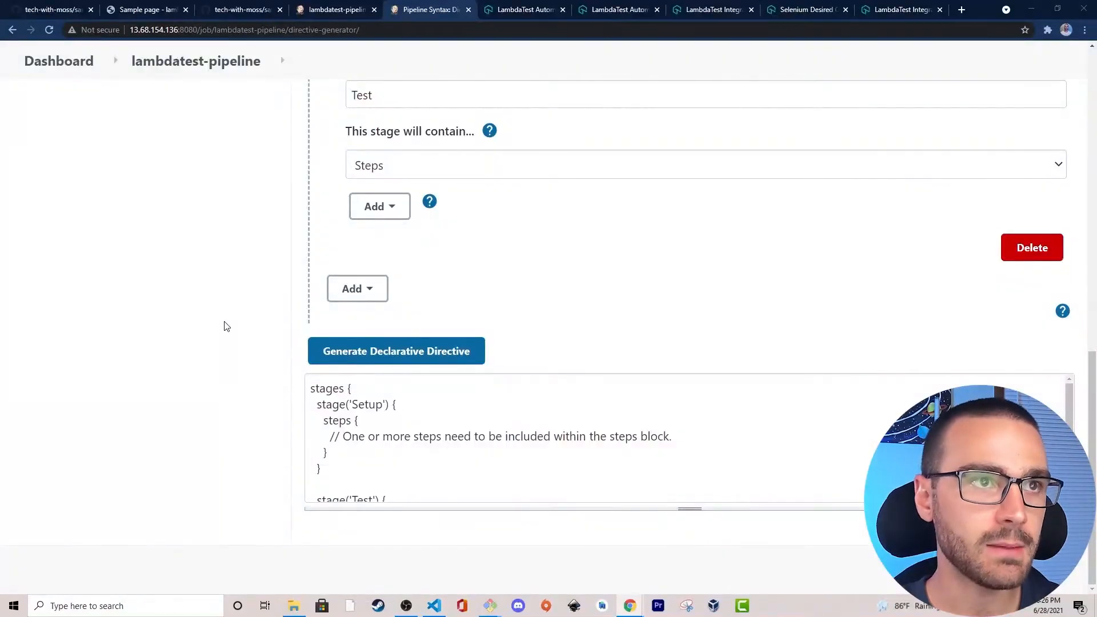
{"action": "left_click", "coordinate": [611, 10]}
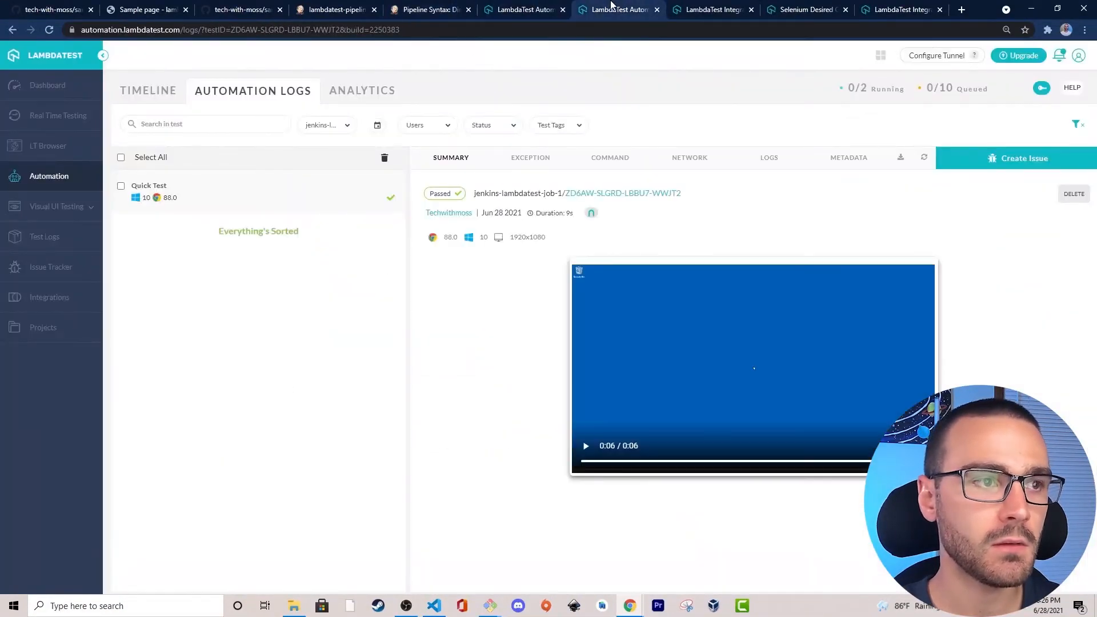
{"action": "left_click", "coordinate": [696, 7]}
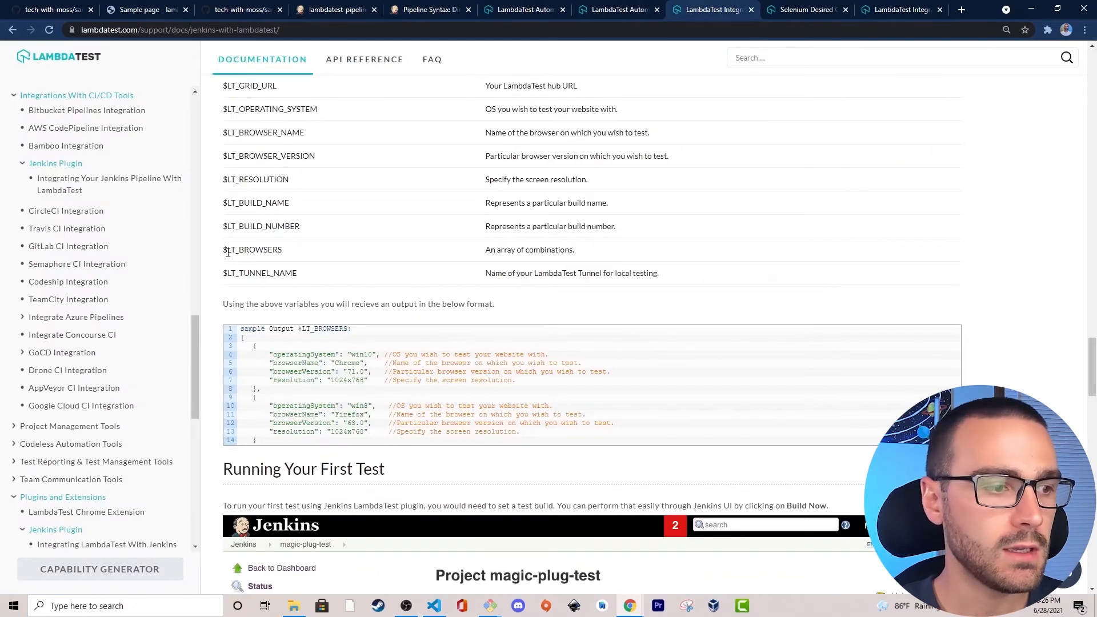
{"action": "scroll", "coordinate": [142, 358], "scroll_direction": "down", "scroll_amount": 4}
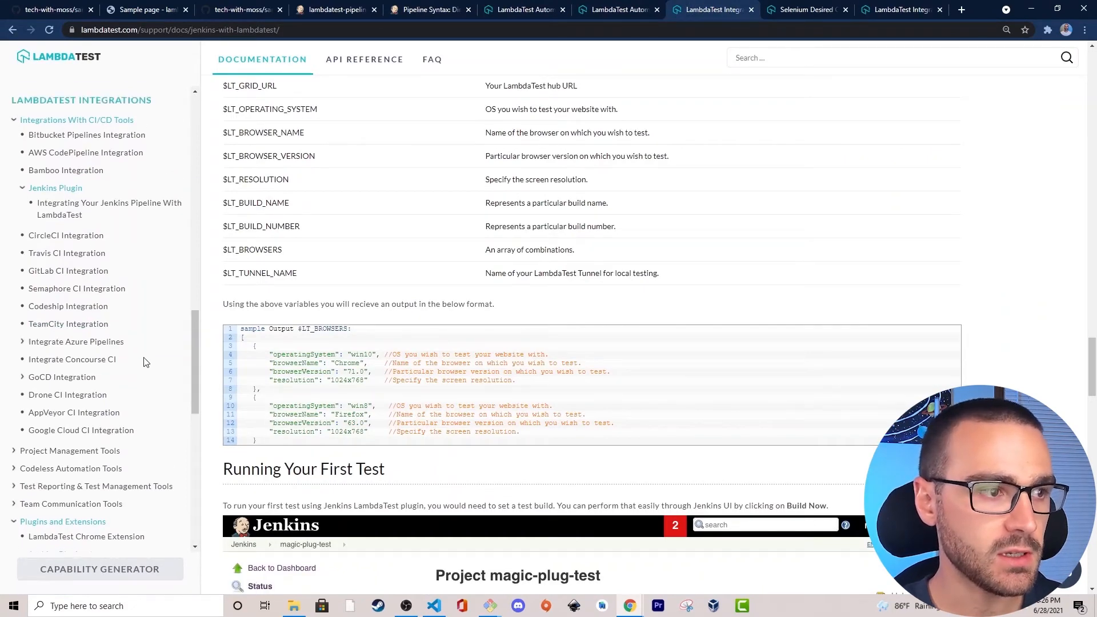
{"action": "scroll", "coordinate": [85, 332], "scroll_direction": "down", "scroll_amount": 6}
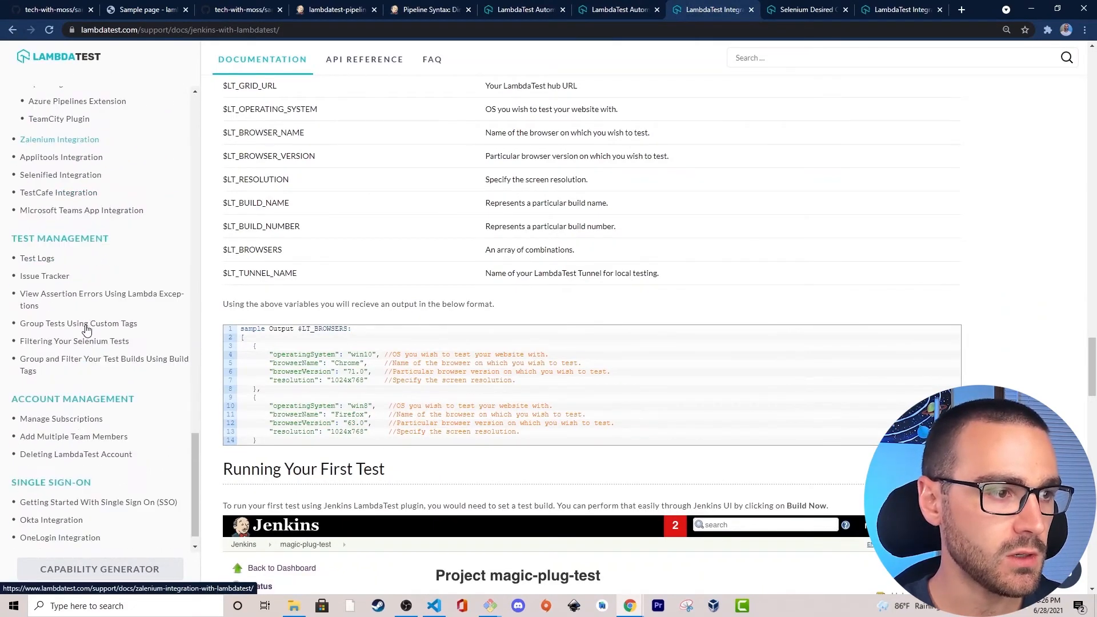
{"action": "scroll", "coordinate": [84, 321], "scroll_direction": "up", "scroll_amount": 10}
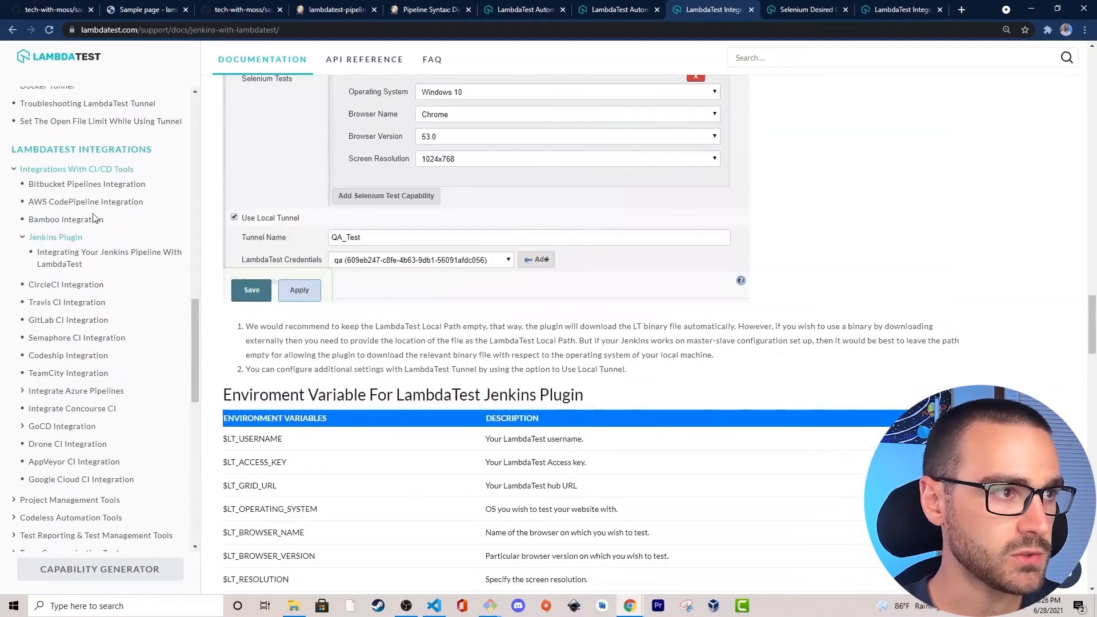
{"action": "scroll", "coordinate": [91, 294], "scroll_direction": "up", "scroll_amount": 1}
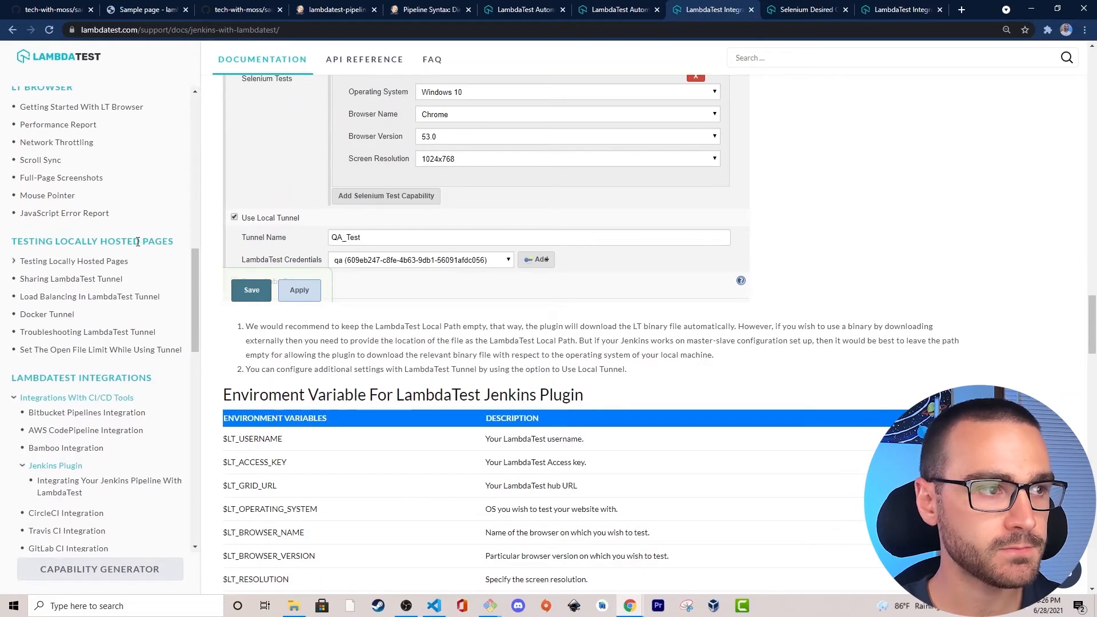
{"action": "left_click", "coordinate": [56, 263]}
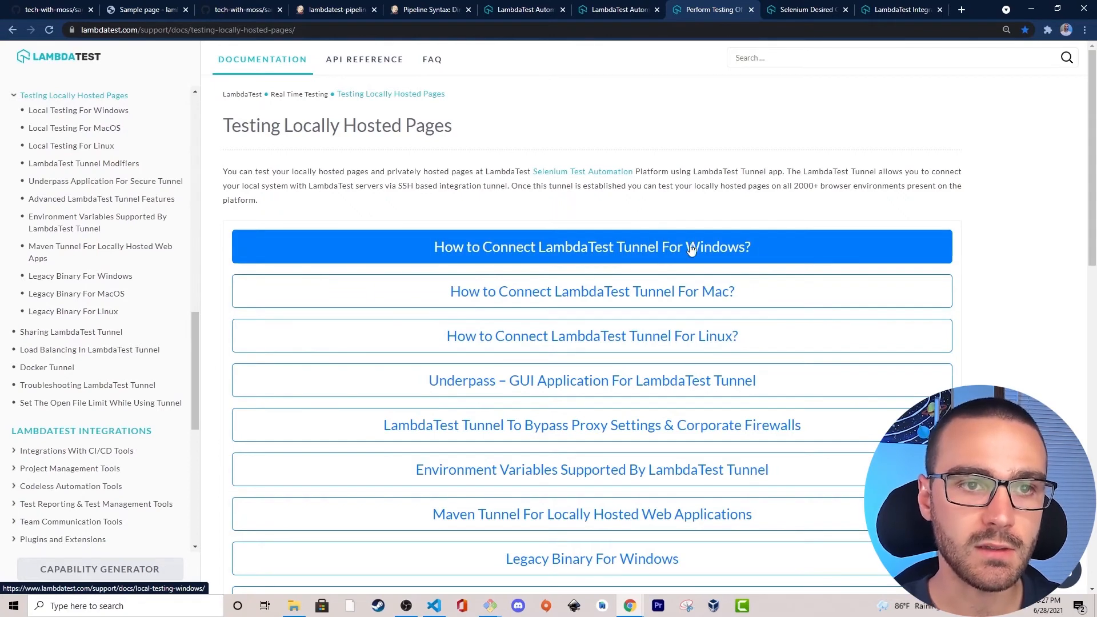
Open the guide for connecting LambdaTest Tunnel on Linux and copy the link address of the 64-bit tunnel ZIP download.
{"action": "left_click", "coordinate": [431, 341]}
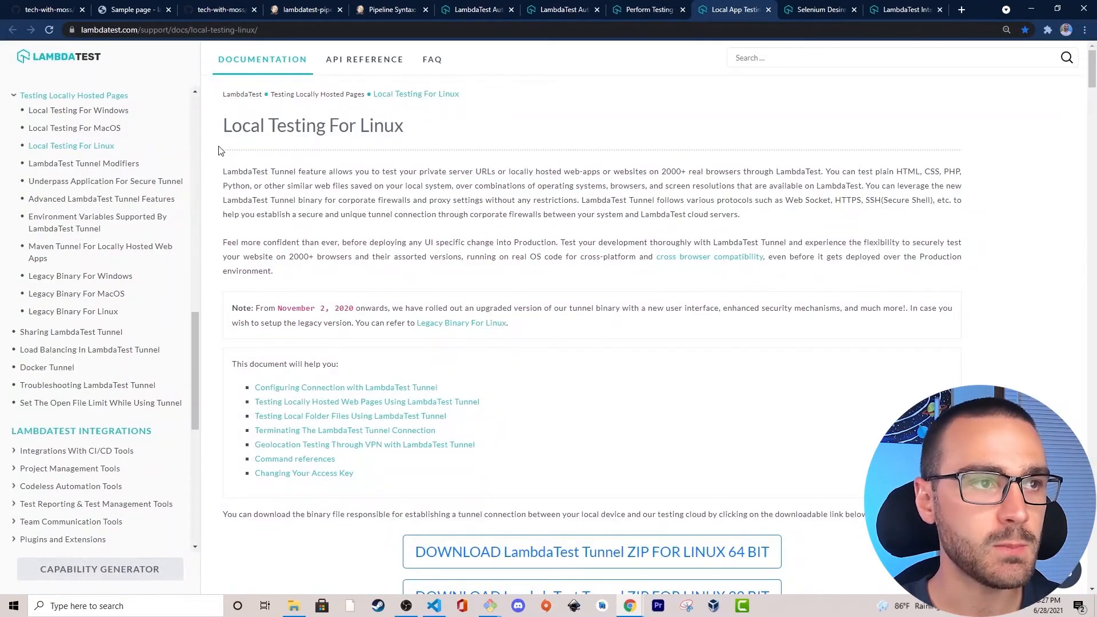
{"action": "scroll", "coordinate": [479, 218], "scroll_direction": "down", "scroll_amount": 2}
{"action": "scroll", "coordinate": [478, 217], "scroll_direction": "down", "scroll_amount": 2}
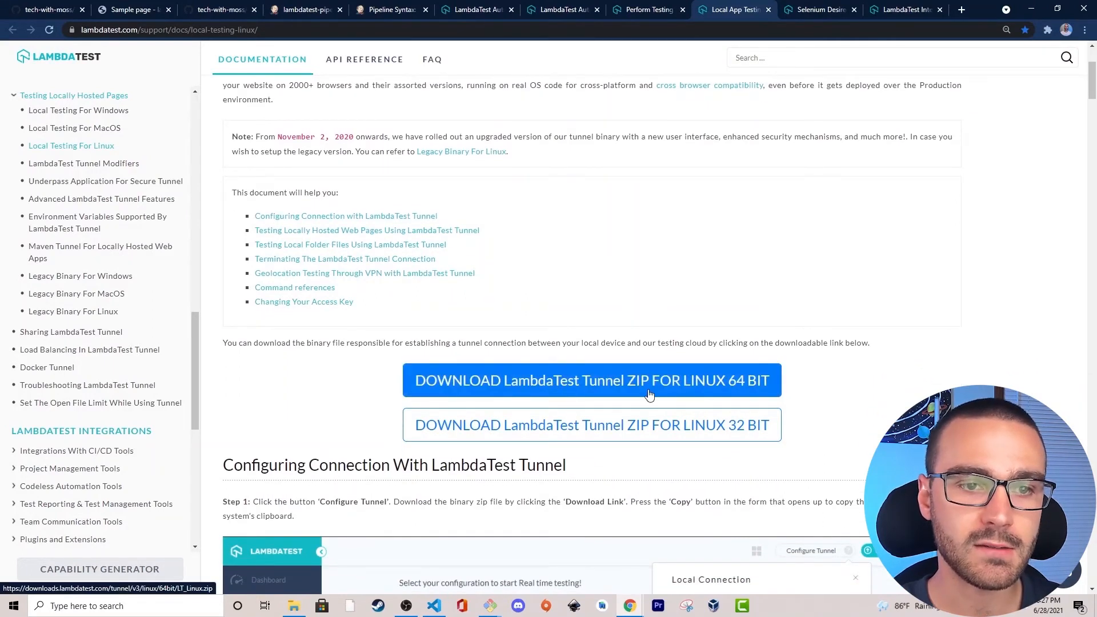
{"action": "right_click", "coordinate": [564, 379]}
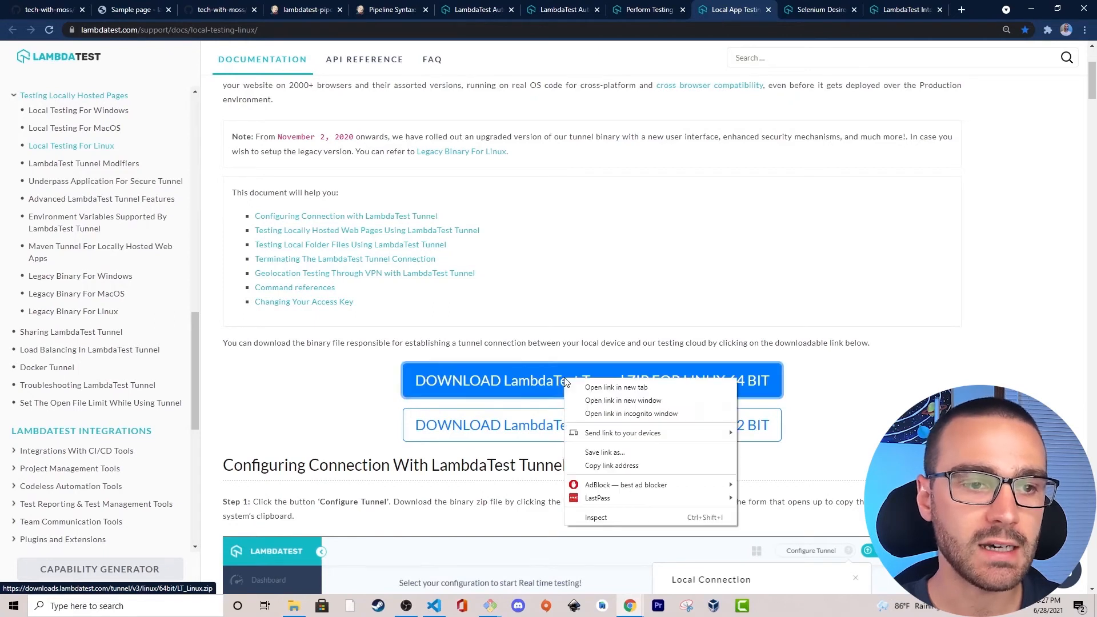
{"action": "left_click", "coordinate": [667, 468]}
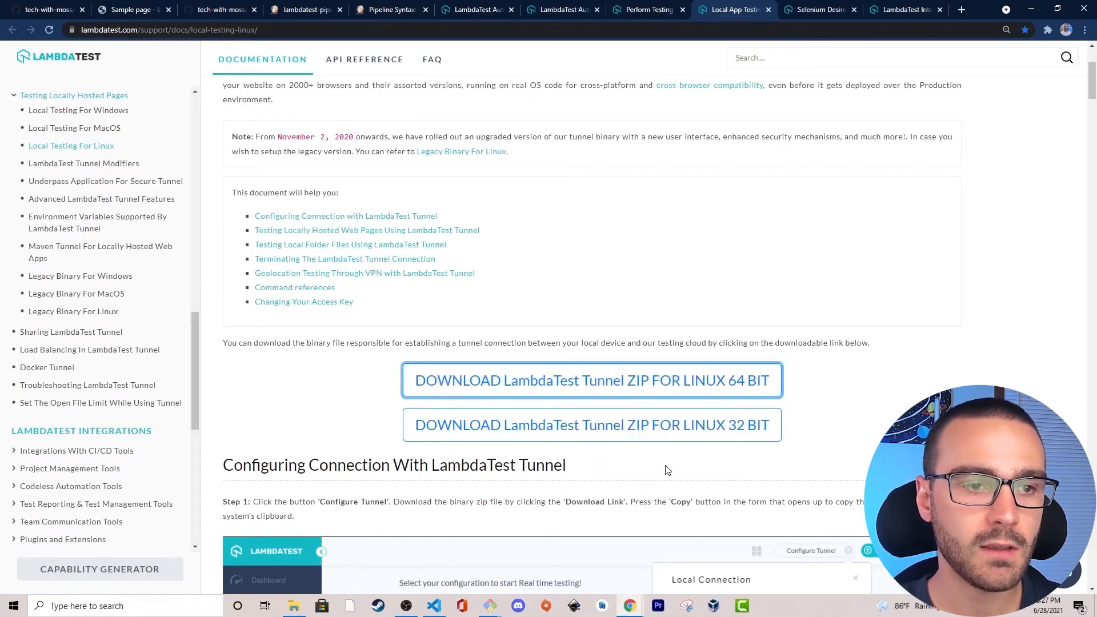
In Visual Studio Code, replace the Setup stage's placeholder comment with an sh step running wget on the copied LT_Linux.zip link.
{"action": "left_click", "coordinate": [434, 605]}
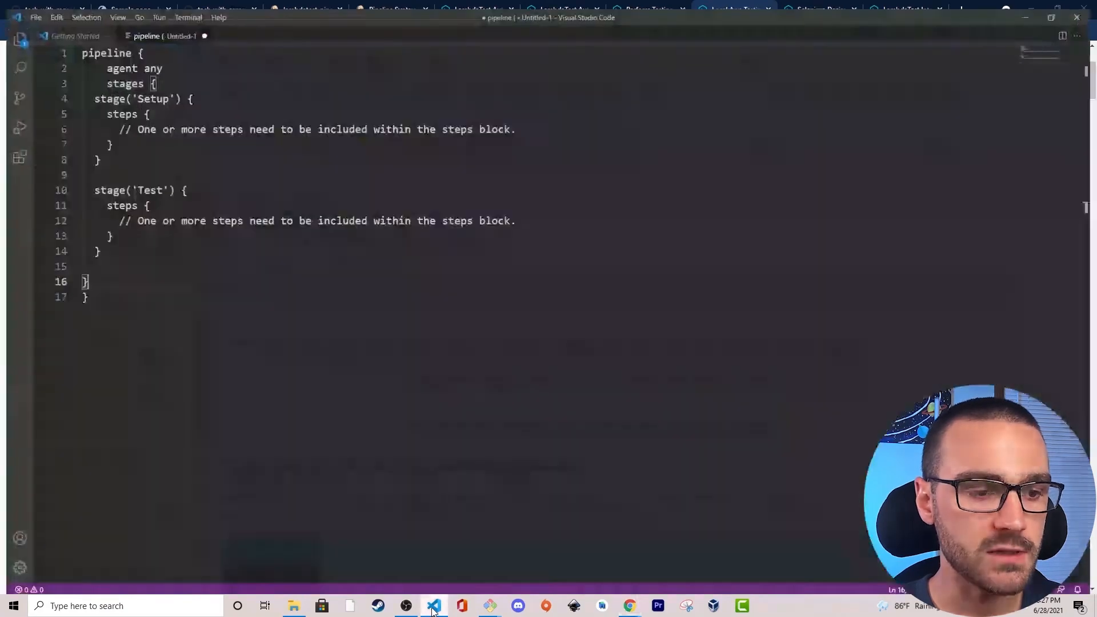
{"action": "left_click_drag", "start_coordinate": [529, 122], "coordinate": [113, 122]}
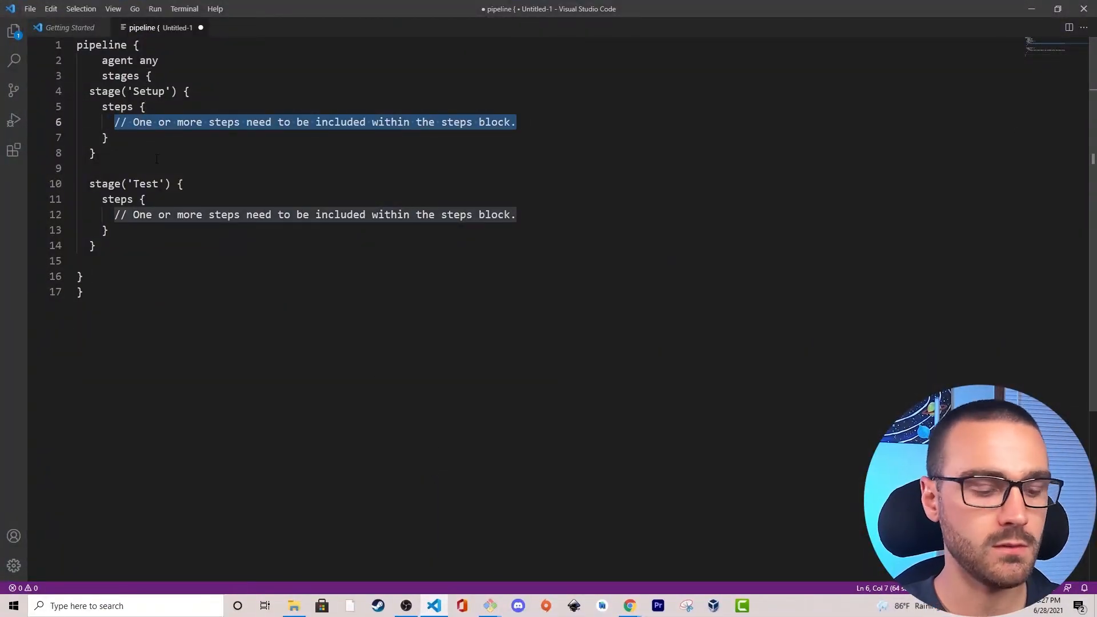
{"action": "type", "text": "sh 'wget"}
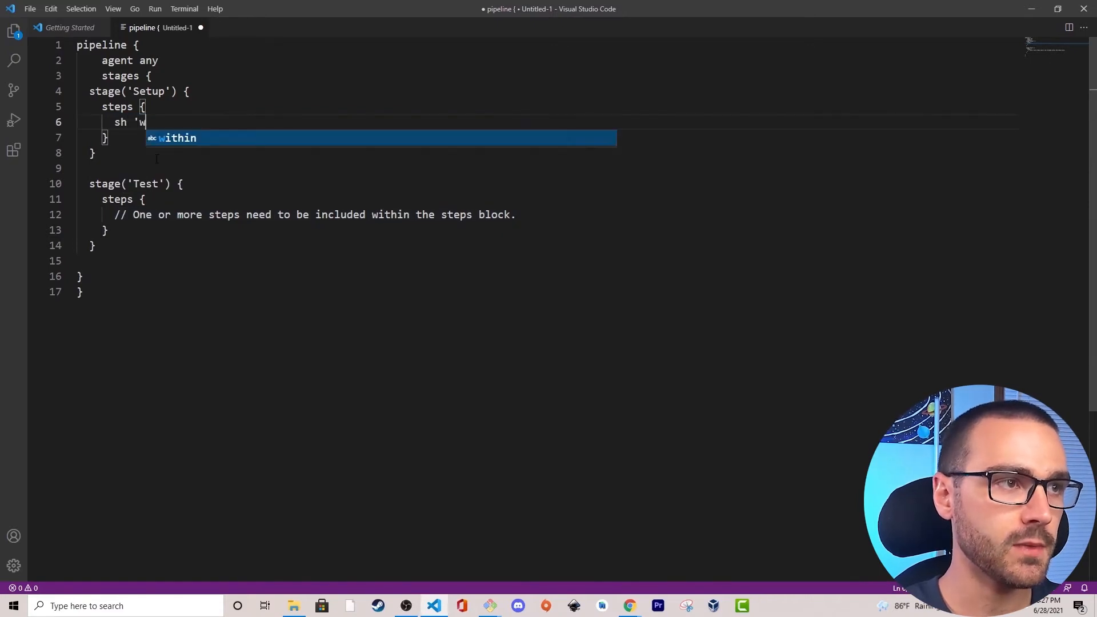
{"action": "right_click", "coordinate": [193, 120]}
{"action": "left_click", "coordinate": [225, 176]}
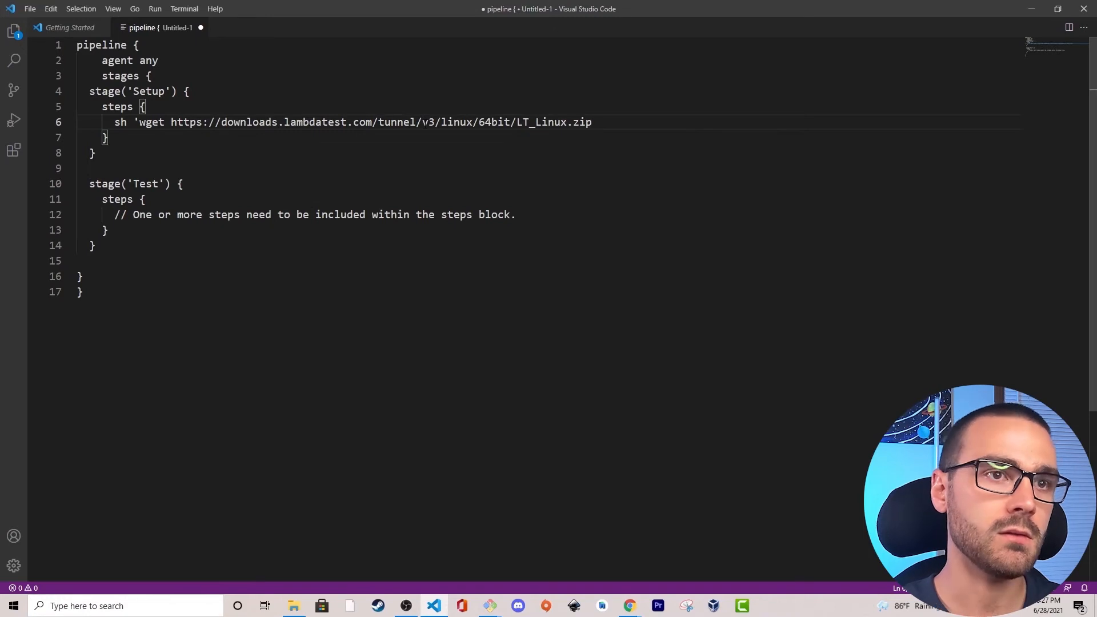
{"action": "type", "text": "'"}
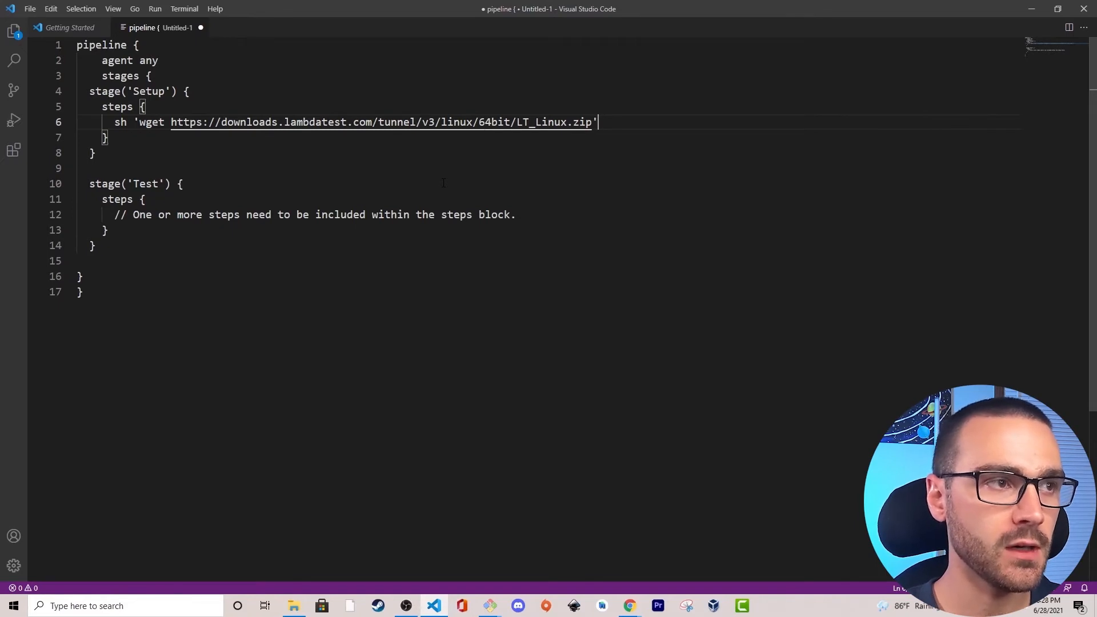
Add a second Setup step: sh 'sudo apt-get install zip unzip'.
{"action": "key", "text": "Return"}
{"action": "type", "text": "sh '"}
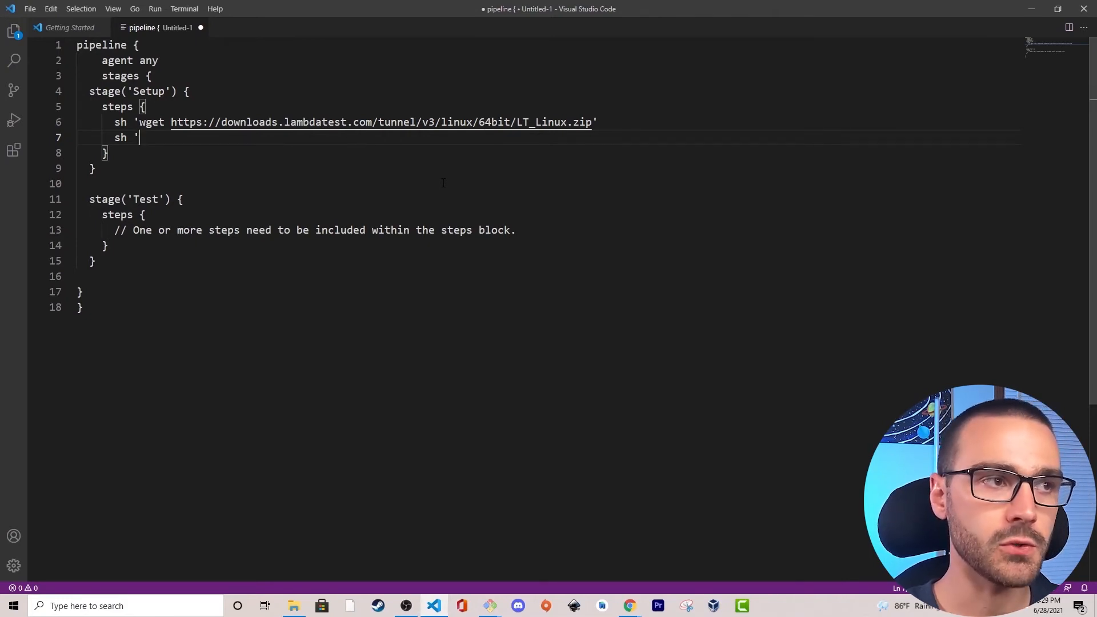
{"action": "type", "text": "sudo apt-get install zip unzip'"}
{"action": "key", "text": "Return"}
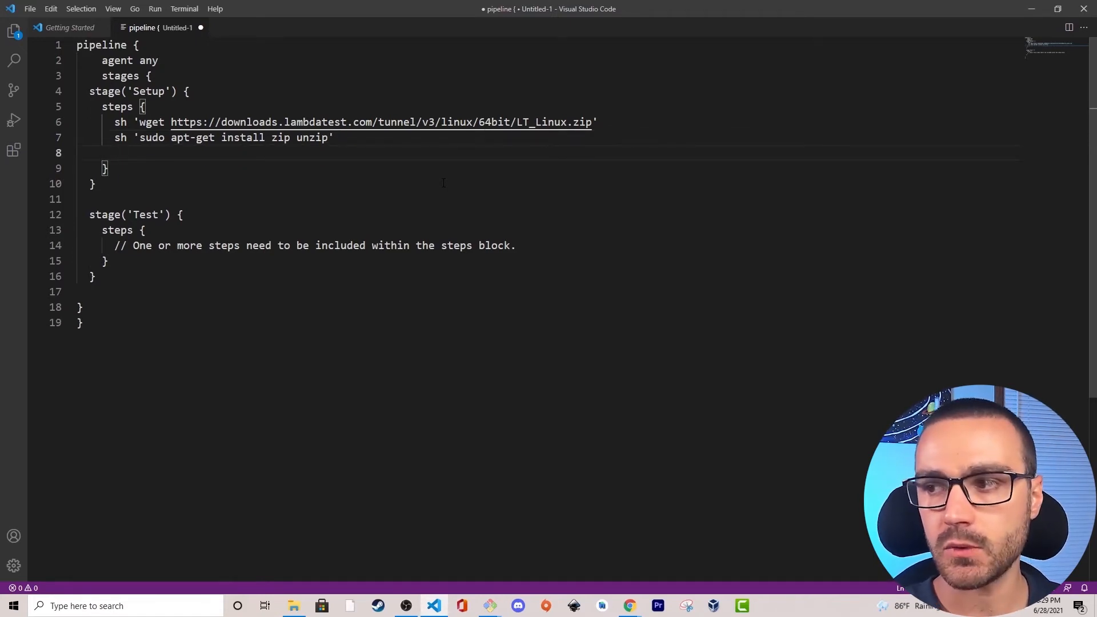
Add a third Setup step, sh 'unzip -o LT_Linux.zip', and start a new line below it.
{"action": "type", "text": "sh "}
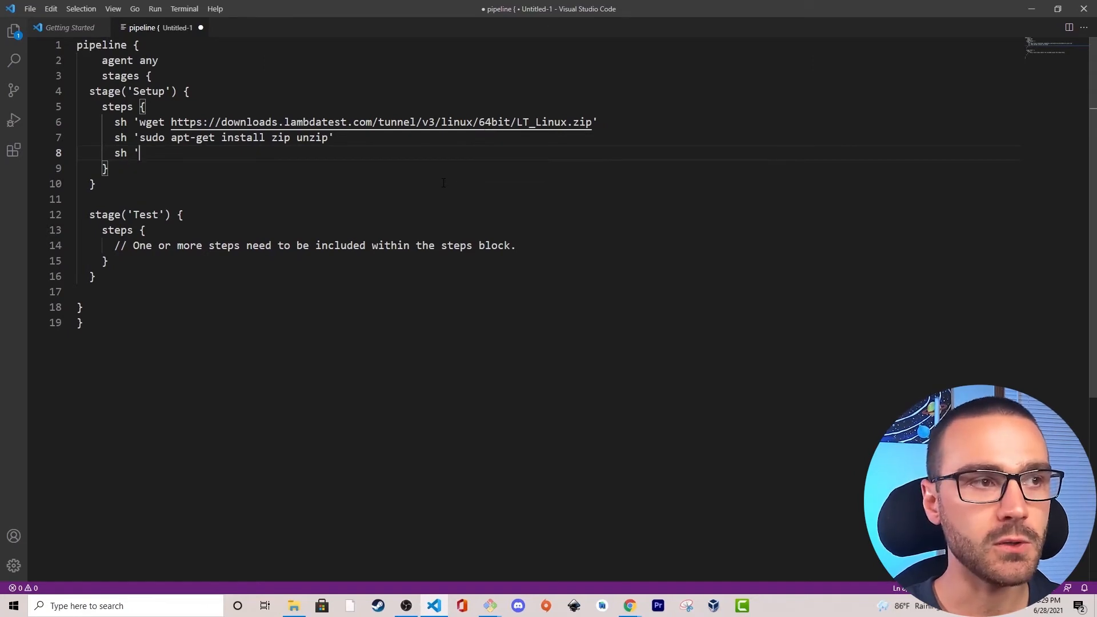
{"action": "type", "text": "'unzip -ok"}
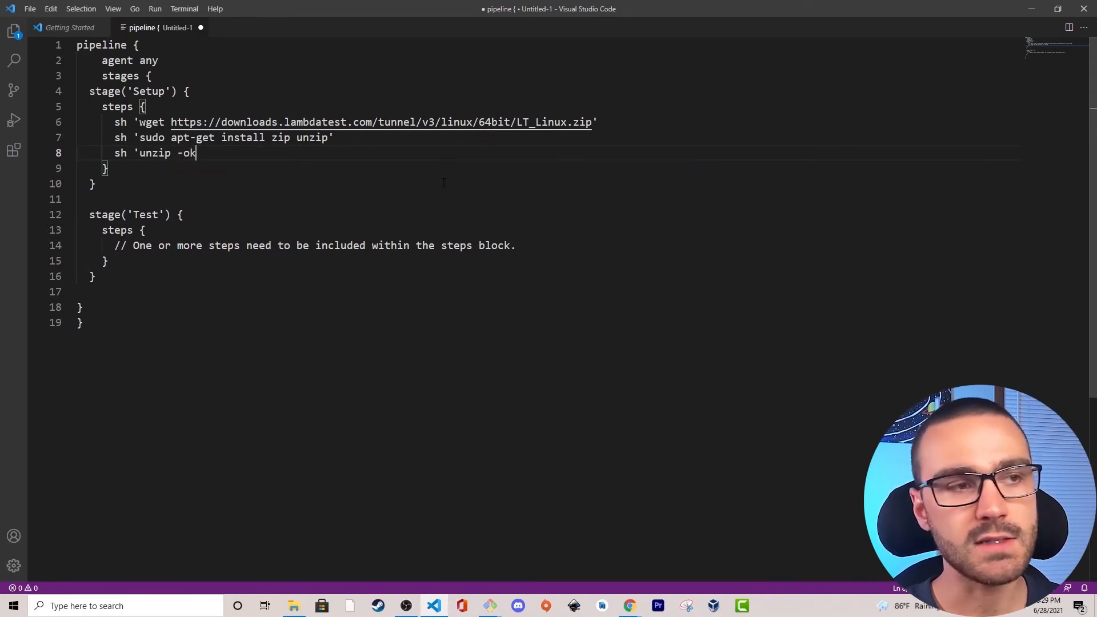
{"action": "key", "text": "BackSpace"}
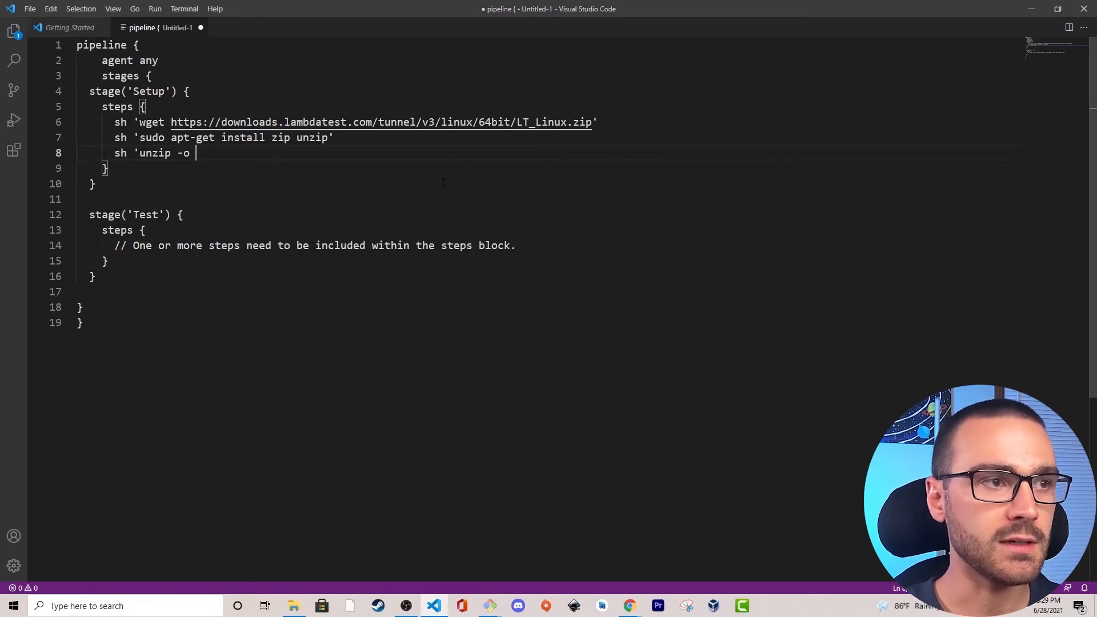
{"action": "type", "text": "LT_"}
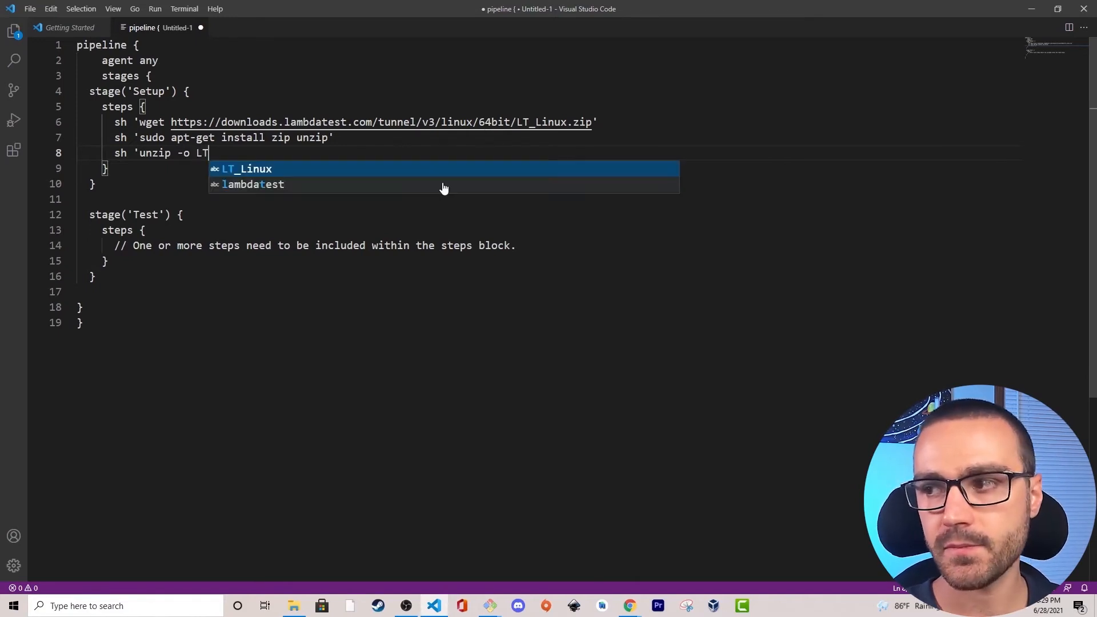
{"action": "type", "text": "ux"}
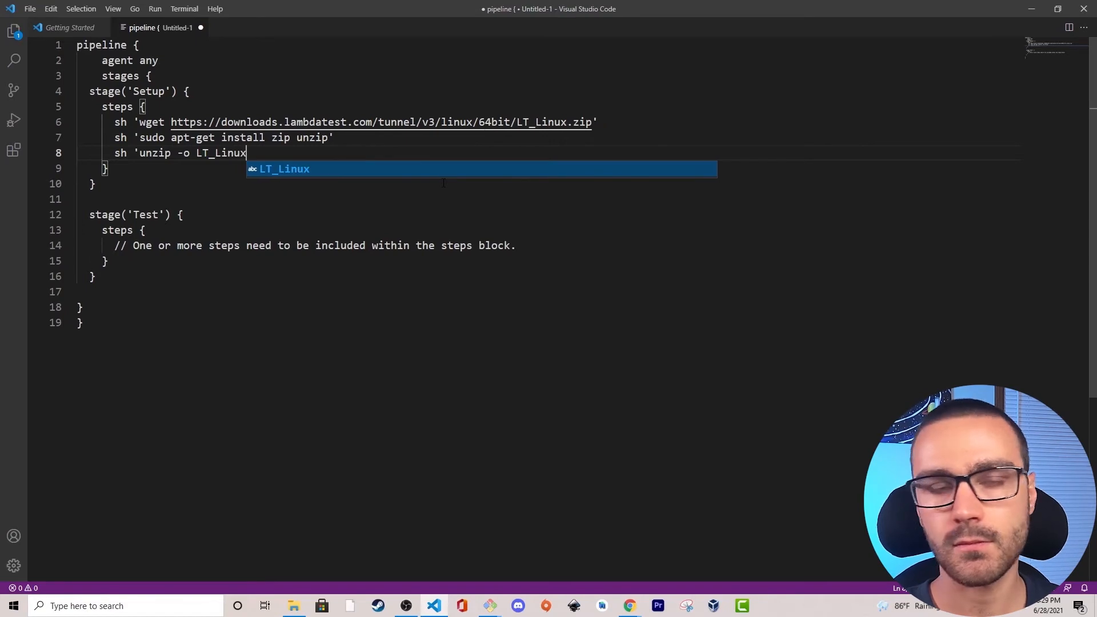
{"action": "type", "text": ".zip'"}
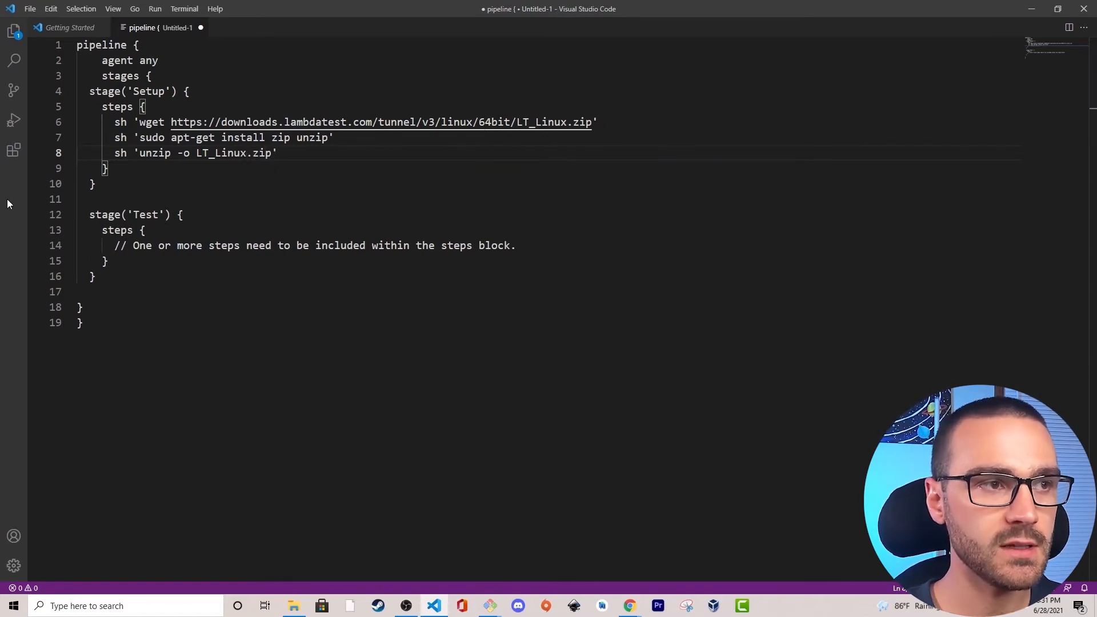
{"action": "key", "text": "Return"}
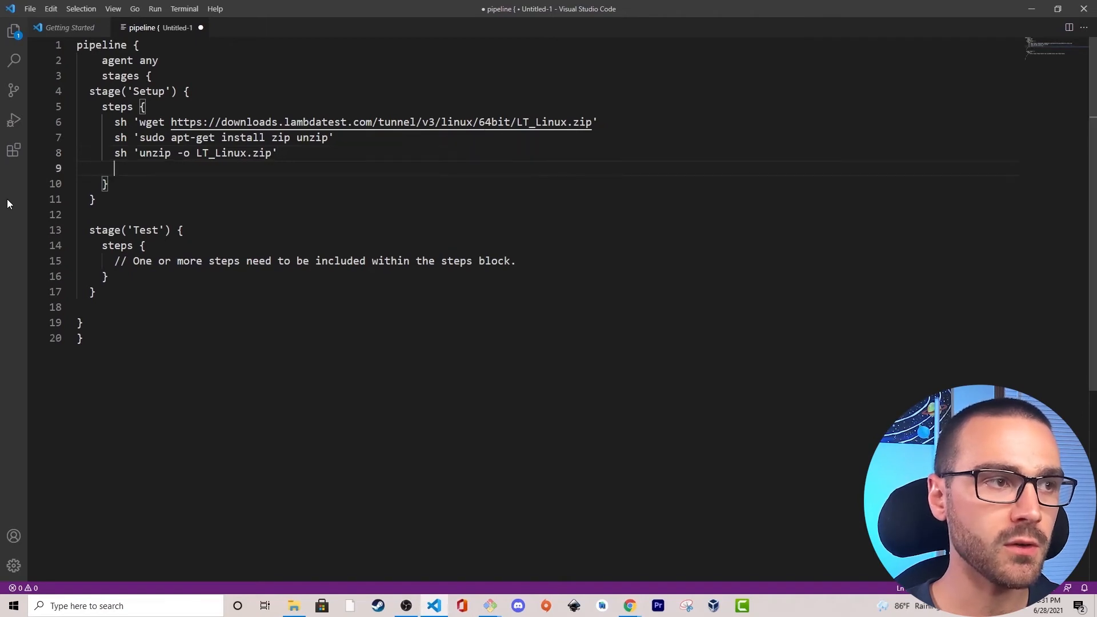
Begin a fourth Setup step that runs the tunnel binary with the username variable: sh './LT --user ${LT_USERNAME}.
{"action": "type", "text": "sh '"}
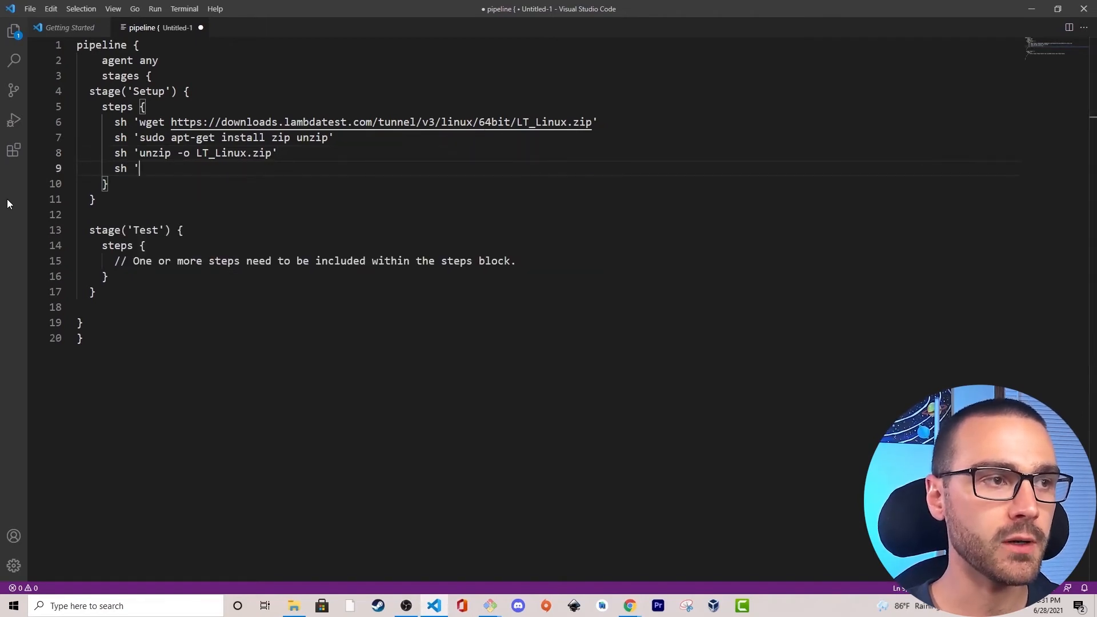
{"action": "type", "text": "./LT "}
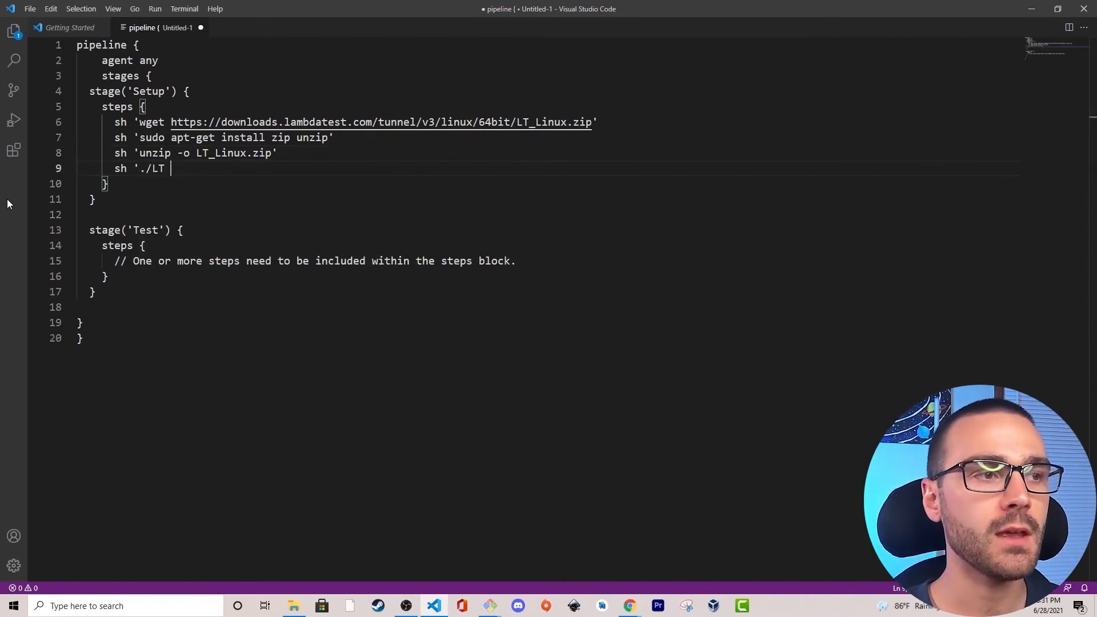
{"action": "type", "text": "--user"}
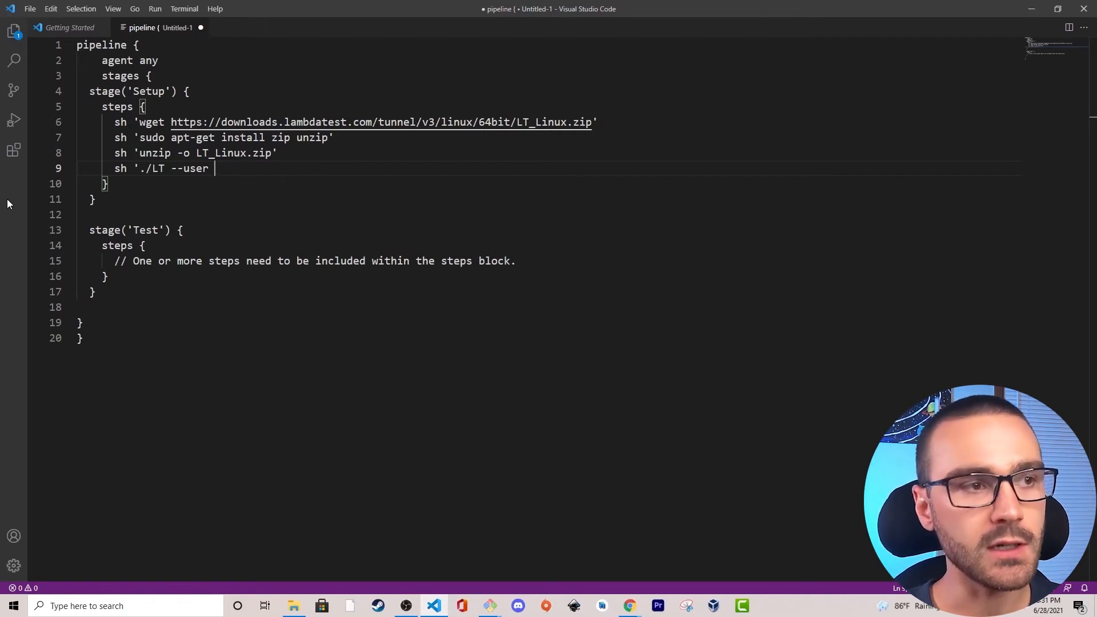
{"action": "type", "text": "$"}
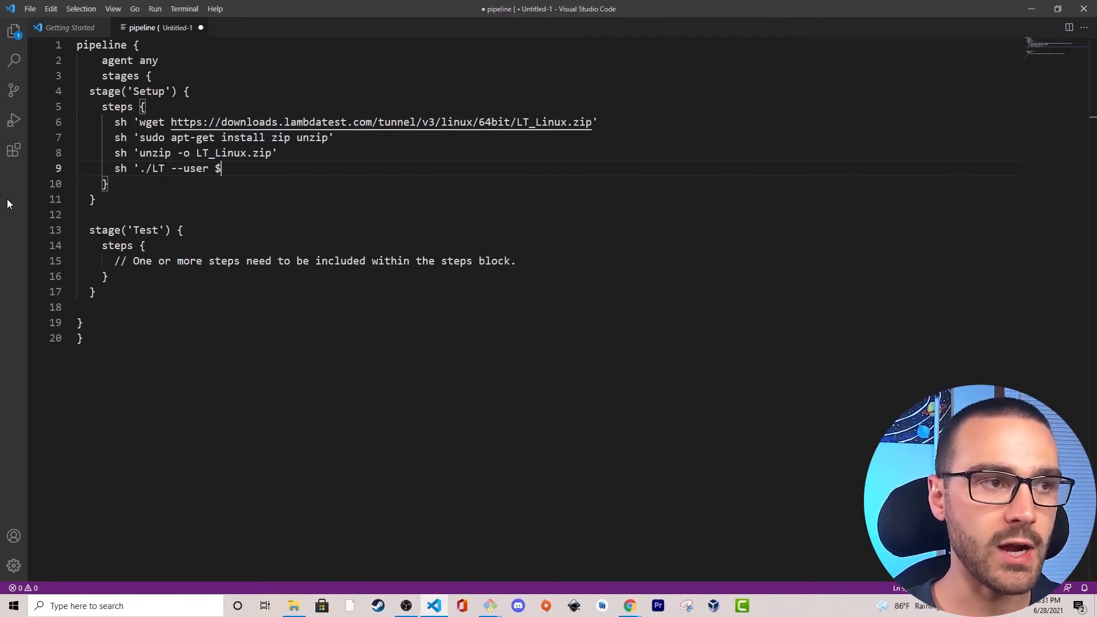
{"action": "type", "text": "{LT_"}
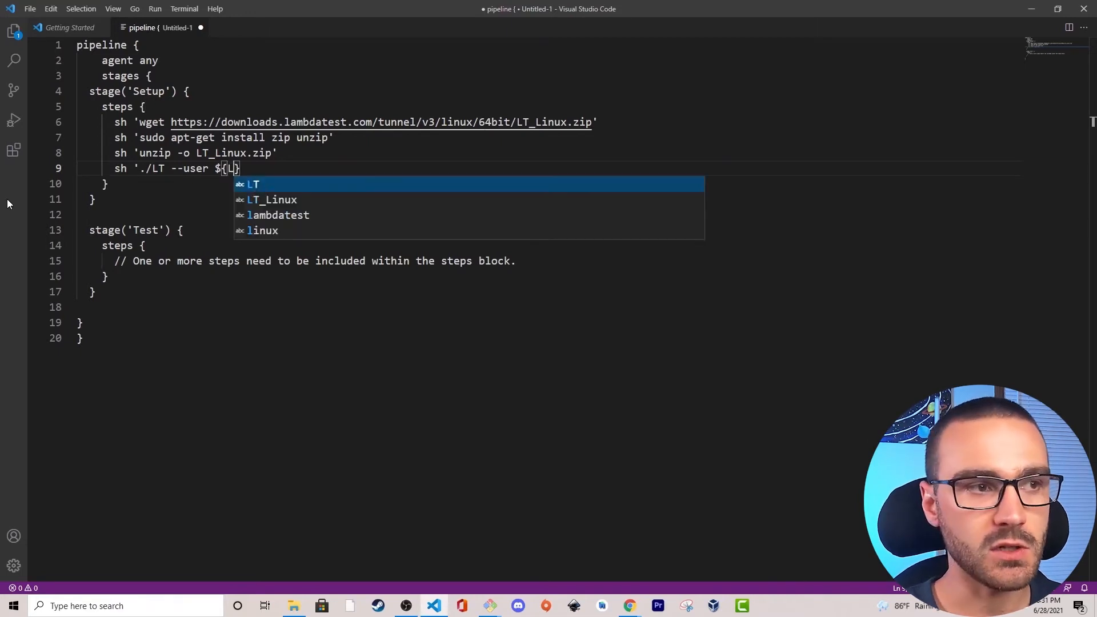
{"action": "type", "text": "USERNAME"}
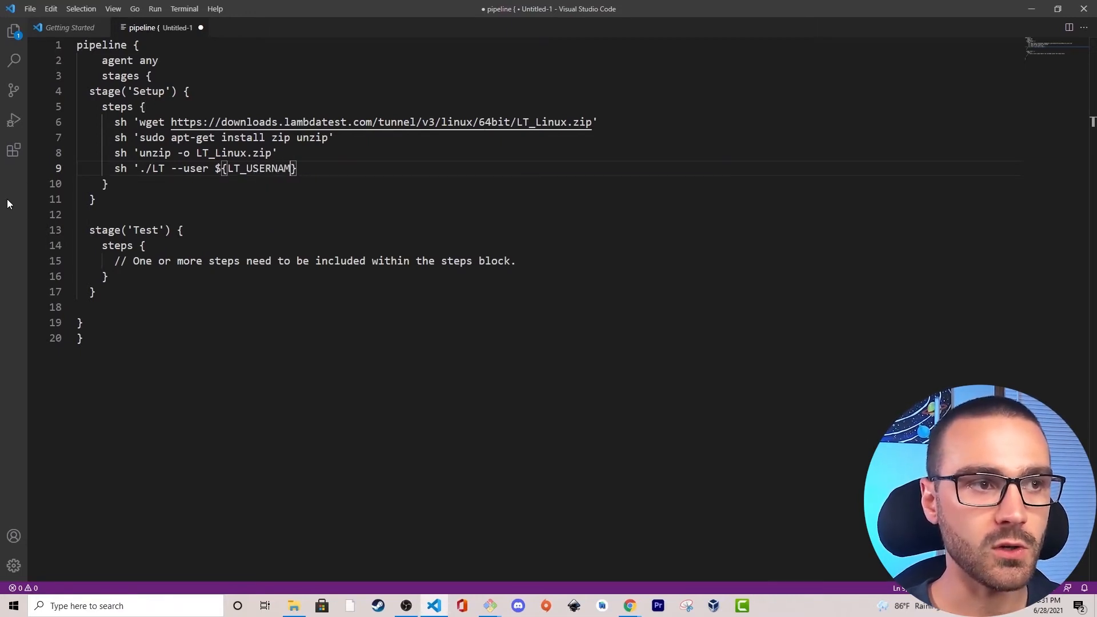
{"action": "type", "text": "} --key"}
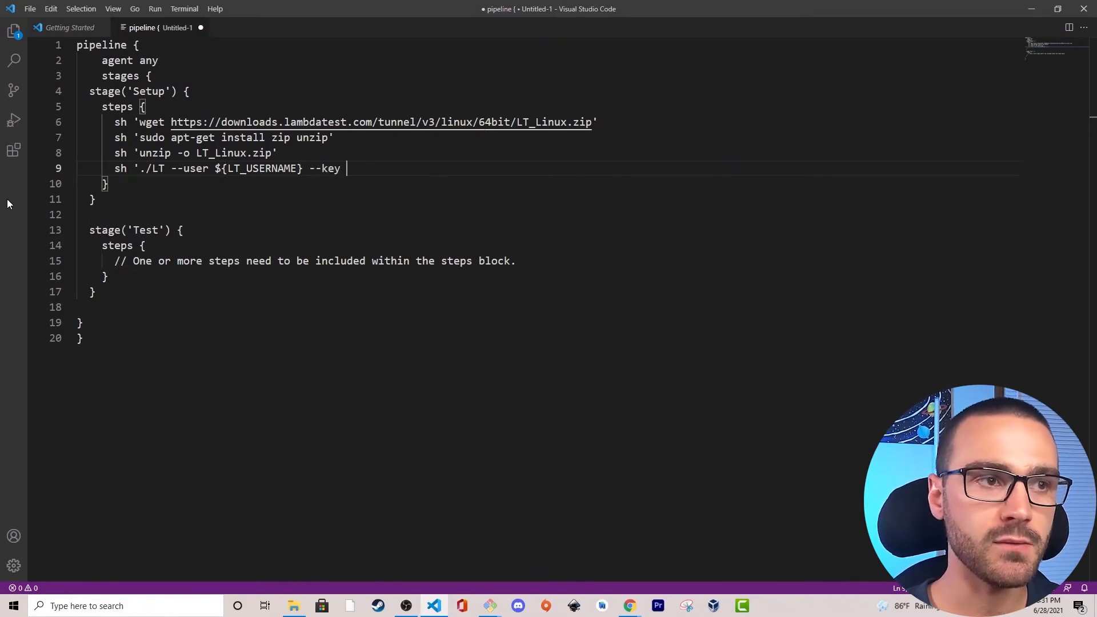
{"action": "type", "text": " {"}
Add the access key option --key ${LT_ACCESS_KEY} to the ./LT command.
{"action": "key", "text": "BackSpace"}
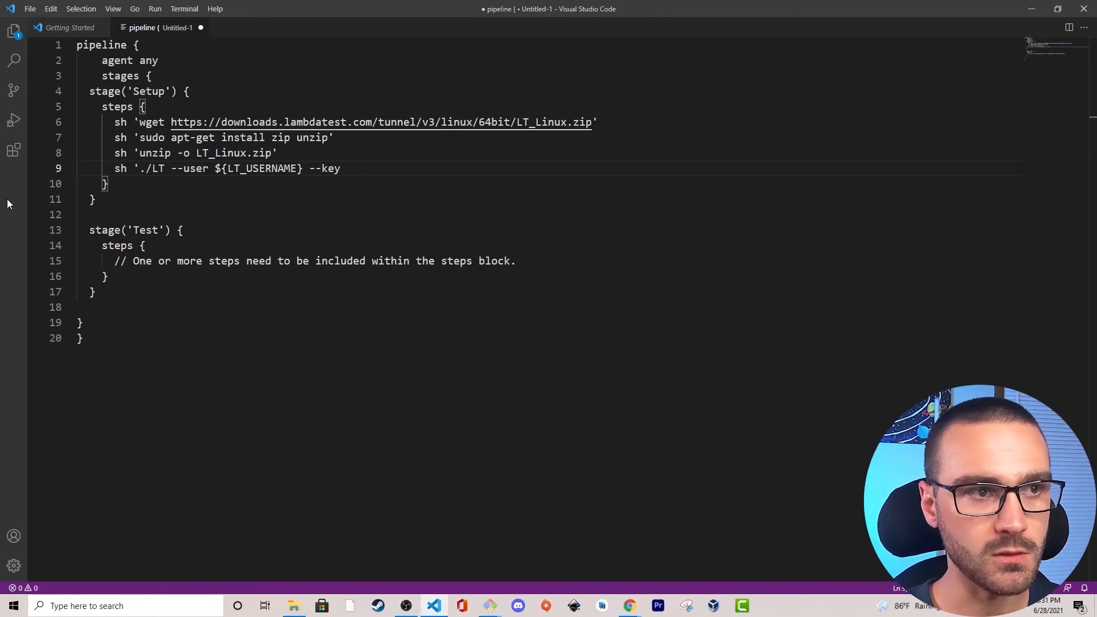
{"action": "type", "text": "${"}
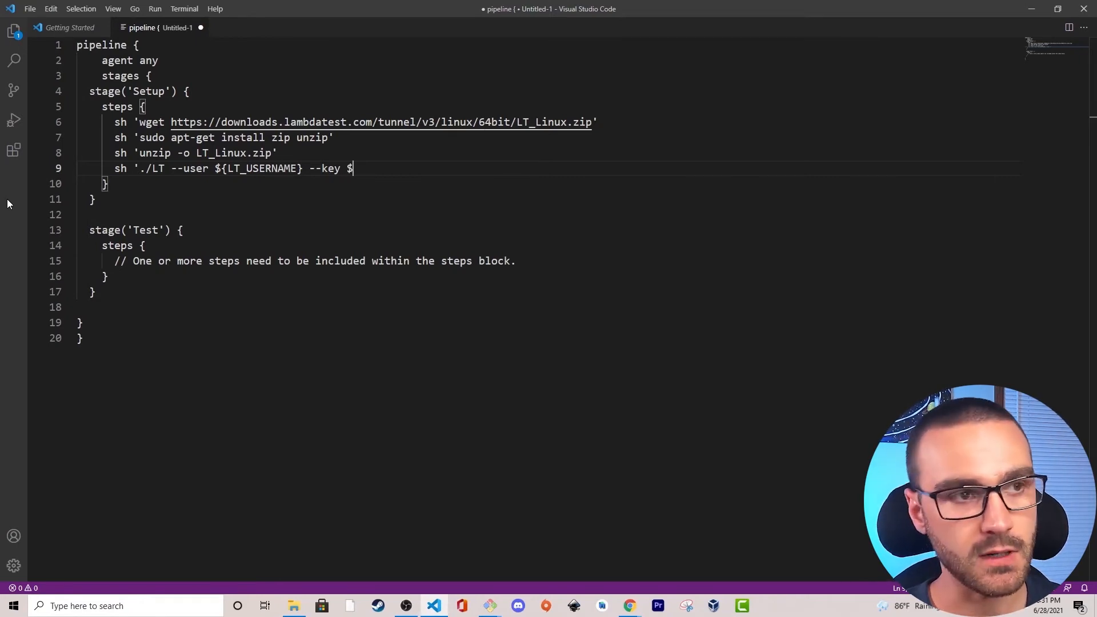
{"action": "type", "text": "LT_"}
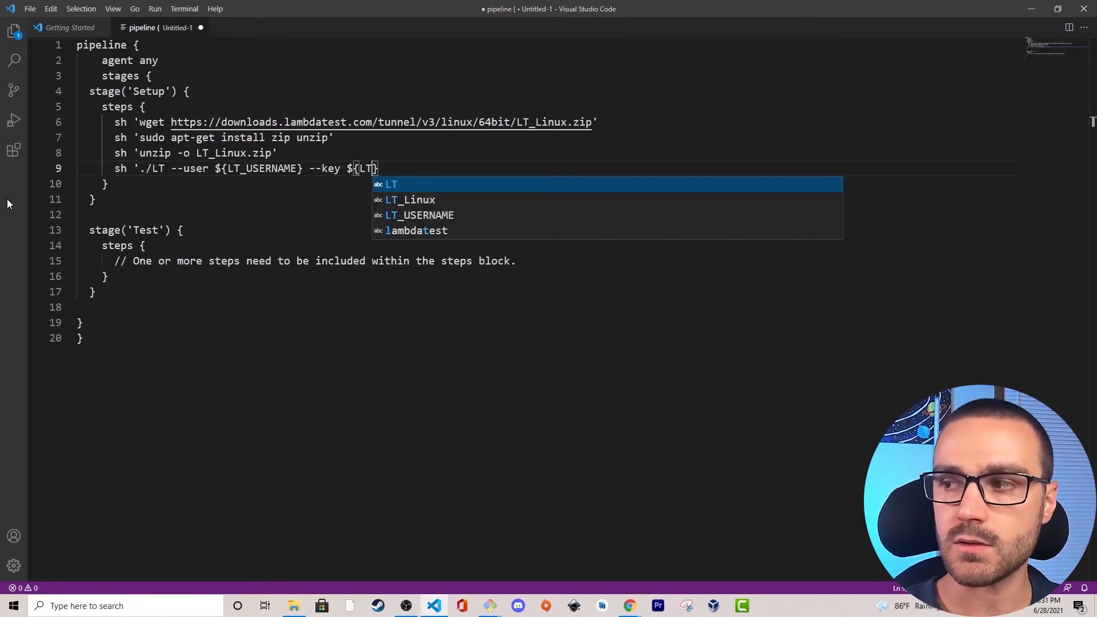
{"action": "type", "text": "ACCESS_K"}
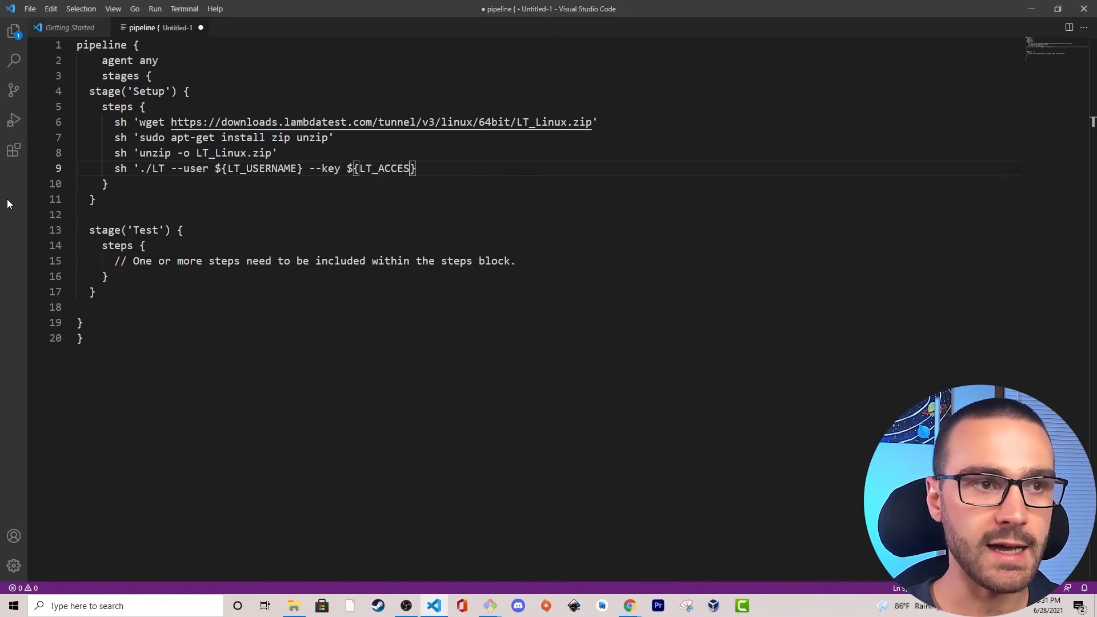
{"action": "type", "text": "EY"}
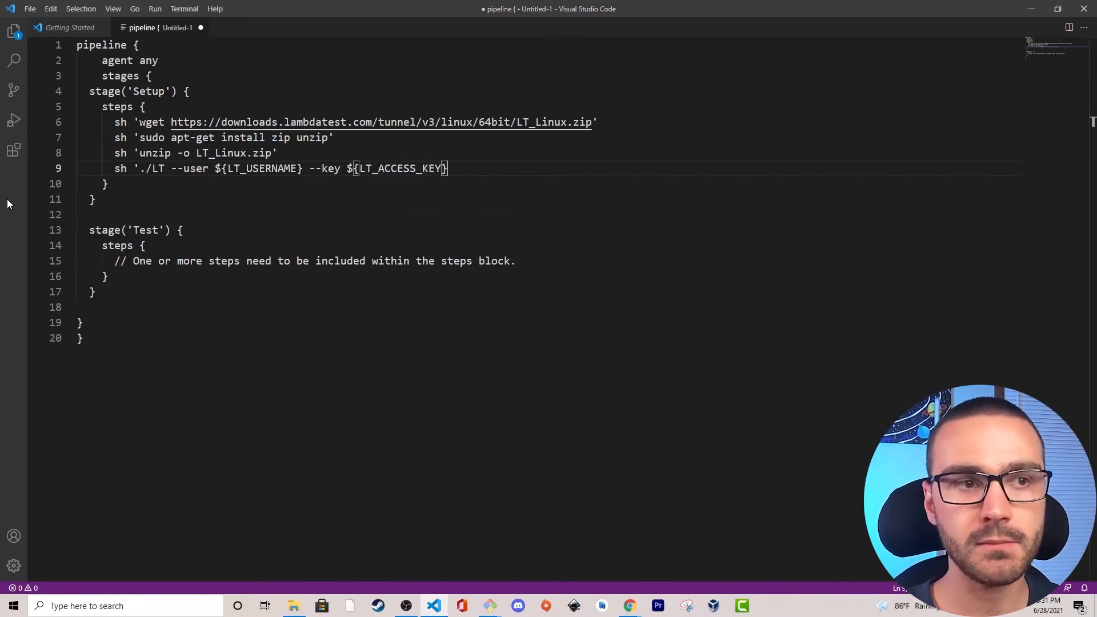
Extend the ./LT command with --tunnelName jenkins-tunnel.
{"action": "key", "text": "End"}
{"action": "type", "text": "--"}
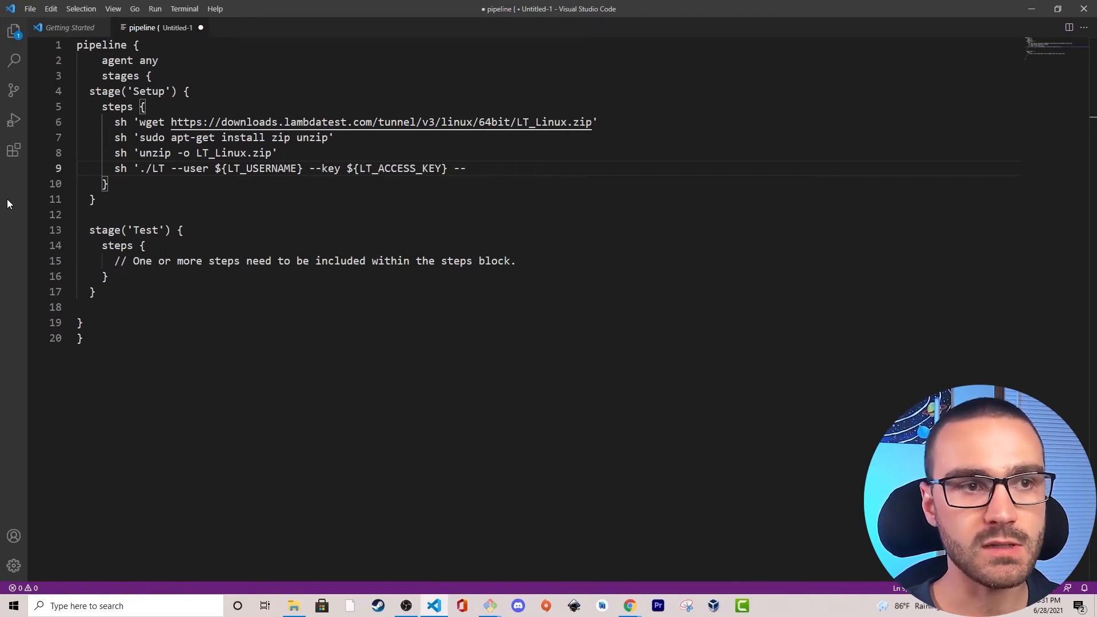
{"action": "type", "text": "tunnelName "}
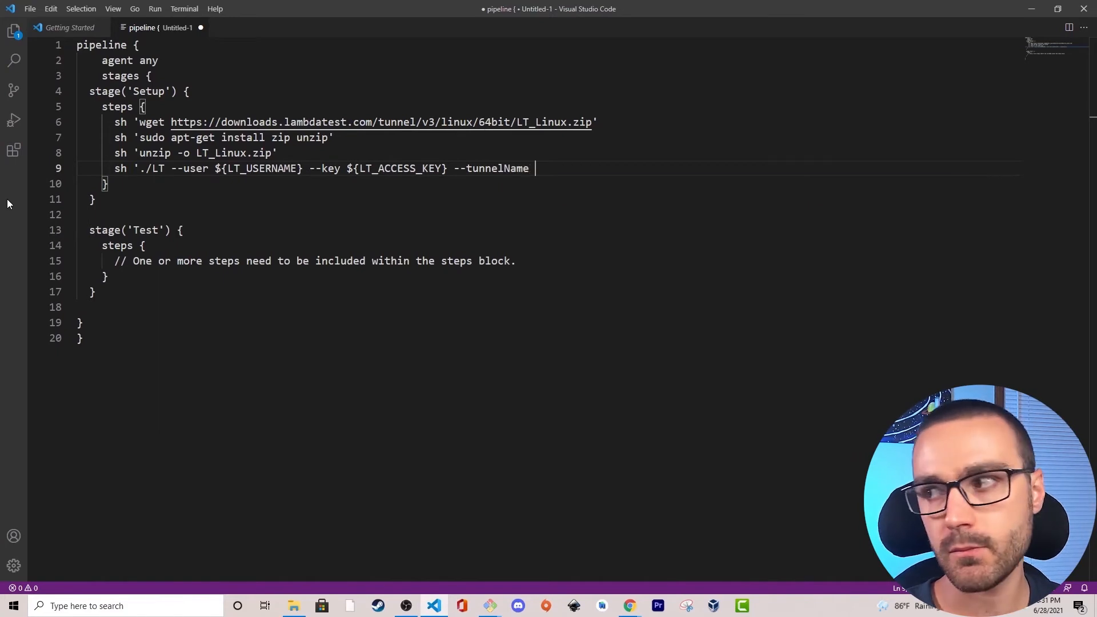
{"action": "type", "text": "jenkins-tunnel"}
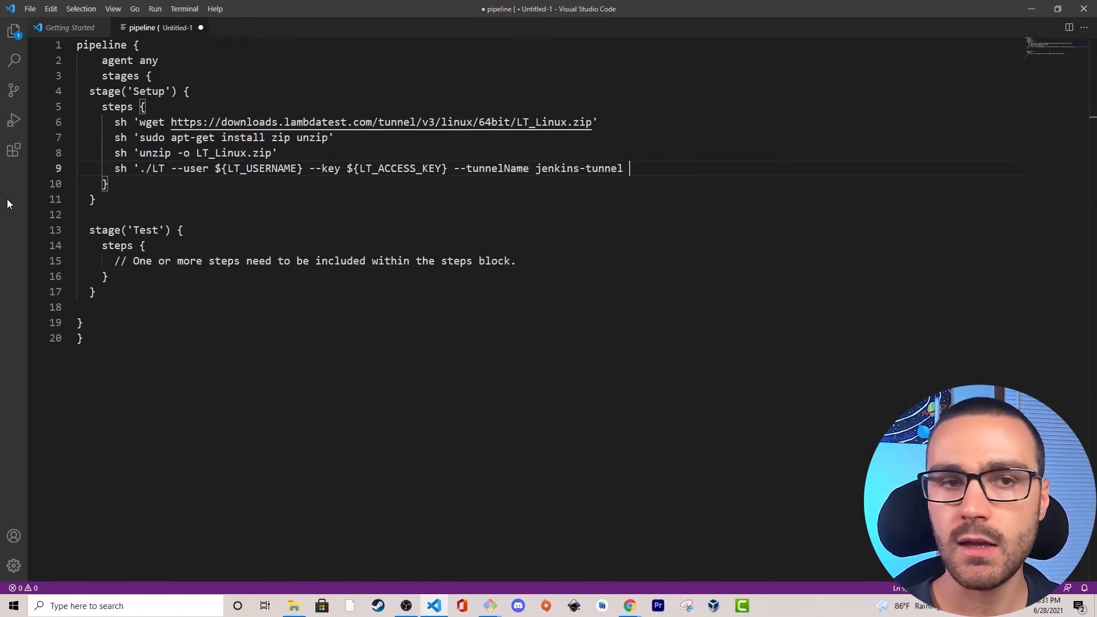
{"action": "type", "text": " --"}
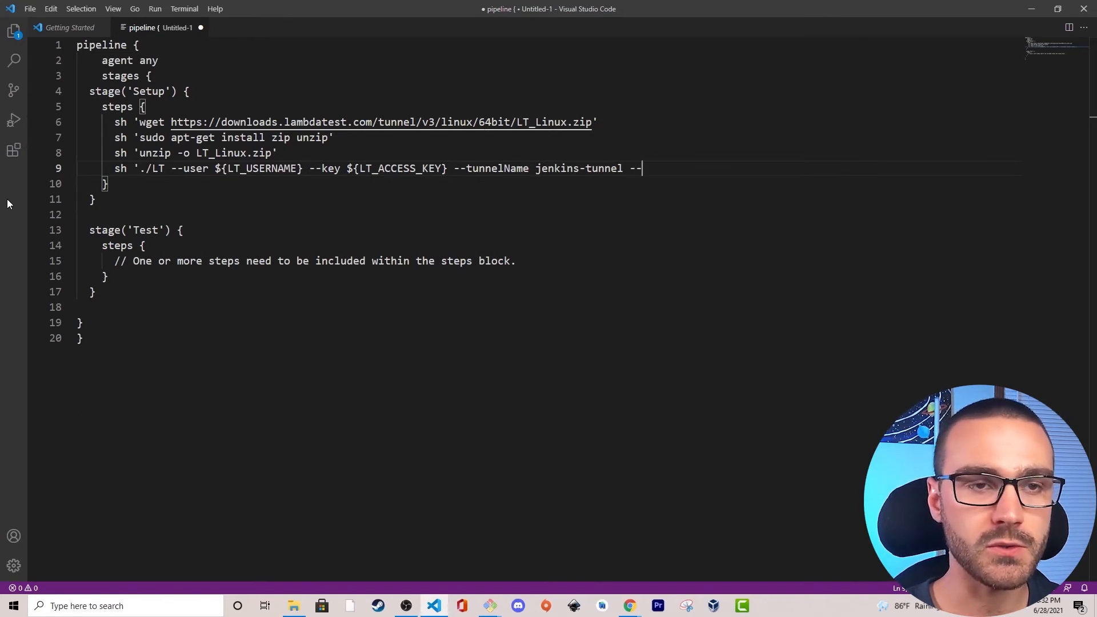
{"action": "type", "text": "infoA"}
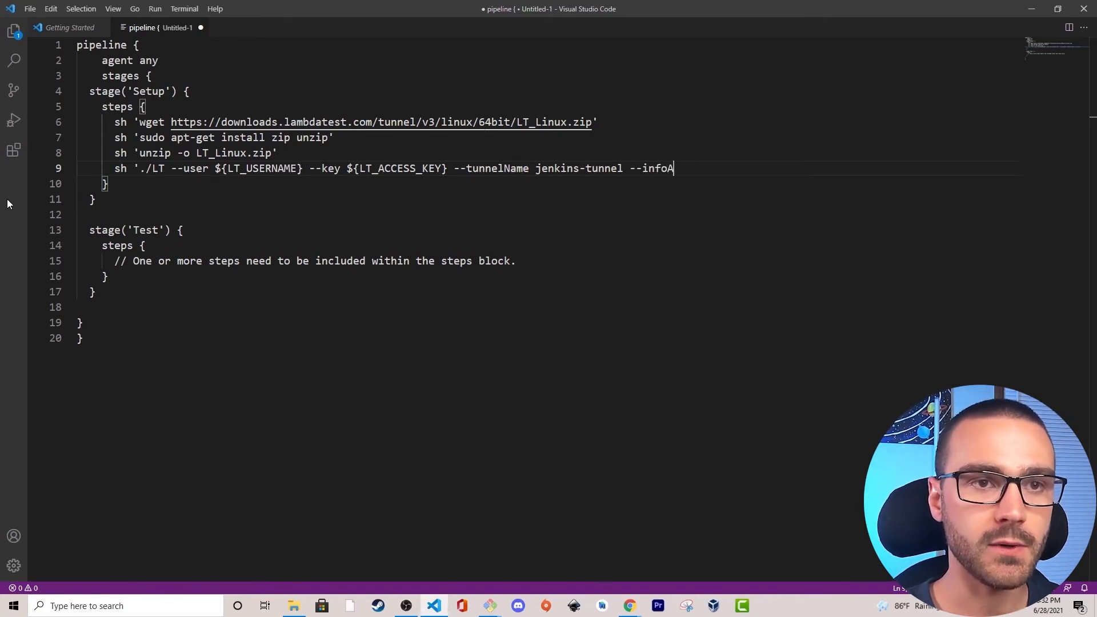
{"action": "type", "text": "PIP"}
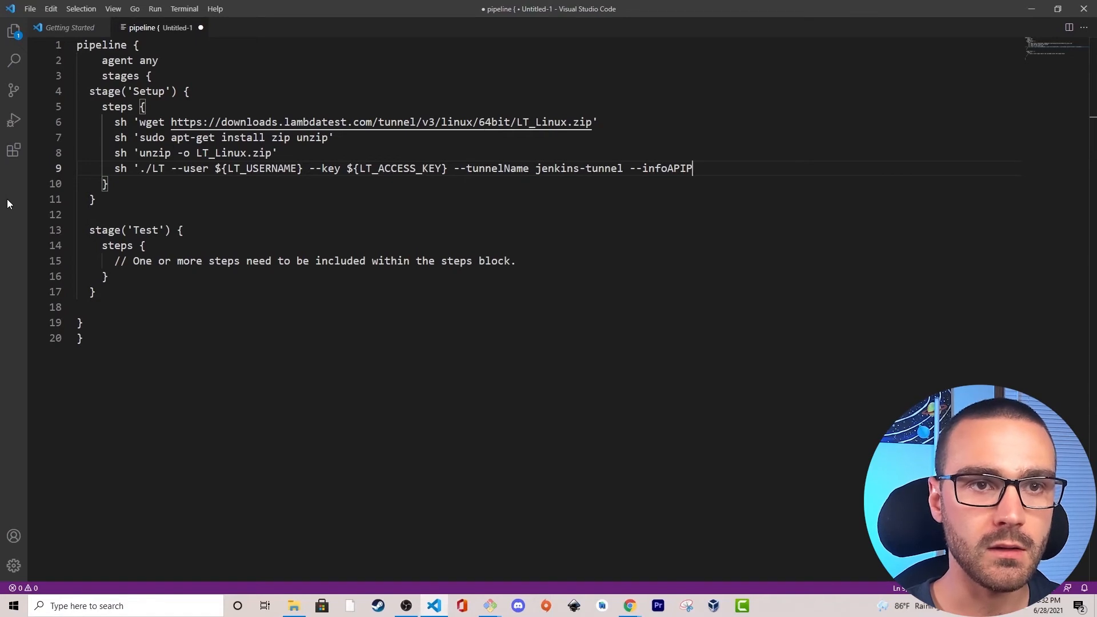
{"action": "type", "text": "ort 8000"}
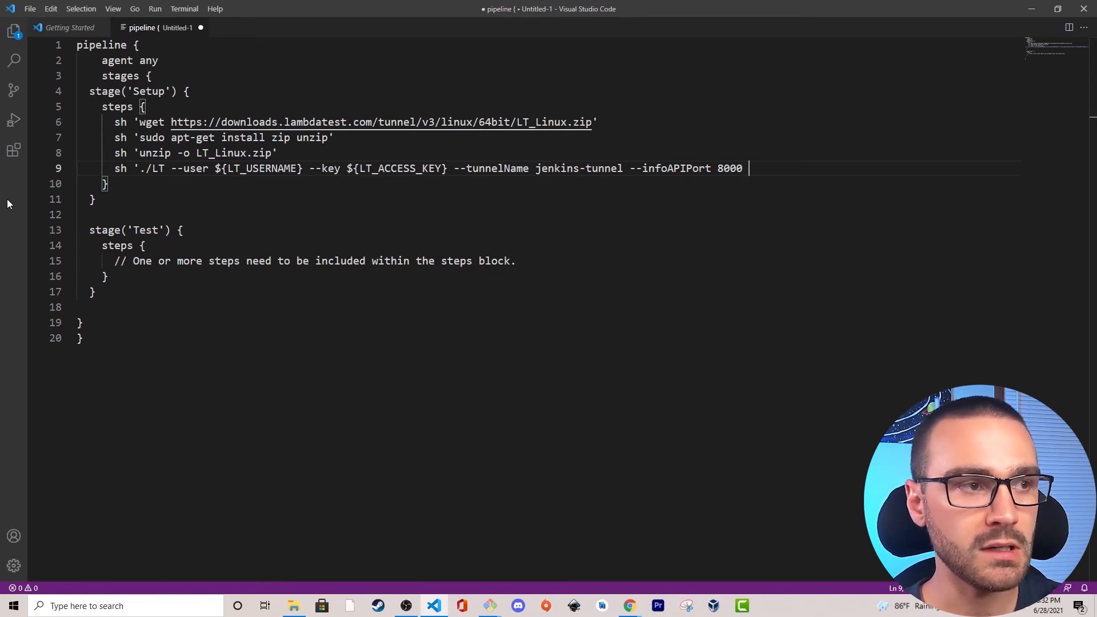
Finish the ./LT command with --infoAPIPort 8000 and a trailing & for background running, closing the string with a single quote.
{"action": "type", "text": "&"}
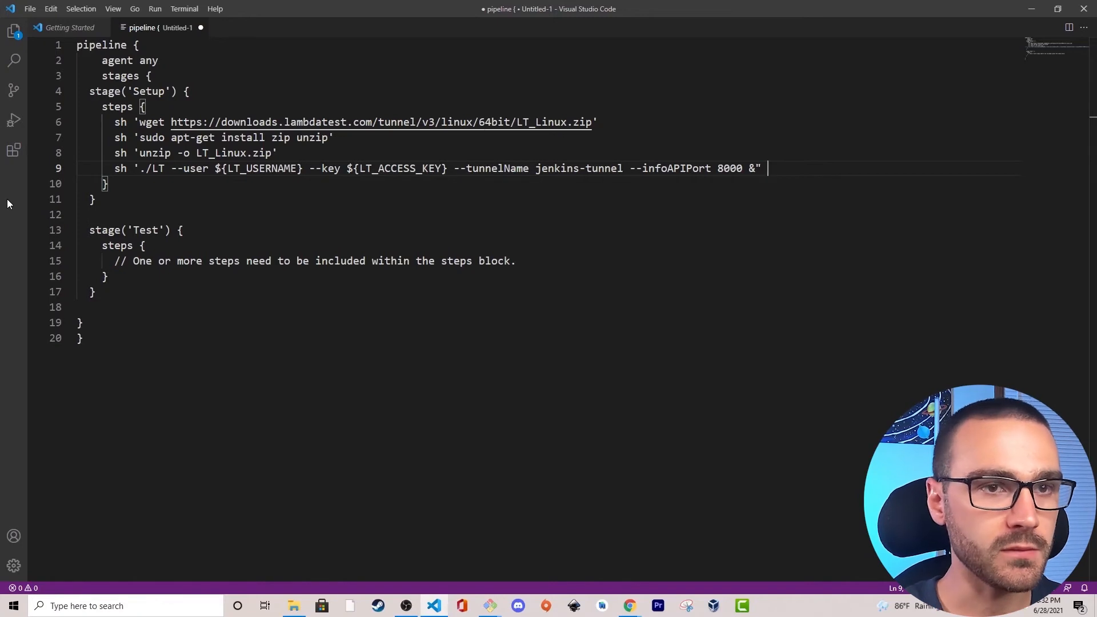
{"action": "key", "text": "BackSpace"}
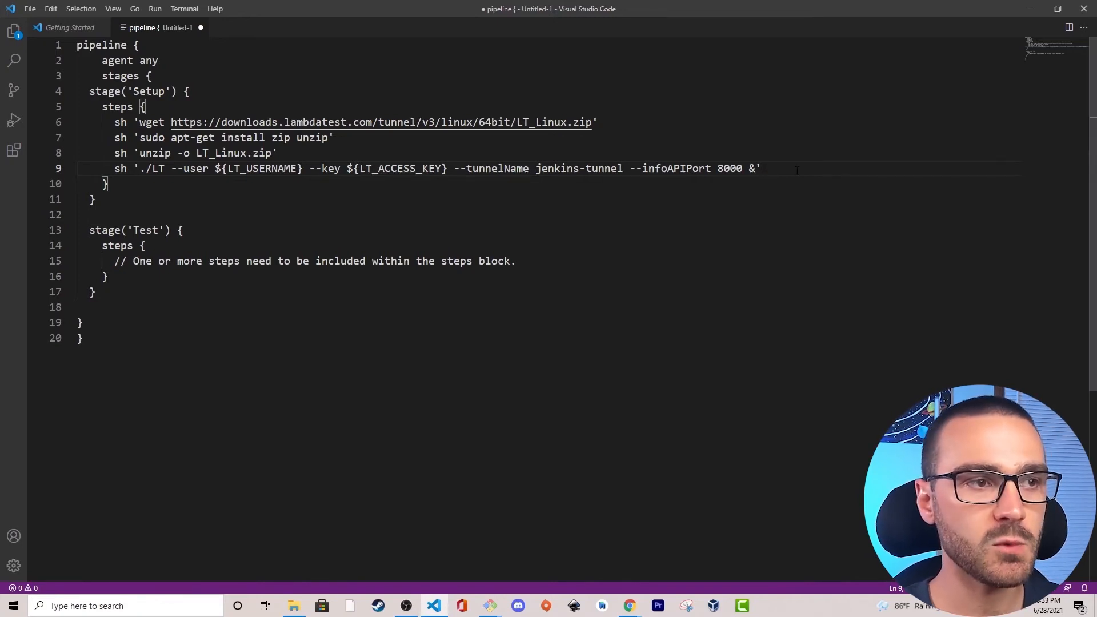
Copy the variable name LT_USERNAME from the ./LT command.
{"action": "left_click_drag", "start_coordinate": [227, 168], "coordinate": [297, 168]}
{"action": "left_click", "coordinate": [297, 170]}
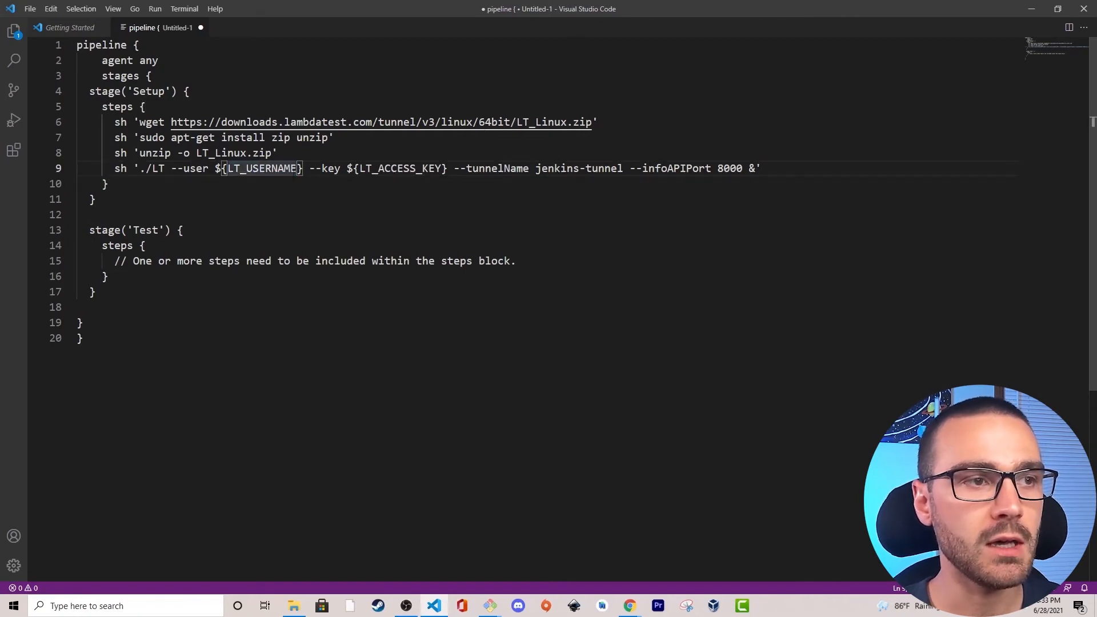
{"action": "left_click_drag", "start_coordinate": [298, 168], "coordinate": [228, 168]}
{"action": "key", "text": "ctrl+c"}
Switch to Jenkins in Chrome, open its dashboard in a new tab and go to the Configure System settings.
{"action": "key", "text": "alt+Tab"}
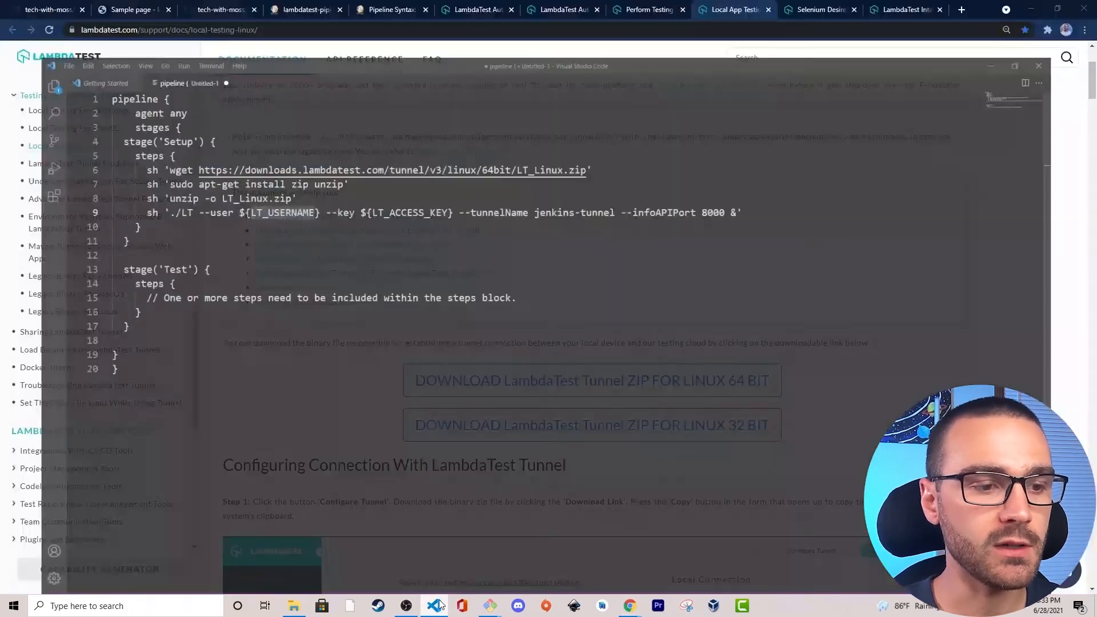
{"action": "left_click", "coordinate": [318, 10]}
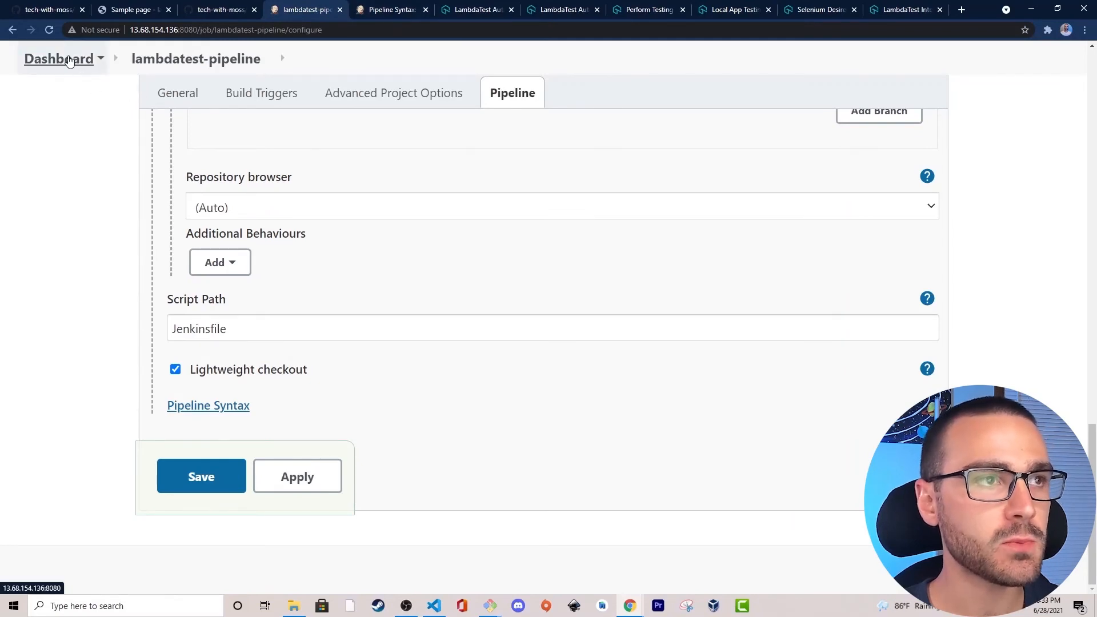
{"action": "right_click", "coordinate": [69, 60]}
{"action": "left_click", "coordinate": [95, 67]}
{"action": "left_click", "coordinate": [357, 10]}
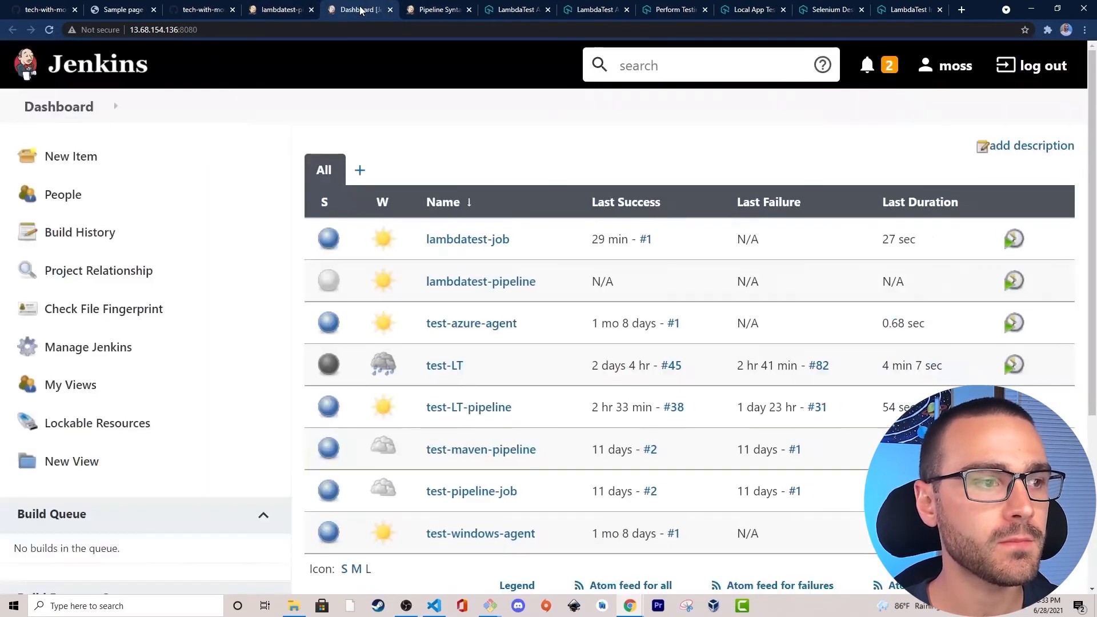
{"action": "left_click", "coordinate": [98, 353]}
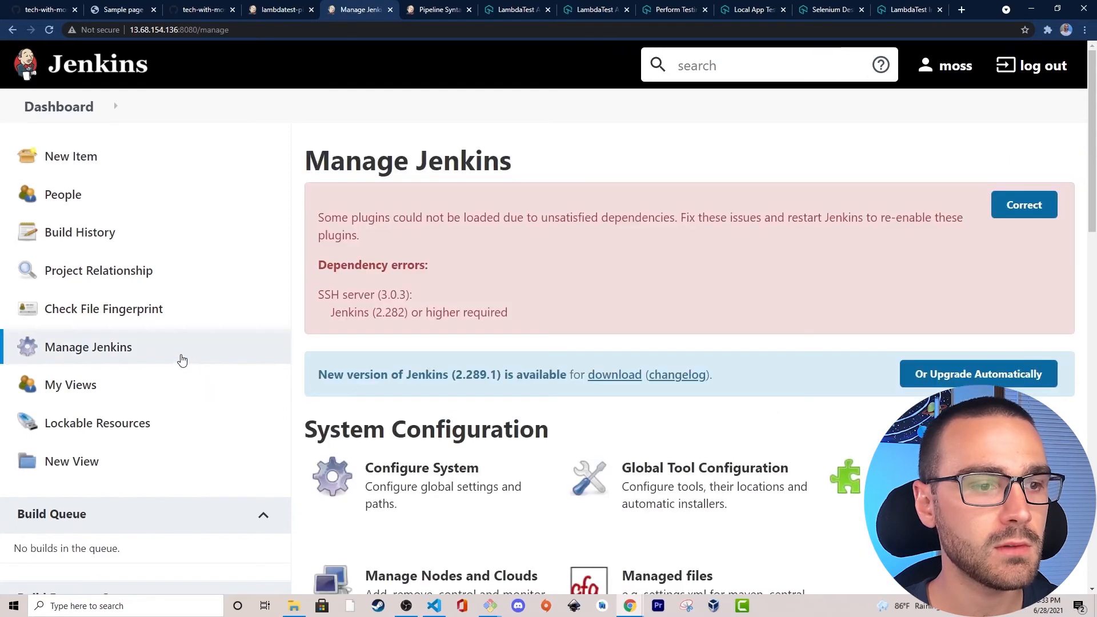
{"action": "scroll", "coordinate": [455, 320], "scroll_direction": "down", "scroll_amount": 1}
{"action": "left_click", "coordinate": [399, 425]}
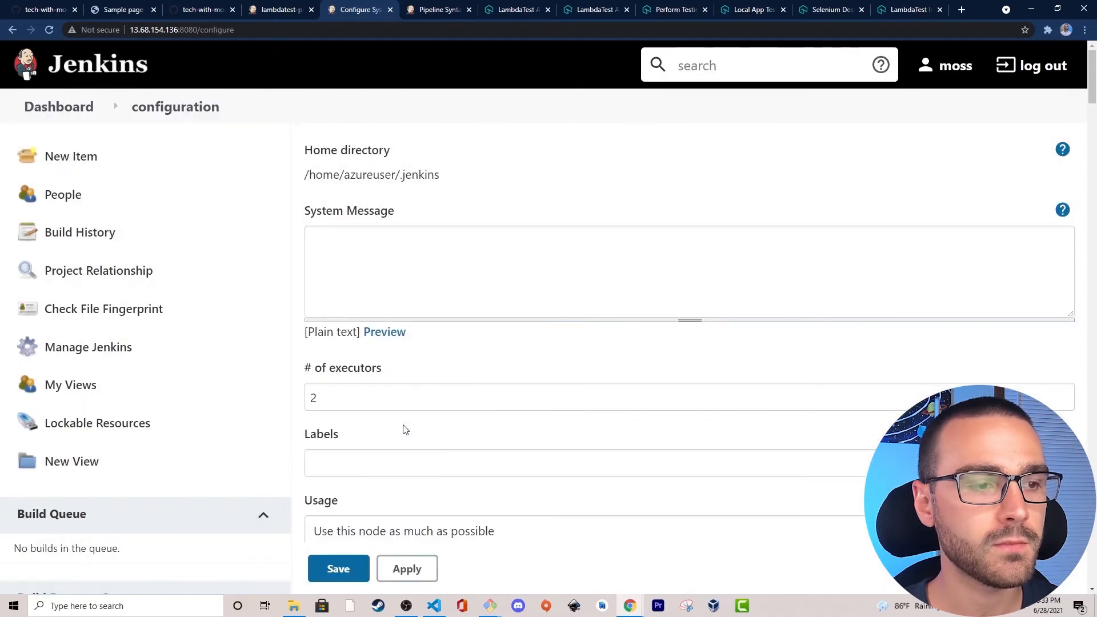
Add a global environment variable named LT_USERNAME and enter the LambdaTest account's e-mail as its value.
{"action": "scroll", "coordinate": [443, 257], "scroll_direction": "down", "scroll_amount": 15}
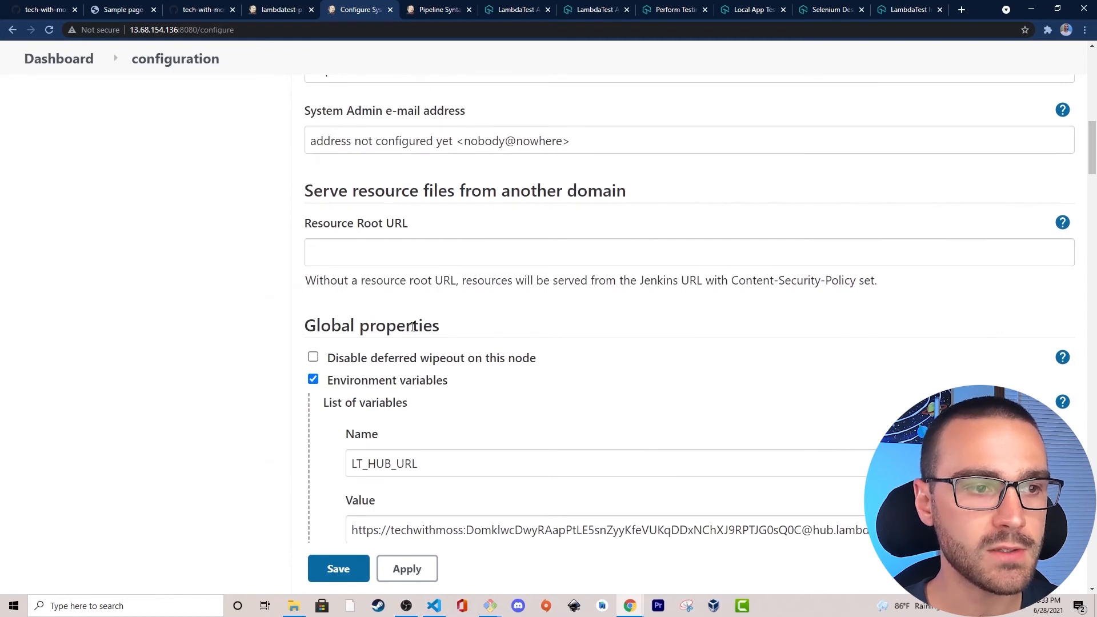
{"action": "scroll", "coordinate": [472, 327], "scroll_direction": "down", "scroll_amount": 2}
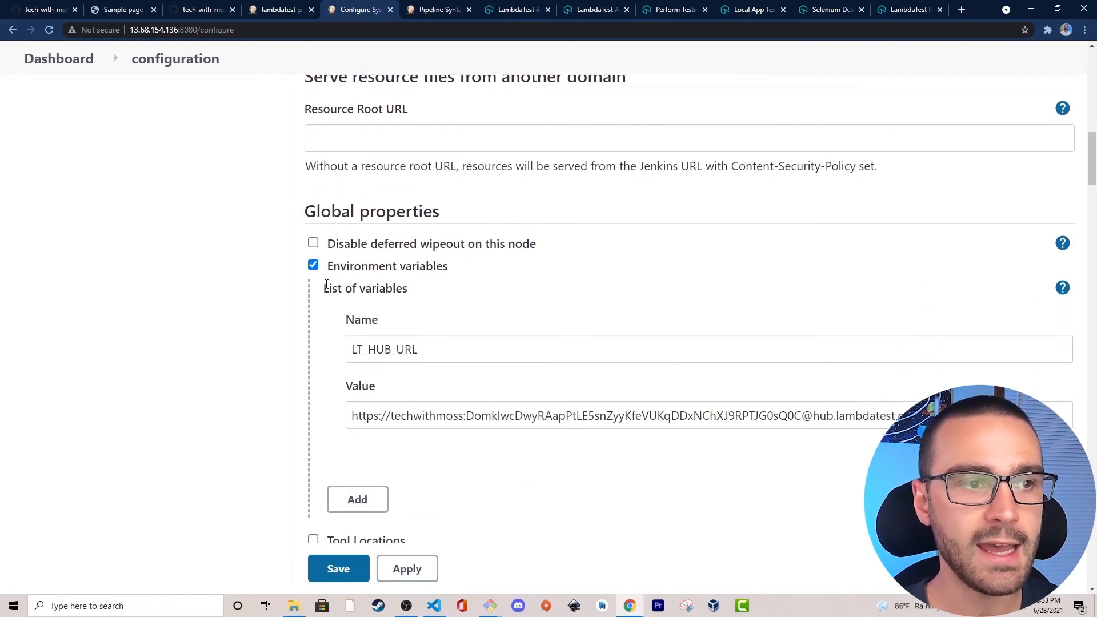
{"action": "scroll", "coordinate": [437, 323], "scroll_direction": "down", "scroll_amount": 2}
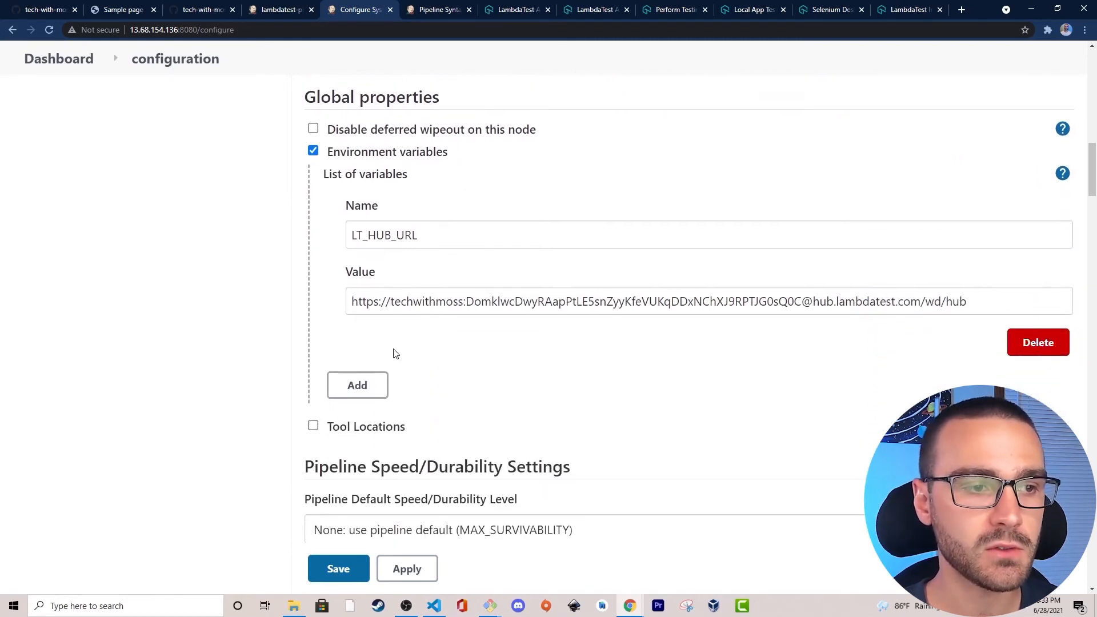
{"action": "left_click", "coordinate": [361, 386]}
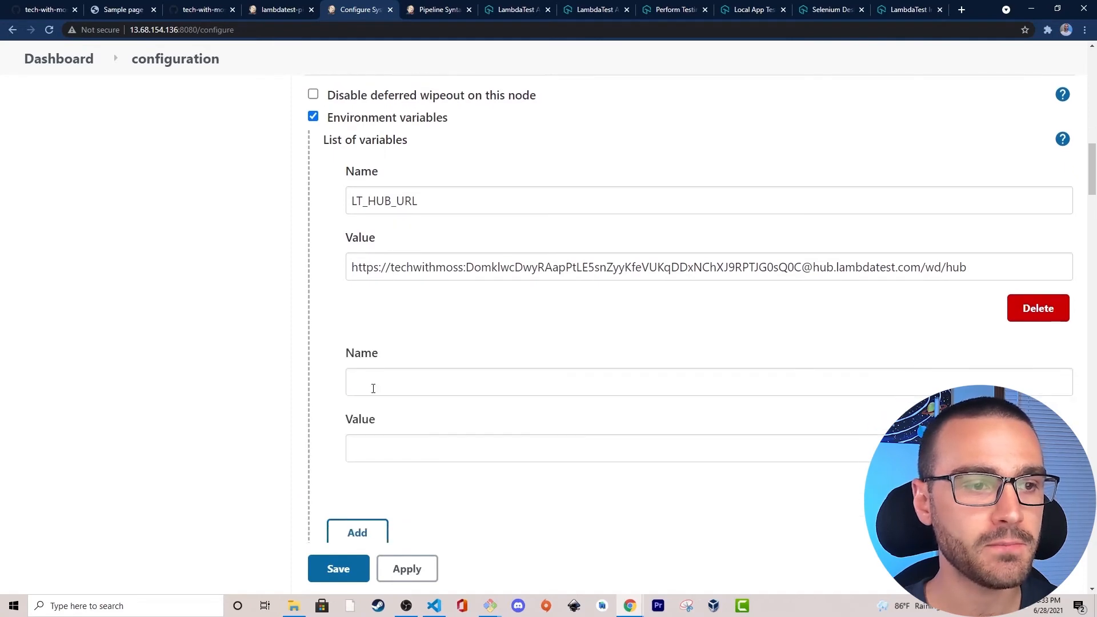
{"action": "left_click", "coordinate": [399, 359]}
{"action": "key", "text": "ctrl+v"}
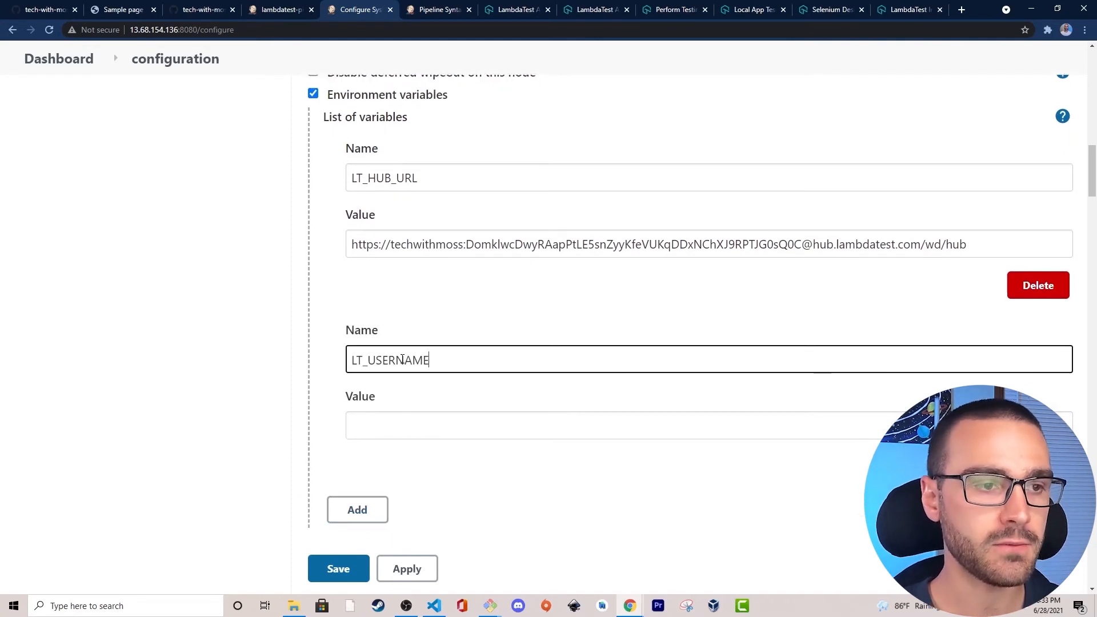
{"action": "key", "text": "Tab"}
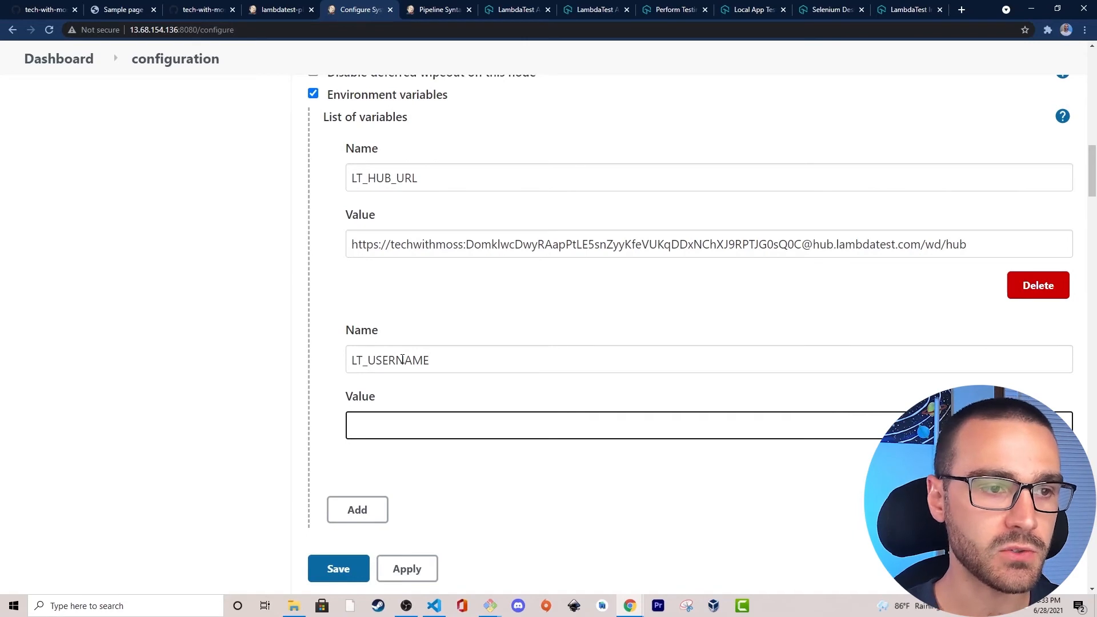
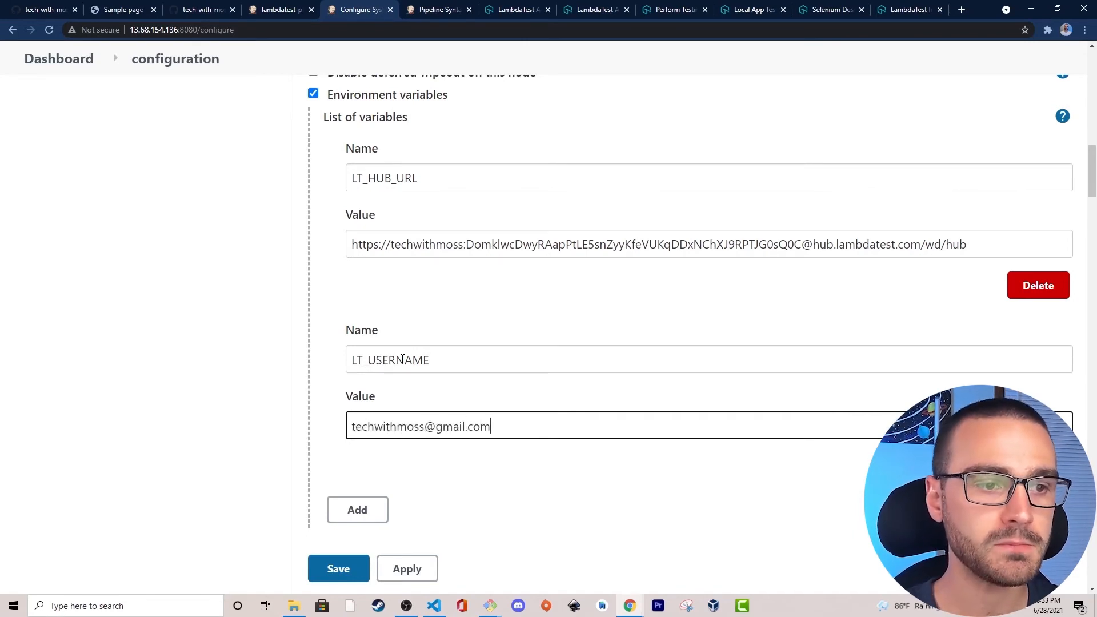
Add another global environment variable below LT_USERNAME and name it LT_ACCESS_KEY.
{"action": "scroll", "coordinate": [291, 412], "scroll_direction": "down", "scroll_amount": 1}
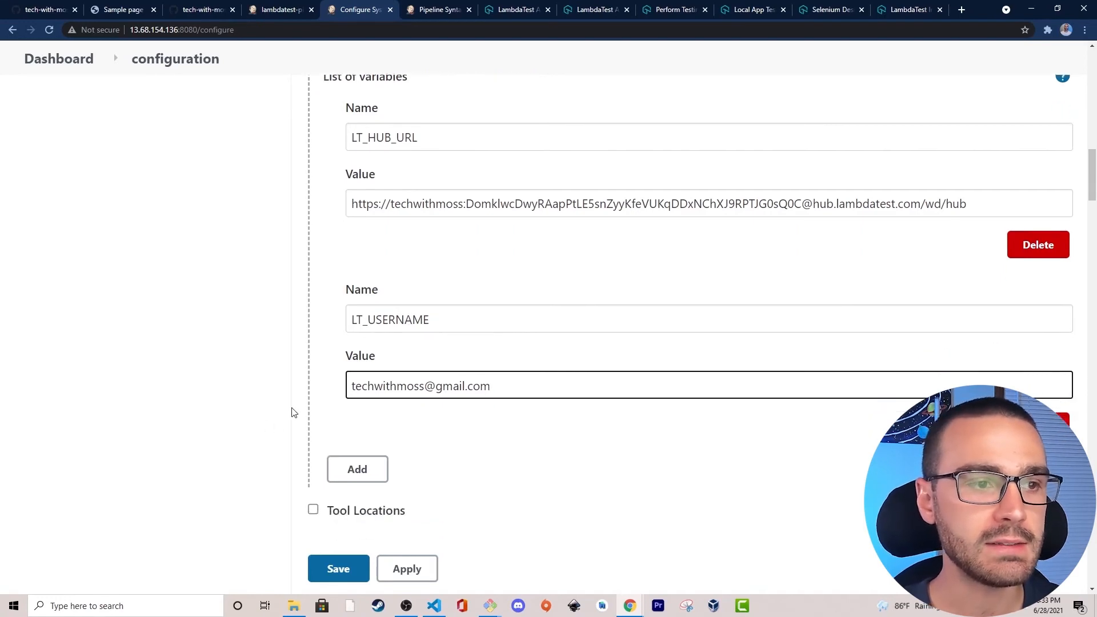
{"action": "left_click", "coordinate": [345, 453]}
{"action": "scroll", "coordinate": [256, 423], "scroll_direction": "down", "scroll_amount": 2}
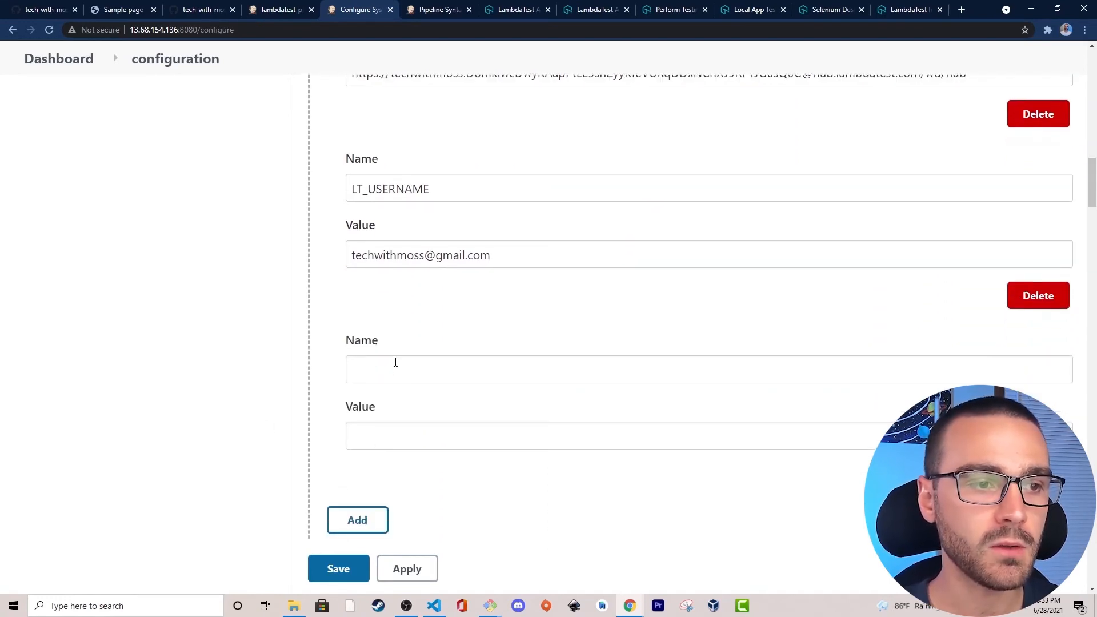
{"action": "left_click", "coordinate": [394, 363]}
{"action": "type", "text": "LT_AC"}
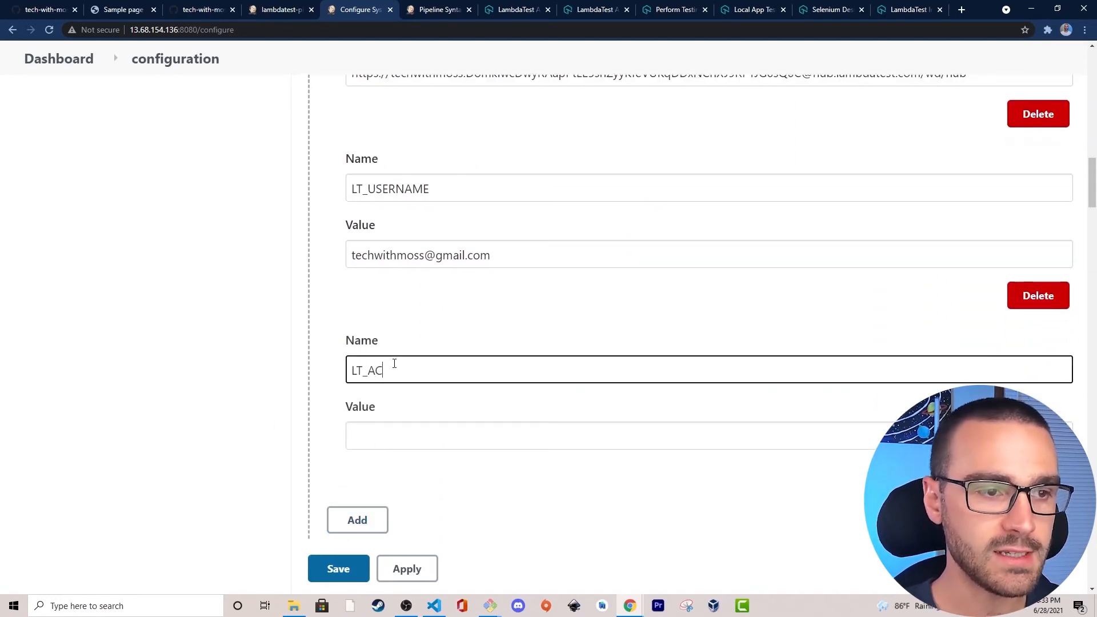
{"action": "type", "text": "CESS_KEY"}
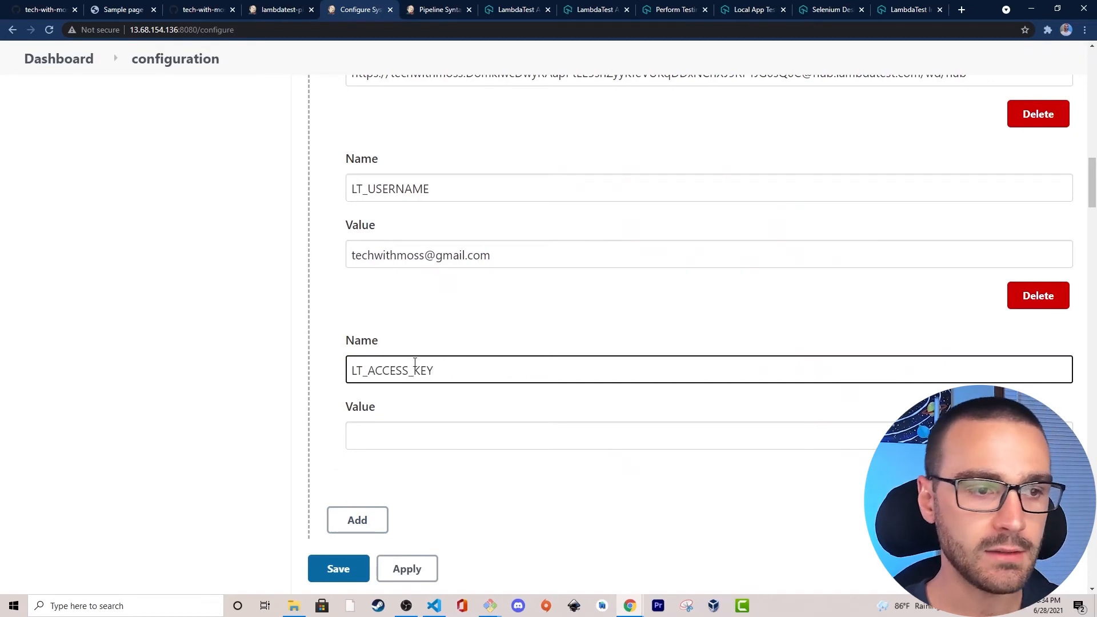
{"action": "left_click", "coordinate": [410, 427]}
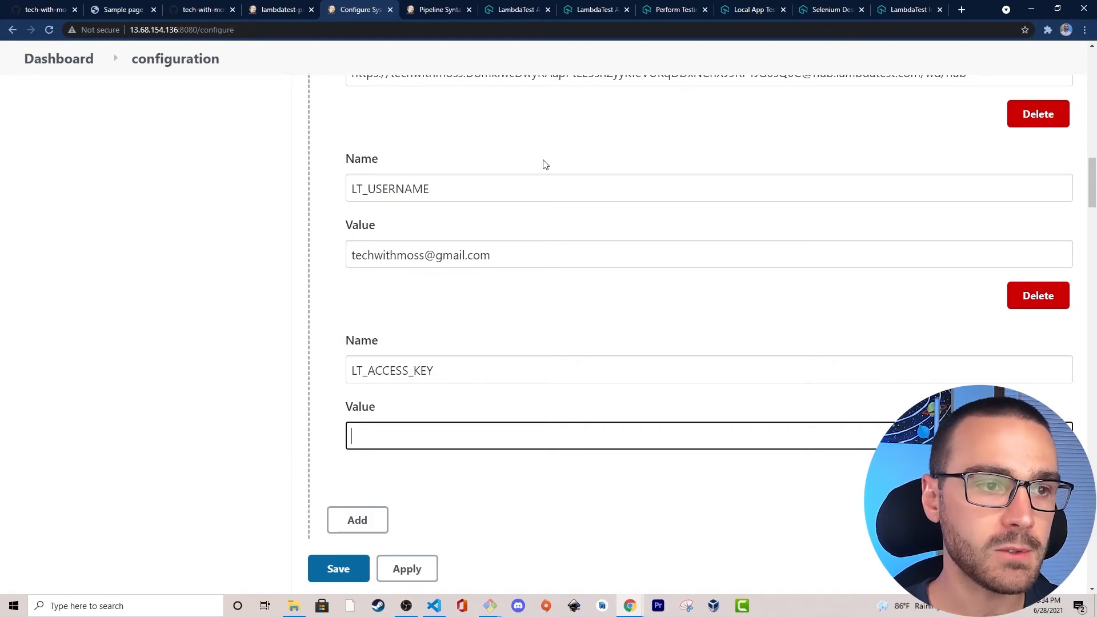
Copy only the access key portion of the LT_HUB_URL variable's value, between the colon and the @ sign.
{"action": "scroll", "coordinate": [537, 172], "scroll_direction": "up", "scroll_amount": 3}
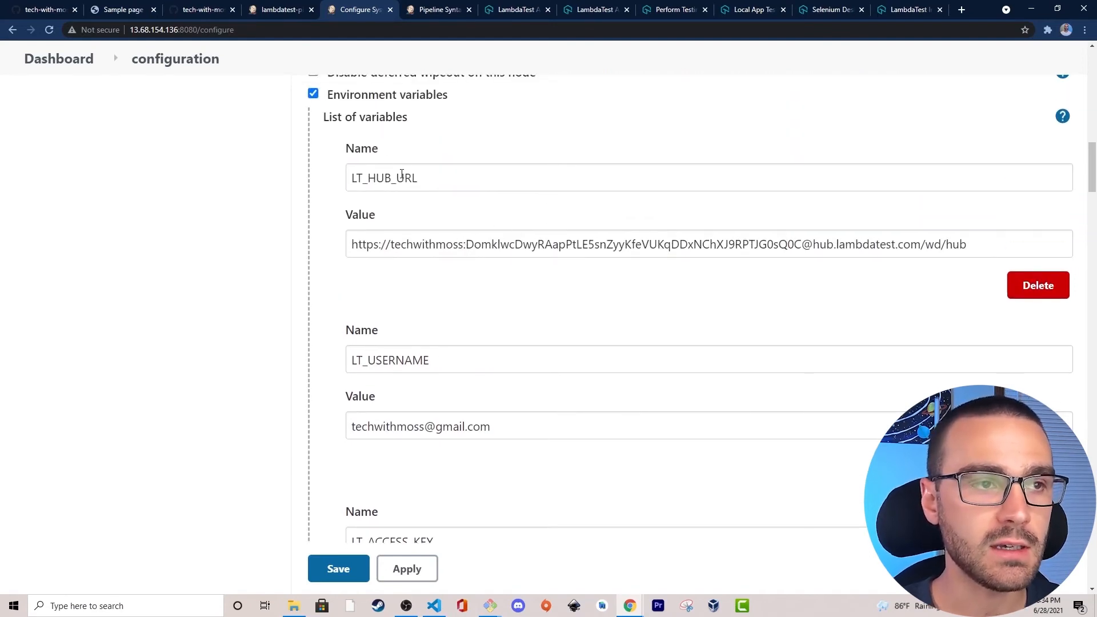
{"action": "left_click_drag", "start_coordinate": [369, 178], "coordinate": [455, 174]}
{"action": "left_click", "coordinate": [455, 174]}
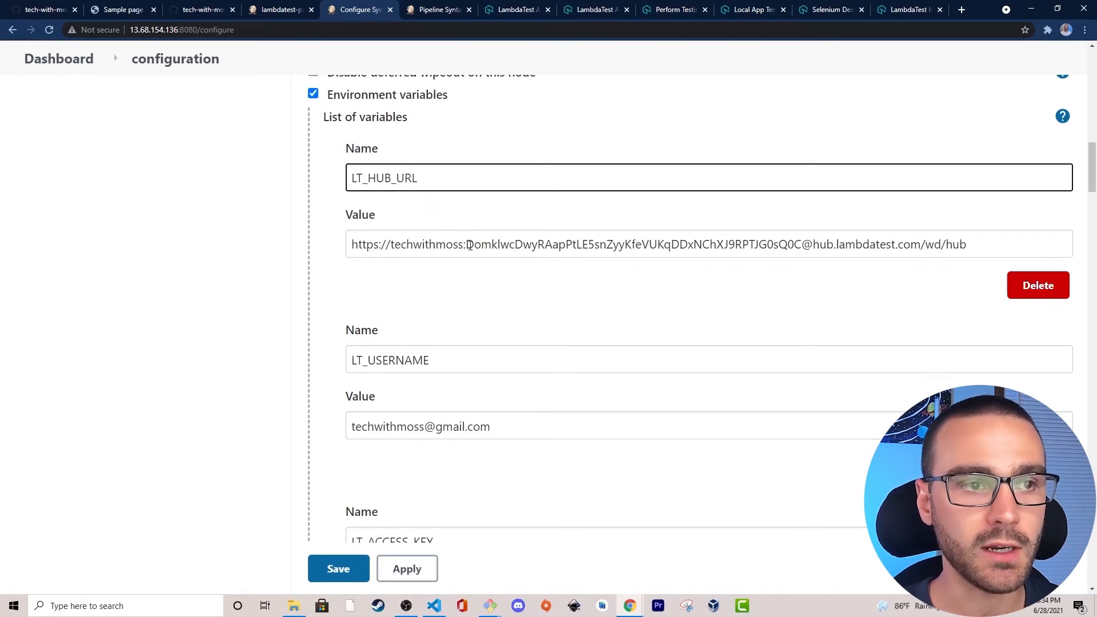
{"action": "left_click", "coordinate": [391, 245]}
{"action": "left_click_drag", "start_coordinate": [392, 245], "coordinate": [800, 244]}
{"action": "left_click", "coordinate": [464, 245]}
{"action": "left_click", "coordinate": [480, 245]}
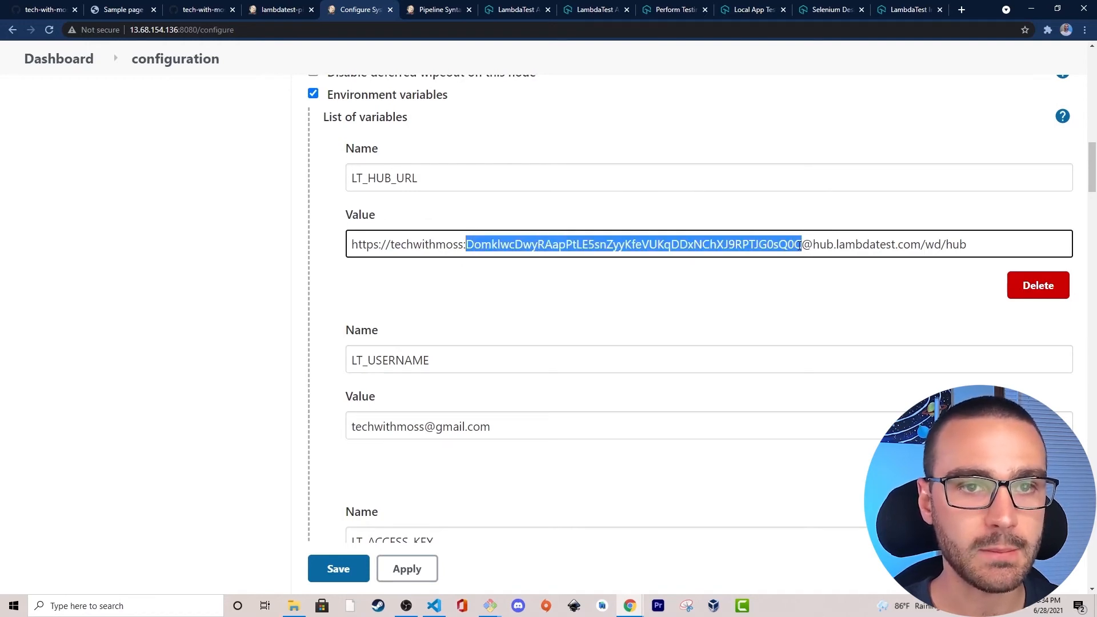
{"action": "right_click", "coordinate": [656, 245]}
{"action": "left_click", "coordinate": [691, 281]}
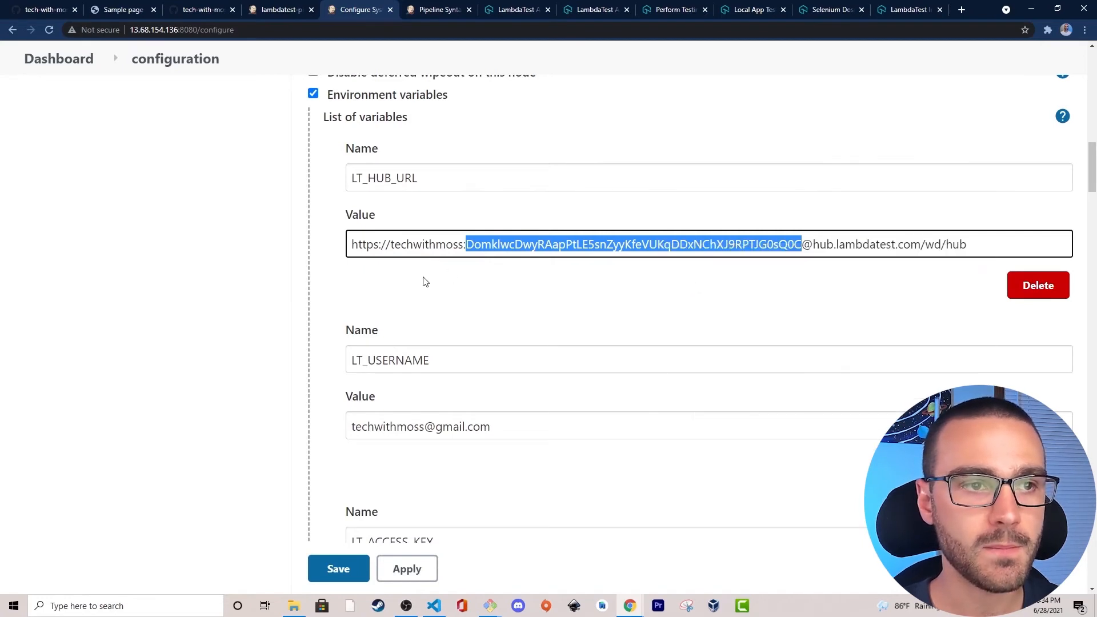
Paste the copied access key as the value of LT_ACCESS_KEY.
{"action": "scroll", "coordinate": [425, 280], "scroll_direction": "down", "scroll_amount": 4}
{"action": "left_click", "coordinate": [399, 372]}
{"action": "key", "text": "ctrl+v"}
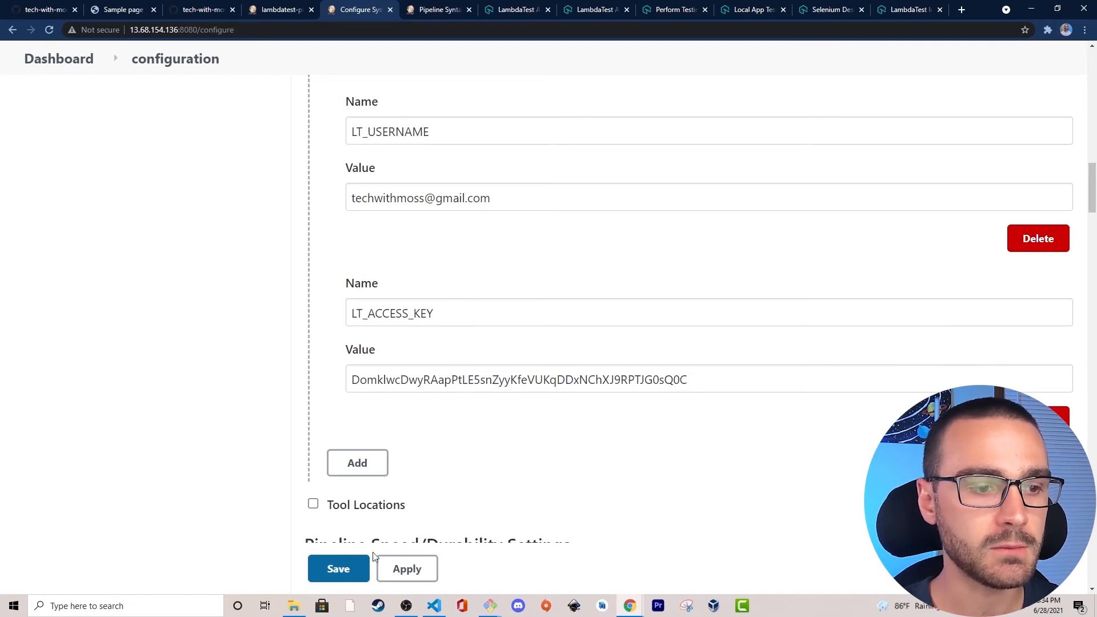
Save the Jenkins system configuration and switch to Visual Studio Code with the pipeline script.
{"action": "left_click", "coordinate": [340, 570]}
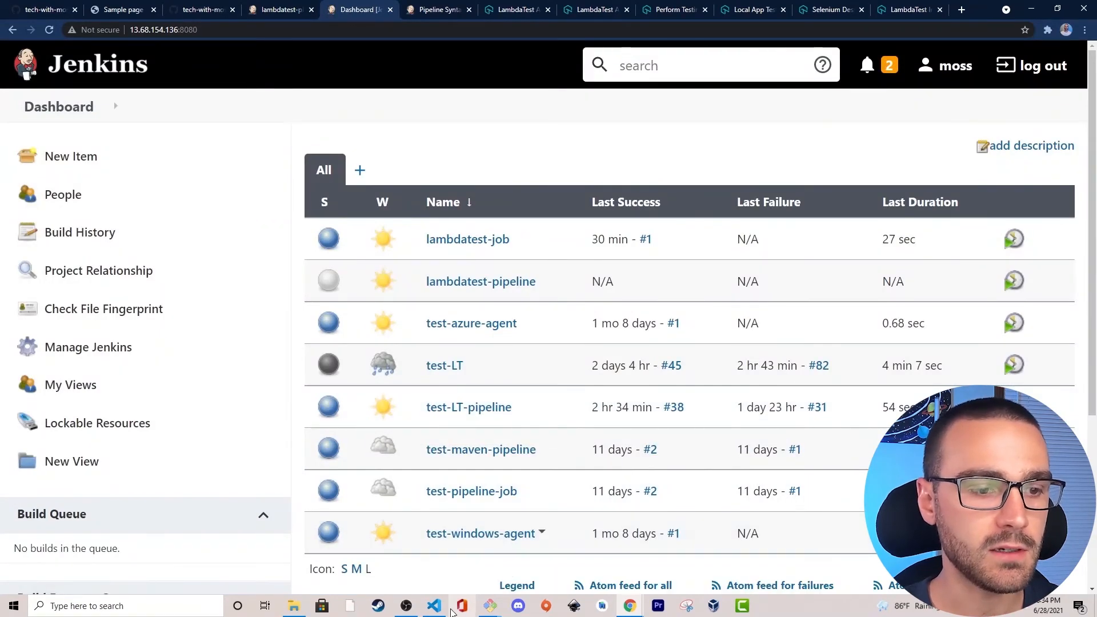
{"action": "left_click", "coordinate": [434, 605]}
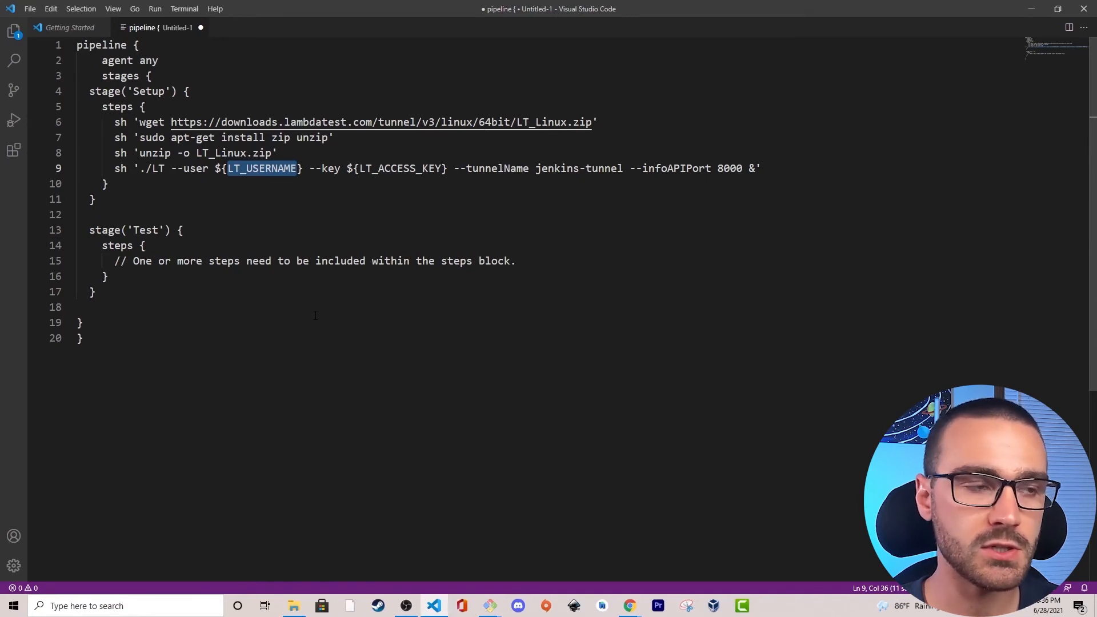
{"action": "left_click_drag", "start_coordinate": [516, 260], "coordinate": [109, 260]}
{"action": "key", "text": "BackSpace"}
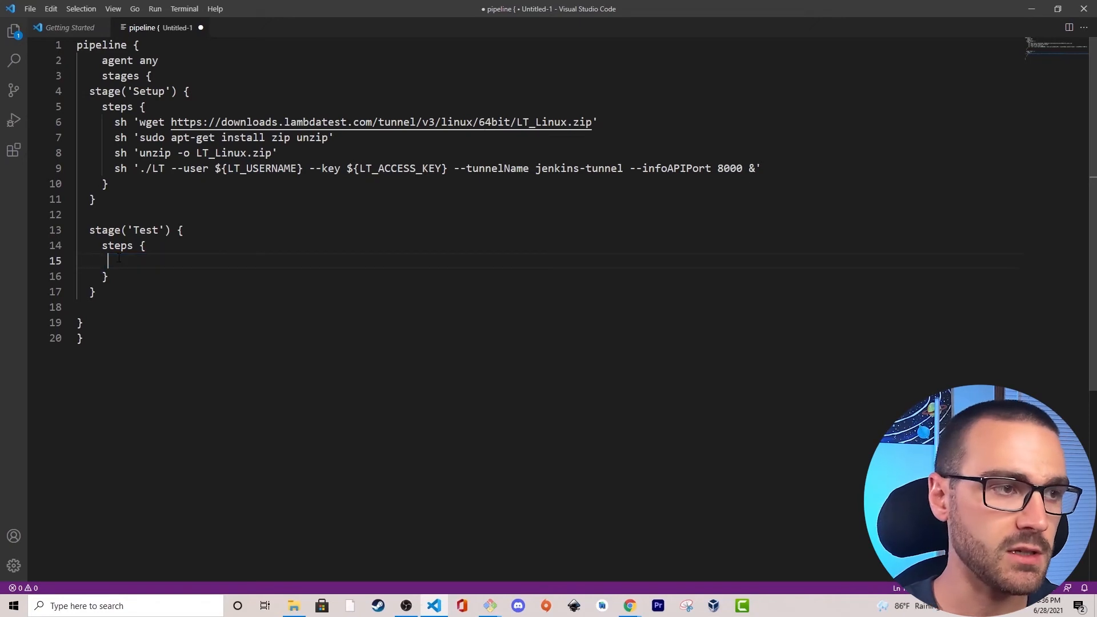
{"action": "key", "text": "ctrl+z"}
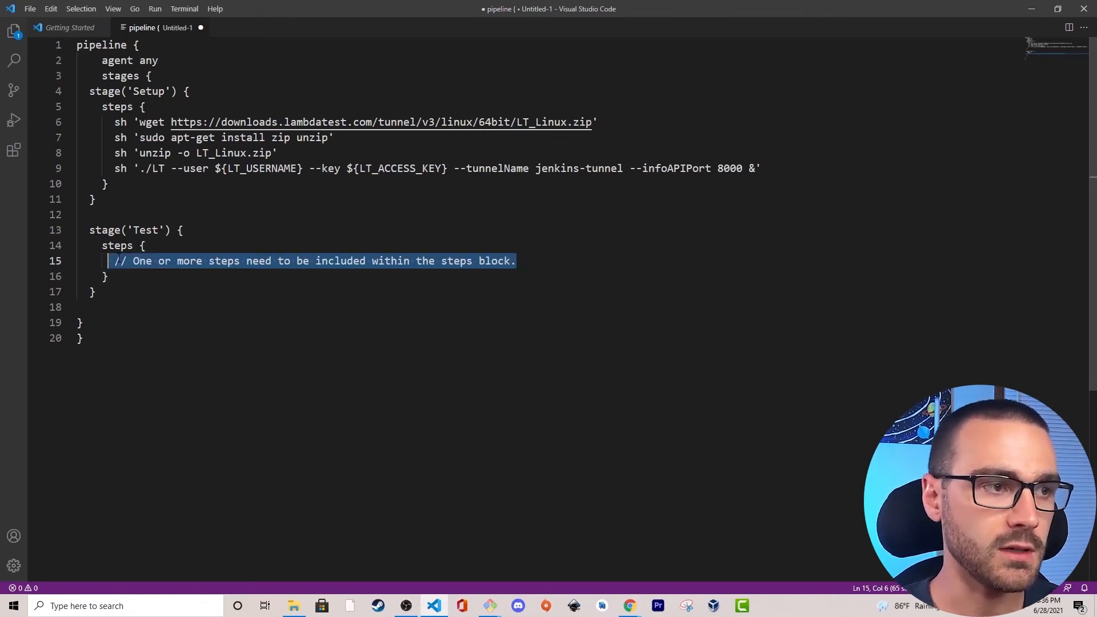
{"action": "key", "text": "Right"}
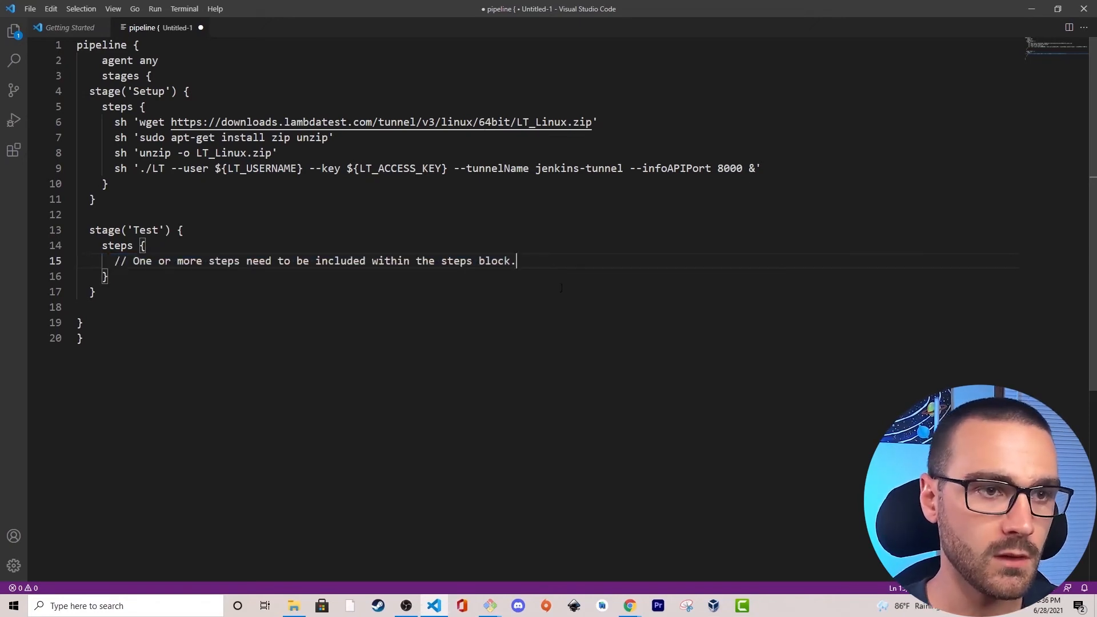
Replace the placeholder comment in the Test stage's steps with the command sh 'sleep 5'.
{"action": "left_click_drag", "start_coordinate": [518, 262], "coordinate": [115, 261]}
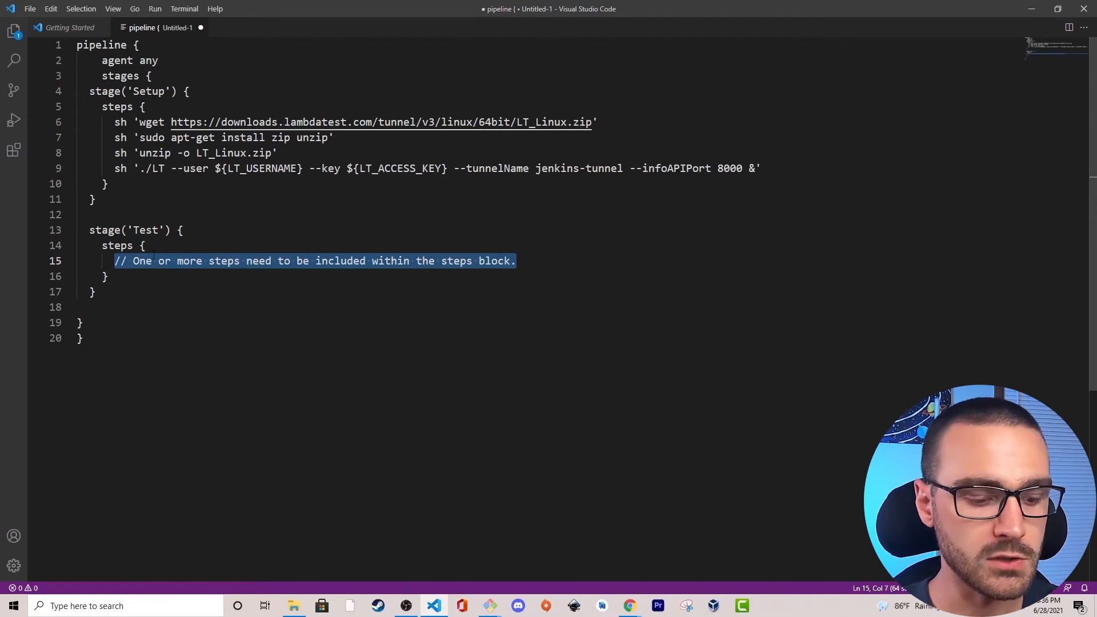
{"action": "type", "text": "sh '"}
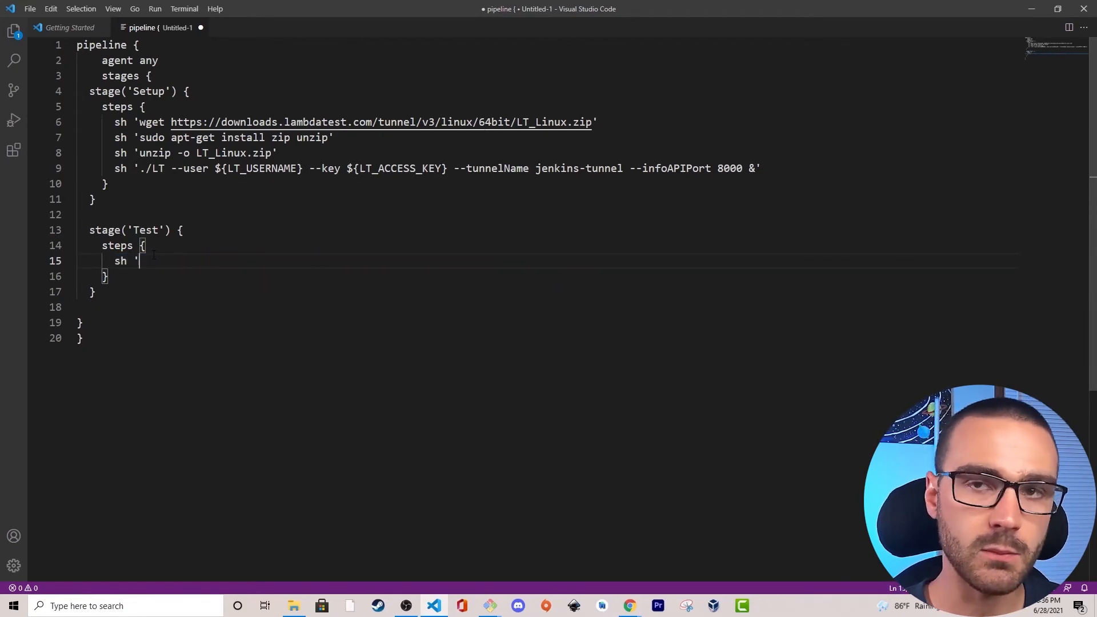
{"action": "type", "text": "sleep 5"}
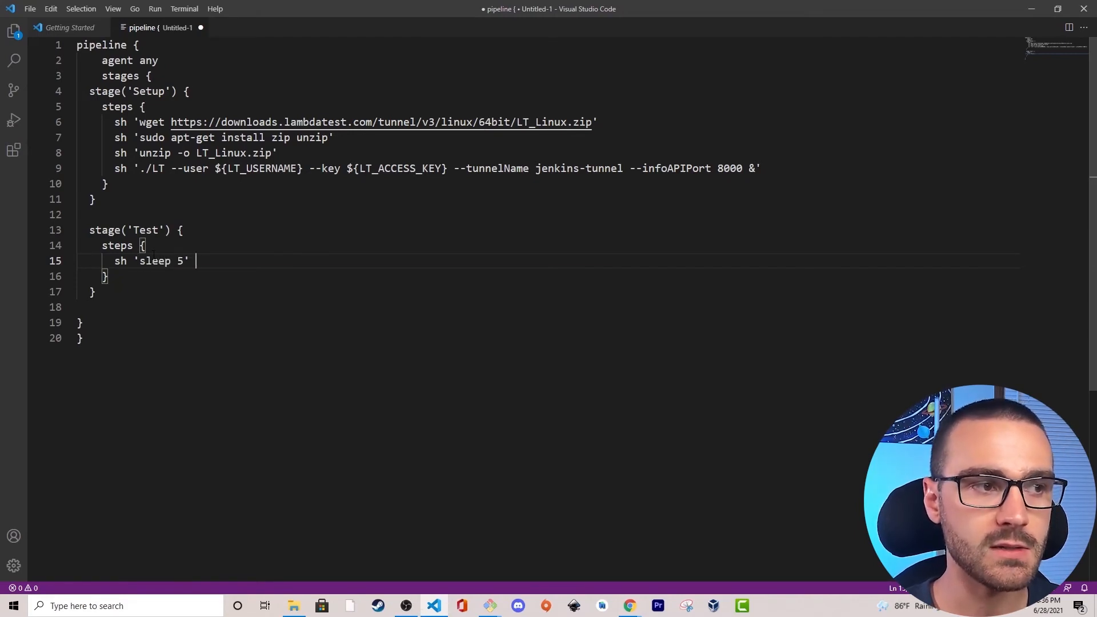
{"action": "key", "text": "Return"}
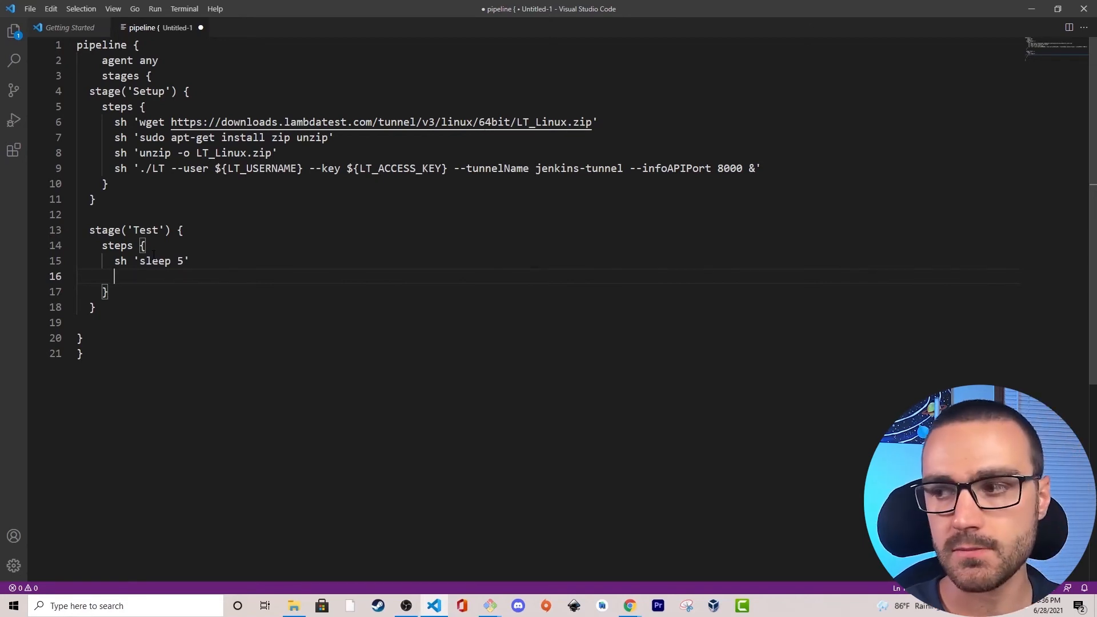
Add the command sh 'python3 -m http.server 8081 &' below the sleep command to serve the app in the background.
{"action": "type", "text": "sh "}
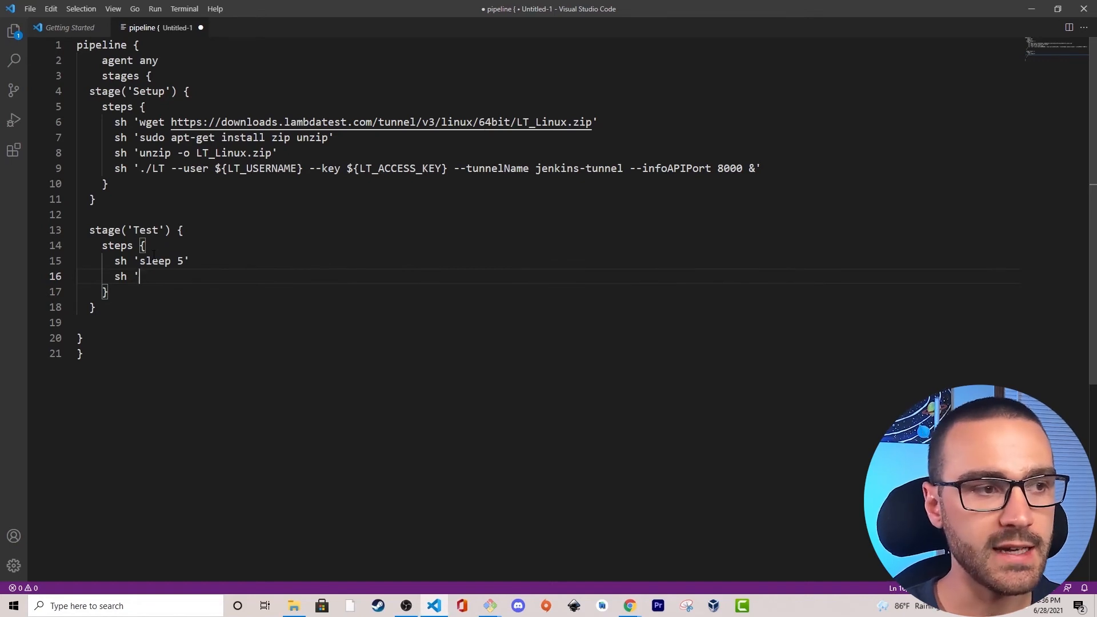
{"action": "type", "text": "'python"}
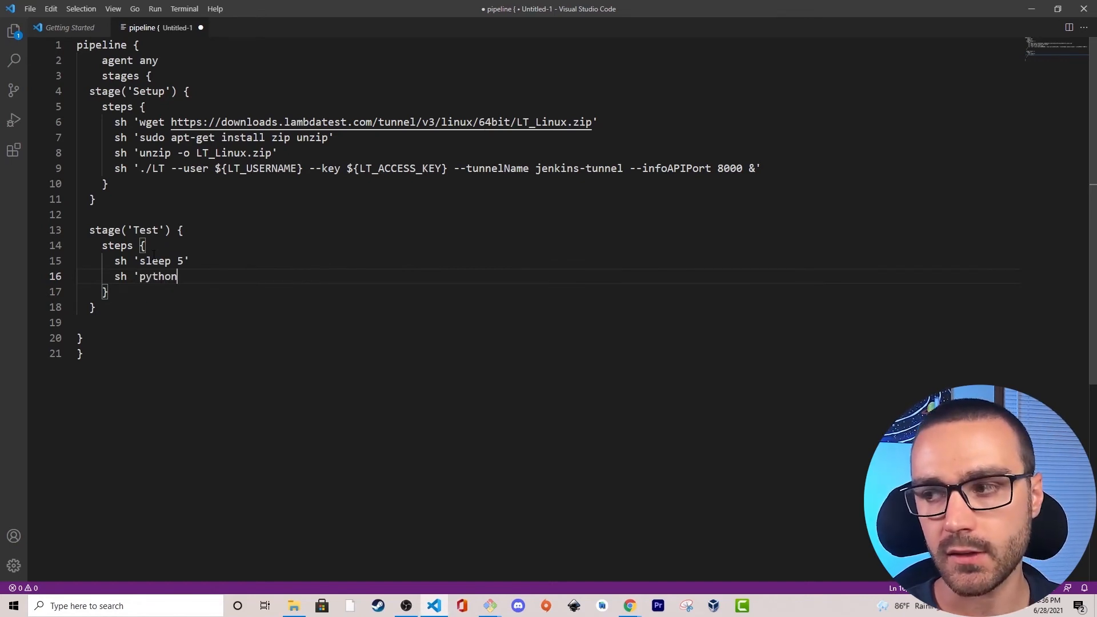
{"action": "type", "text": "3 -m "}
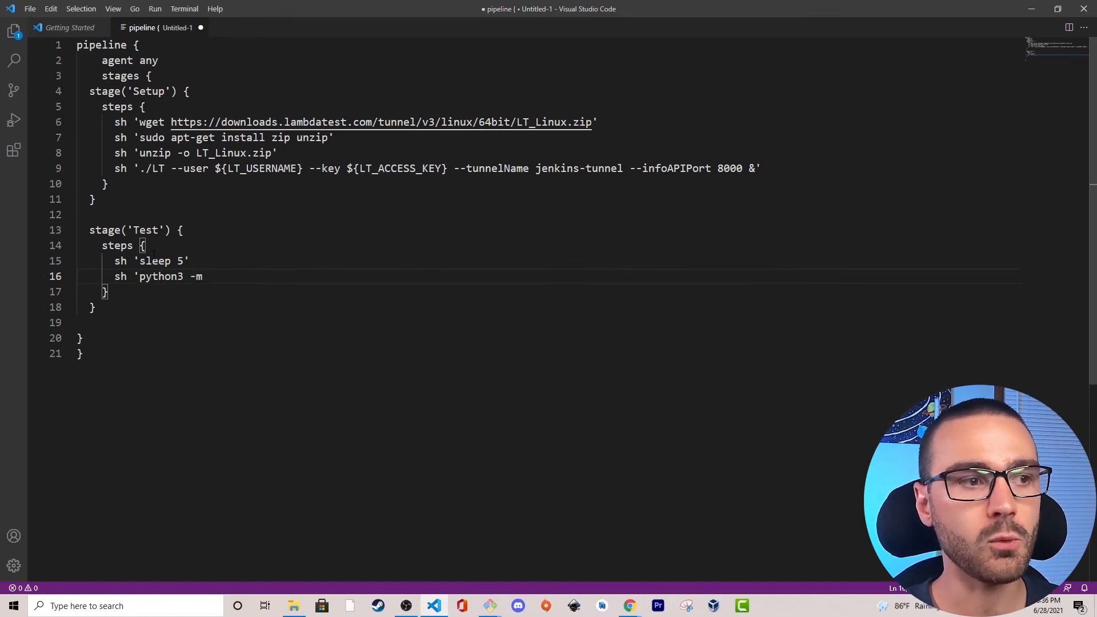
{"action": "type", "text": "http.server"}
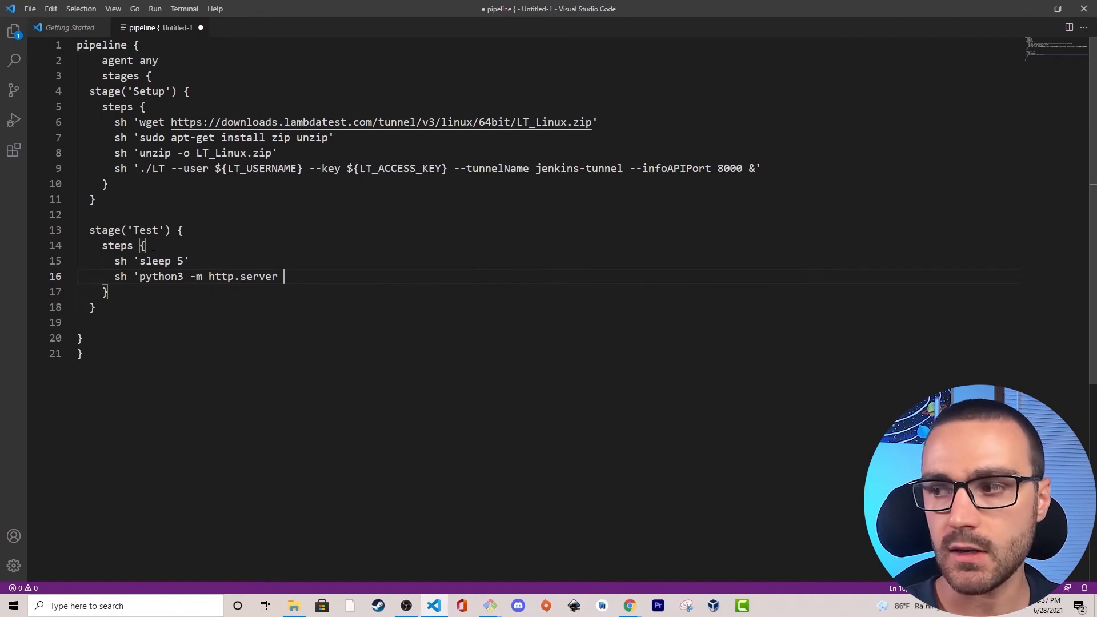
{"action": "type", "text": "8081"}
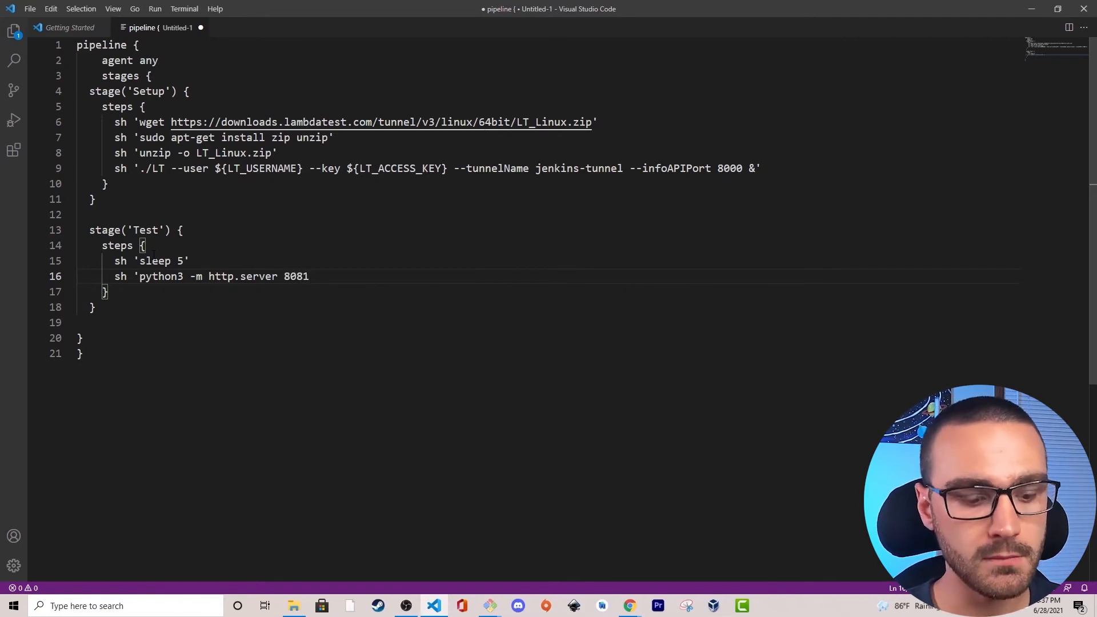
{"action": "type", "text": " &"}
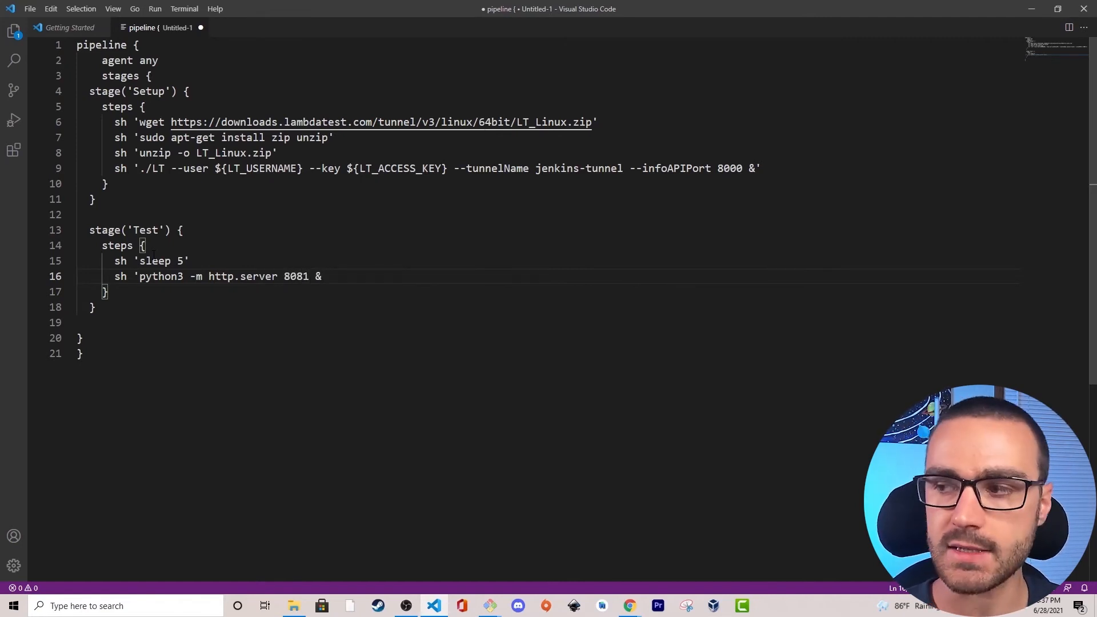
{"action": "key", "text": "Return"}
Add the command sh 'python3 test_sample_todo_app.py' below the web server command in the Test stage.
{"action": "type", "text": "sh "}
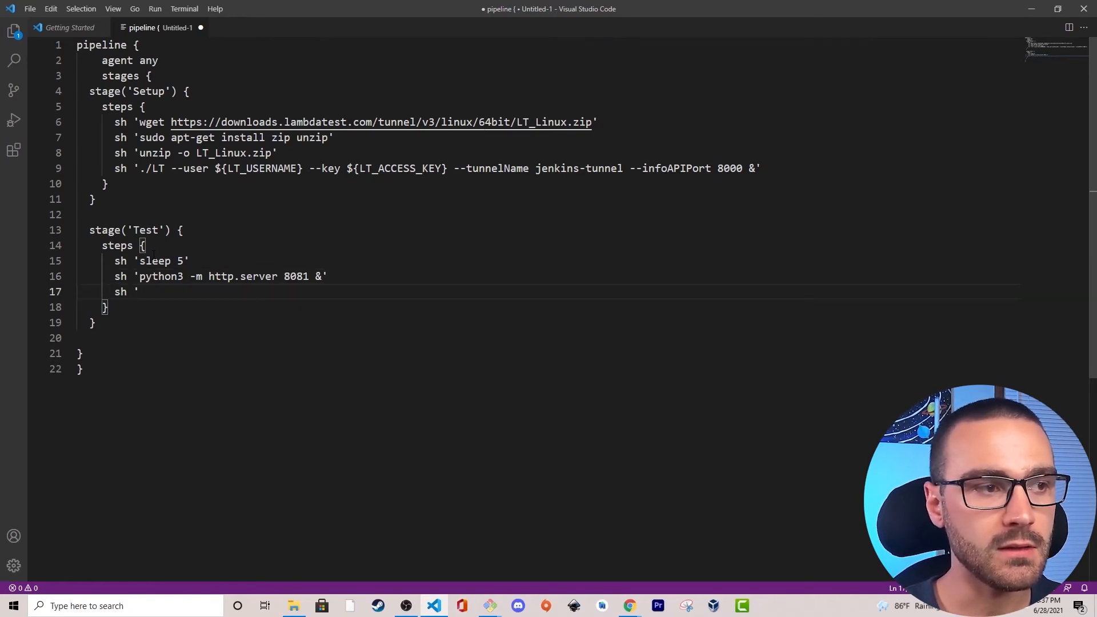
{"action": "type", "text": "'python3 "}
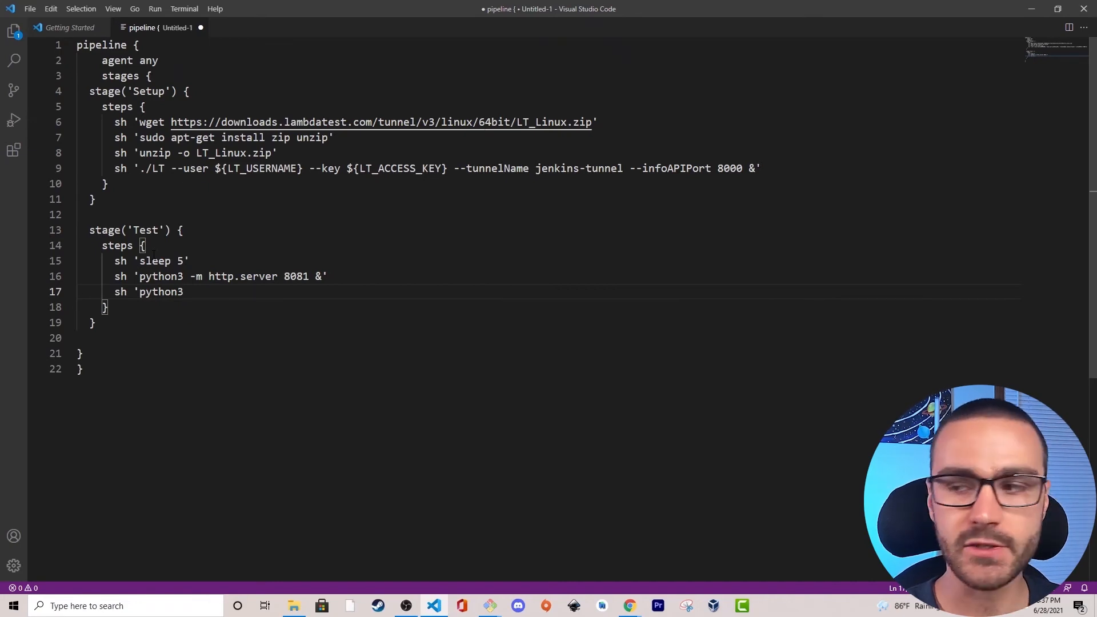
{"action": "type", "text": "test_sa"}
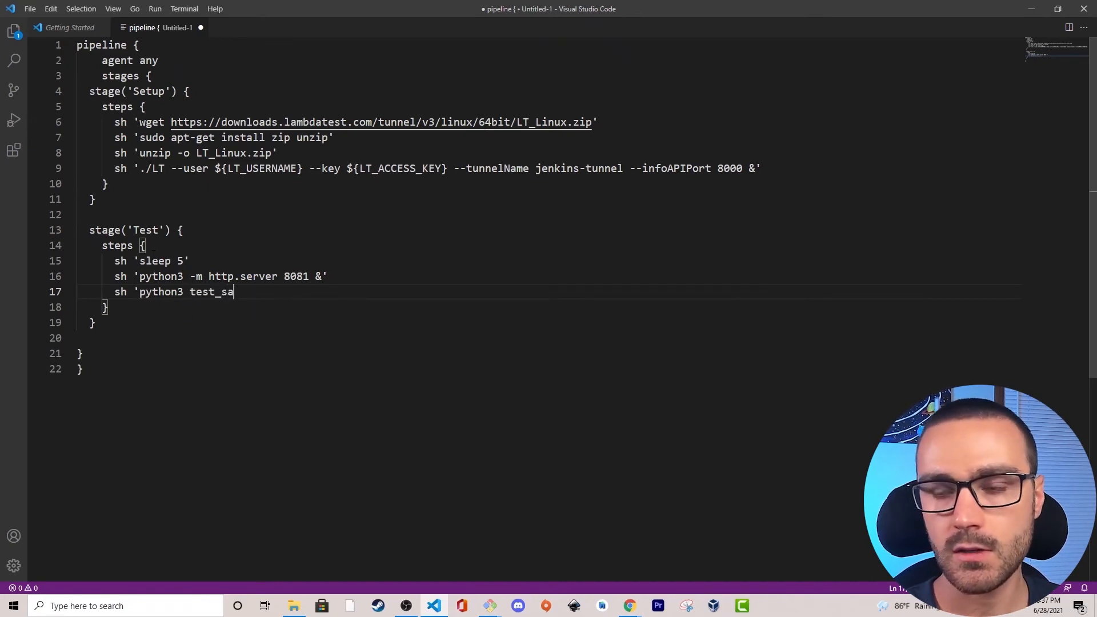
{"action": "type", "text": "mple_todo_app.py'"}
{"action": "key", "text": "Return"}
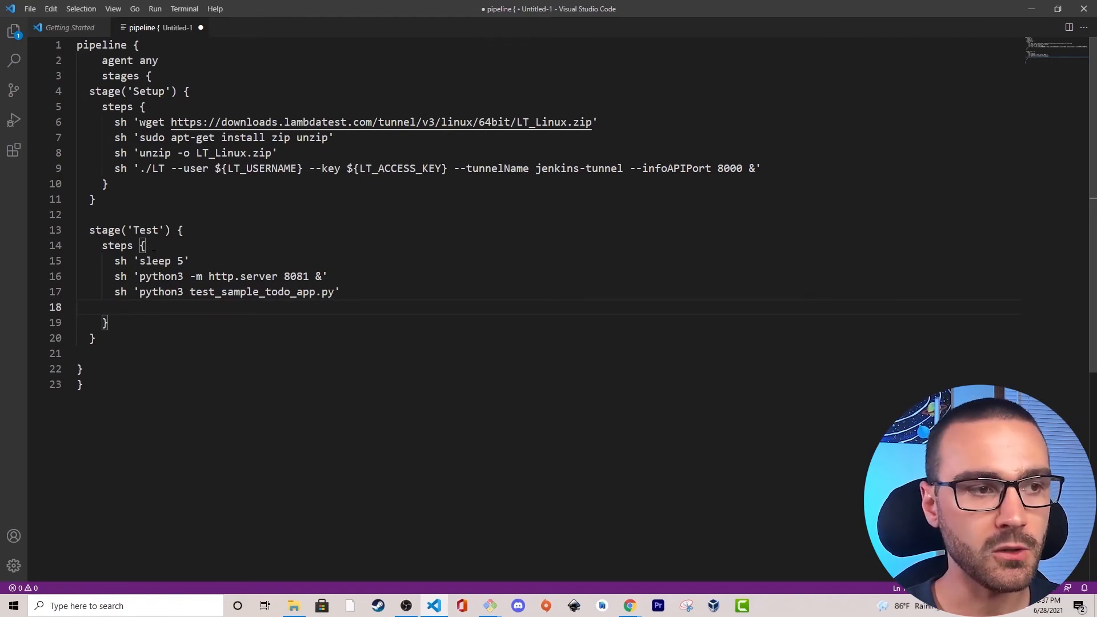
Add an sh command below the test run that stops the web server with pkill -f "http.server".
{"action": "type", "text": "sh ' "}
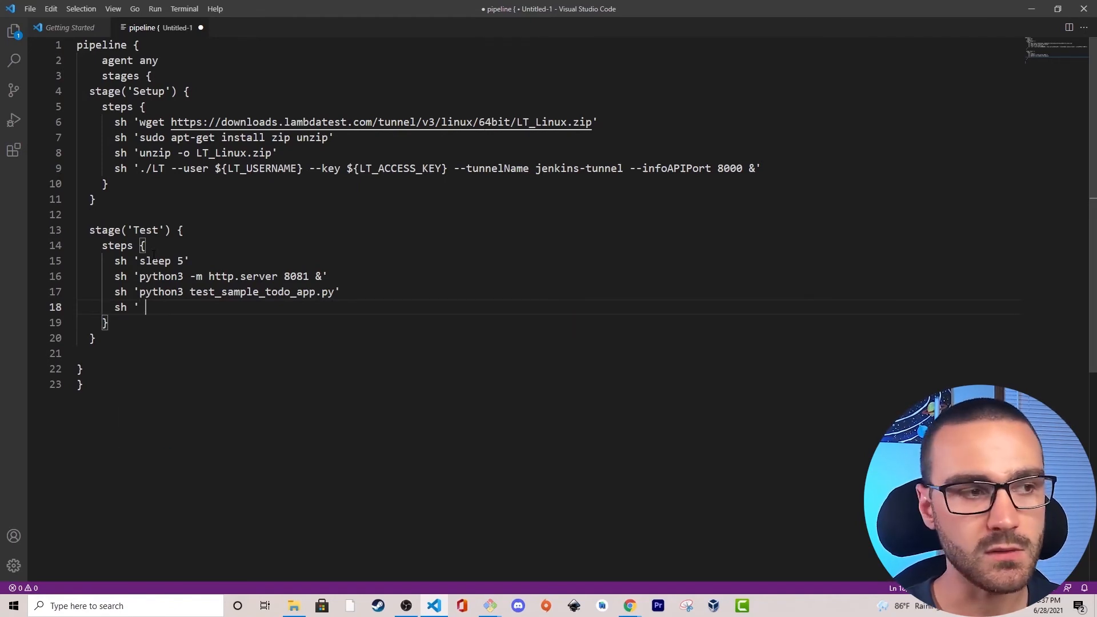
{"action": "type", "text": "pk"}
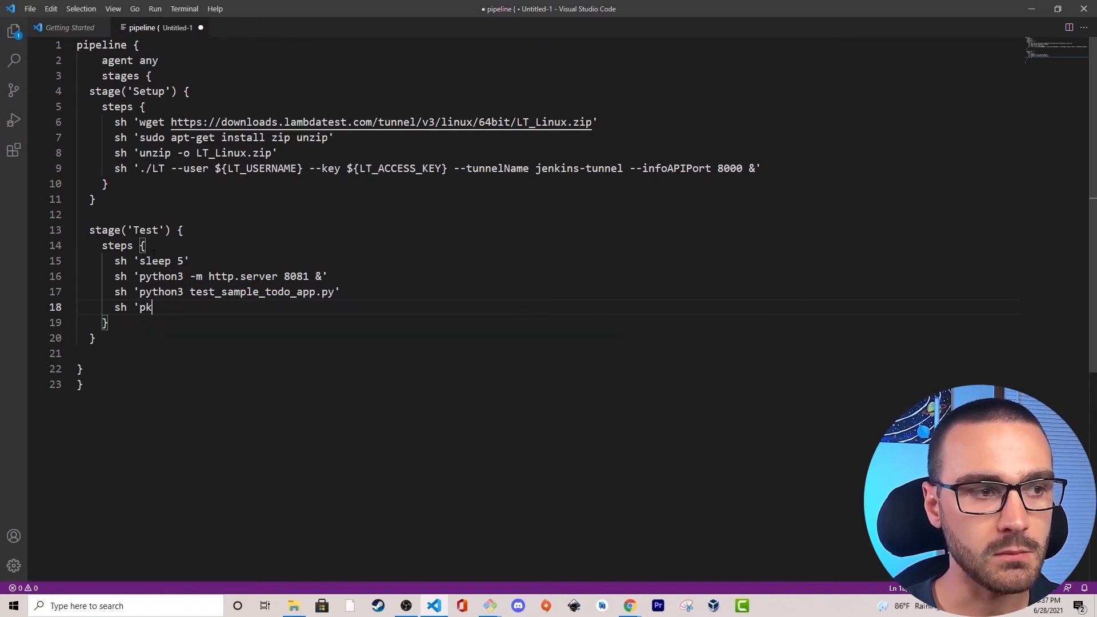
{"action": "type", "text": "ill"}
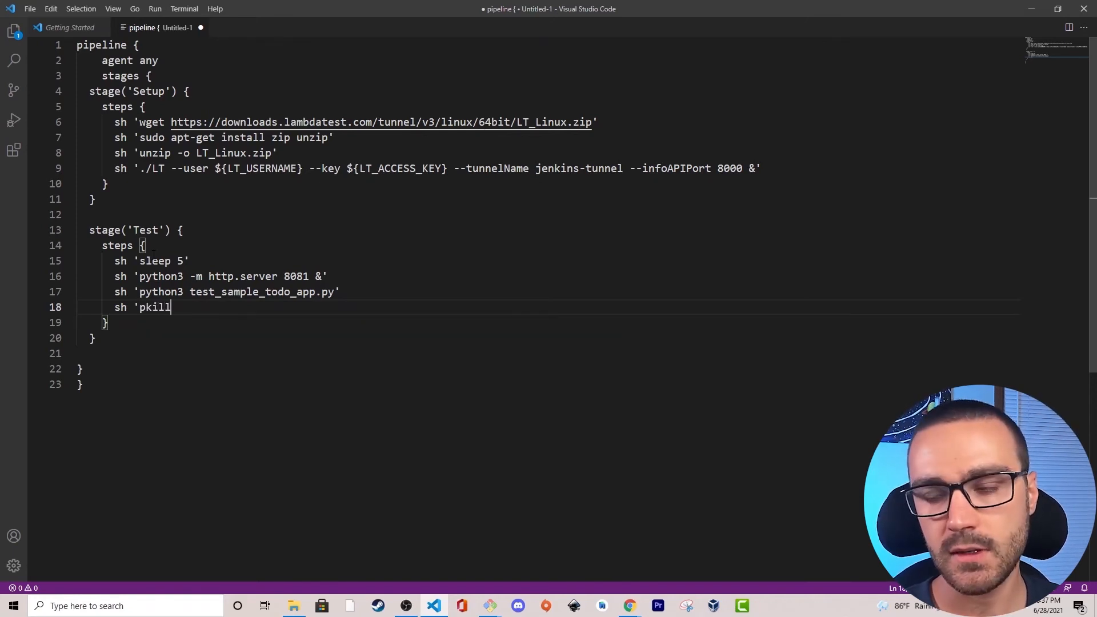
{"action": "type", "text": " -f \"http.server\""}
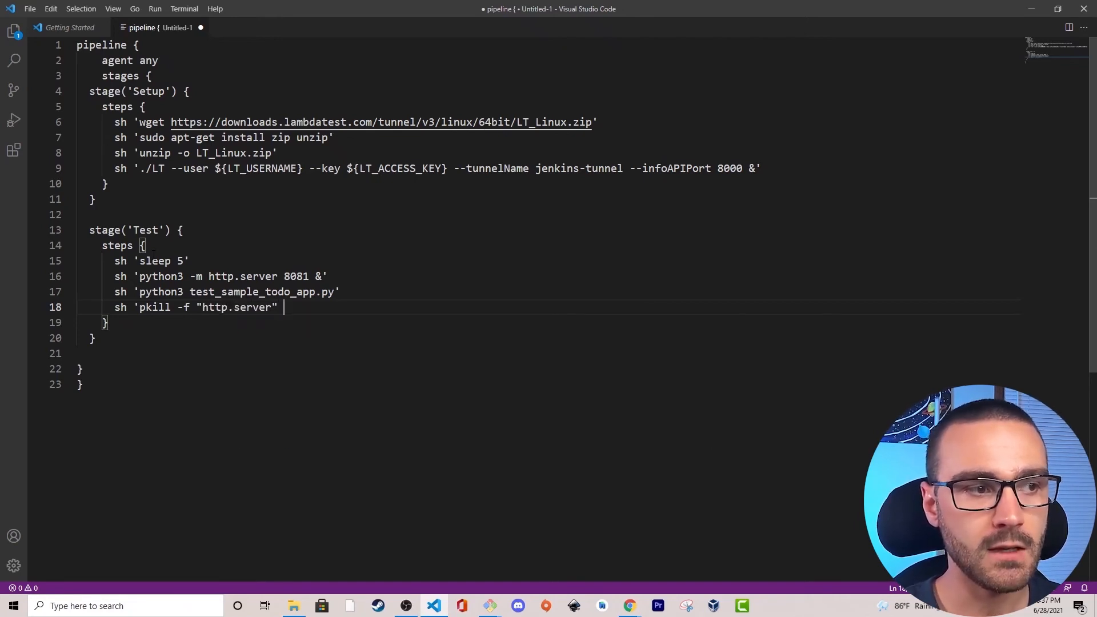
{"action": "key", "text": "Return"}
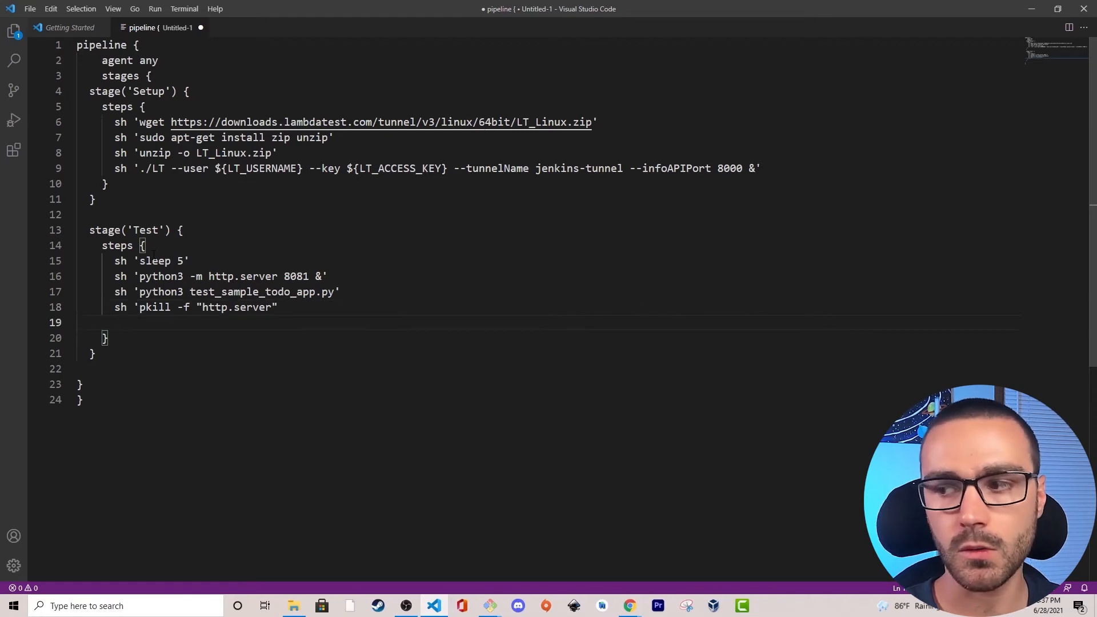
Add the command sh 'sleep 10' below the pkill command in the Test stage.
{"action": "type", "text": "sh"}
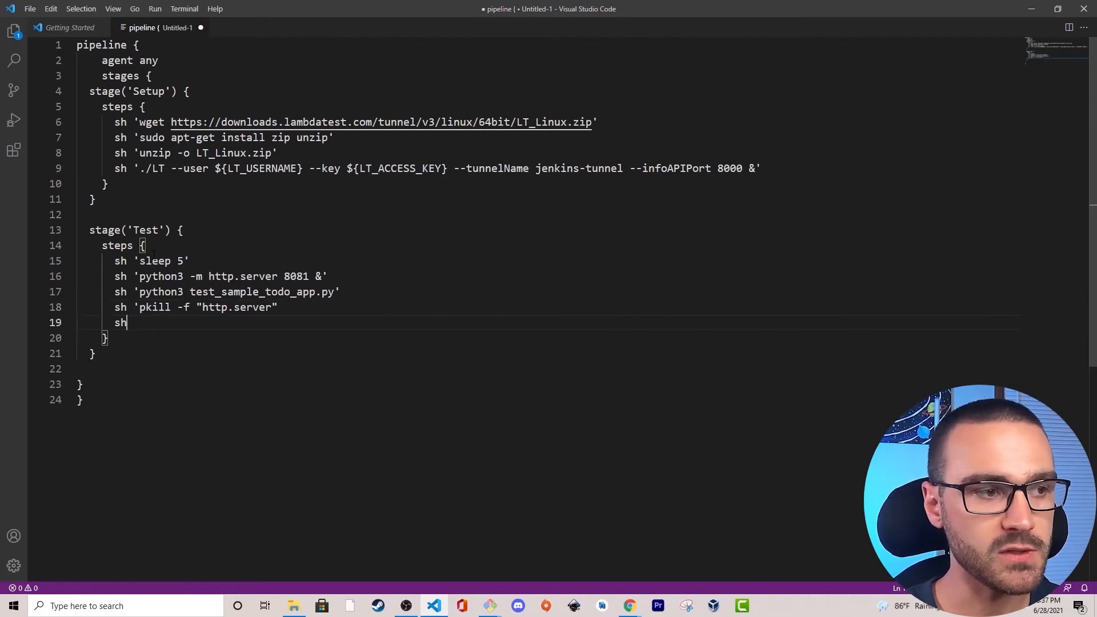
{"action": "type", "text": " 's"}
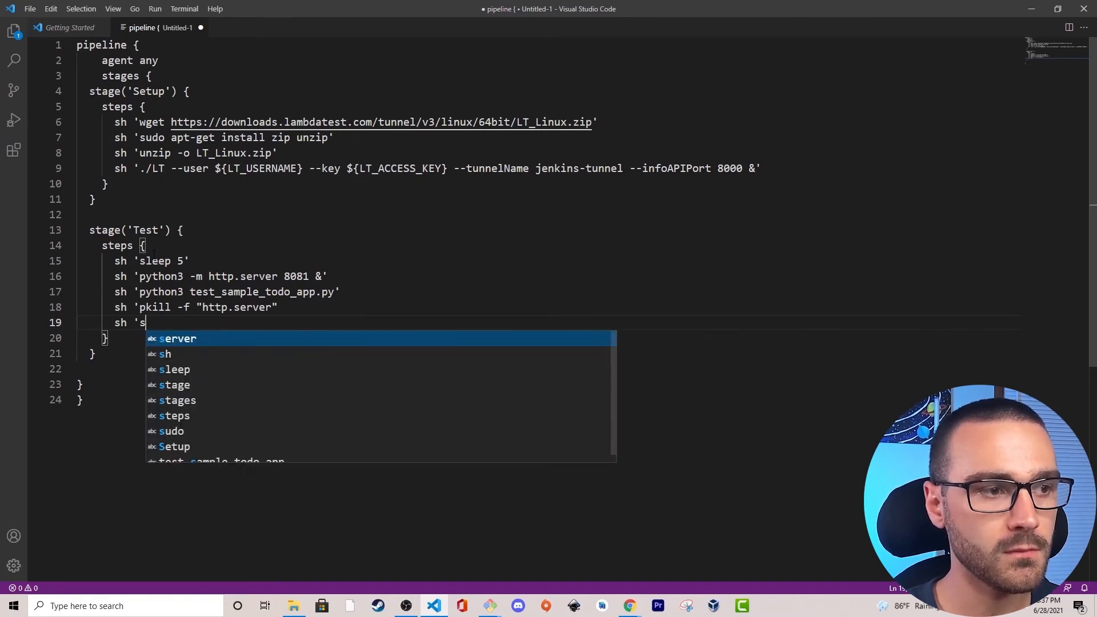
{"action": "type", "text": "leep 10"}
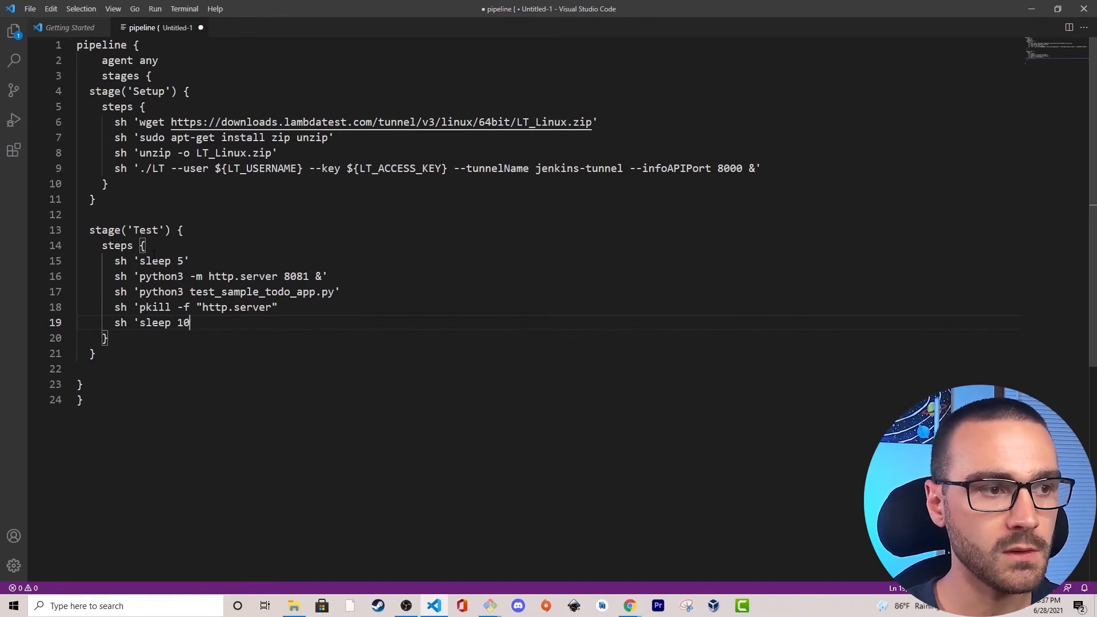
{"action": "key", "text": "Return"}
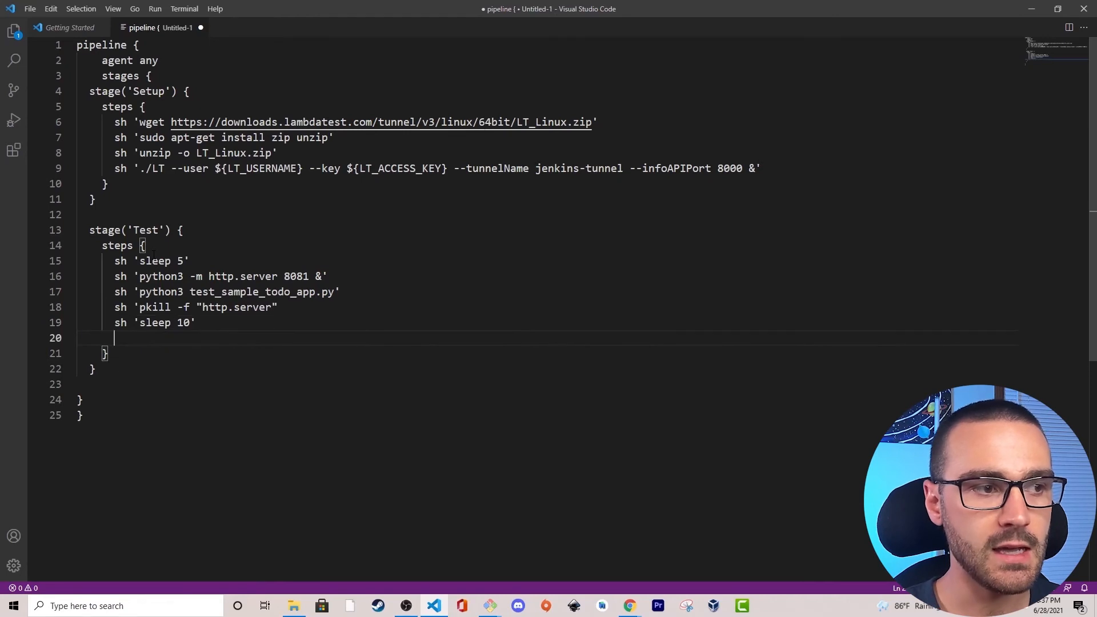
{"action": "type", "text": "sh "}
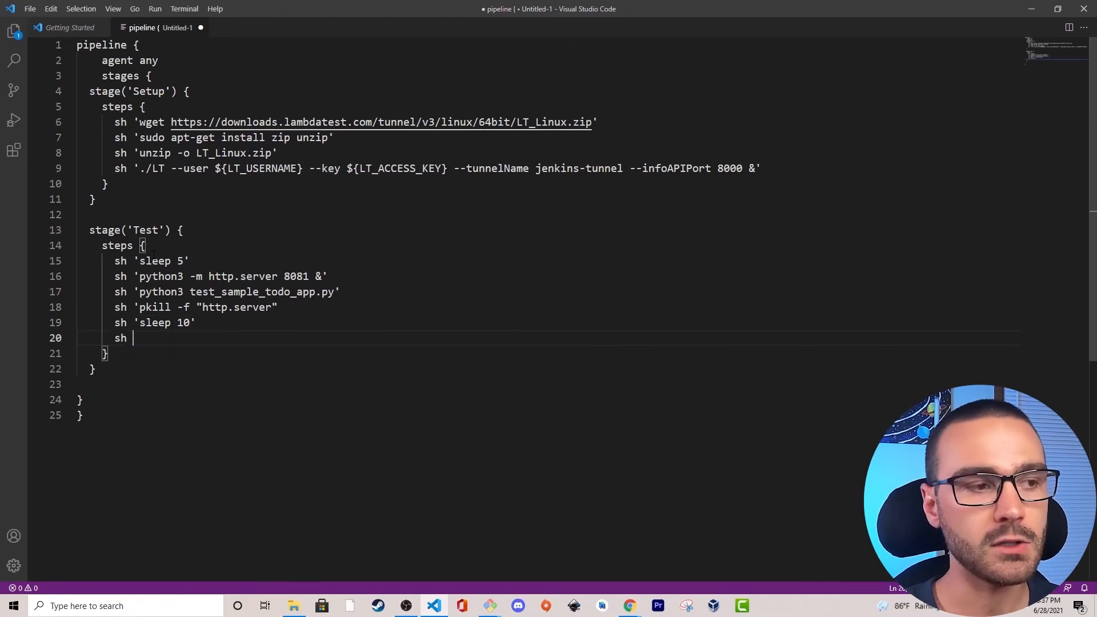
{"action": "type", "text": "'curl -x"}
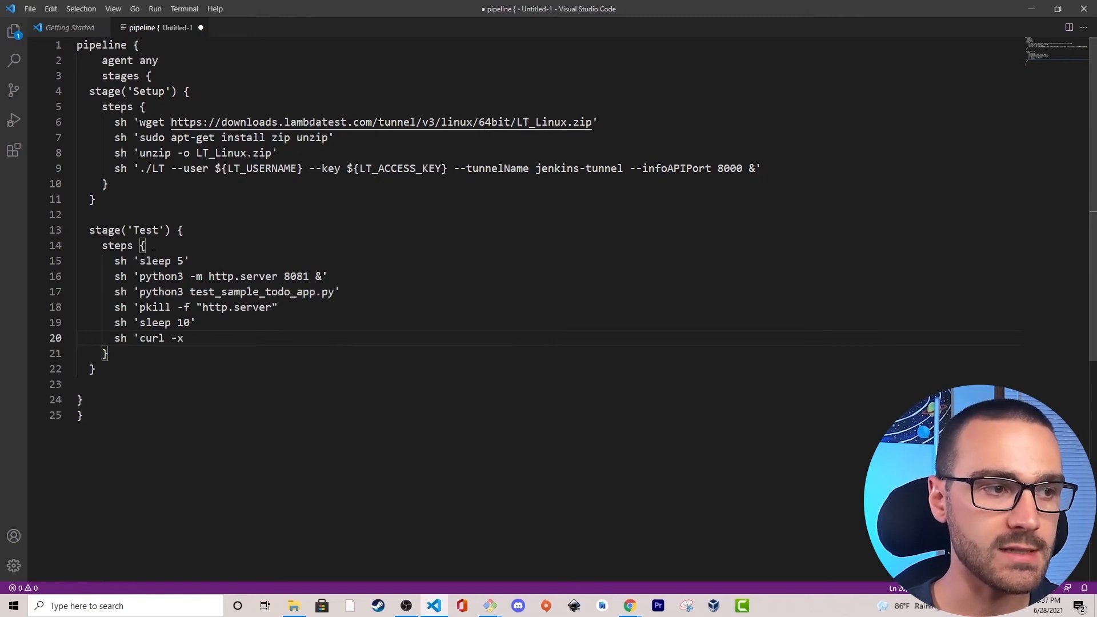
{"action": "key", "text": "BackSpace"}
{"action": "type", "text": "X"}
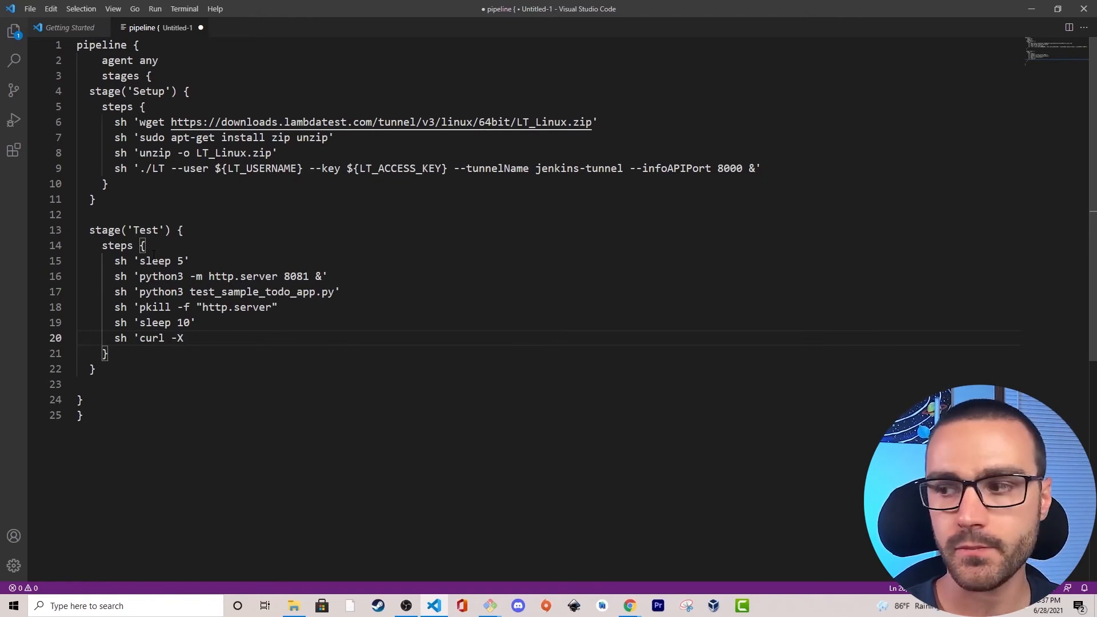
{"action": "type", "text": " DELETE"}
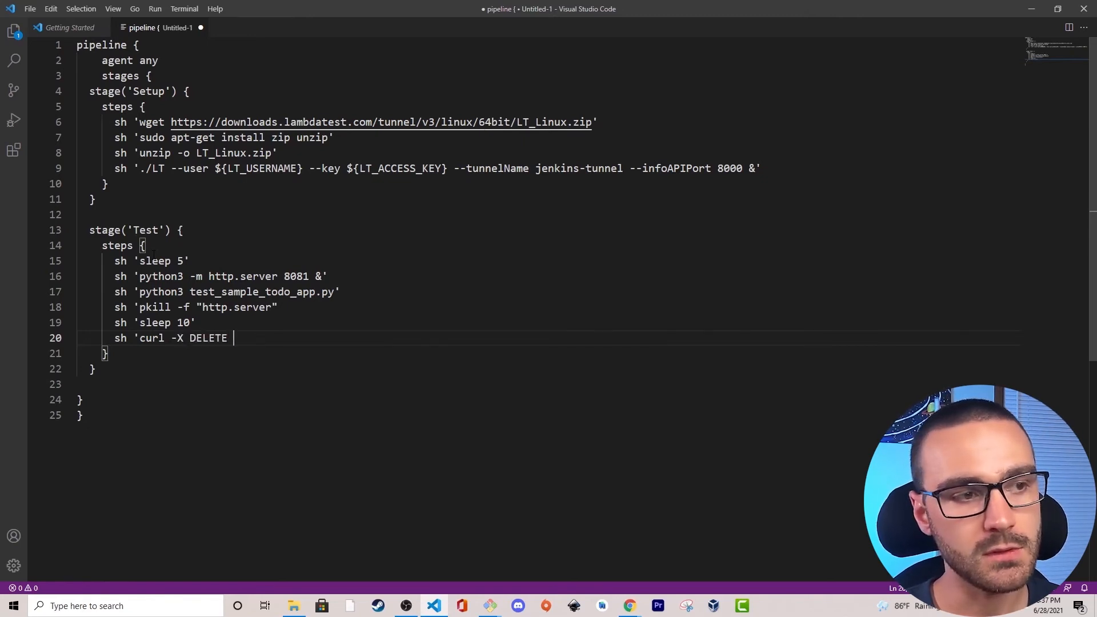
{"action": "type", "text": " ht"}
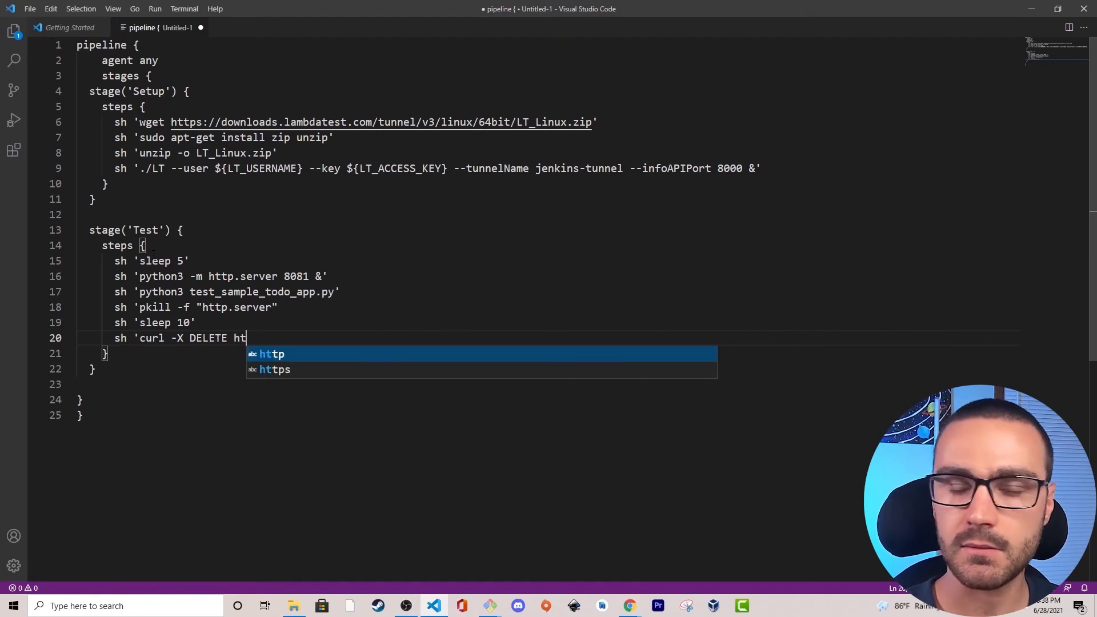
{"action": "type", "text": "tp://1"}
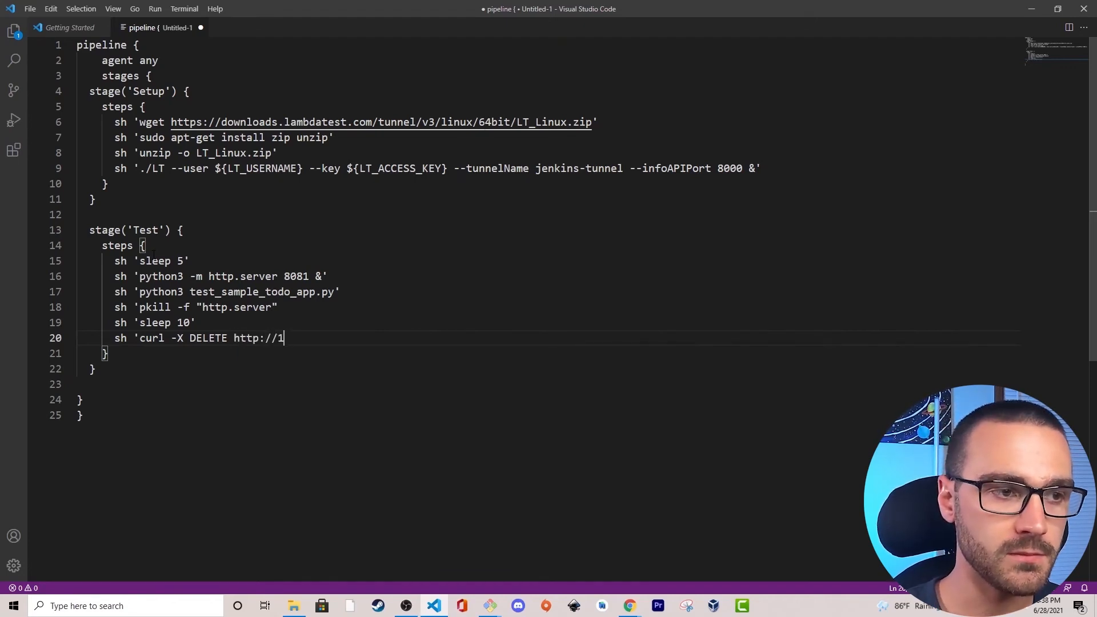
{"action": "type", "text": "27."}
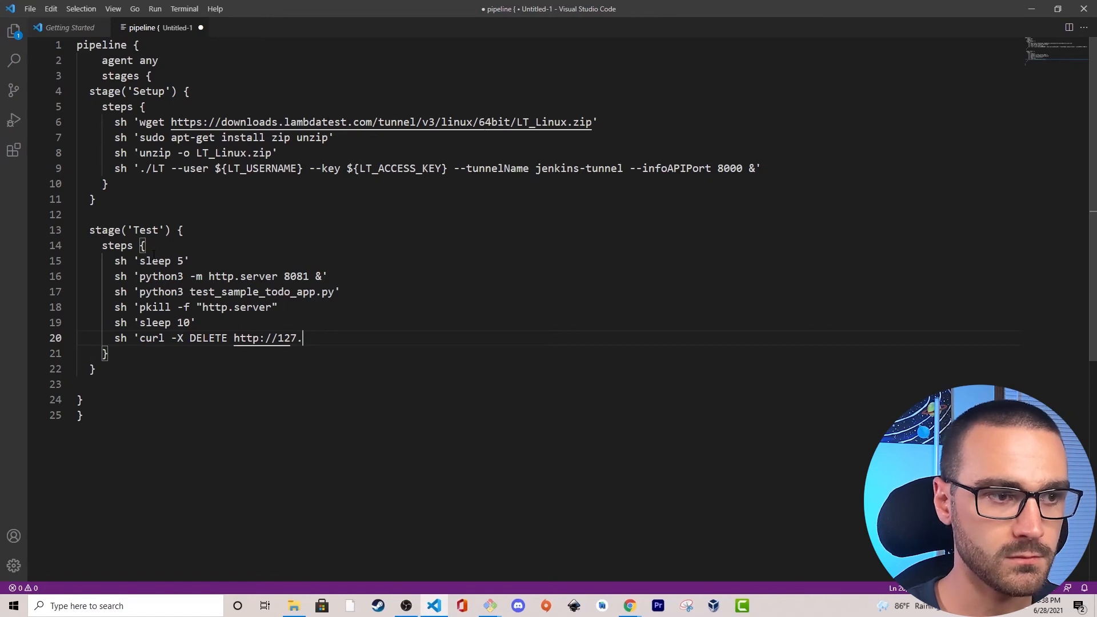
{"action": "type", "text": "0.0.1"}
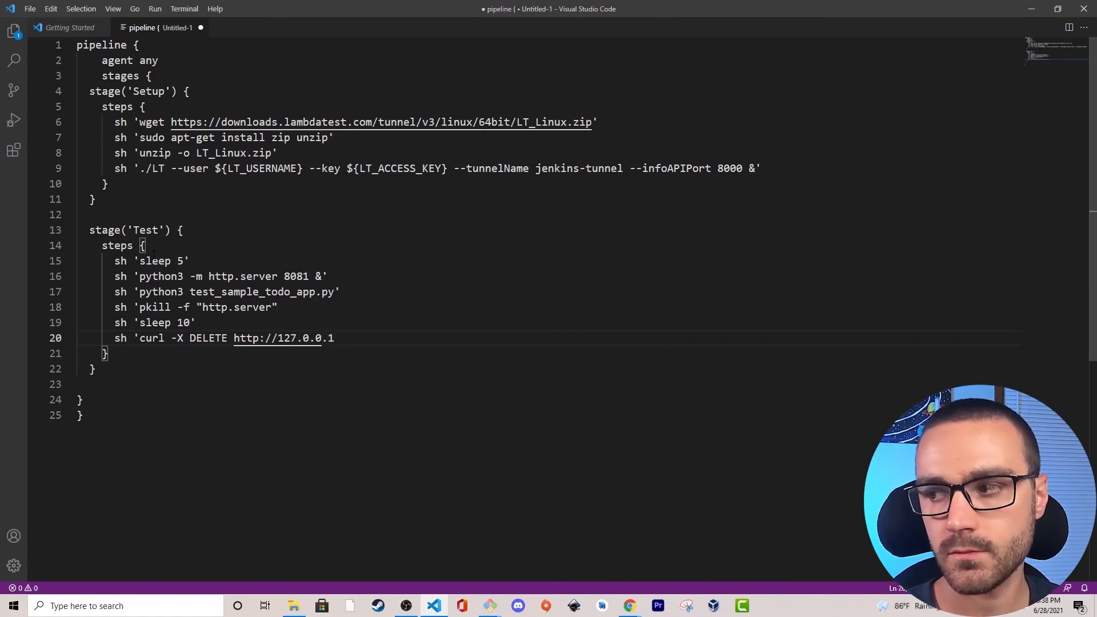
{"action": "type", "text": ":8000/api/"}
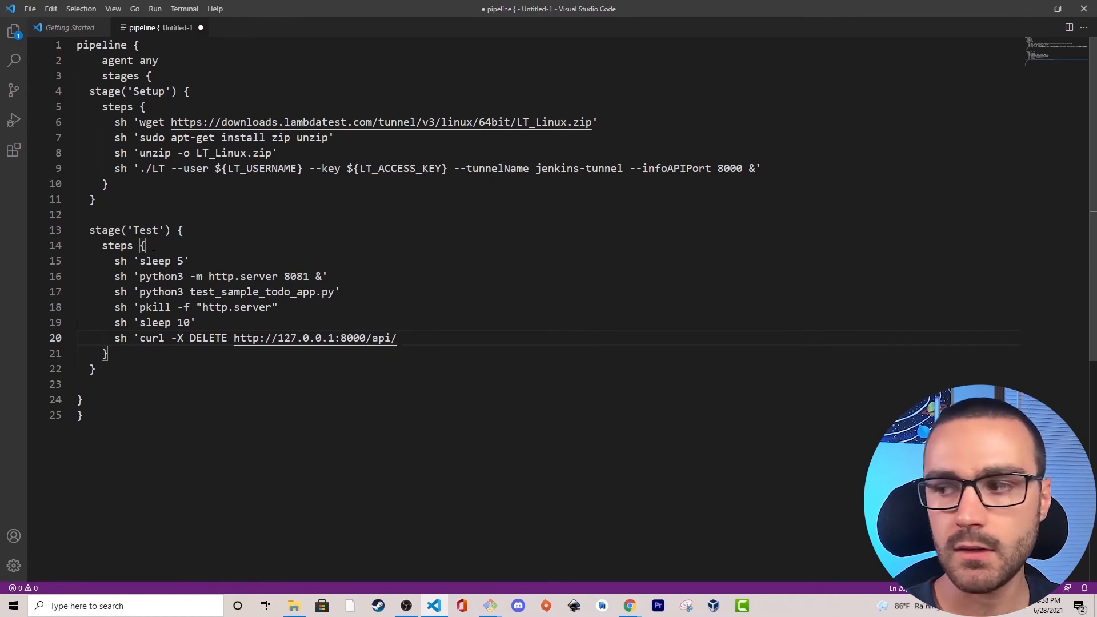
{"action": "type", "text": "v1.0"}
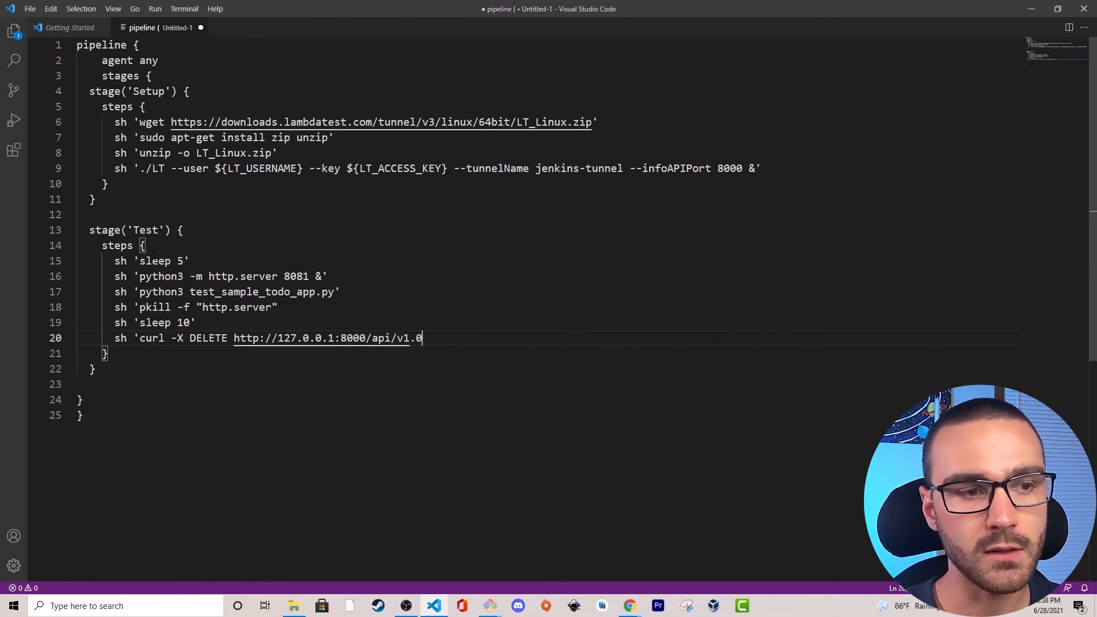
{"action": "type", "text": "/stop"}
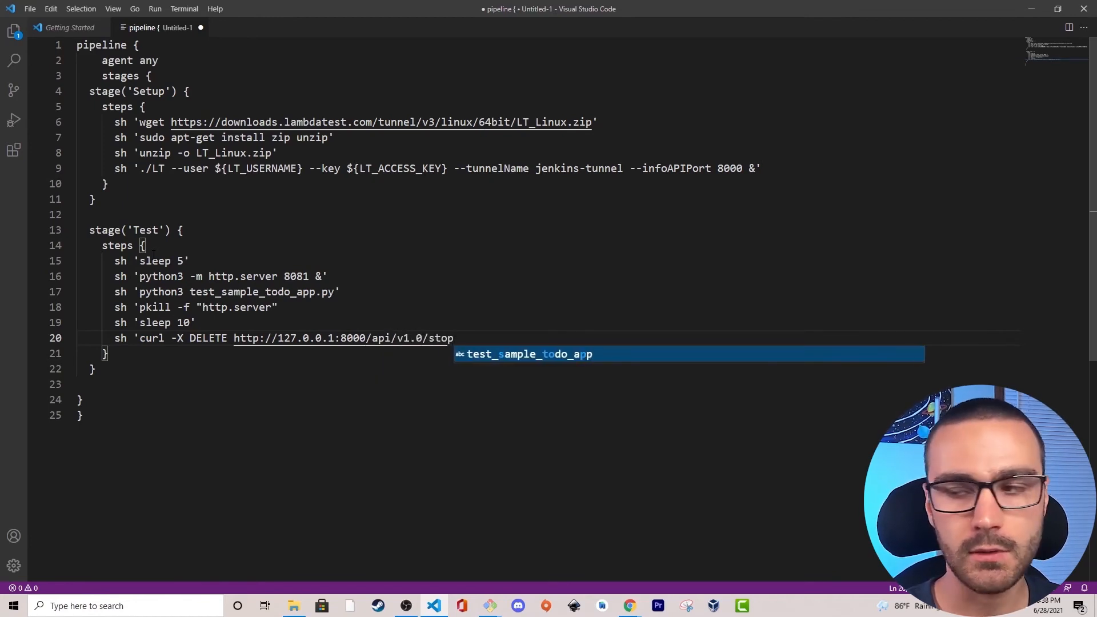
{"action": "type", "text": "'"}
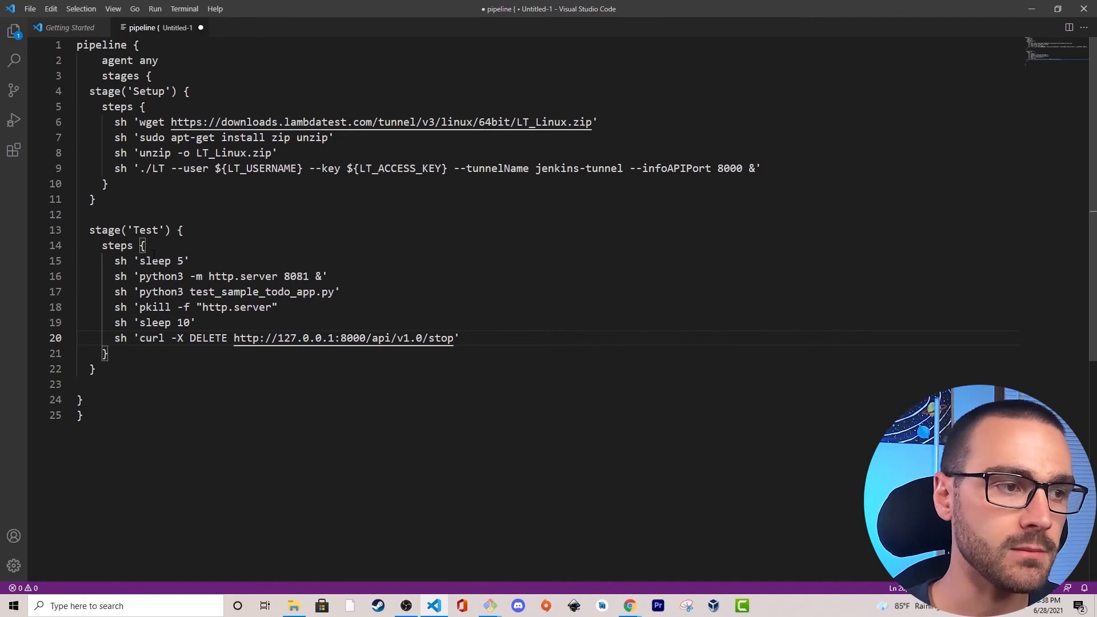
Copy the entire pipeline script, from the opening pipeline line to the final brace, and switch to Chrome.
{"action": "left_click", "coordinate": [112, 419]}
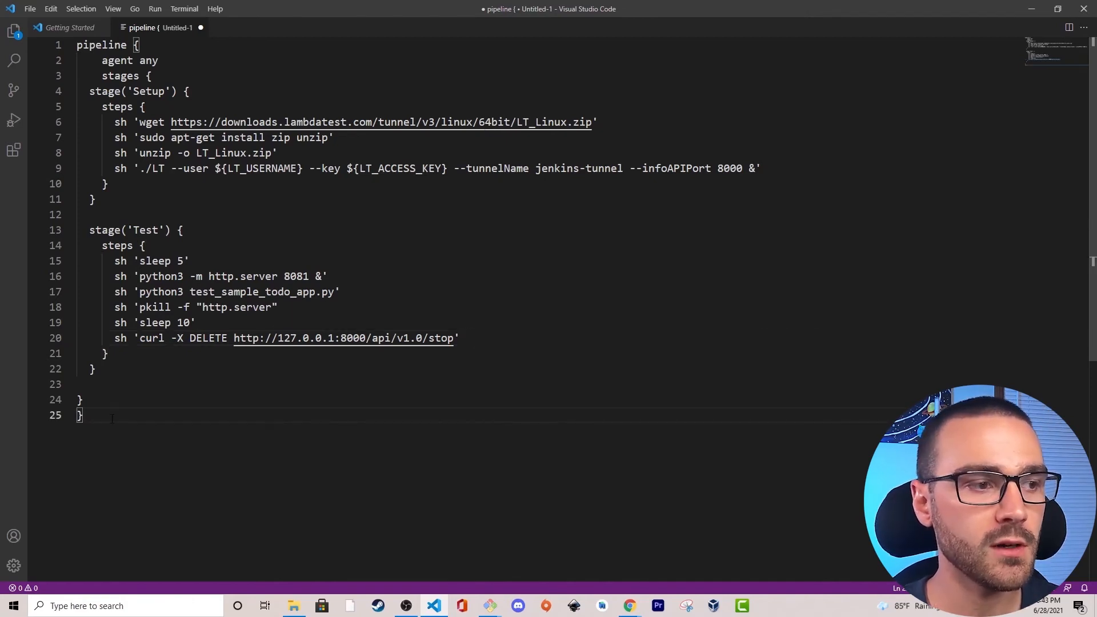
{"action": "left_click_drag", "start_coordinate": [112, 419], "coordinate": [72, 49]}
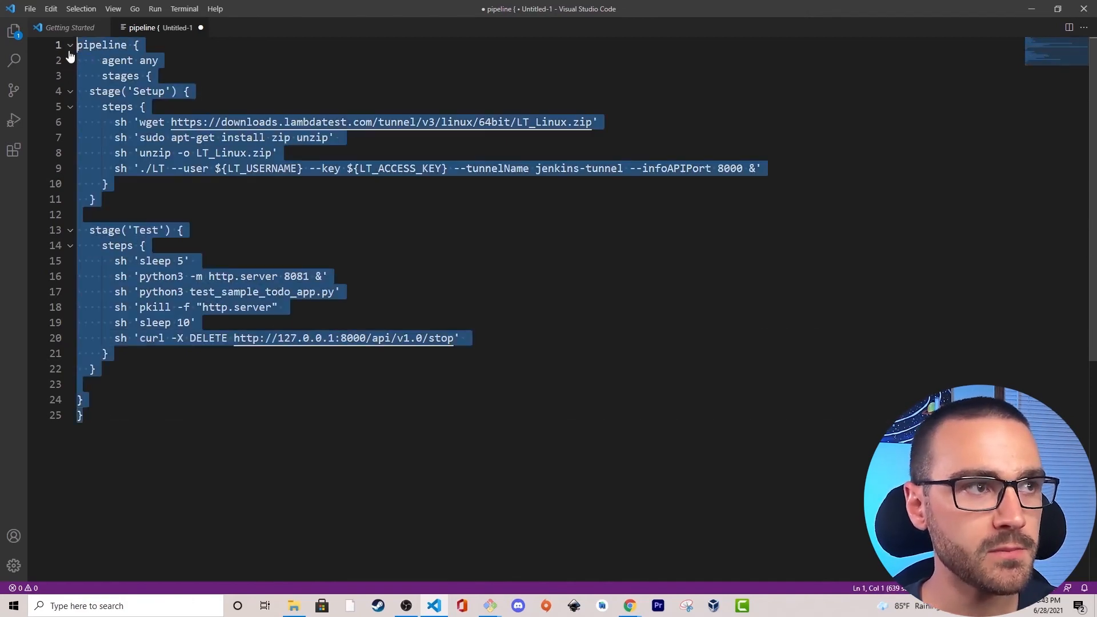
{"action": "left_click", "coordinate": [434, 606]}
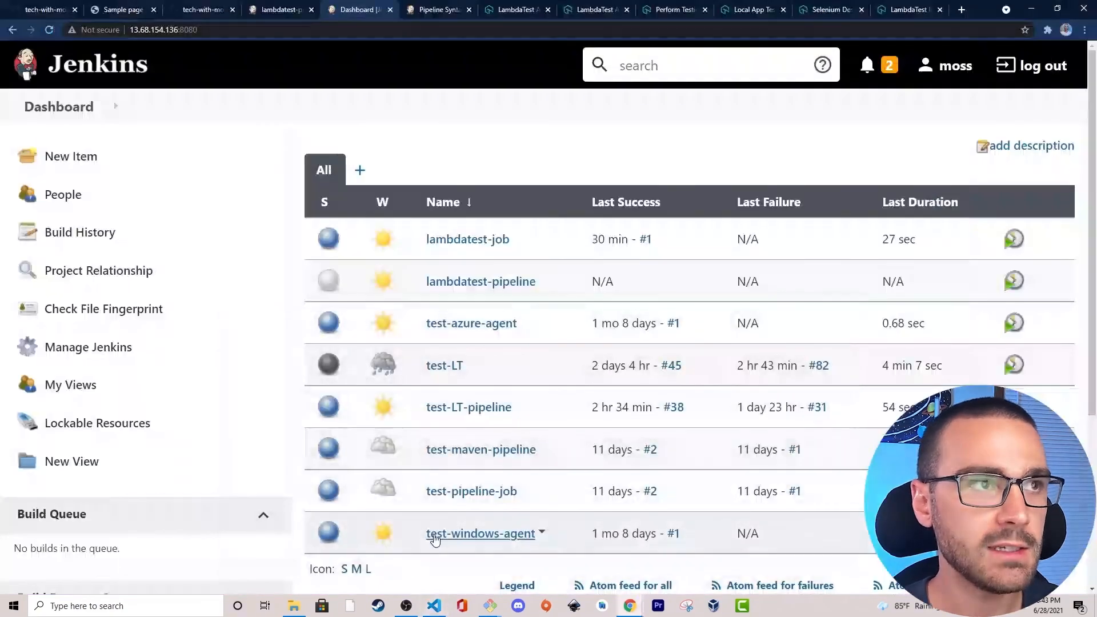
Replace the whole content of the Jenkinsfile in the sample-todo-app repository on GitHub with the copied pipeline script.
{"action": "left_click", "coordinate": [195, 10]}
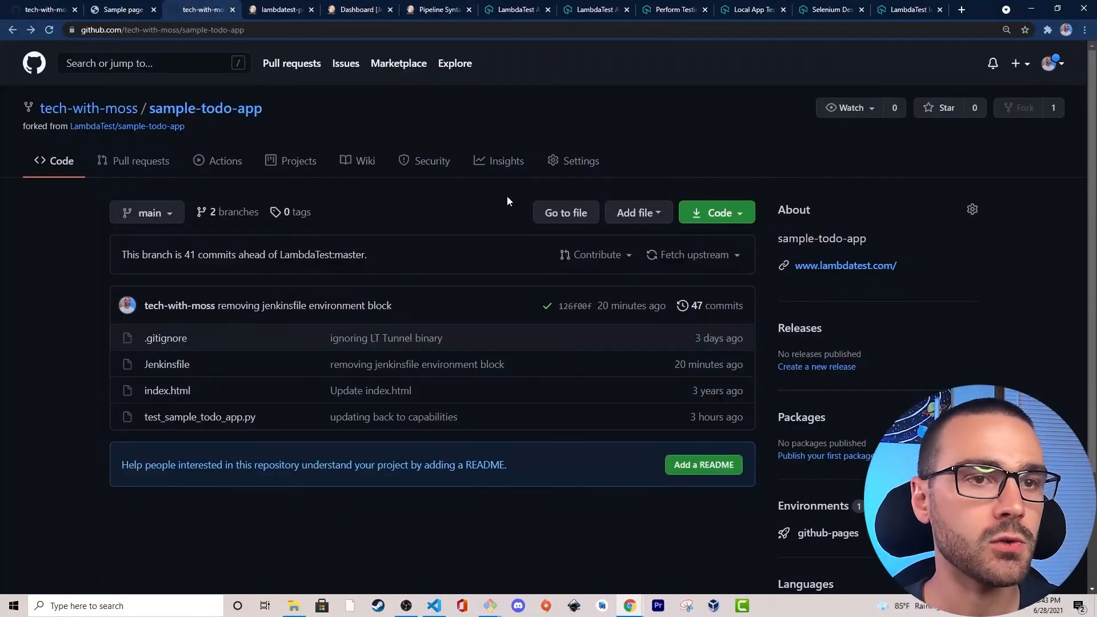
{"action": "left_click", "coordinate": [652, 213]}
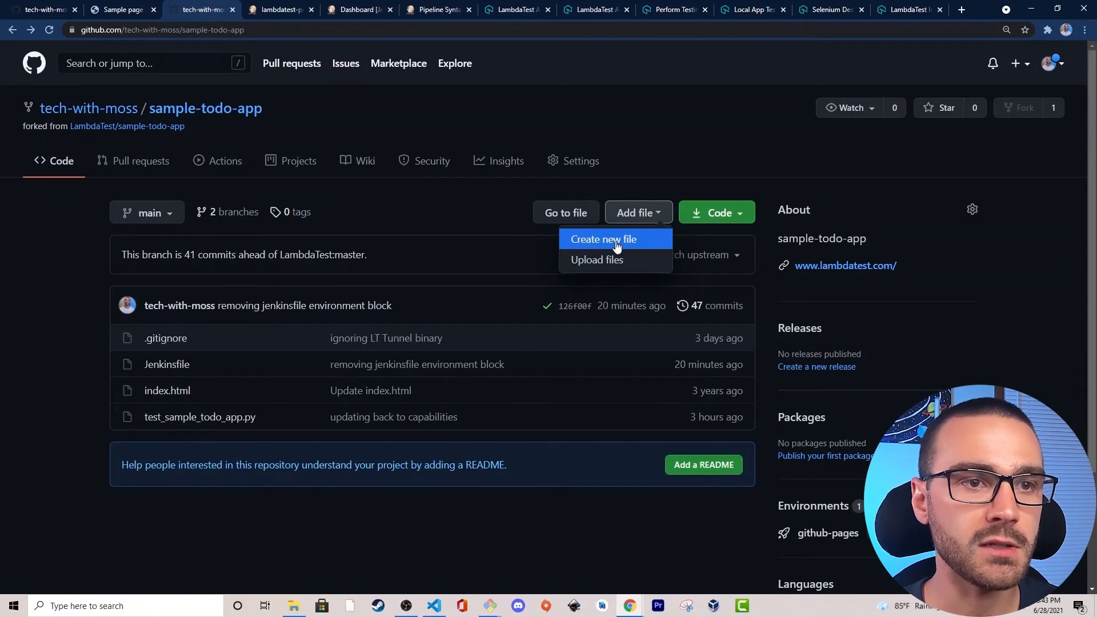
{"action": "left_click", "coordinate": [431, 223]}
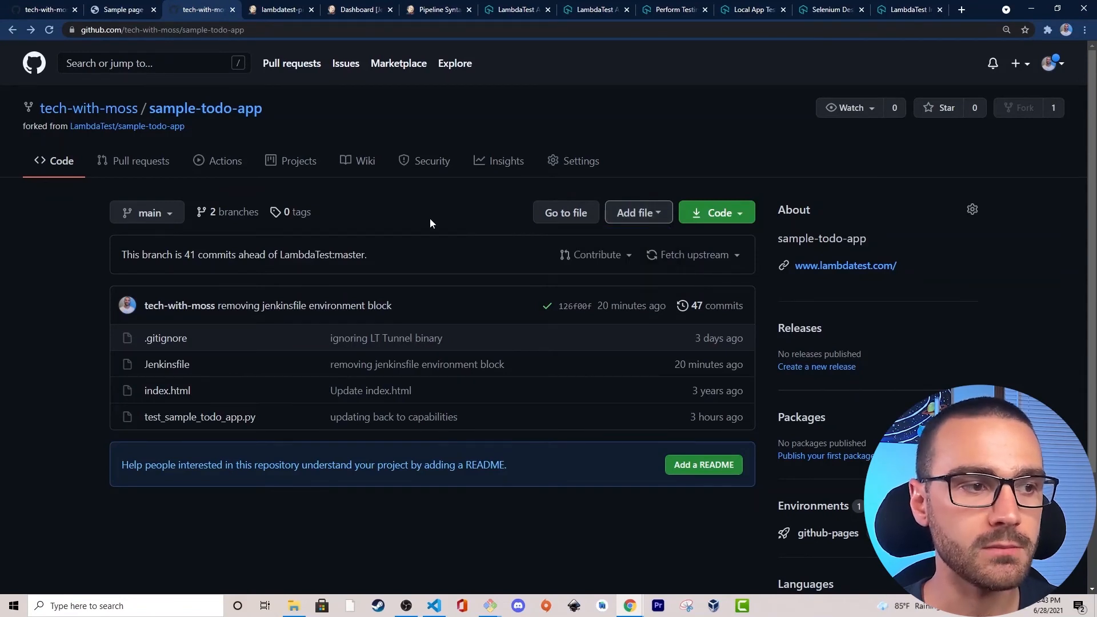
{"action": "left_click", "coordinate": [175, 370]}
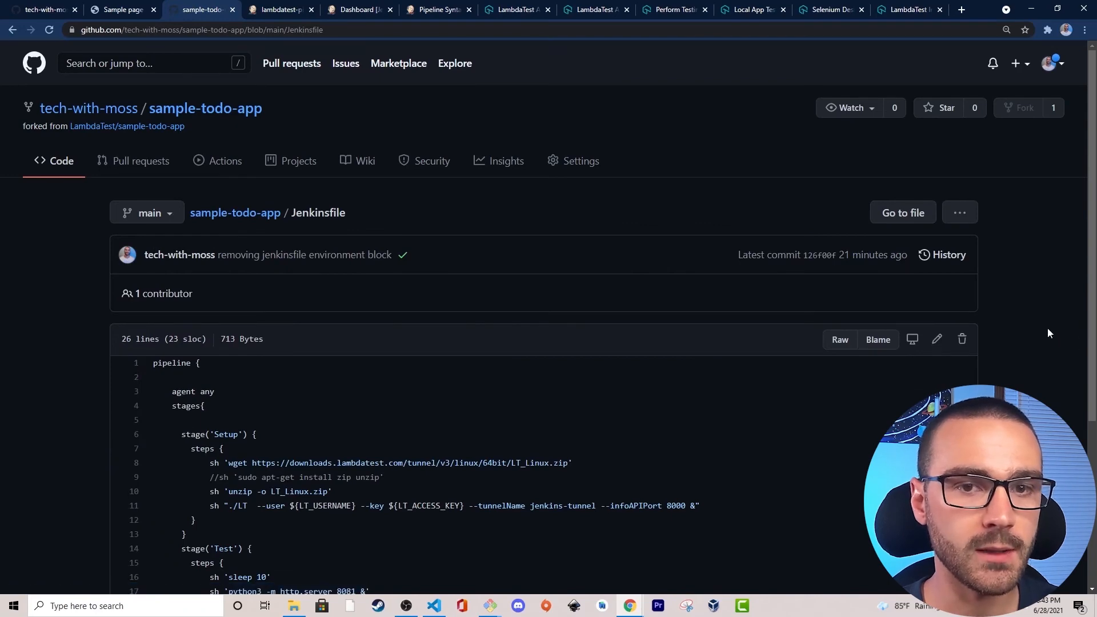
{"action": "scroll", "coordinate": [937, 287], "scroll_direction": "down", "scroll_amount": 1}
{"action": "left_click", "coordinate": [937, 286]}
{"action": "scroll", "coordinate": [937, 286], "scroll_direction": "down", "scroll_amount": 3}
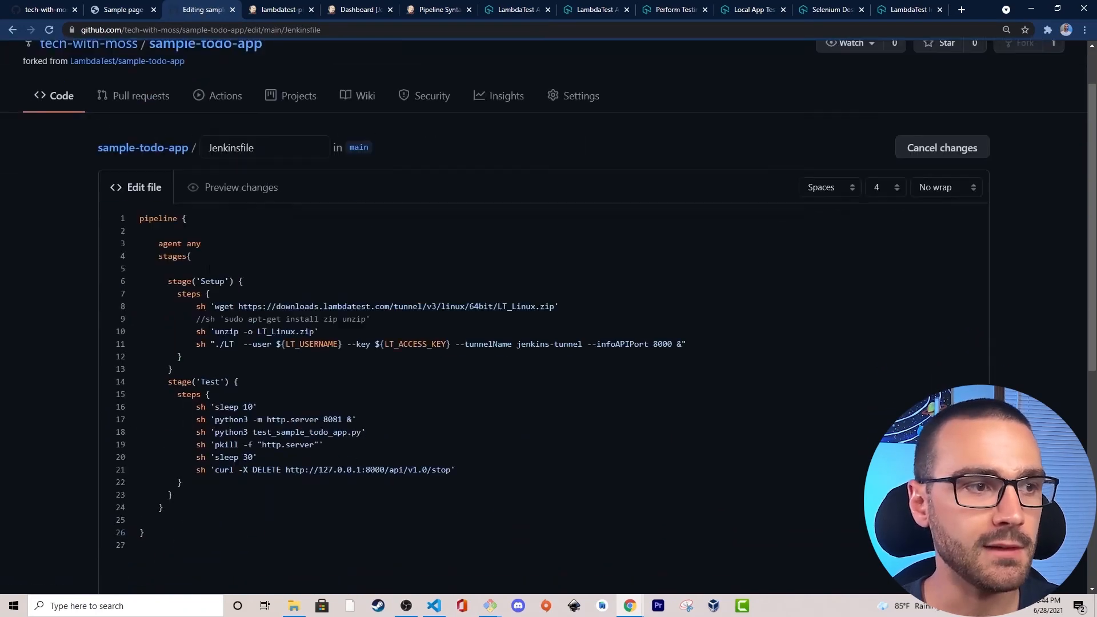
{"action": "left_click_drag", "start_coordinate": [143, 438], "coordinate": [101, 109]}
{"action": "type", "text": "pipeline {     agent any     stages {   stage('Setup') {     steps {       sh 'wget https://downloads.lambdatest.com/tunnel/v3/linux/64bit/LT_Linux.zip'       sh 'sudo apt-get install zip unzip'       sh 'unzip -o LT_Linux.zip'       sh './LT --user ${LT_USERNAME} --key ${LT_ACCESS_KEY} --tunnelName jenkins-tunnel --infoAPIPort 8000 &'     }   }    stage('Test') {     steps {       sh 'sleep 5'       sh 'python3 -m http.server 8081 &'       sh 'python3 test_sample_todo_app.py'       sh 'pkill -f \"http.server\"       sh 'sleep 10'       sh 'curl -X DELETE http://127.0.0.1:8000/api/v1.0/stop'     }   }  } }"}
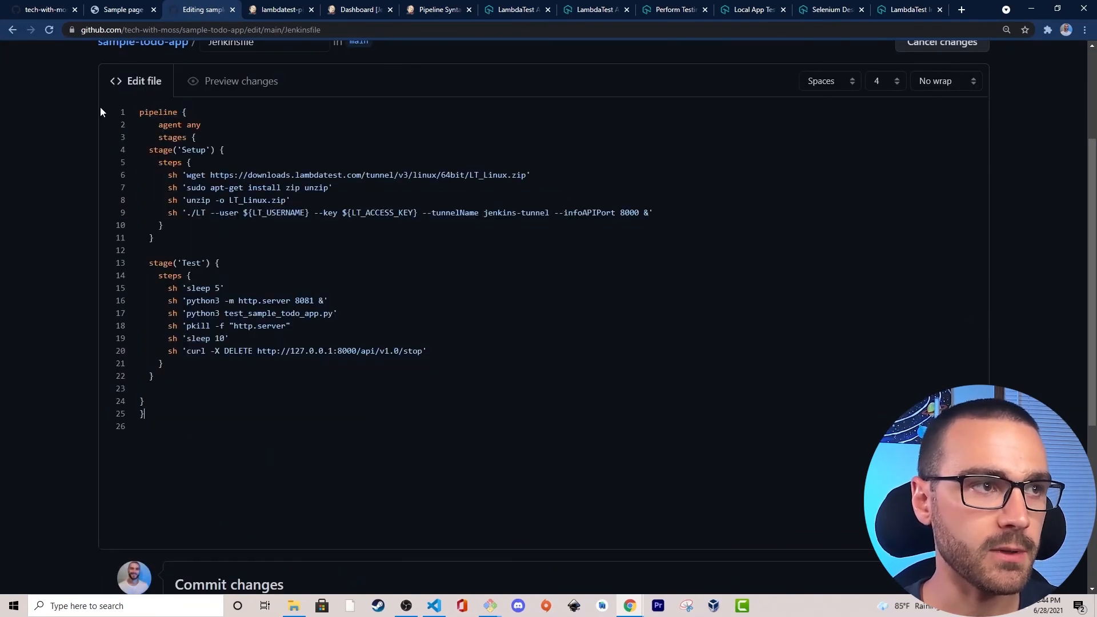
Commit the Jenkinsfile change directly to the main branch with the message "adding jenkins pipeline script".
{"action": "scroll", "coordinate": [244, 301], "scroll_direction": "down", "scroll_amount": 3}
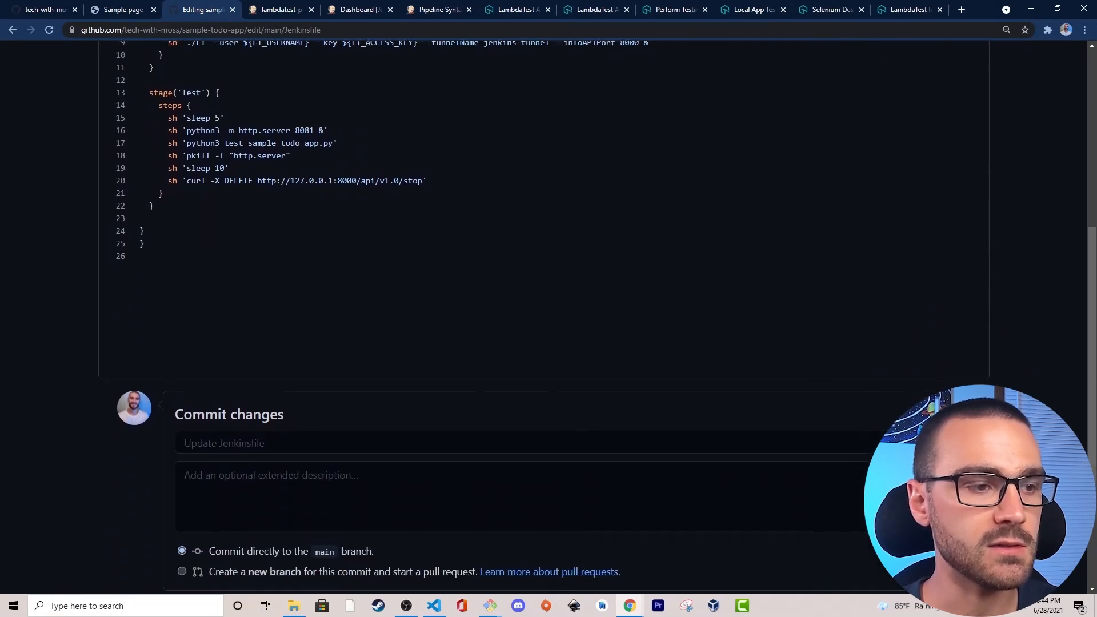
{"action": "left_click", "coordinate": [272, 443]}
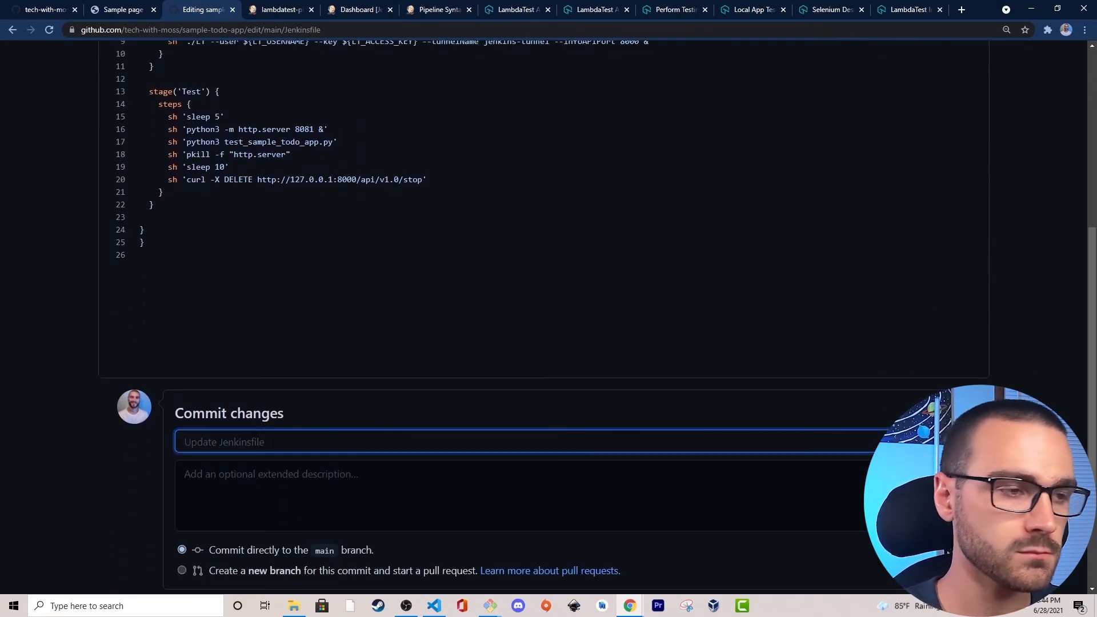
{"action": "type", "text": "adding jenkins pip"}
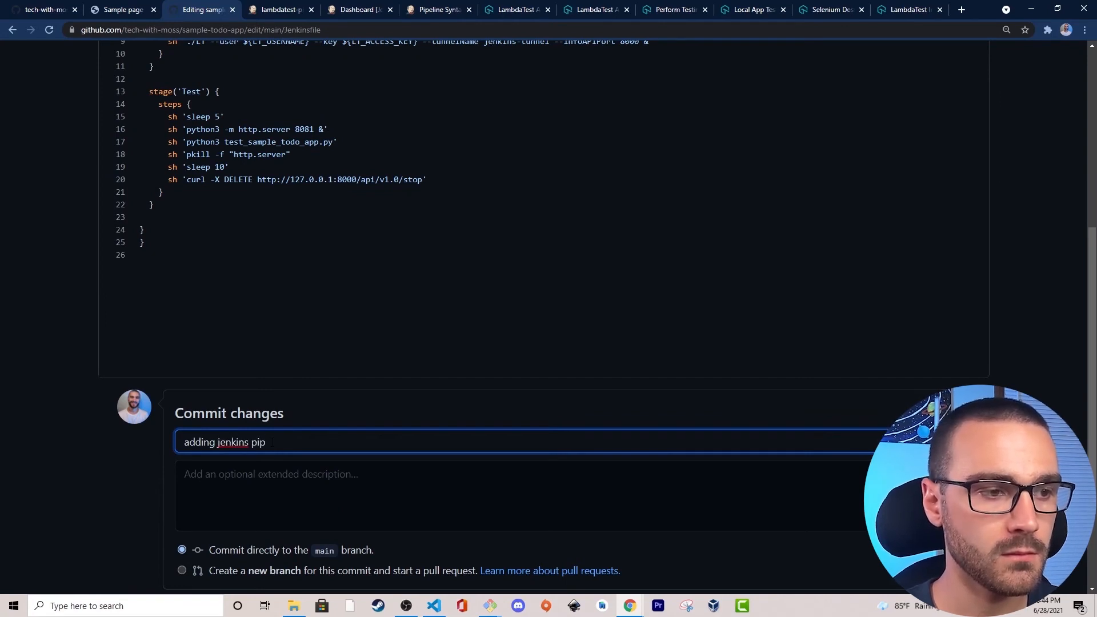
{"action": "type", "text": "eline script"}
{"action": "scroll", "coordinate": [135, 438], "scroll_direction": "down", "scroll_amount": 3}
{"action": "left_click", "coordinate": [198, 477]}
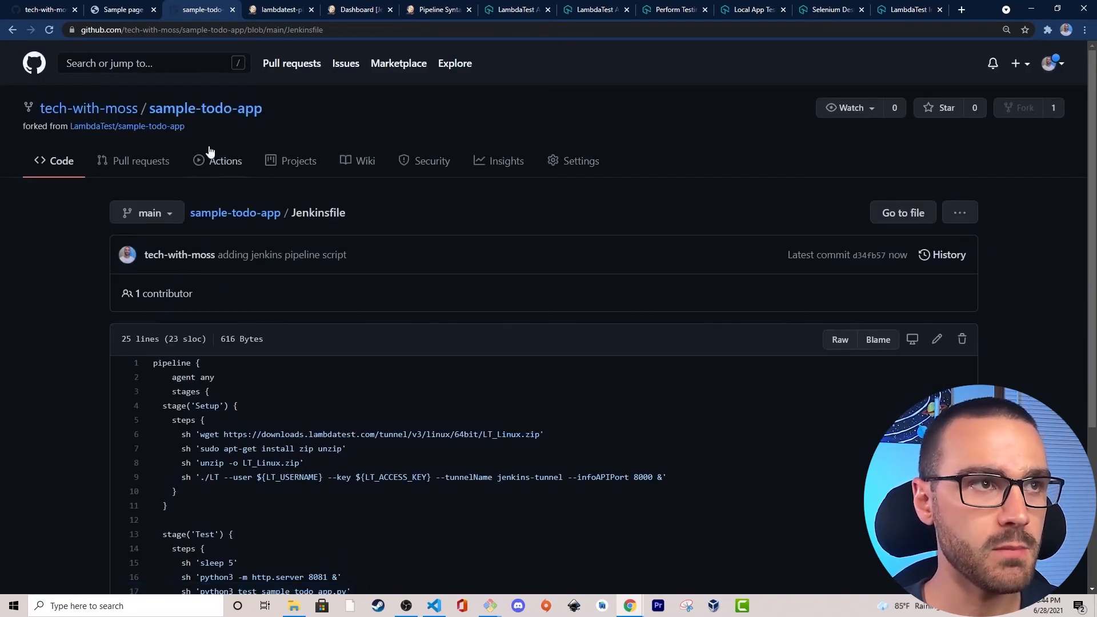
Switch to Jenkins, save the lambdatest-pipeline configuration and start a build of the job.
{"action": "left_click", "coordinate": [278, 10]}
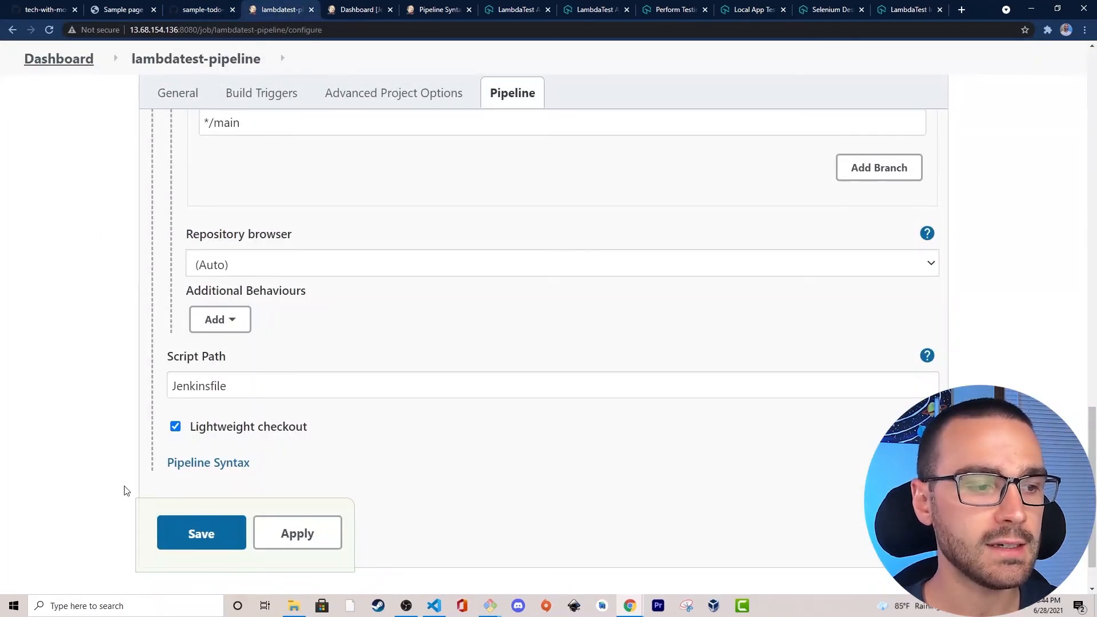
{"action": "left_click", "coordinate": [196, 536]}
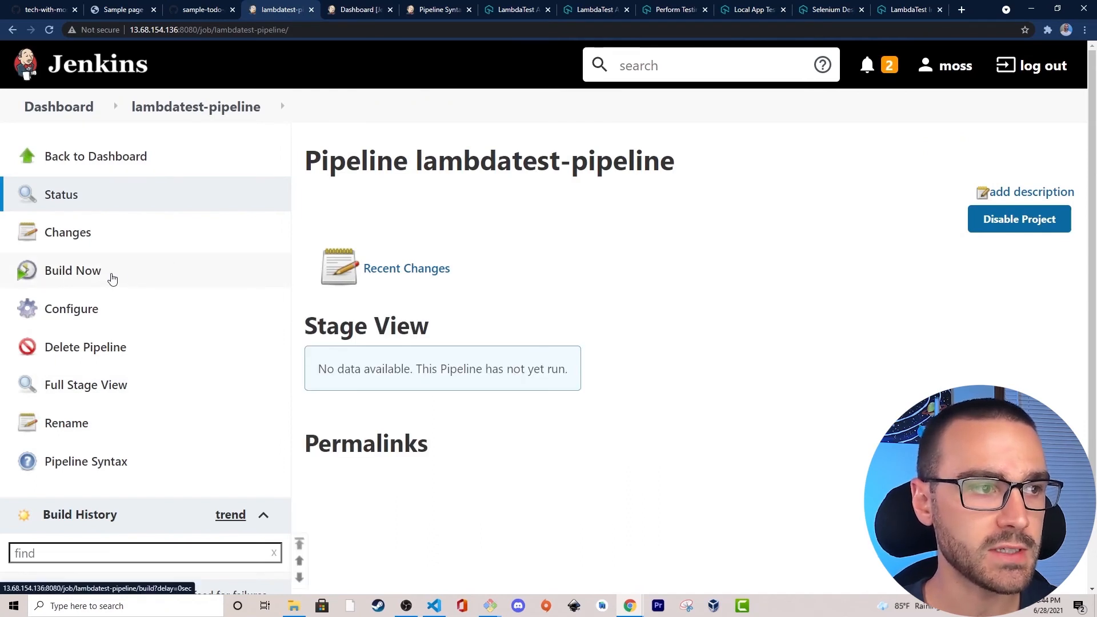
{"action": "left_click", "coordinate": [99, 273]}
Open the console output of build #1 and examine the error reported for the pkill line.
{"action": "scroll", "coordinate": [458, 240], "scroll_direction": "down", "scroll_amount": 2}
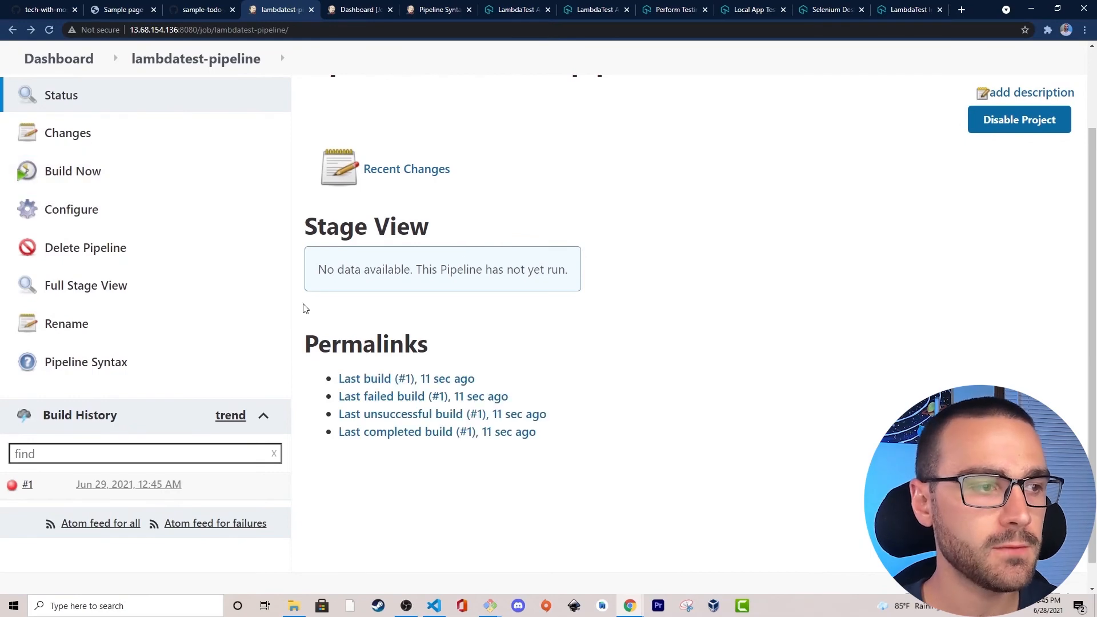
{"action": "left_click", "coordinate": [11, 485]}
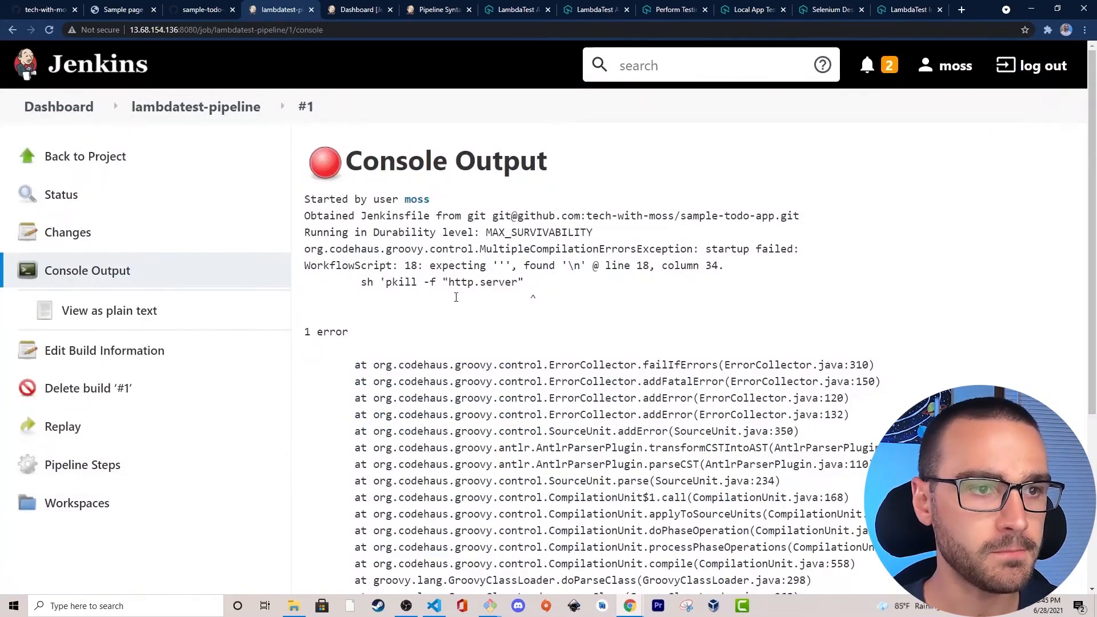
{"action": "left_click_drag", "start_coordinate": [443, 267], "coordinate": [524, 284]}
{"action": "left_click", "coordinate": [534, 284]}
{"action": "left_click", "coordinate": [371, 284]}
{"action": "left_click", "coordinate": [532, 286]}
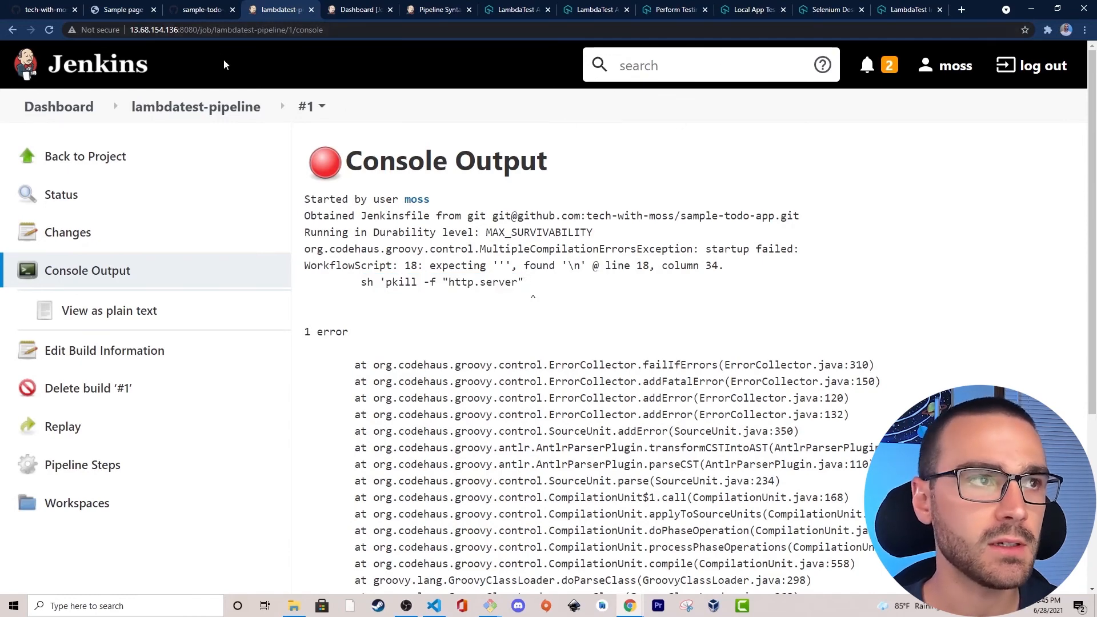
Switch to the Jenkinsfile on GitHub, open it for editing and add the missing closing single quote to the pkill line.
{"action": "left_click", "coordinate": [200, 10]}
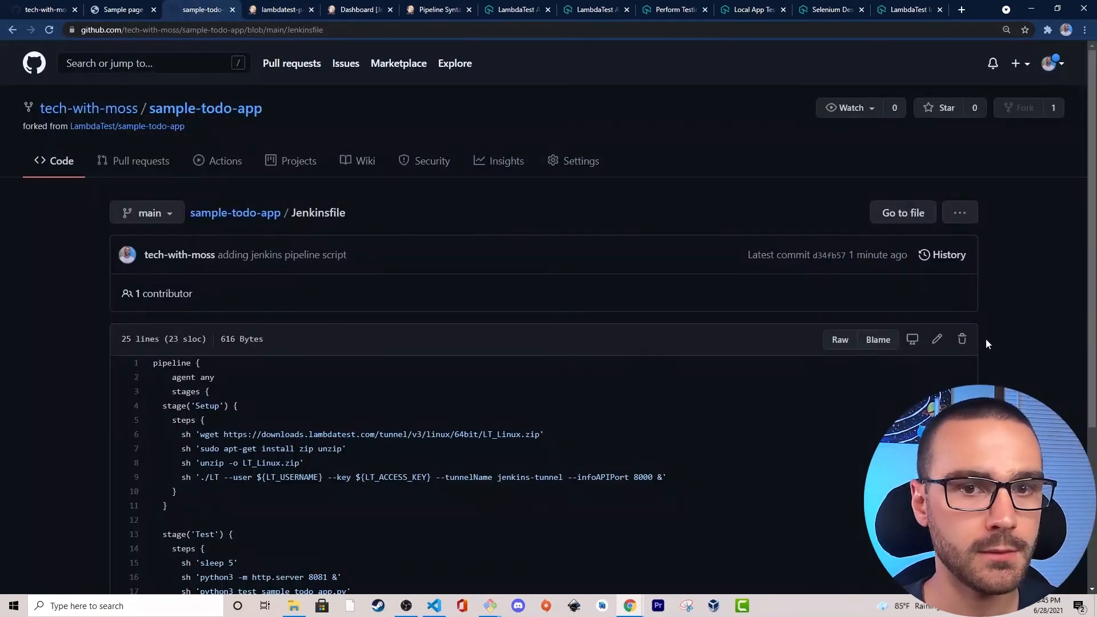
{"action": "left_click", "coordinate": [936, 339]}
{"action": "scroll", "coordinate": [543, 343], "scroll_direction": "down", "scroll_amount": 3}
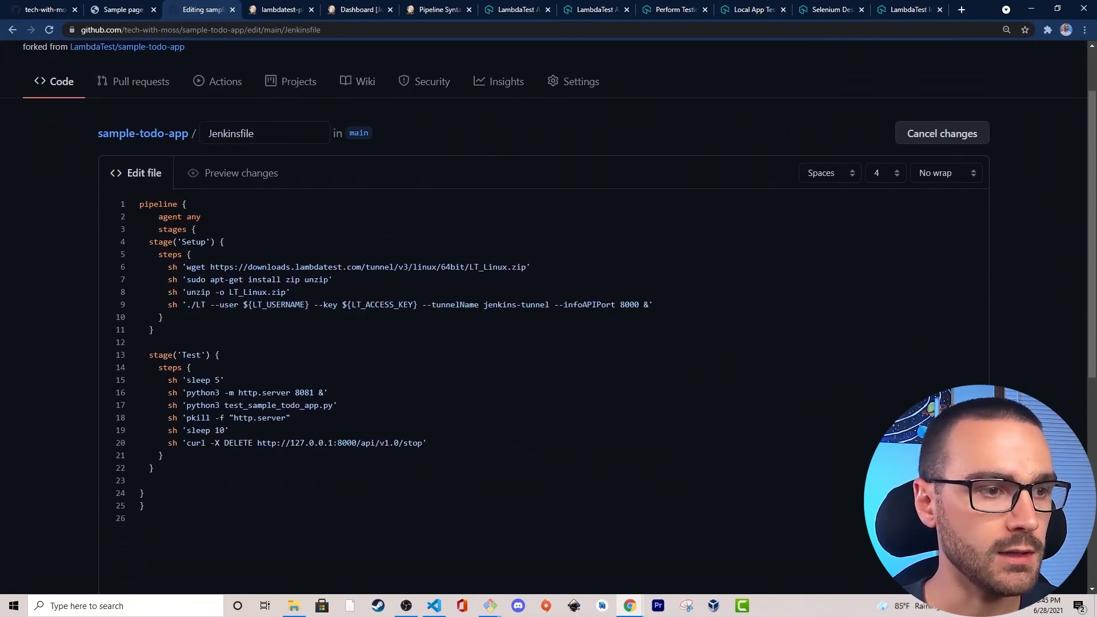
{"action": "left_click", "coordinate": [381, 323]}
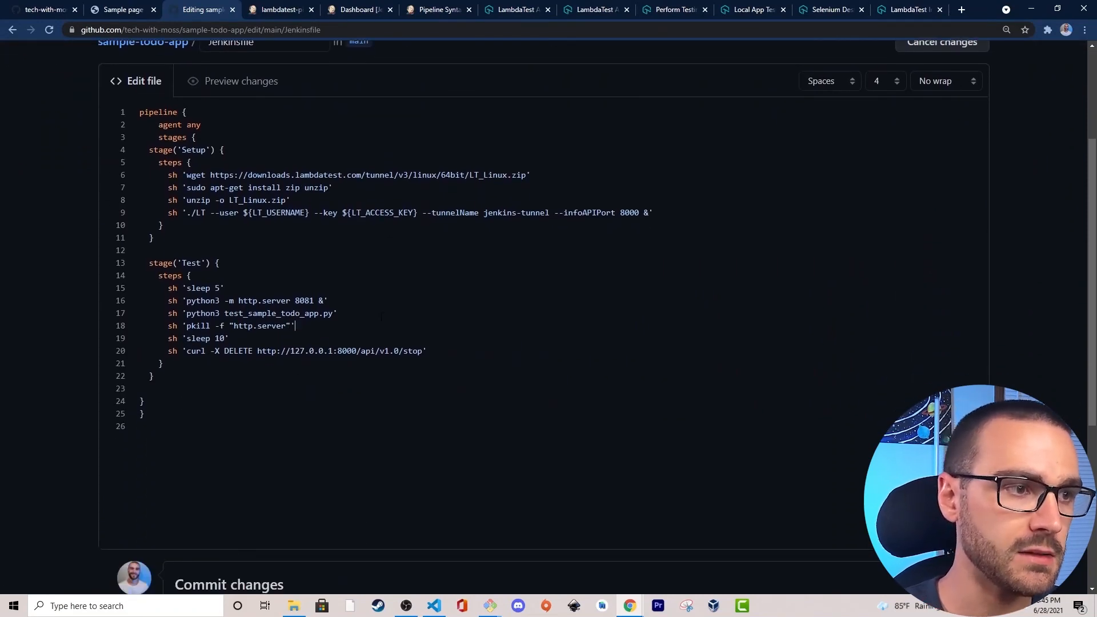
Commit the Jenkinsfile change with the message "updating end quote".
{"action": "scroll", "coordinate": [258, 496], "scroll_direction": "down", "scroll_amount": 1}
{"action": "left_click", "coordinate": [254, 546]}
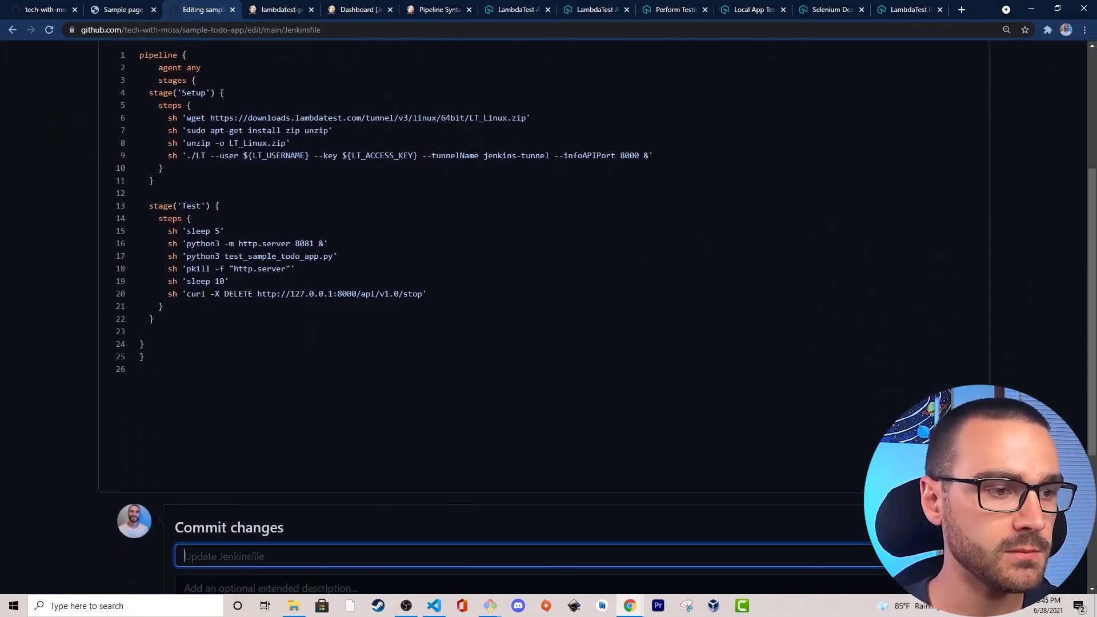
{"action": "type", "text": "updating "}
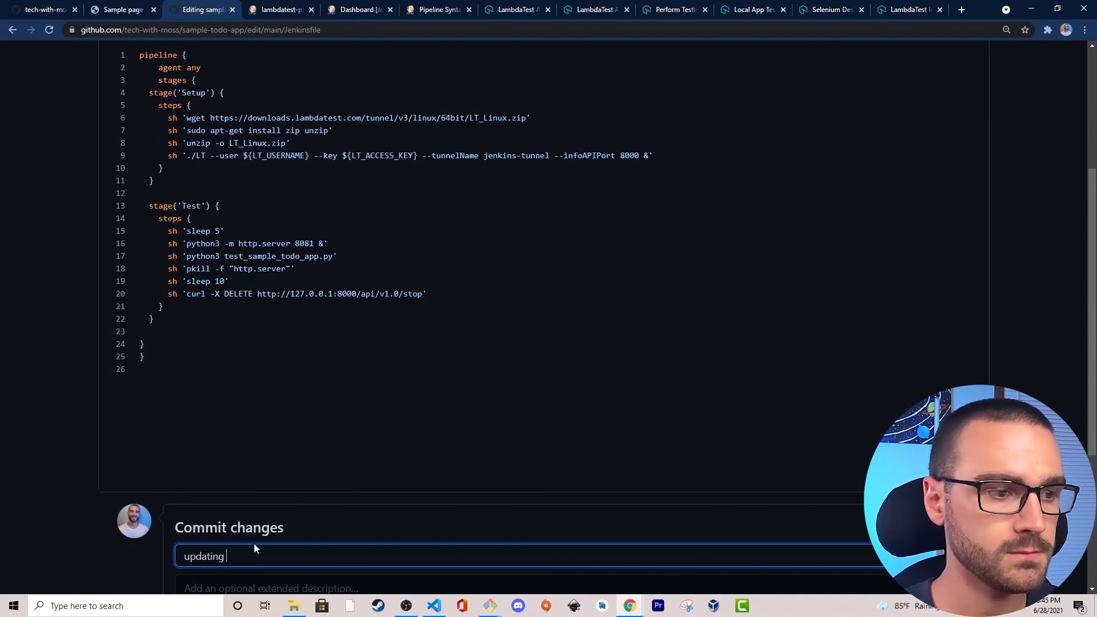
{"action": "type", "text": "e"}
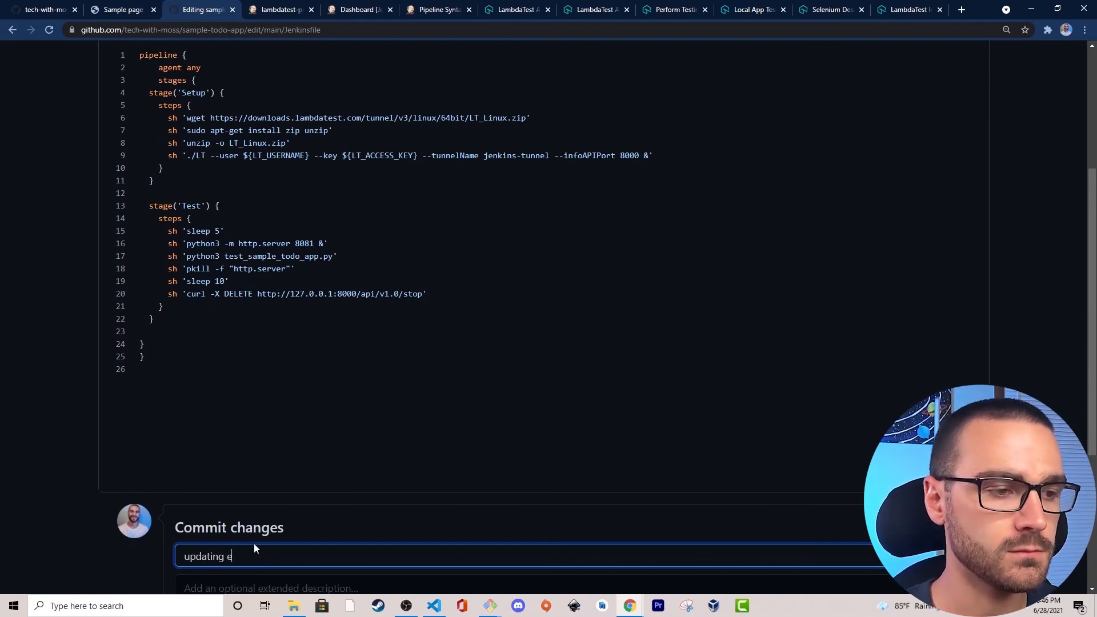
{"action": "type", "text": "nd quote"}
{"action": "scroll", "coordinate": [206, 514], "scroll_direction": "down", "scroll_amount": 4}
{"action": "left_click", "coordinate": [232, 495]}
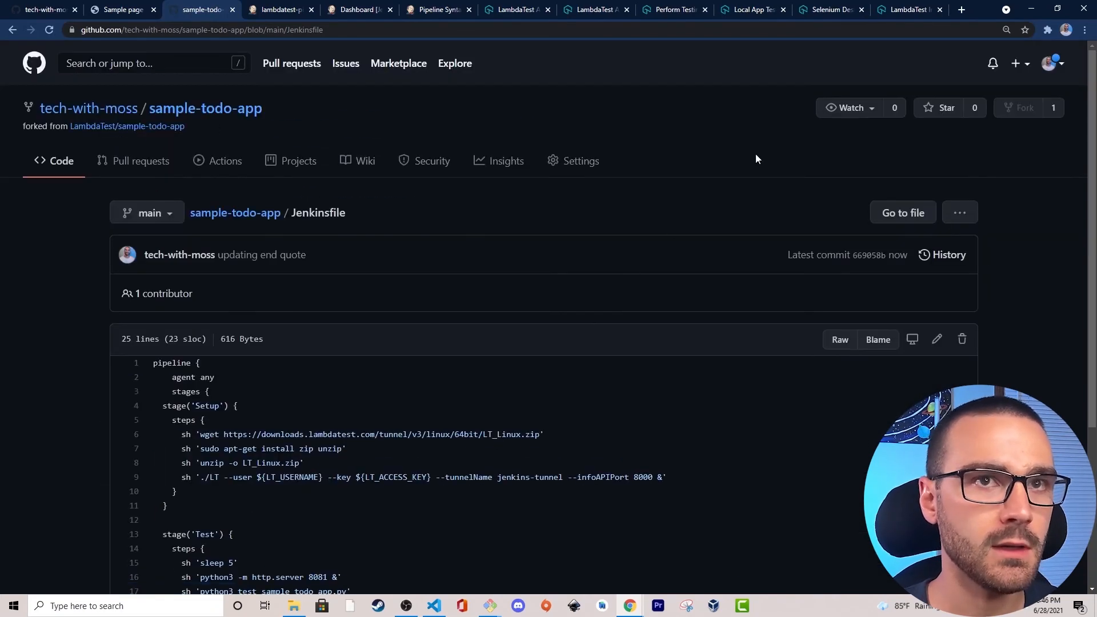
Switch back to Jenkins and start a new build of the lambdatest-pipeline job.
{"action": "left_click", "coordinate": [266, 12]}
{"action": "left_click", "coordinate": [245, 110]}
{"action": "scroll", "coordinate": [252, 255], "scroll_direction": "down", "scroll_amount": 1}
{"action": "left_click", "coordinate": [100, 214]}
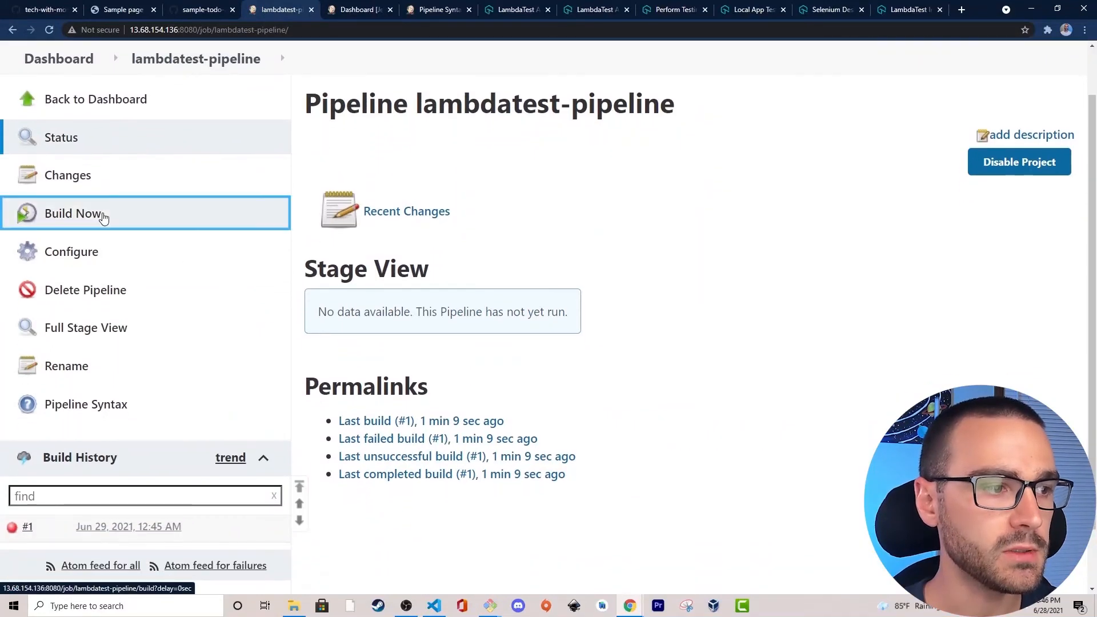
Open the console output of build #2 and examine the Setup stage's LT_Linux.zip download and zip and unzip installation.
{"action": "scroll", "coordinate": [473, 236], "scroll_direction": "down", "scroll_amount": 1}
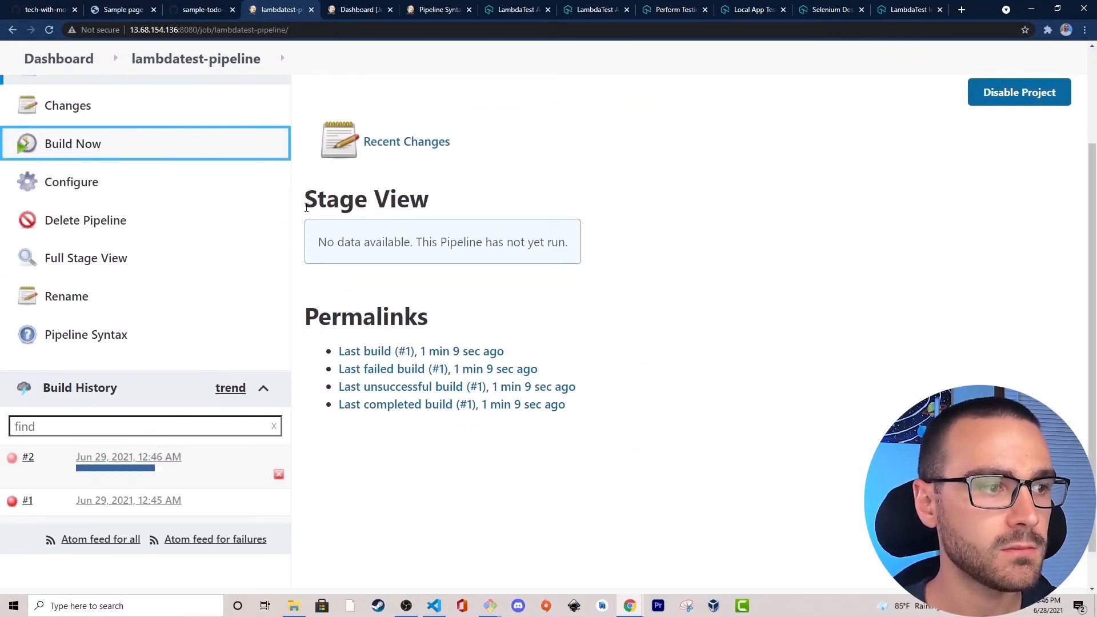
{"action": "left_click", "coordinate": [11, 461]}
{"action": "scroll", "coordinate": [725, 232], "scroll_direction": "down", "scroll_amount": 7}
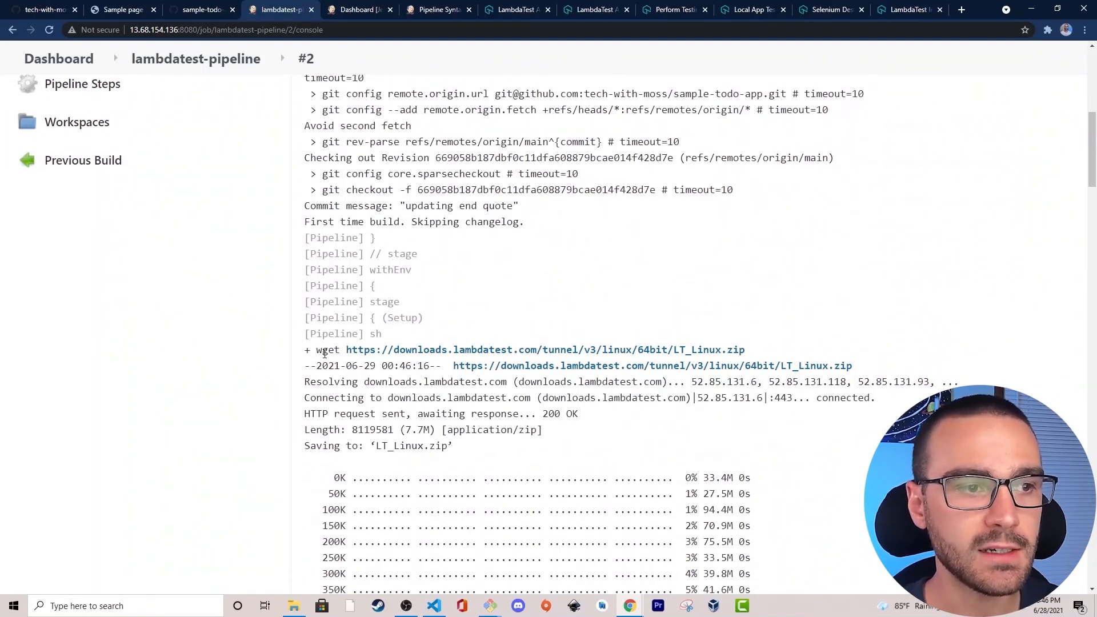
{"action": "scroll", "coordinate": [748, 297], "scroll_direction": "down", "scroll_amount": 1}
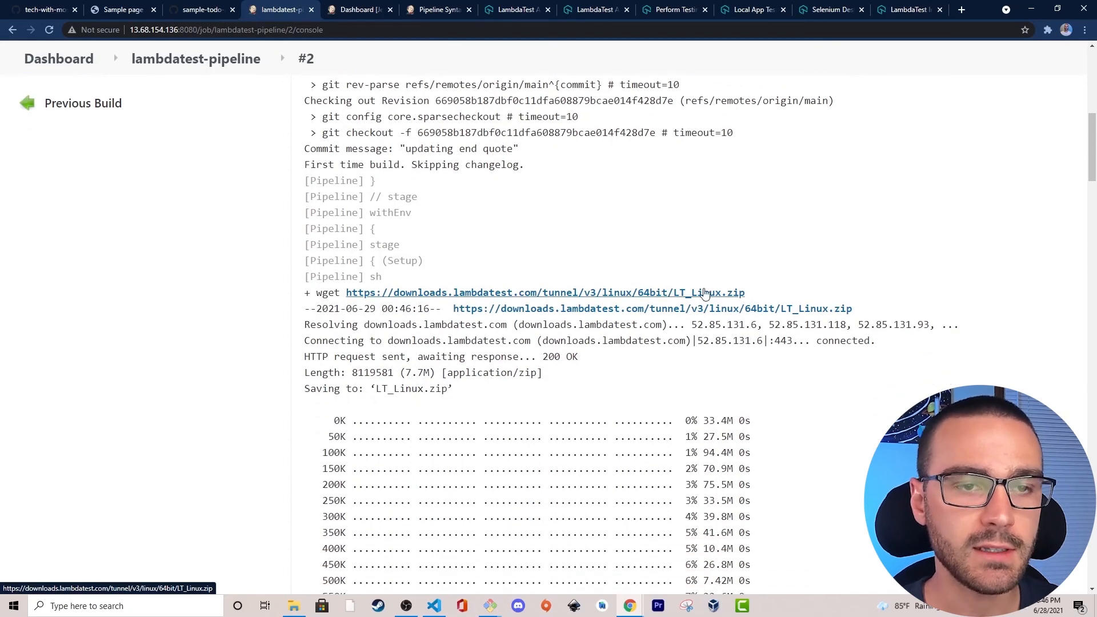
{"action": "scroll", "coordinate": [875, 268], "scroll_direction": "down", "scroll_amount": 2}
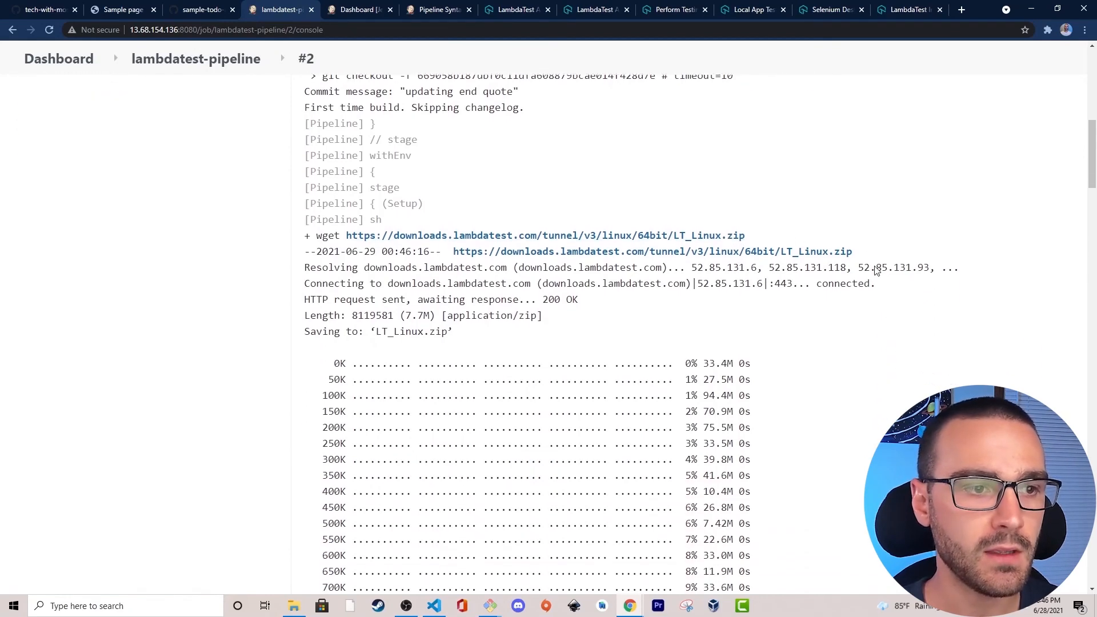
{"action": "scroll", "coordinate": [553, 276], "scroll_direction": "down", "scroll_amount": 20}
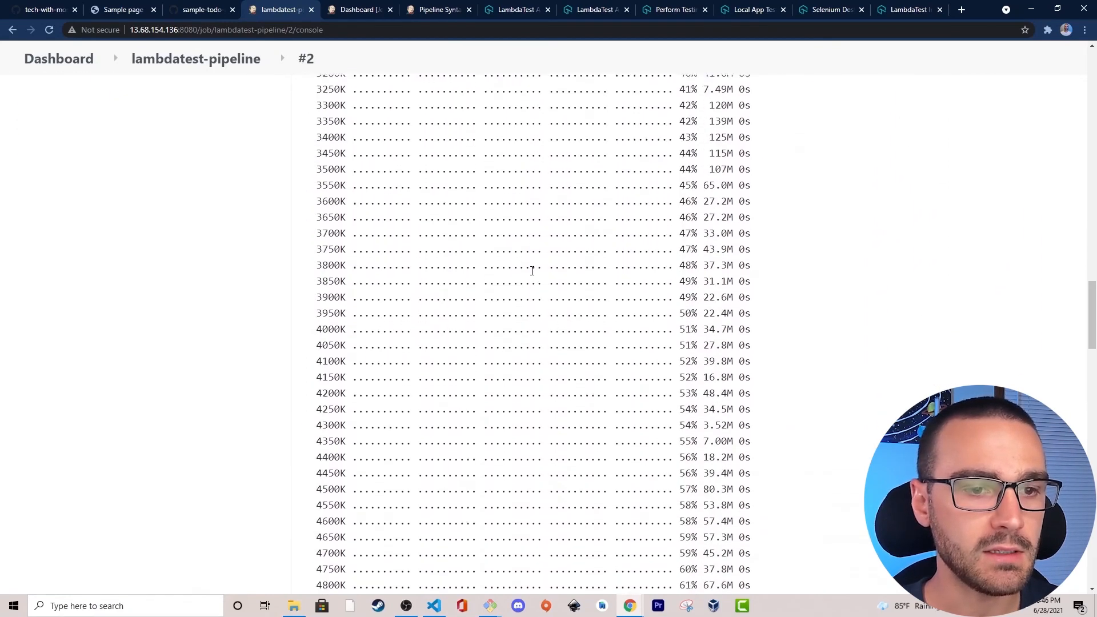
{"action": "scroll", "coordinate": [532, 269], "scroll_direction": "down", "scroll_amount": 19}
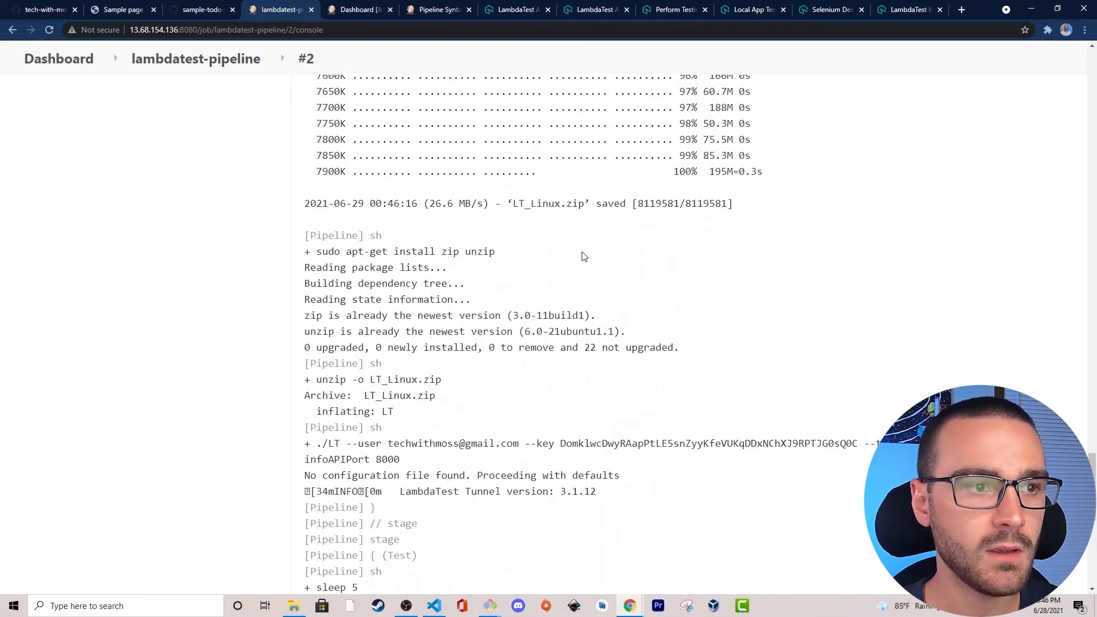
{"action": "left_click_drag", "start_coordinate": [316, 229], "coordinate": [535, 233]}
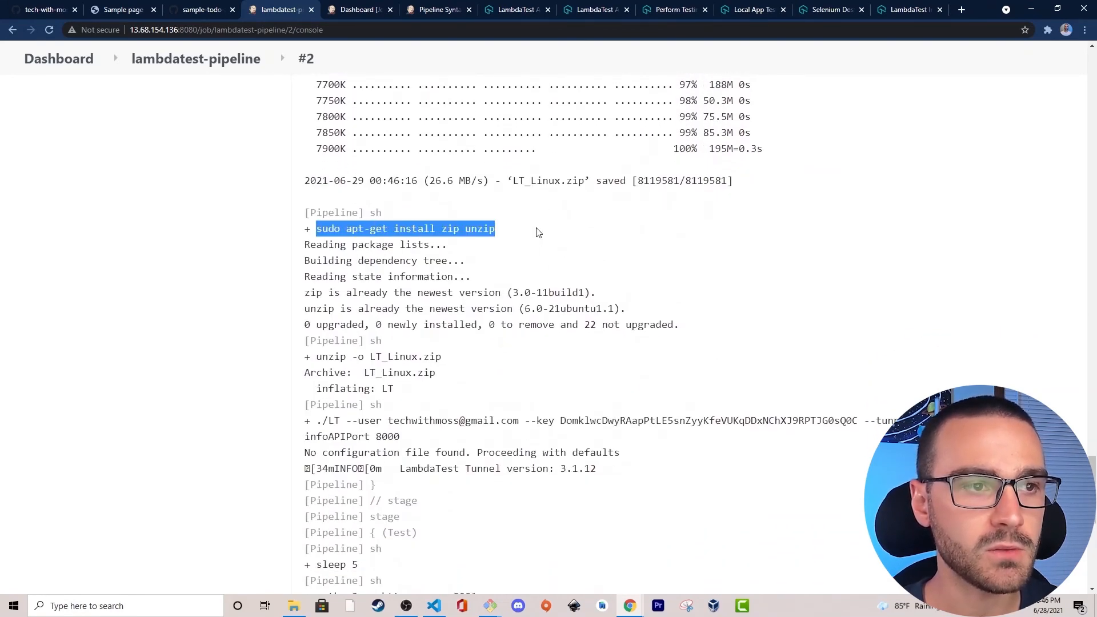
{"action": "left_click", "coordinate": [535, 232]}
{"action": "left_click_drag", "start_coordinate": [386, 230], "coordinate": [519, 227]}
{"action": "left_click", "coordinate": [520, 229]}
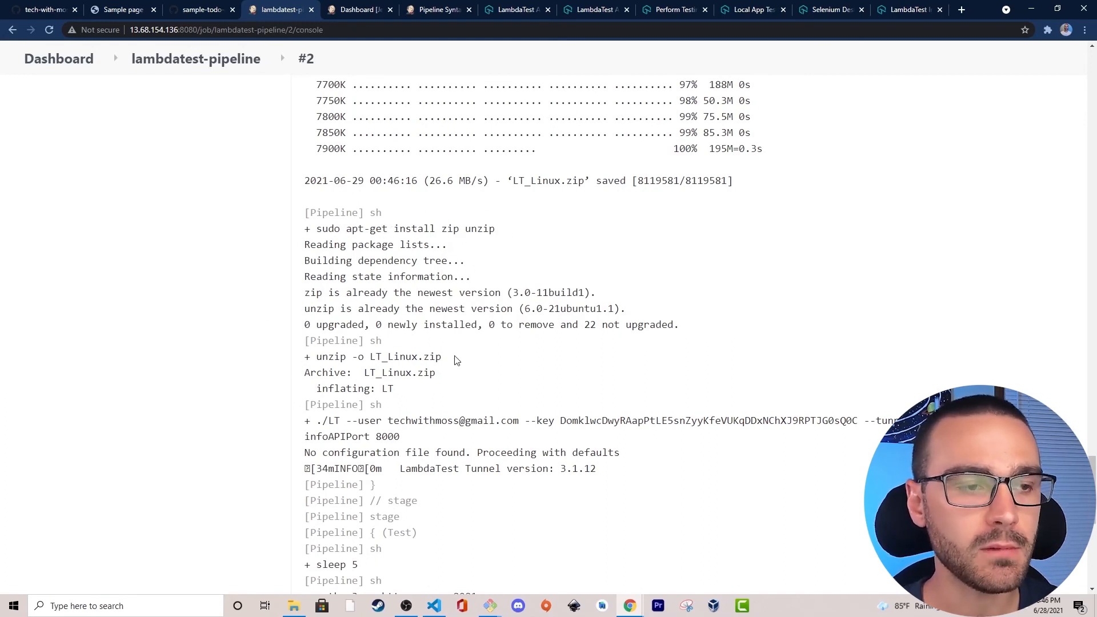
Examine the LambdaTest tunnel launch command and the Test stage's commands in the console output.
{"action": "scroll", "coordinate": [457, 359], "scroll_direction": "down", "scroll_amount": 1}
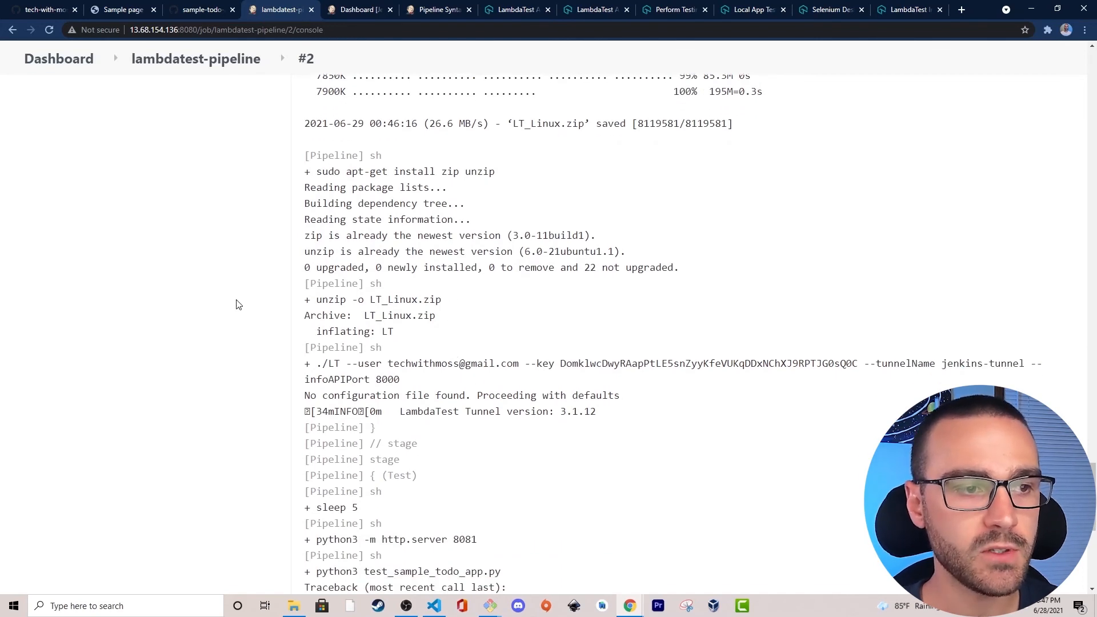
{"action": "left_click_drag", "start_coordinate": [321, 364], "coordinate": [874, 388]}
{"action": "left_click", "coordinate": [874, 388]}
{"action": "left_click_drag", "start_coordinate": [439, 389], "coordinate": [288, 371]}
{"action": "left_click", "coordinate": [274, 370]}
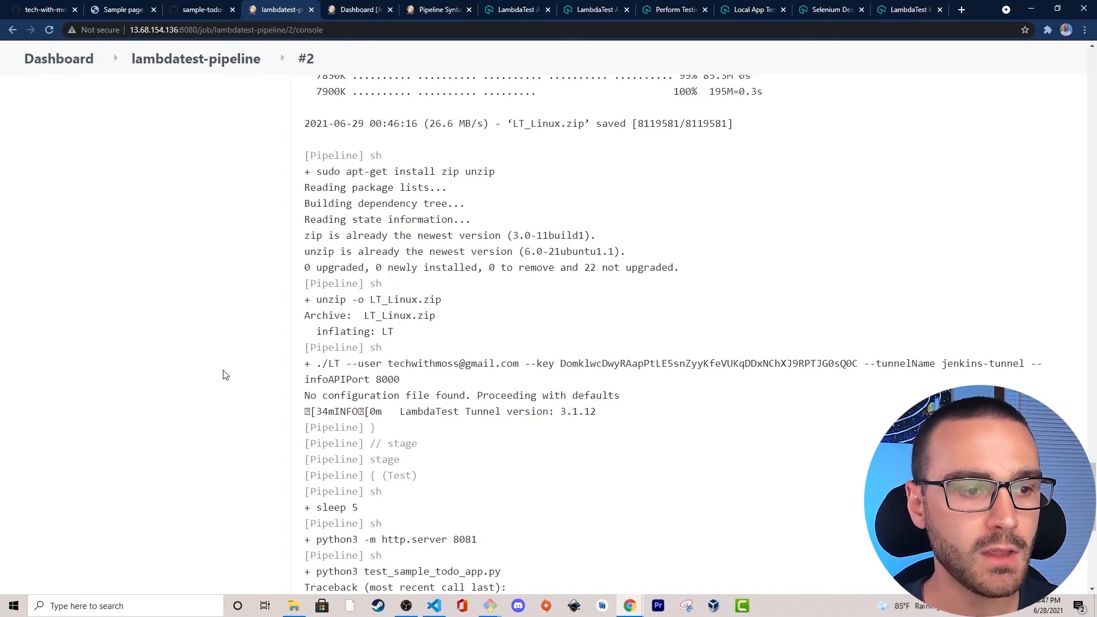
{"action": "scroll", "coordinate": [223, 374], "scroll_direction": "down", "scroll_amount": 1}
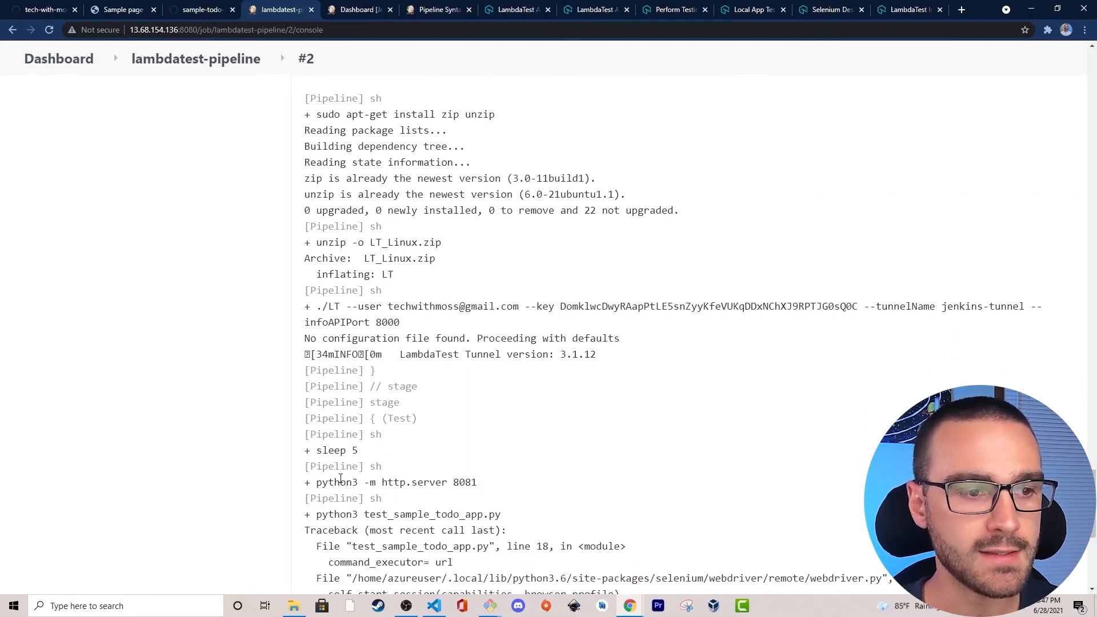
{"action": "scroll", "coordinate": [284, 465], "scroll_direction": "down", "scroll_amount": 2}
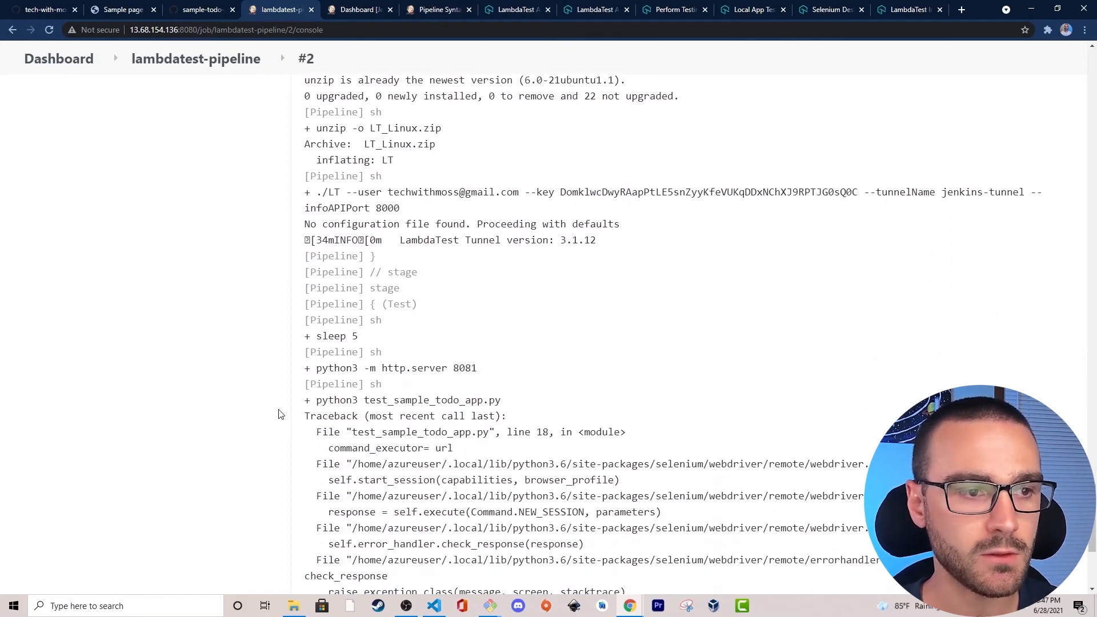
{"action": "left_click_drag", "start_coordinate": [314, 400], "coordinate": [521, 400]}
{"action": "left_click", "coordinate": [521, 400]}
Read the traceback of the Python test script and its exception message through to the end of the console output.
{"action": "scroll", "coordinate": [521, 402], "scroll_direction": "down", "scroll_amount": 1}
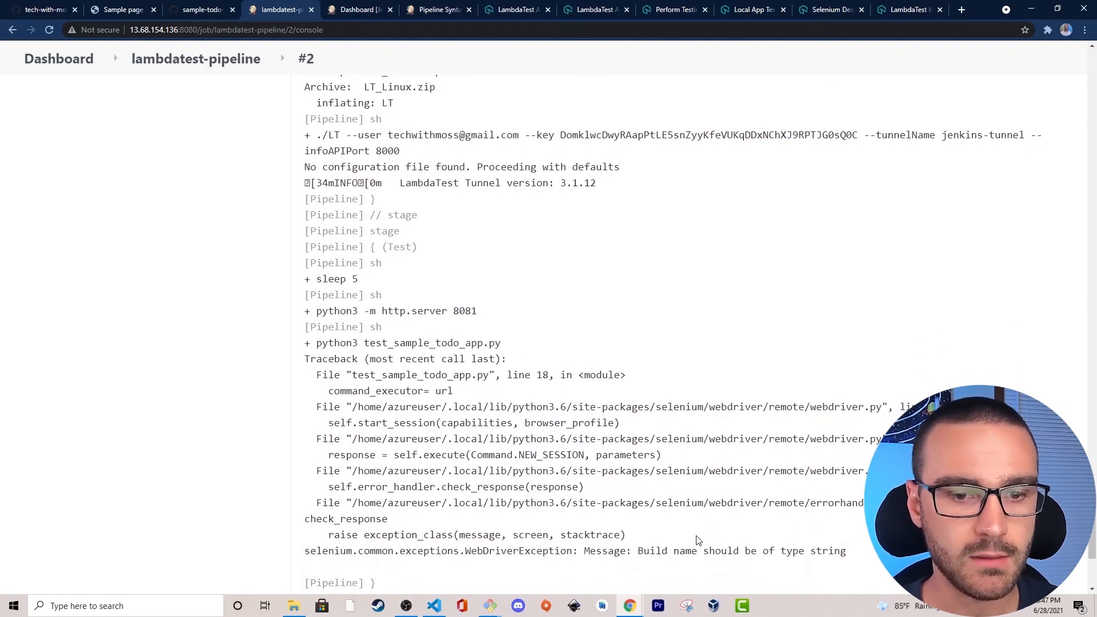
{"action": "scroll", "coordinate": [697, 540], "scroll_direction": "down", "scroll_amount": 1}
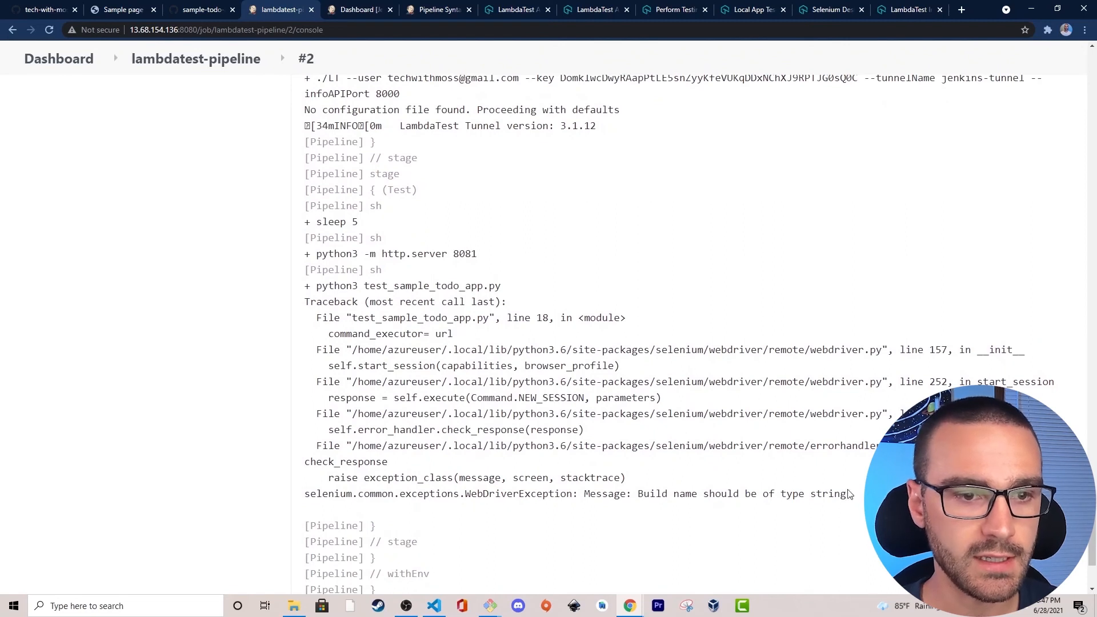
{"action": "scroll", "coordinate": [814, 488], "scroll_direction": "down", "scroll_amount": 3}
{"action": "scroll", "coordinate": [449, 496], "scroll_direction": "up", "scroll_amount": 2}
{"action": "left_click_drag", "start_coordinate": [584, 457], "coordinate": [857, 458]}
{"action": "left_click", "coordinate": [867, 460]}
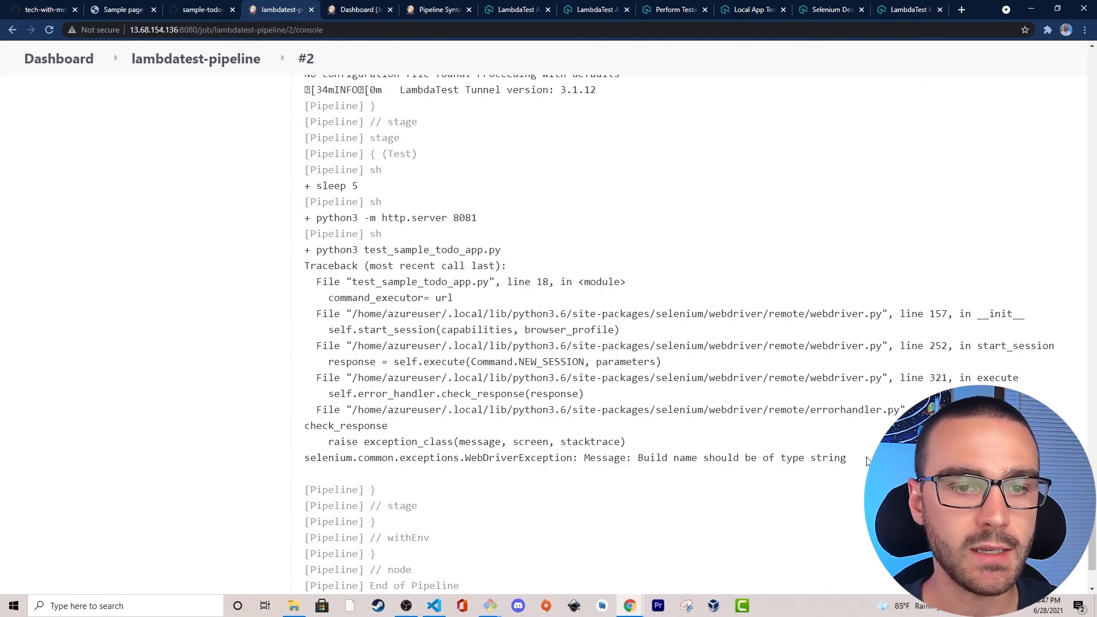
{"action": "scroll", "coordinate": [867, 460], "scroll_direction": "down", "scroll_amount": 1}
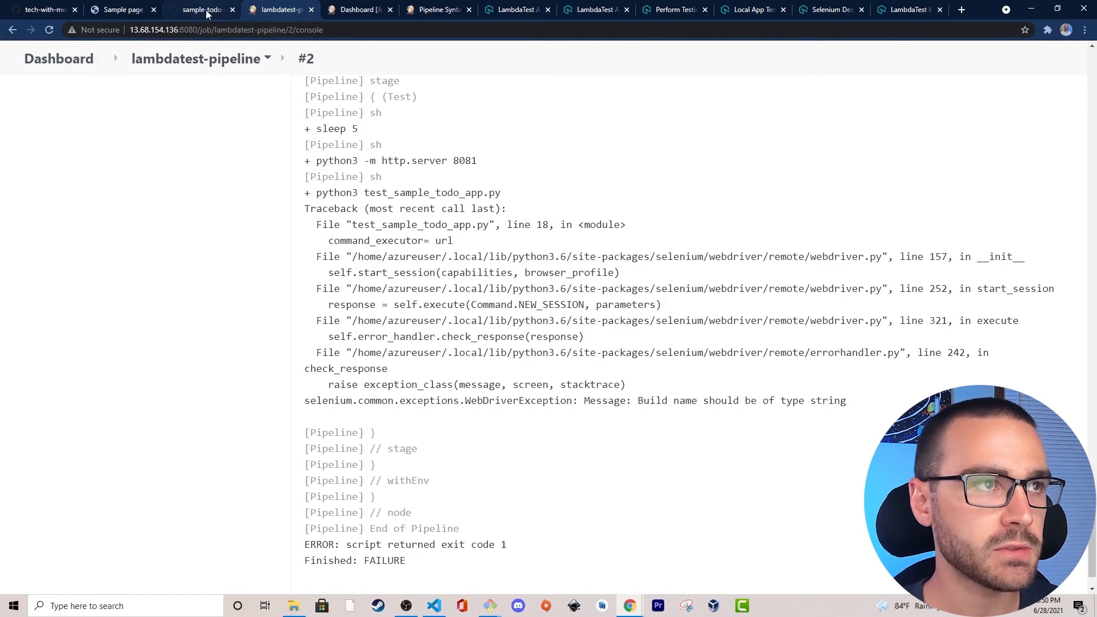
Open the sample-todo-app repository in a new browser tab and display the test_sample_todo_app.py file.
{"action": "left_click", "coordinate": [199, 10]}
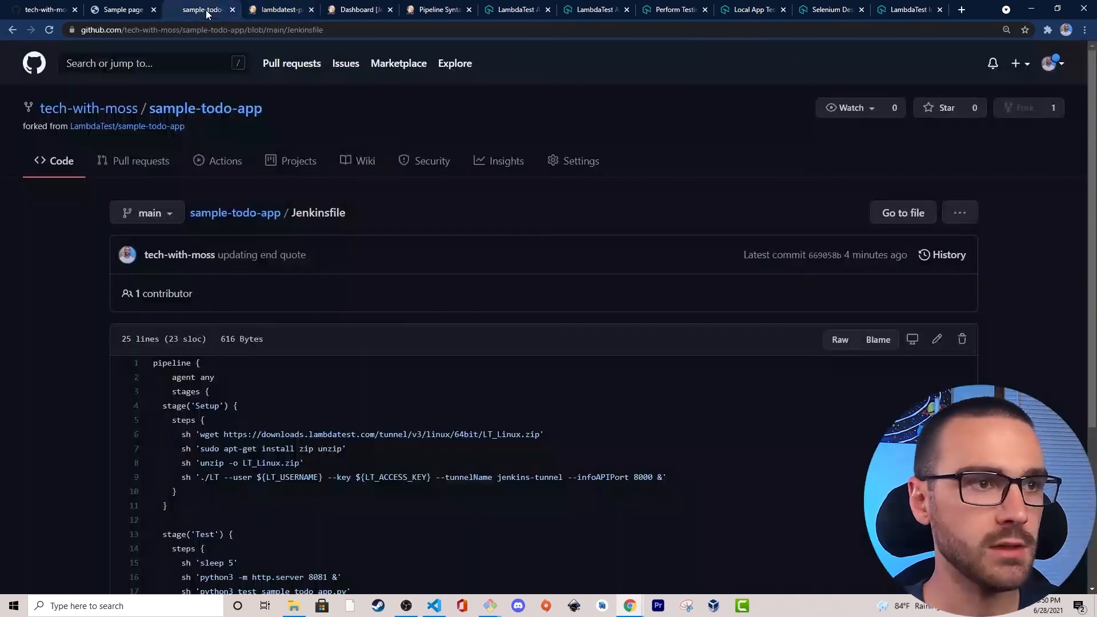
{"action": "right_click", "coordinate": [50, 163]}
{"action": "left_click", "coordinate": [80, 166]}
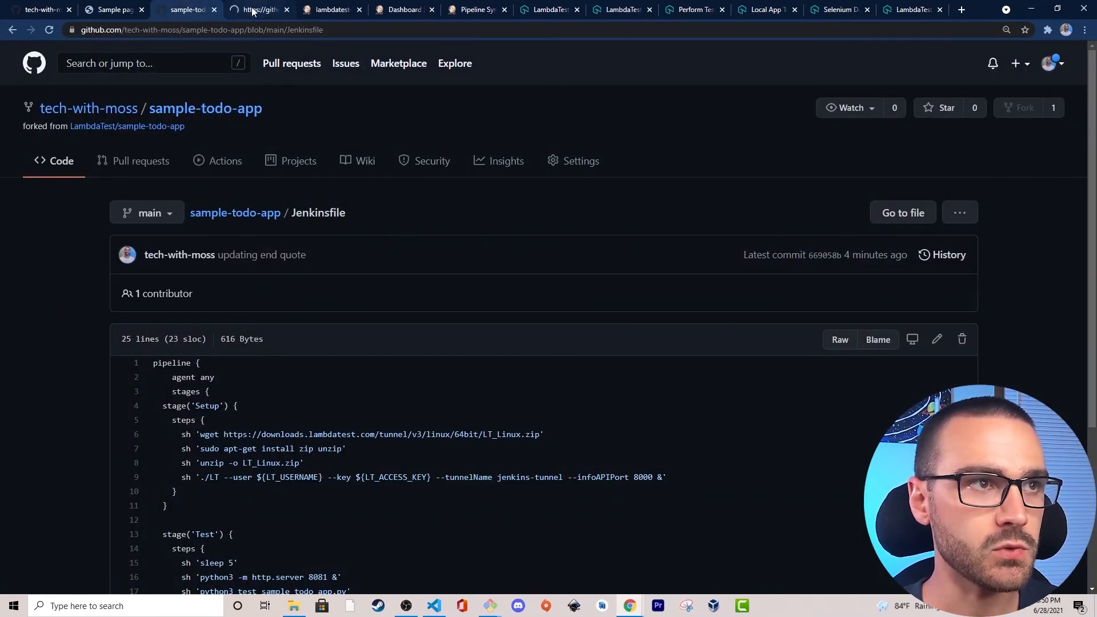
{"action": "left_click", "coordinate": [253, 9]}
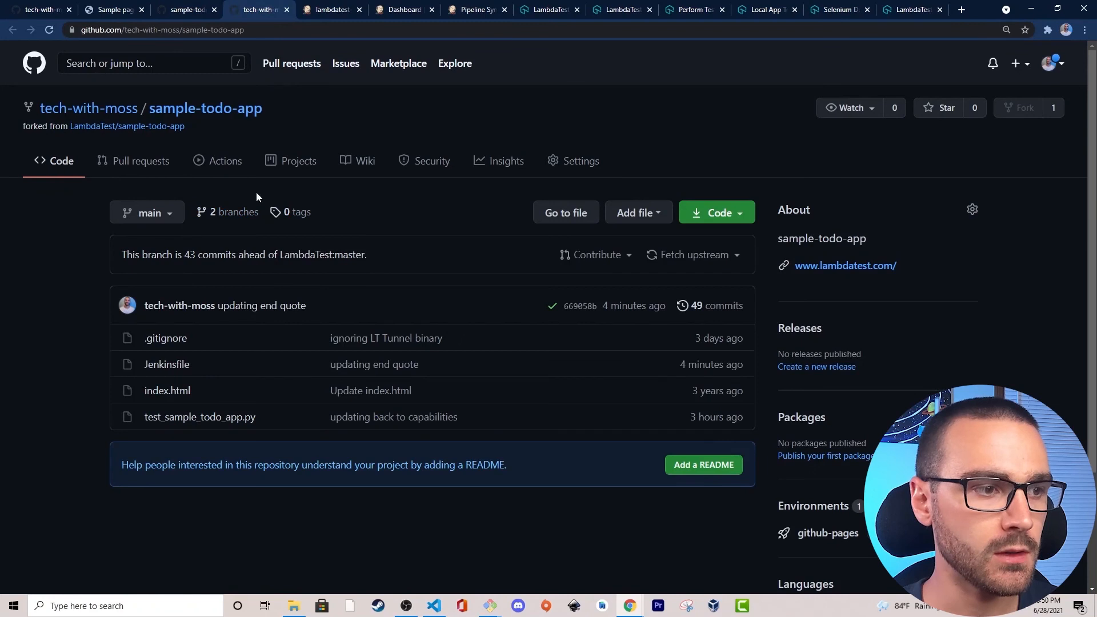
{"action": "left_click", "coordinate": [188, 418]}
{"action": "scroll", "coordinate": [79, 323], "scroll_direction": "down", "scroll_amount": 1}
{"action": "scroll", "coordinate": [79, 328], "scroll_direction": "down", "scroll_amount": 4}
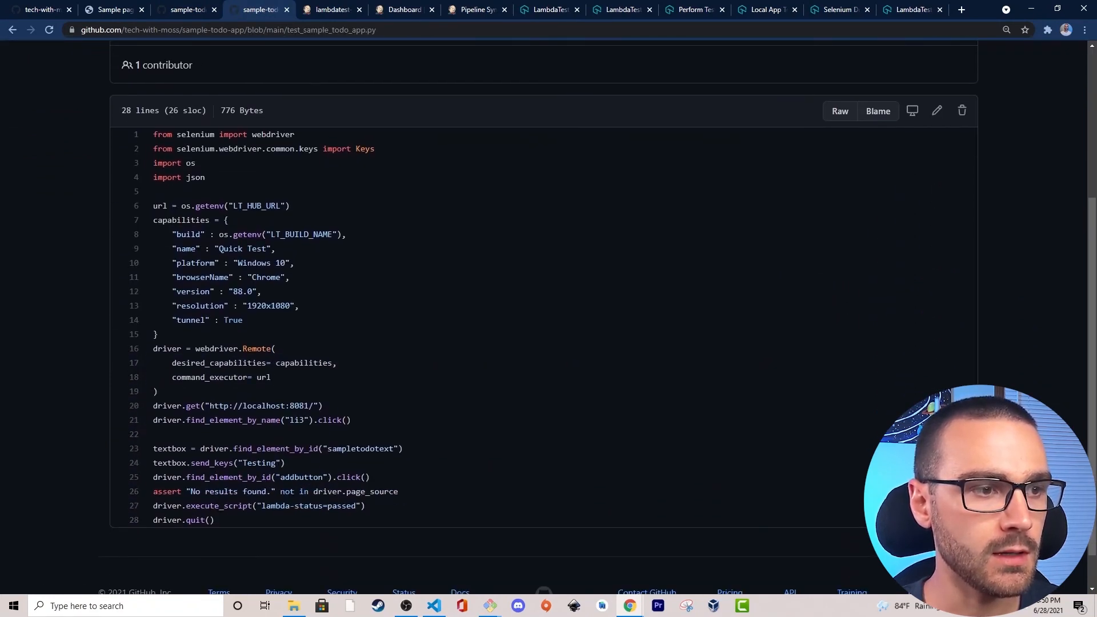
Examine the command_executor line and the build capability that reads the LT_BUILD_NAME environment variable in the test script.
{"action": "left_click_drag", "start_coordinate": [282, 378], "coordinate": [162, 377]}
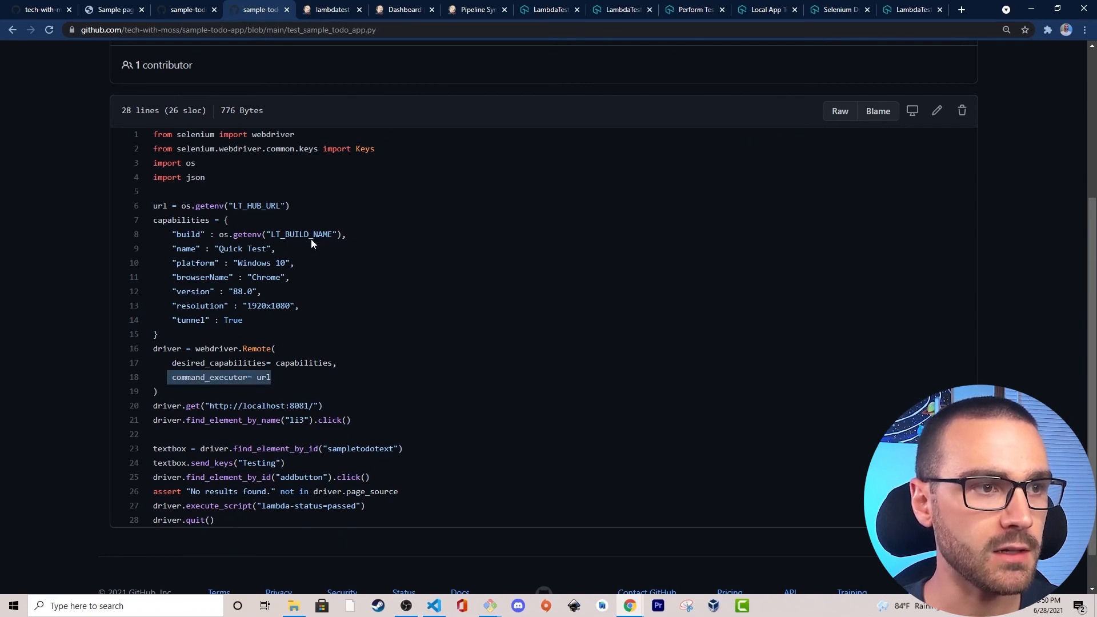
{"action": "left_click_drag", "start_coordinate": [170, 234], "coordinate": [261, 234]}
{"action": "left_click", "coordinate": [382, 233]}
{"action": "left_click", "coordinate": [205, 235]}
{"action": "left_click", "coordinate": [351, 231]}
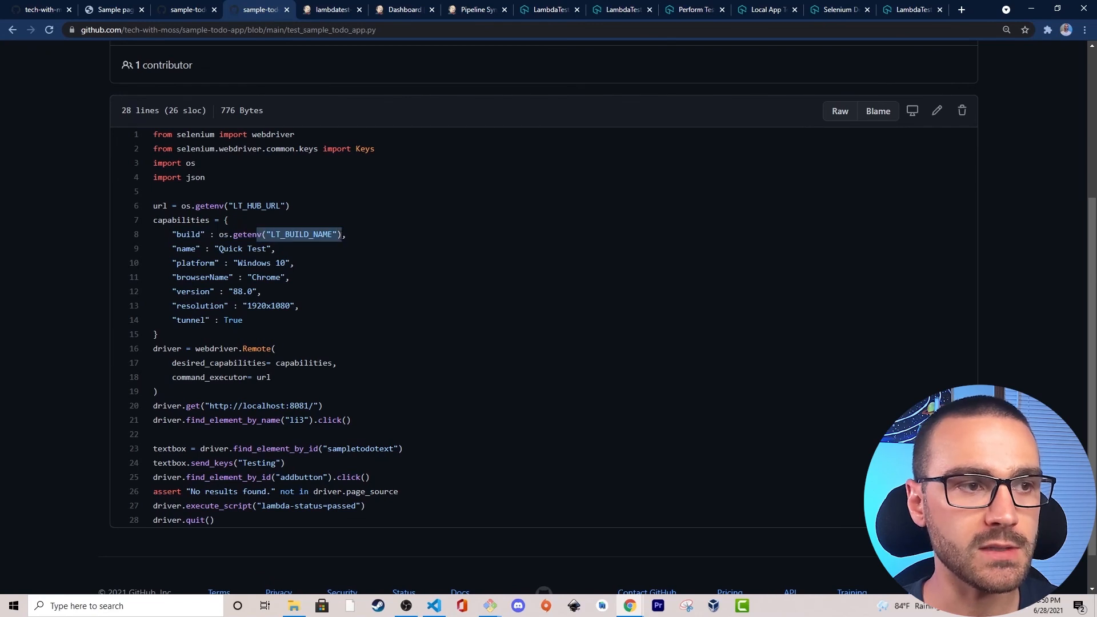
{"action": "left_click", "coordinate": [351, 232]}
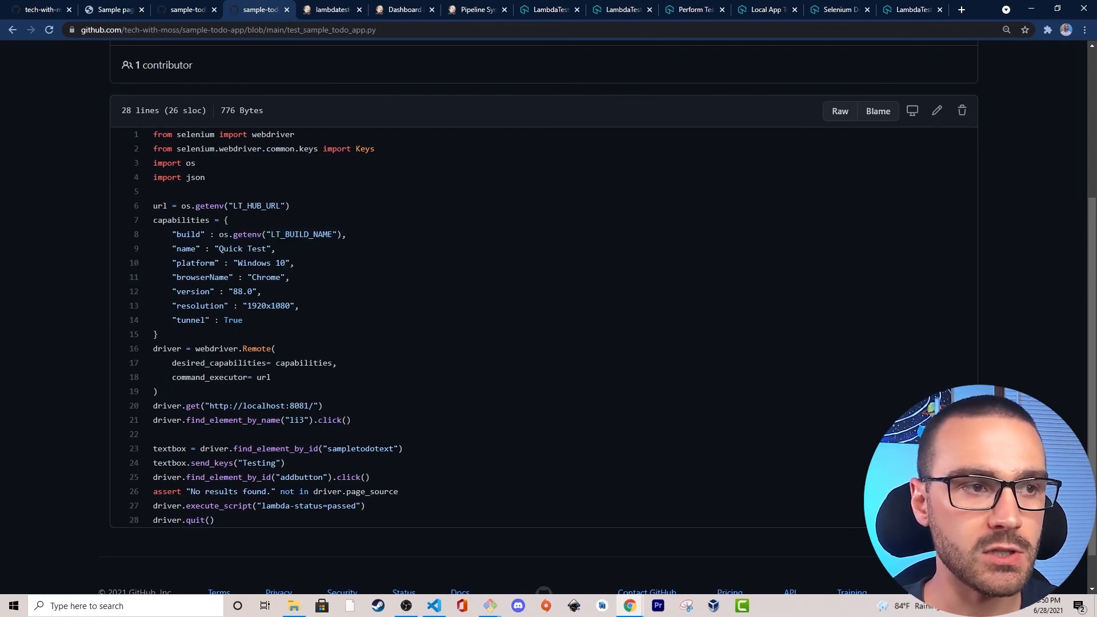
{"action": "left_click_drag", "start_coordinate": [257, 234], "coordinate": [355, 235]}
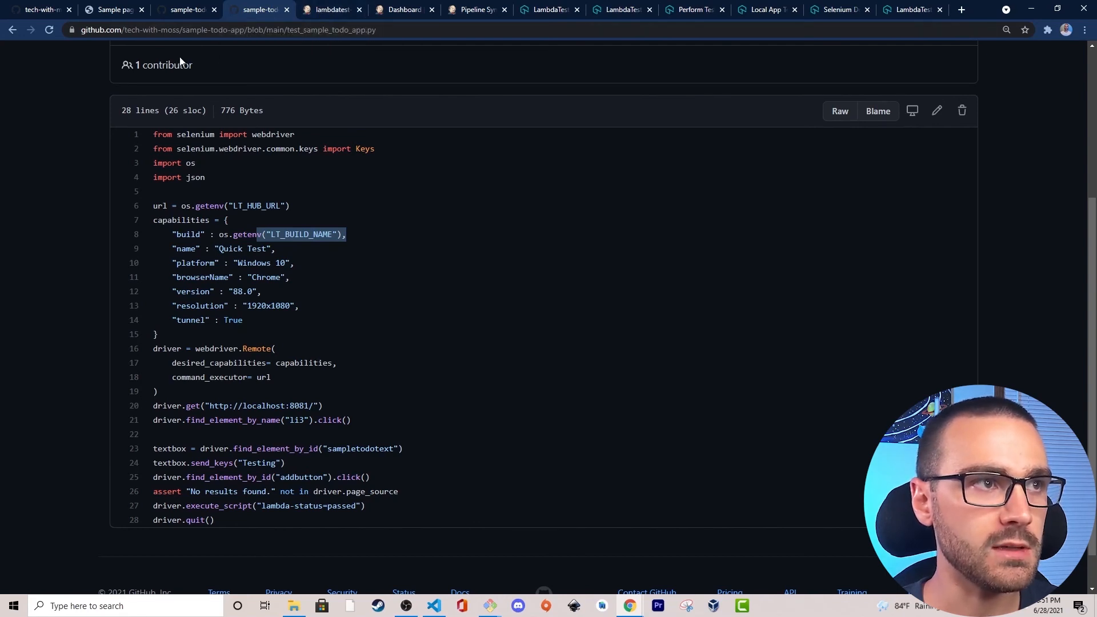
Open the repository's Jenkinsfile for editing and start an environment block directly below the agent any line.
{"action": "left_click", "coordinate": [188, 12]}
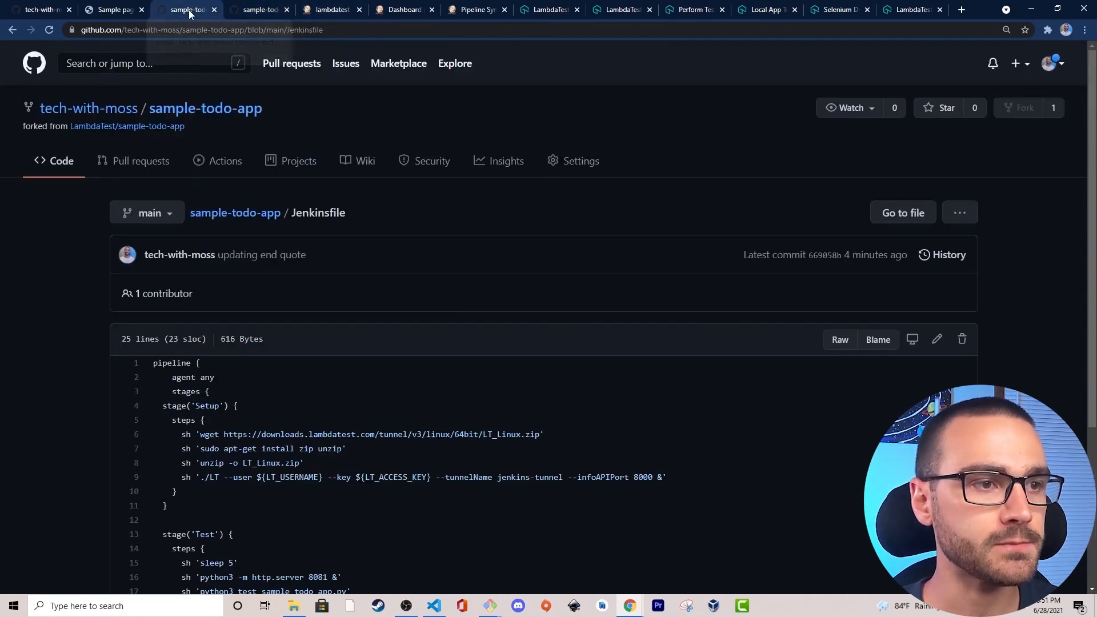
{"action": "scroll", "coordinate": [86, 297], "scroll_direction": "down", "scroll_amount": 1}
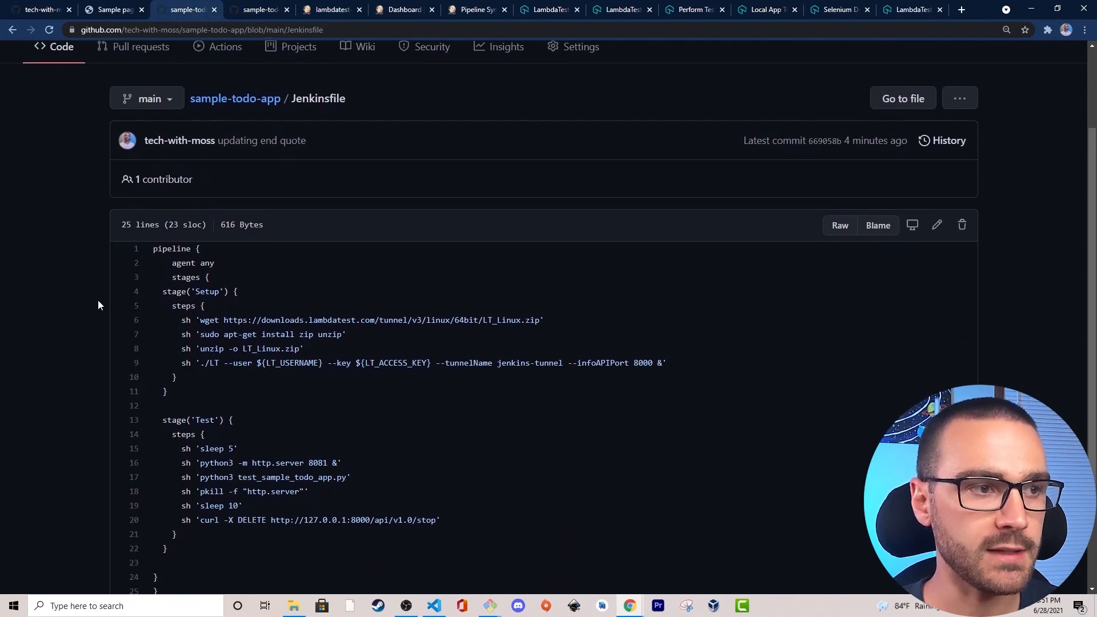
{"action": "left_click", "coordinate": [938, 227]}
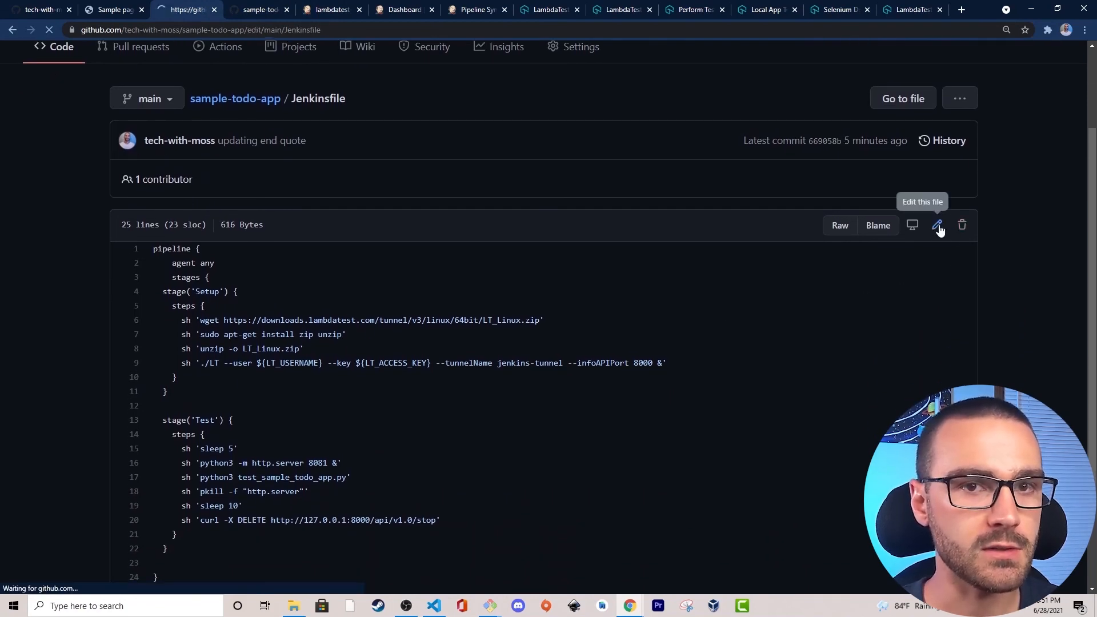
{"action": "scroll", "coordinate": [241, 258], "scroll_direction": "down", "scroll_amount": 1}
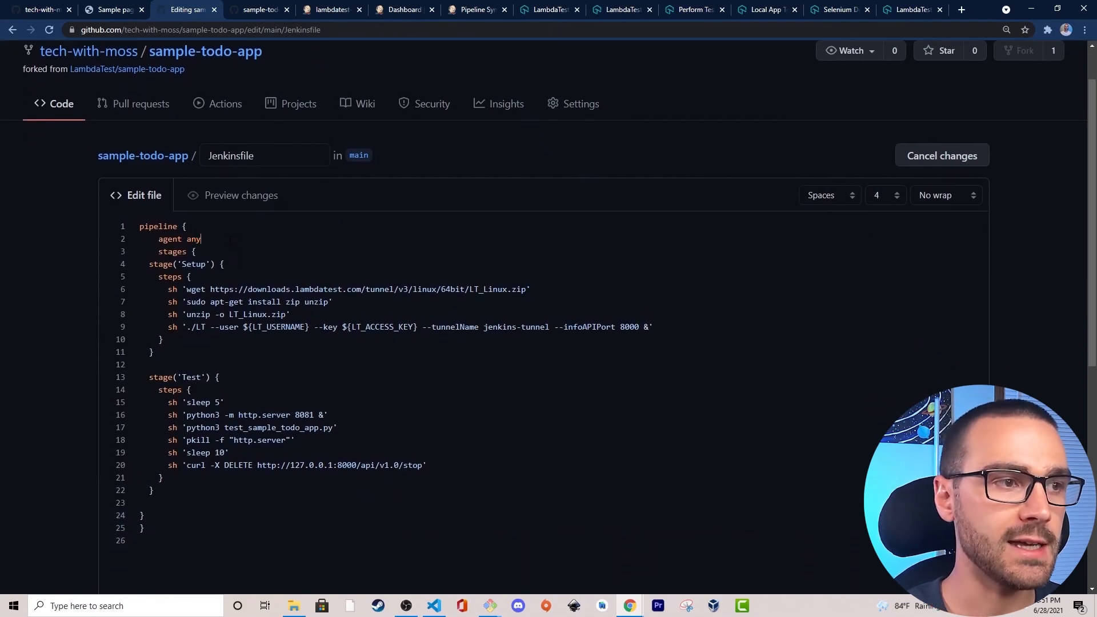
{"action": "key", "text": "Return"}
{"action": "type", "text": "envior"}
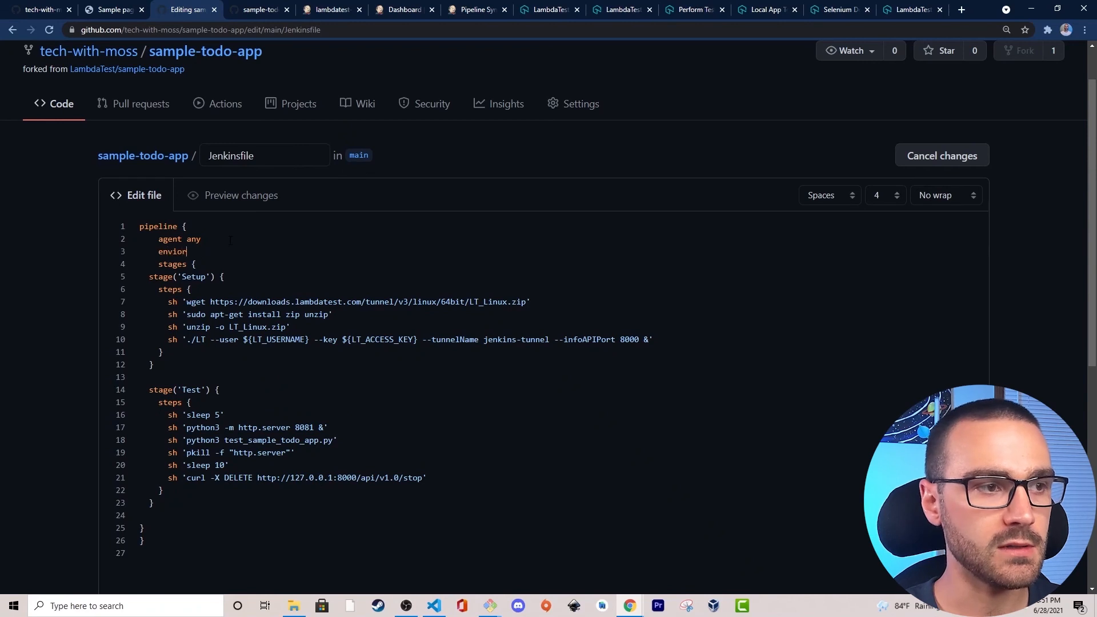
{"action": "type", "text": "nment {"}
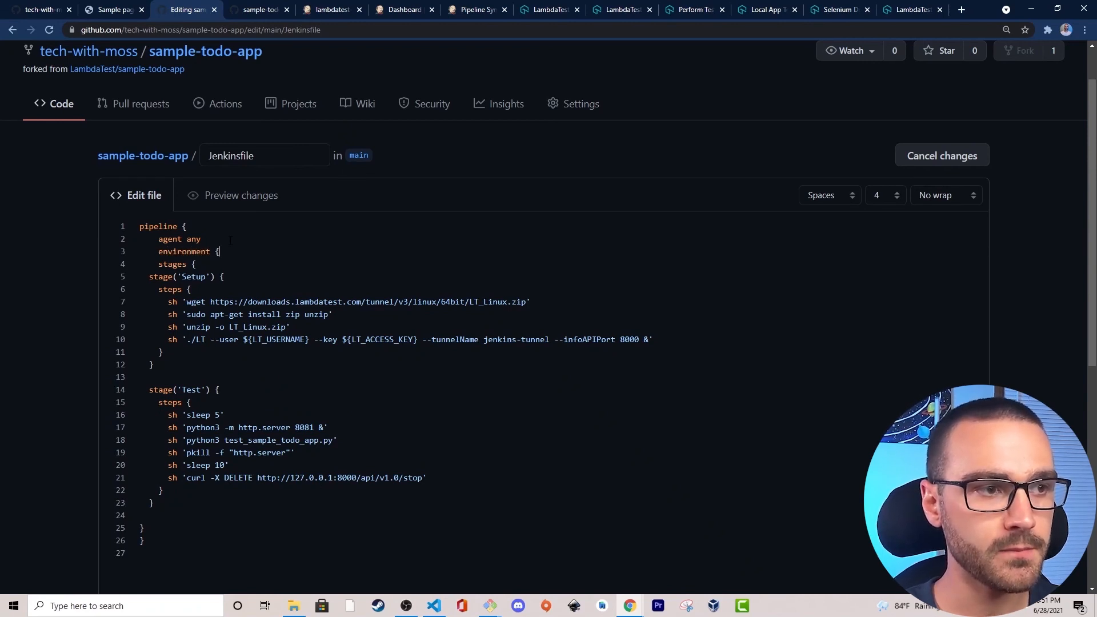
{"action": "key", "text": "Return"}
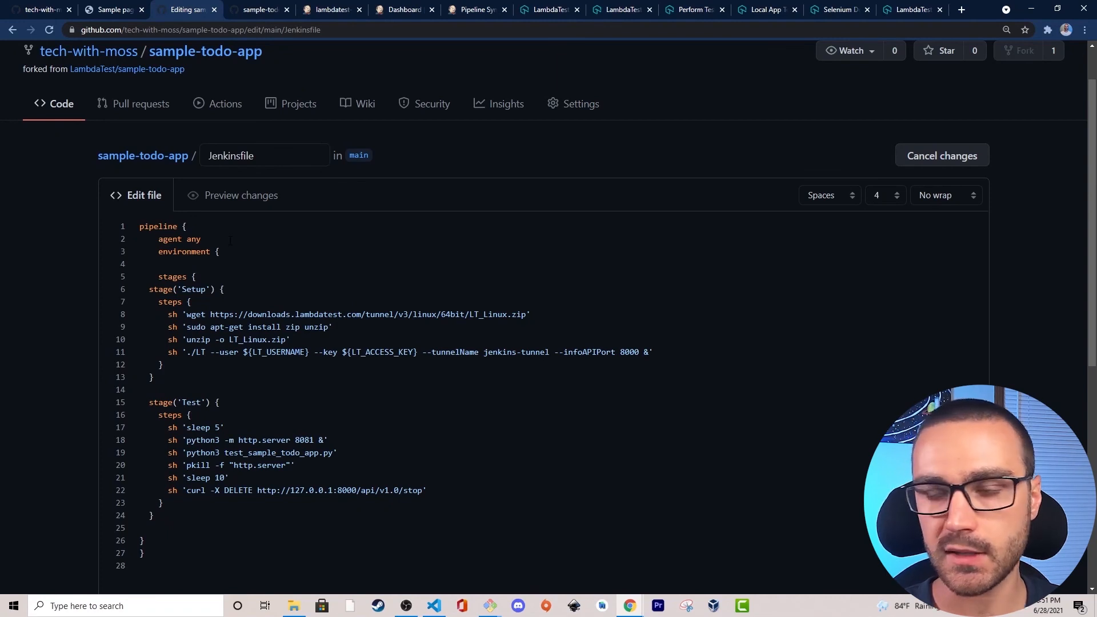
Define LT_BUILD_NAME = "lambdatest-pipeline" inside the Jenkinsfile's environment block, matching the Jenkins project name, and close the block.
{"action": "type", "text": "LT_BUILD"}
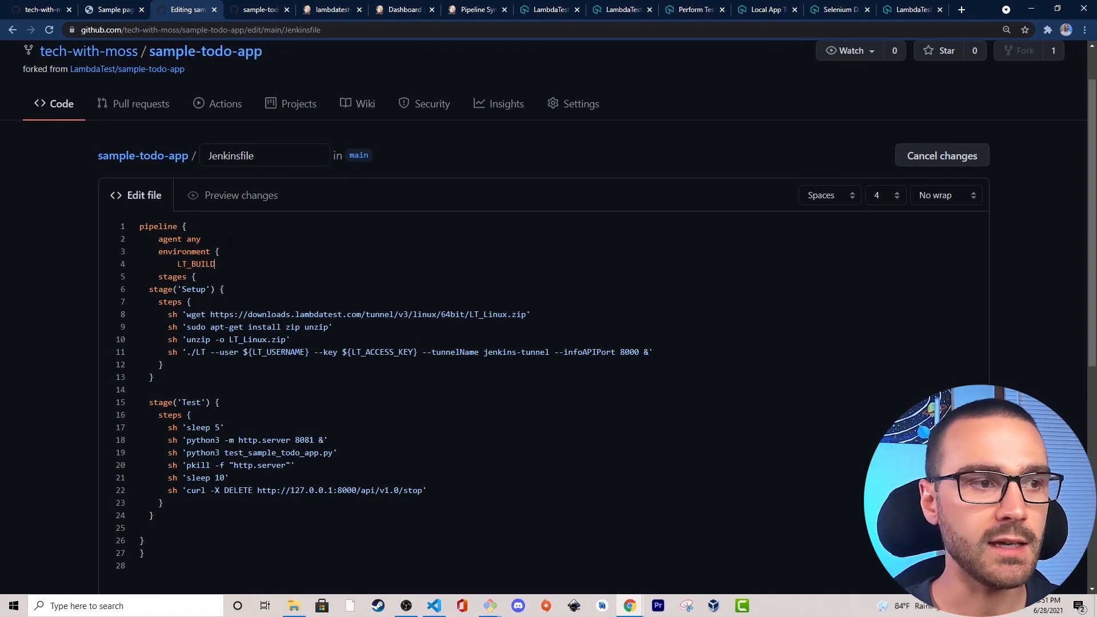
{"action": "type", "text": "_NAME = \""}
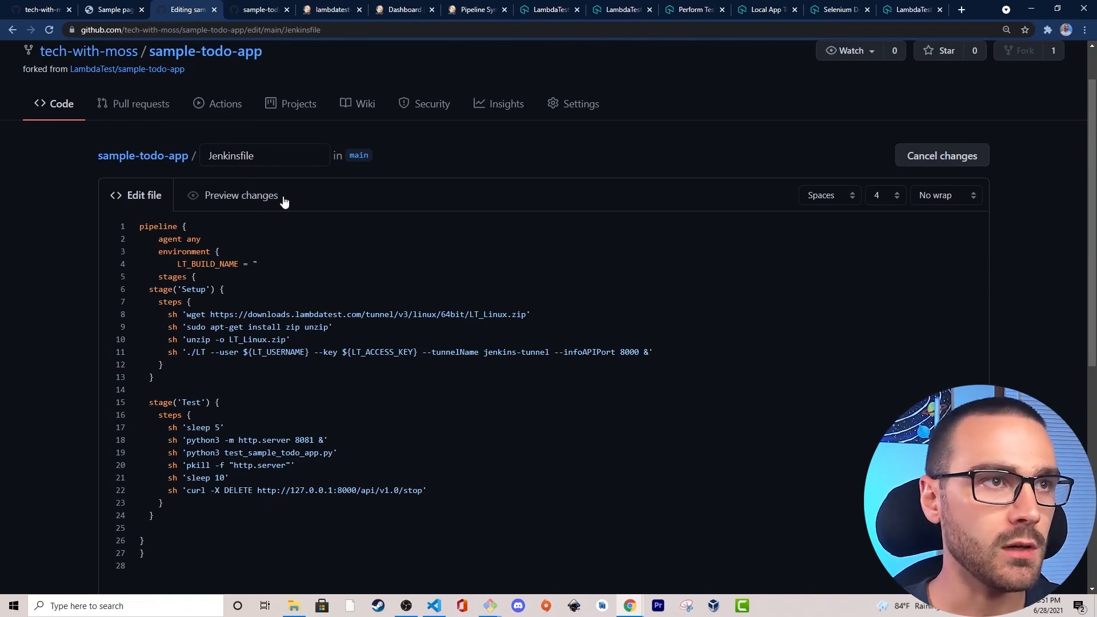
{"action": "left_click", "coordinate": [337, 6]}
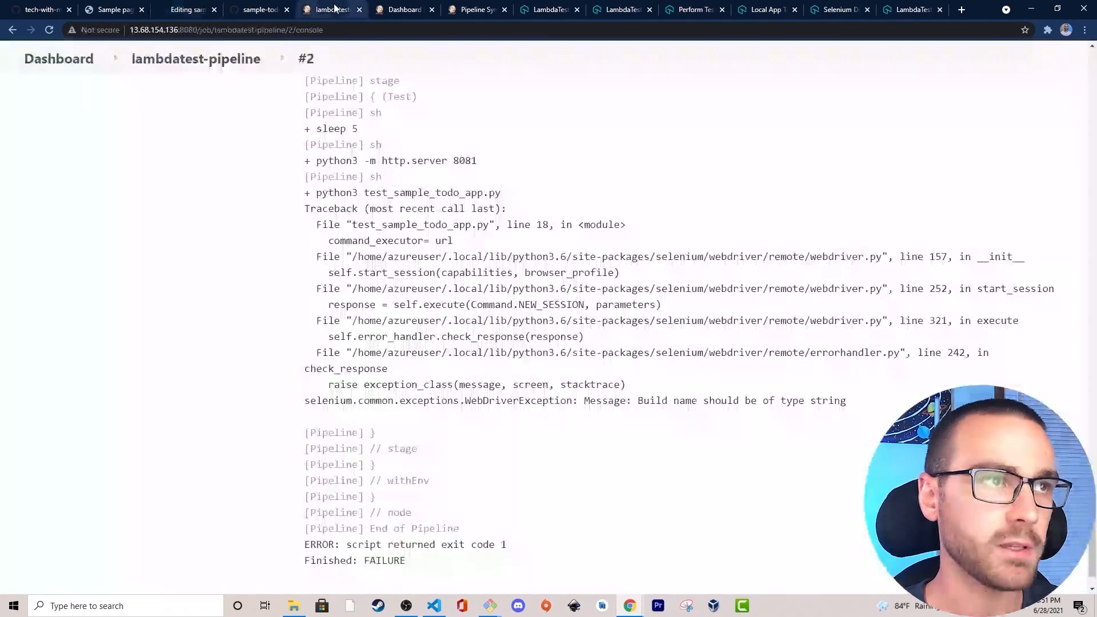
{"action": "left_click", "coordinate": [178, 7]}
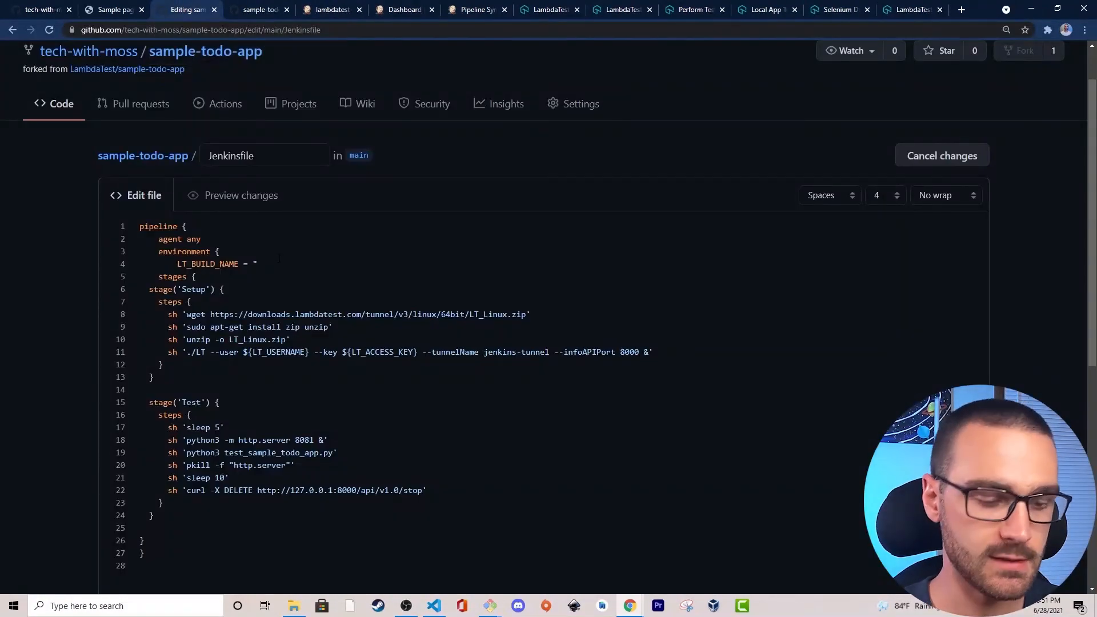
{"action": "type", "text": "ambdatest-"}
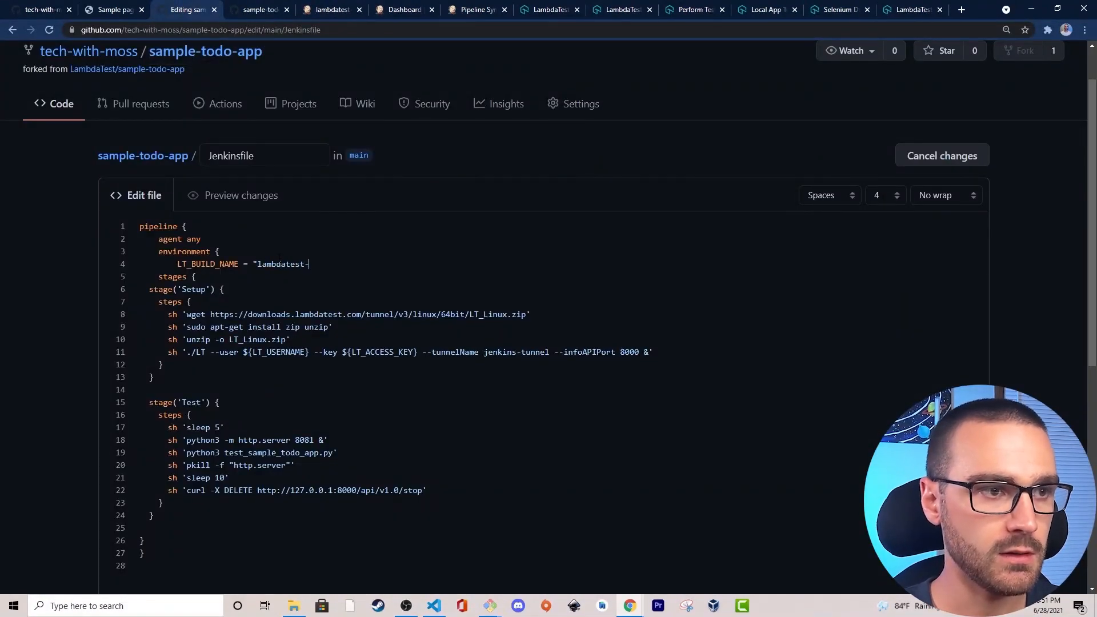
{"action": "type", "text": "pipeline"}
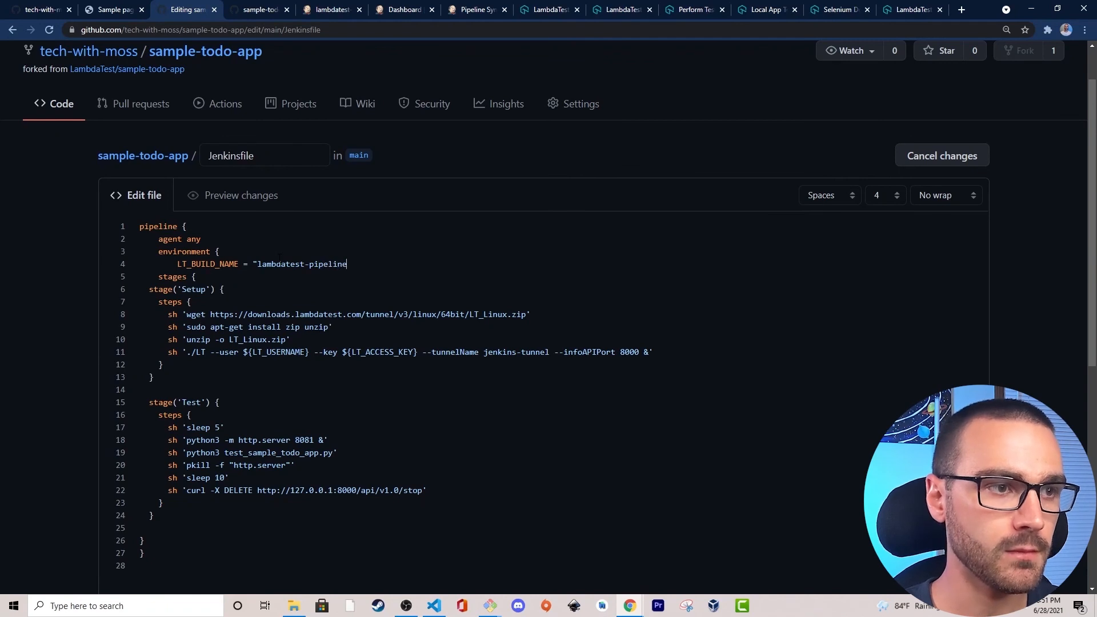
{"action": "key", "text": "Return"}
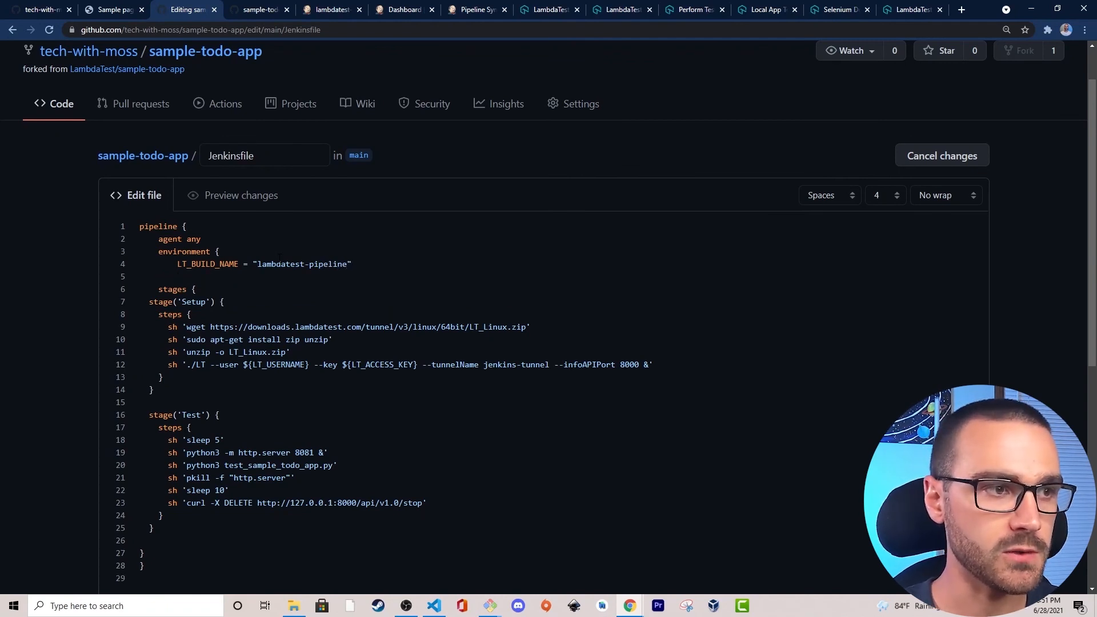
Commit the Jenkinsfile directly to the main branch with the message "adding environment block in pipeline".
{"action": "scroll", "coordinate": [64, 351], "scroll_direction": "down", "scroll_amount": 5}
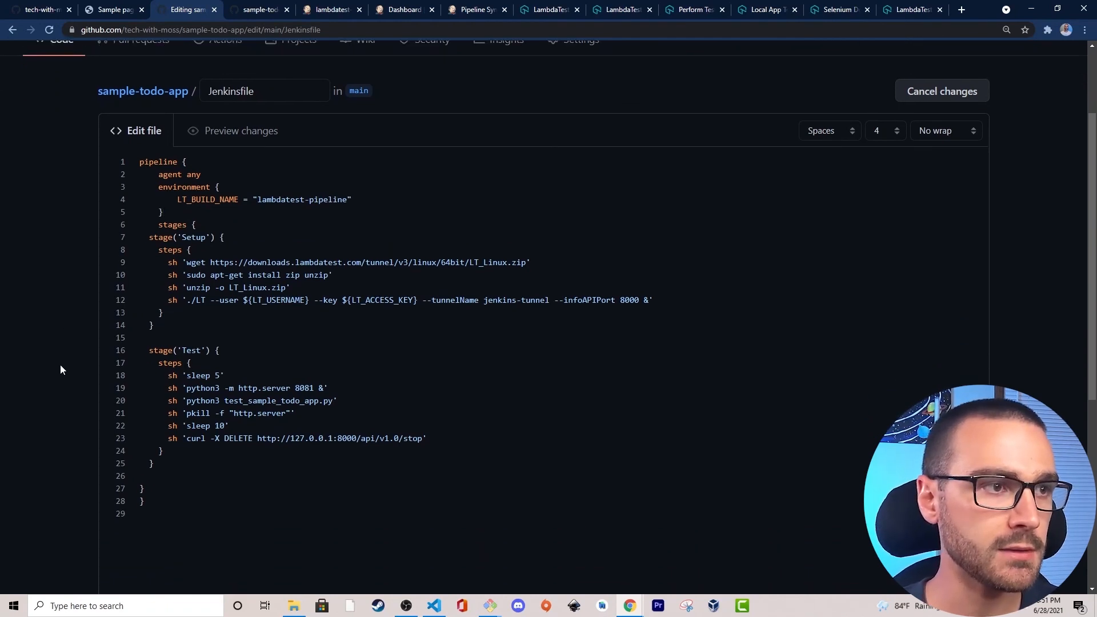
{"action": "left_click", "coordinate": [257, 442]}
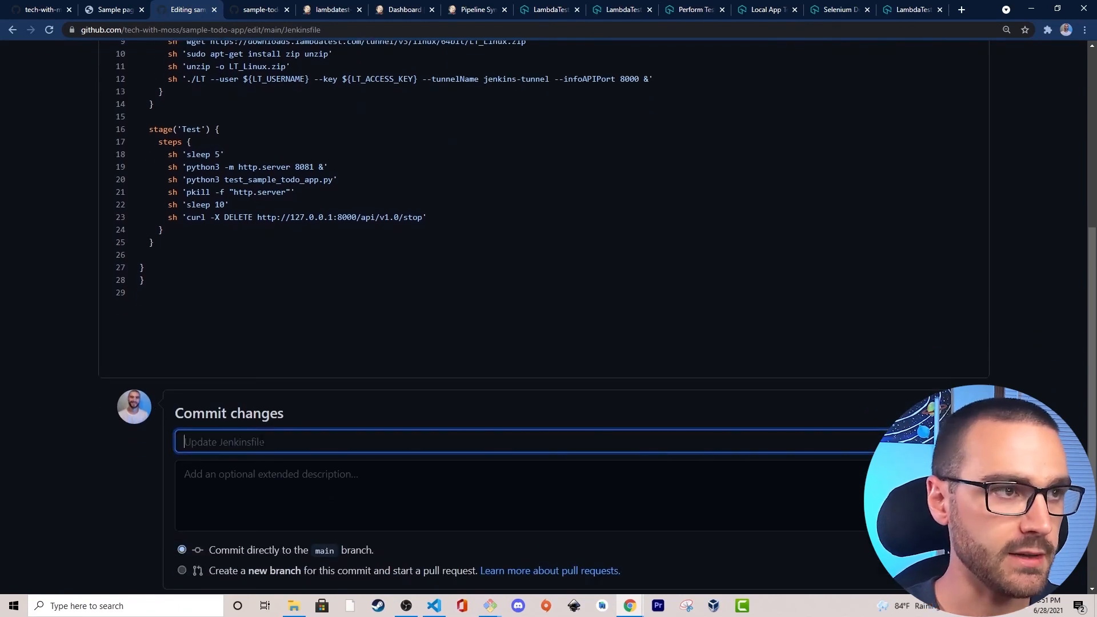
{"action": "type", "text": "updating"}
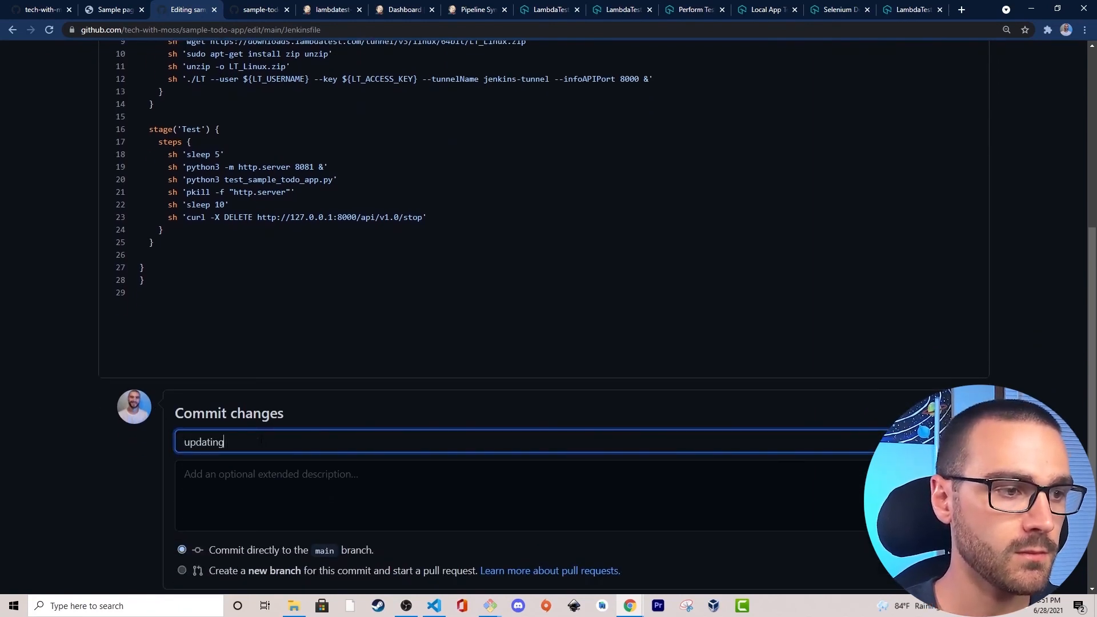
{"action": "key", "text": "ctrl+a"}
{"action": "type", "text": "ad"}
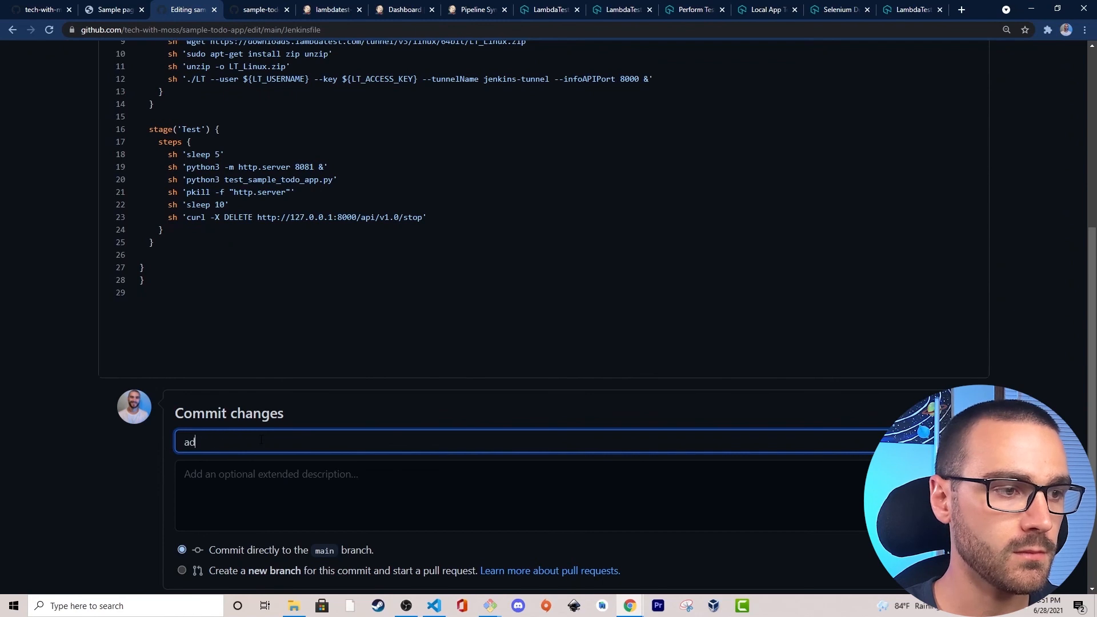
{"action": "type", "text": "ding environment b"}
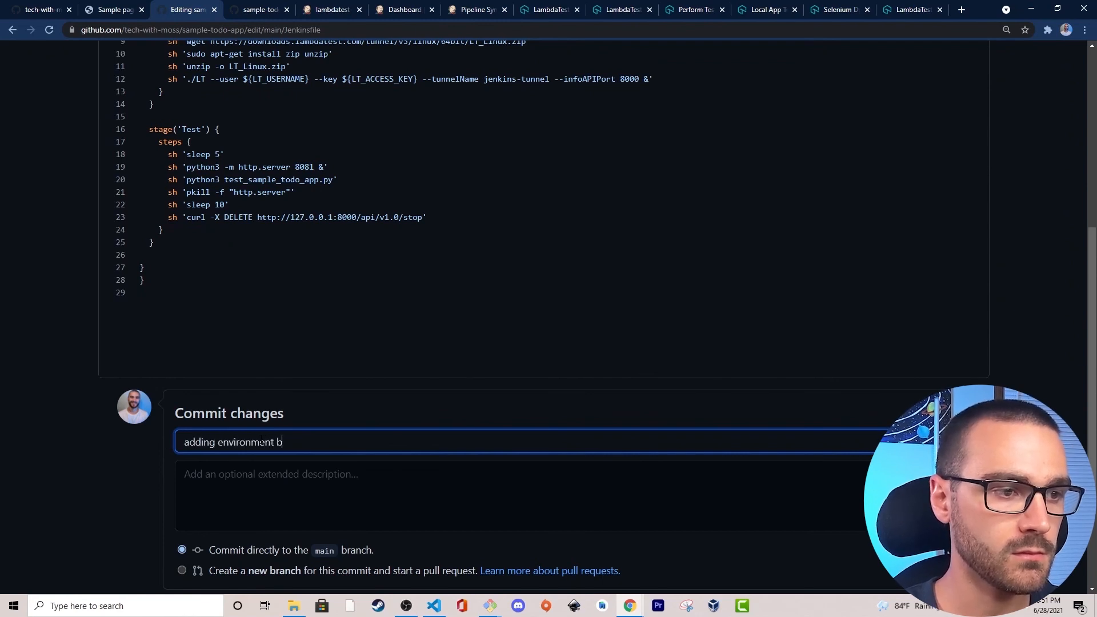
{"action": "type", "text": "lock in pipeline"}
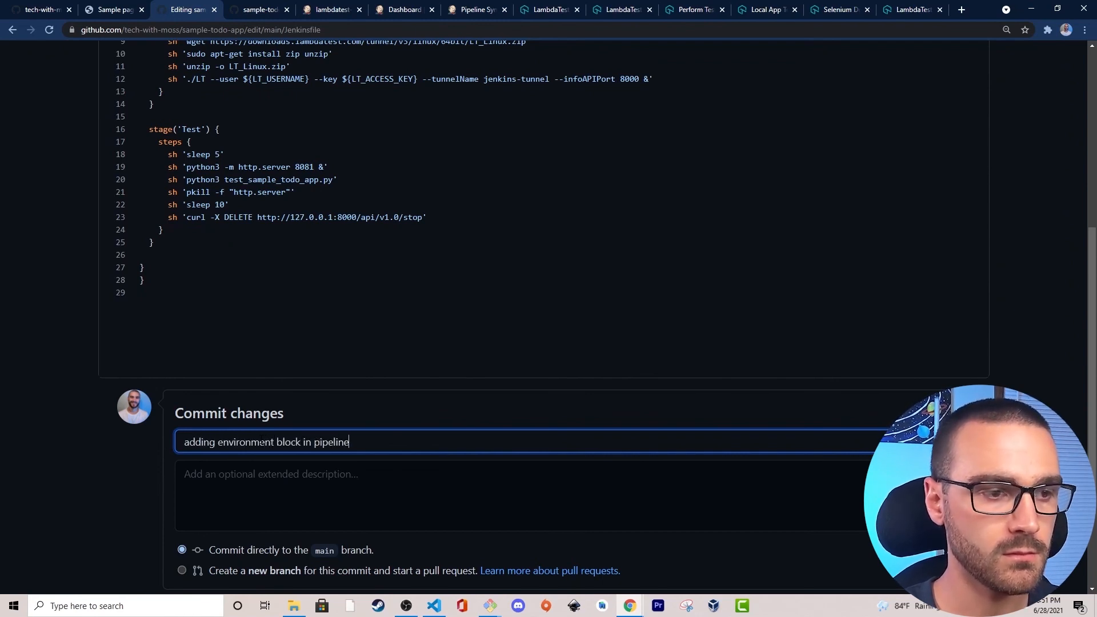
{"action": "scroll", "coordinate": [262, 440], "scroll_direction": "down", "scroll_amount": 3}
{"action": "left_click", "coordinate": [240, 477]}
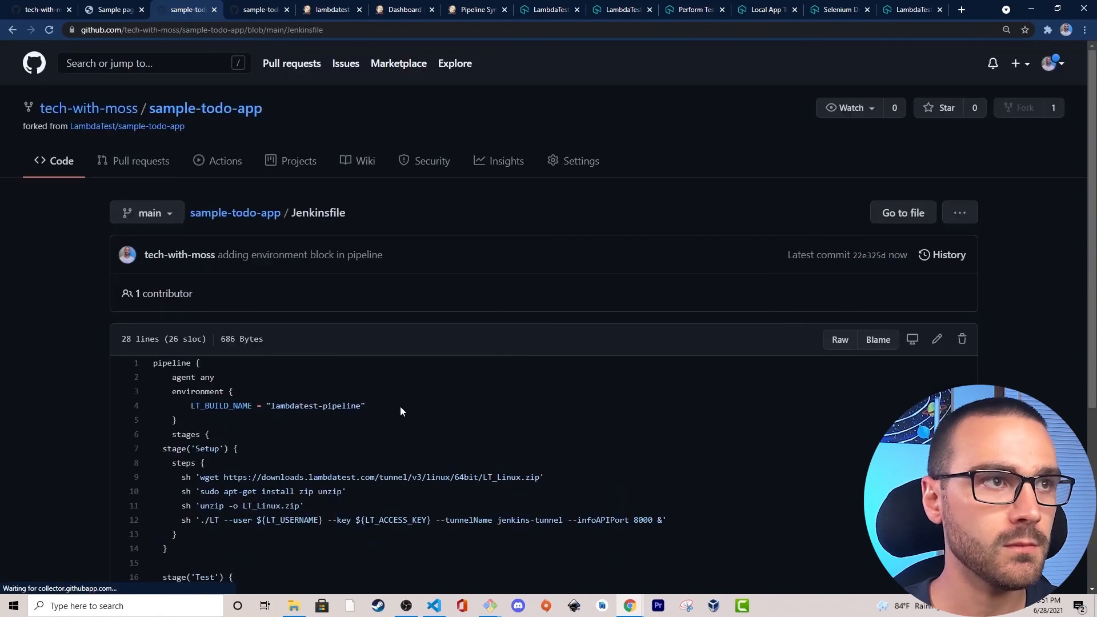
Switch to Jenkins, go to the lambdatest-pipeline project page and start a new build.
{"action": "left_click", "coordinate": [338, 6]}
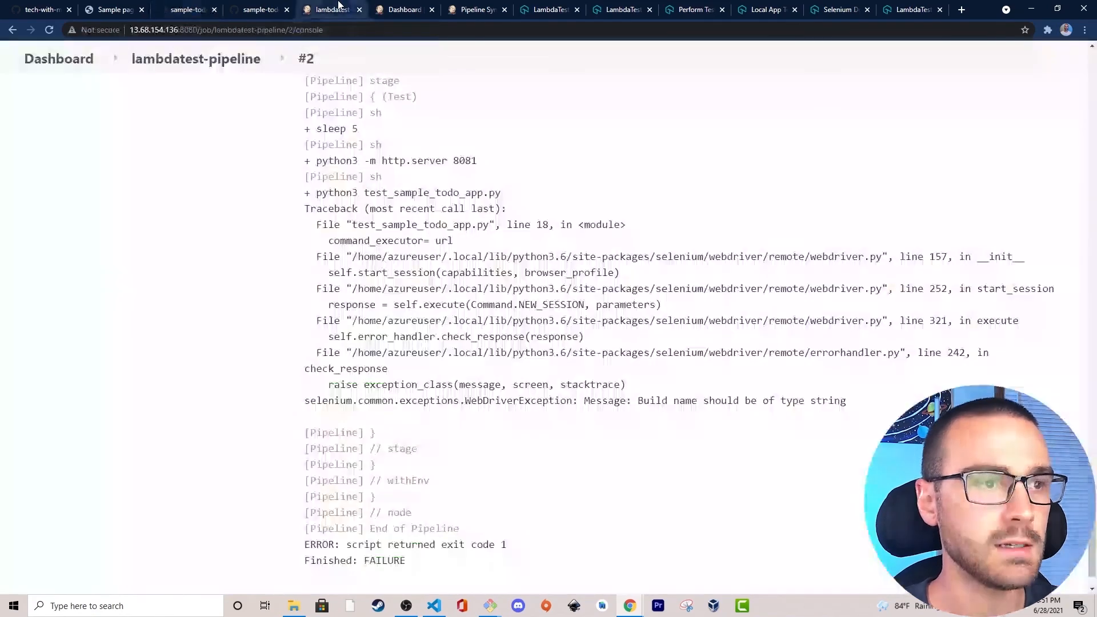
{"action": "left_click", "coordinate": [206, 61]}
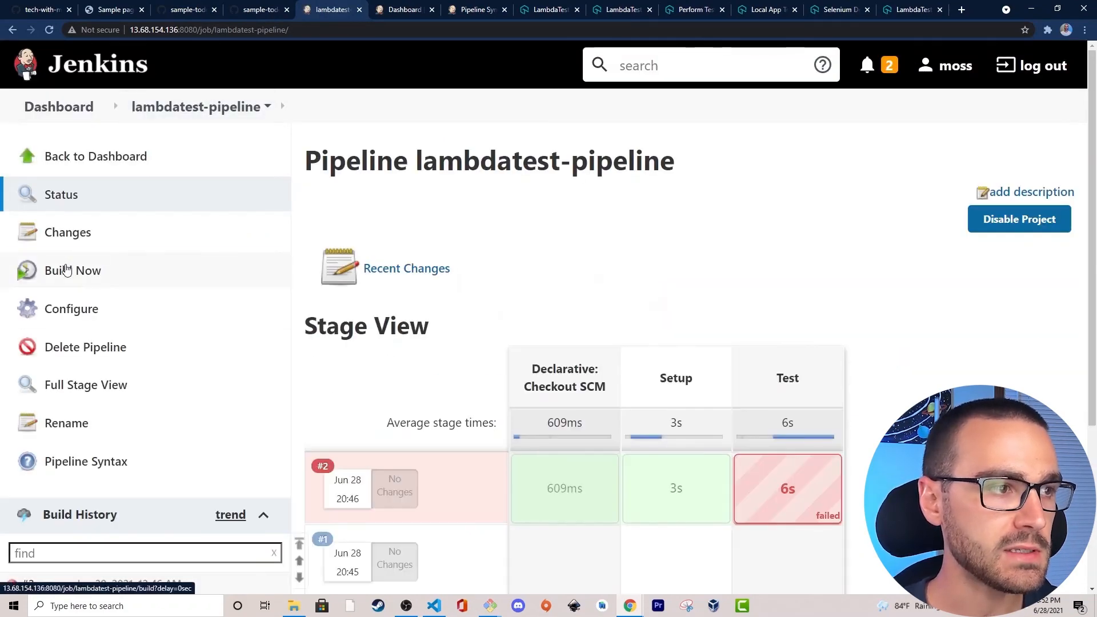
{"action": "left_click", "coordinate": [67, 268]}
{"action": "scroll", "coordinate": [509, 335], "scroll_direction": "down", "scroll_amount": 2}
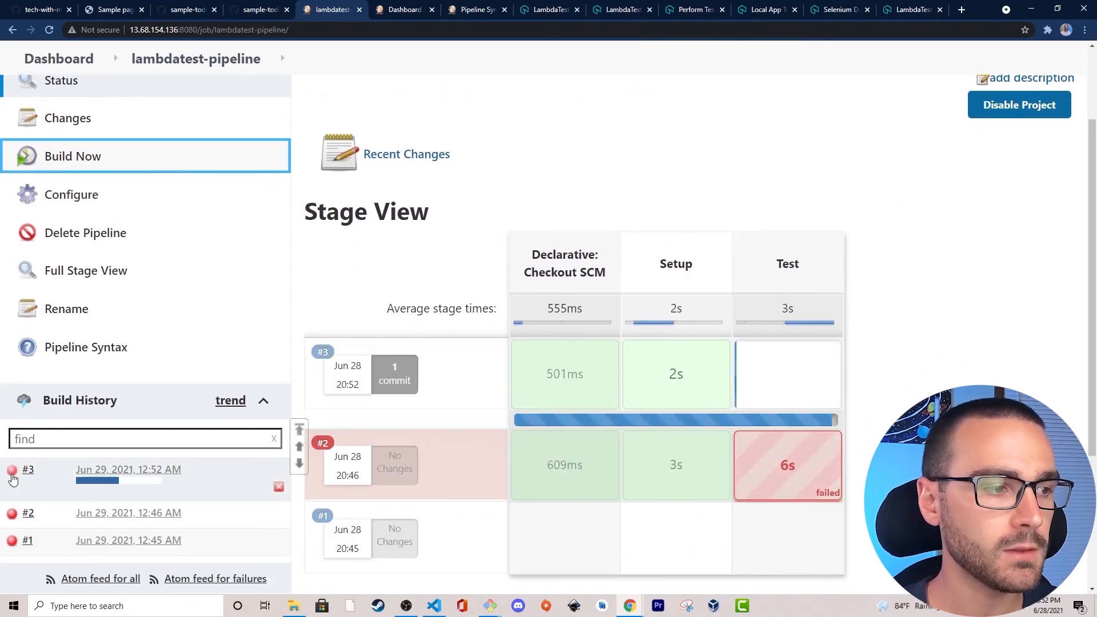
Open the running build's console output and examine the Test stage's commands, from test_sample_todo_app.py through the curl DELETE request and its response.
{"action": "left_click", "coordinate": [12, 470]}
{"action": "scroll", "coordinate": [870, 252], "scroll_direction": "down", "scroll_amount": 14}
{"action": "scroll", "coordinate": [870, 252], "scroll_direction": "down", "scroll_amount": 20}
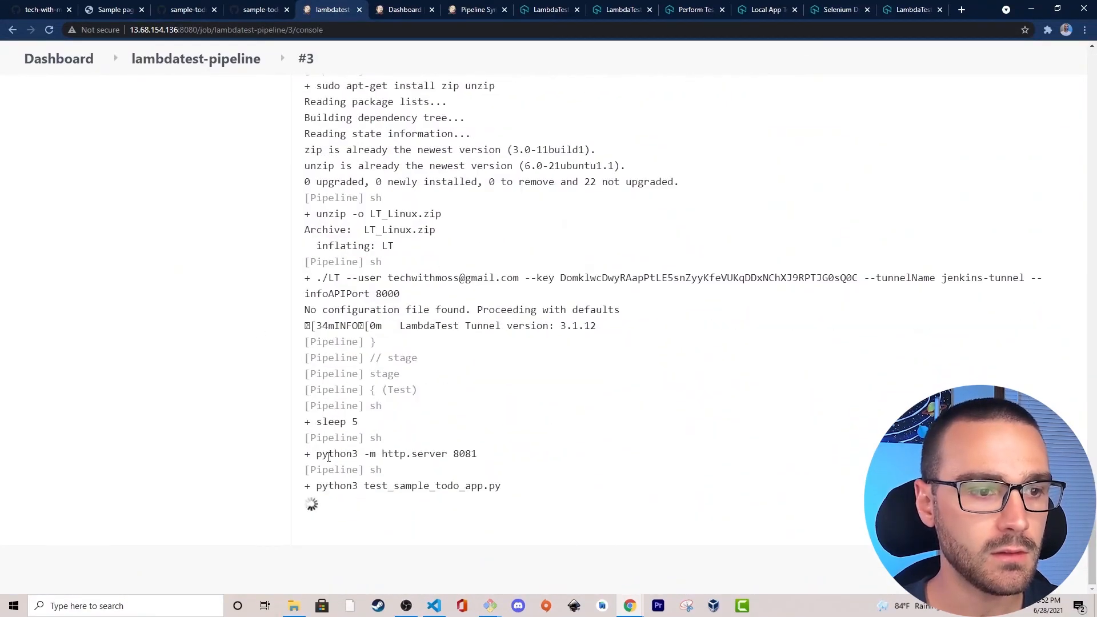
{"action": "left_click_drag", "start_coordinate": [308, 486], "coordinate": [509, 488]}
{"action": "left_click", "coordinate": [509, 488]}
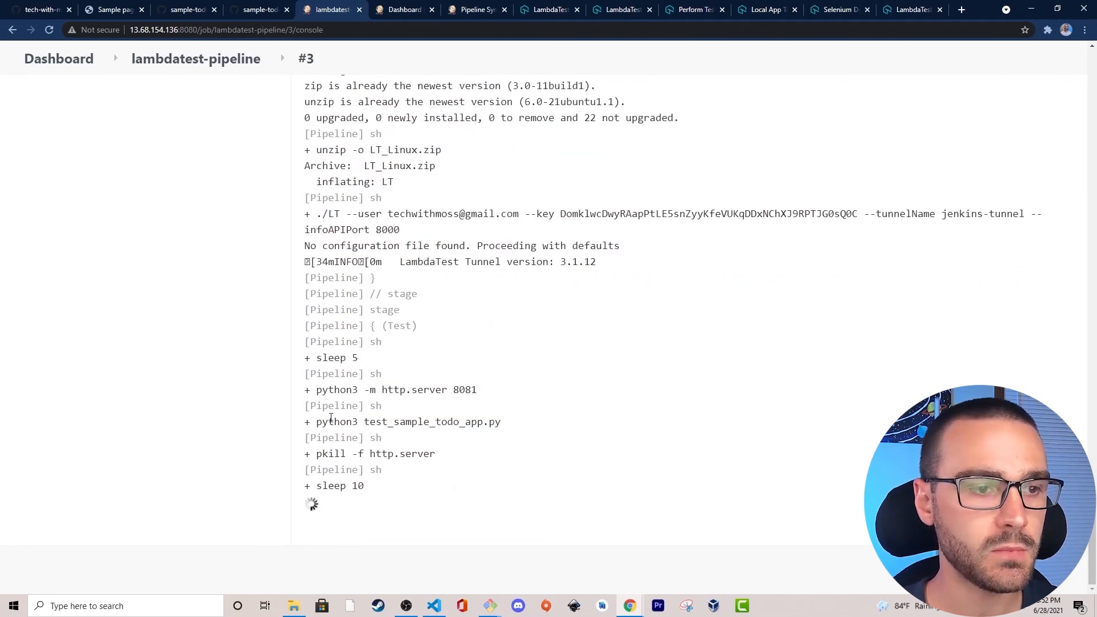
{"action": "left_click_drag", "start_coordinate": [312, 421], "coordinate": [465, 421]}
{"action": "left_click", "coordinate": [496, 419]}
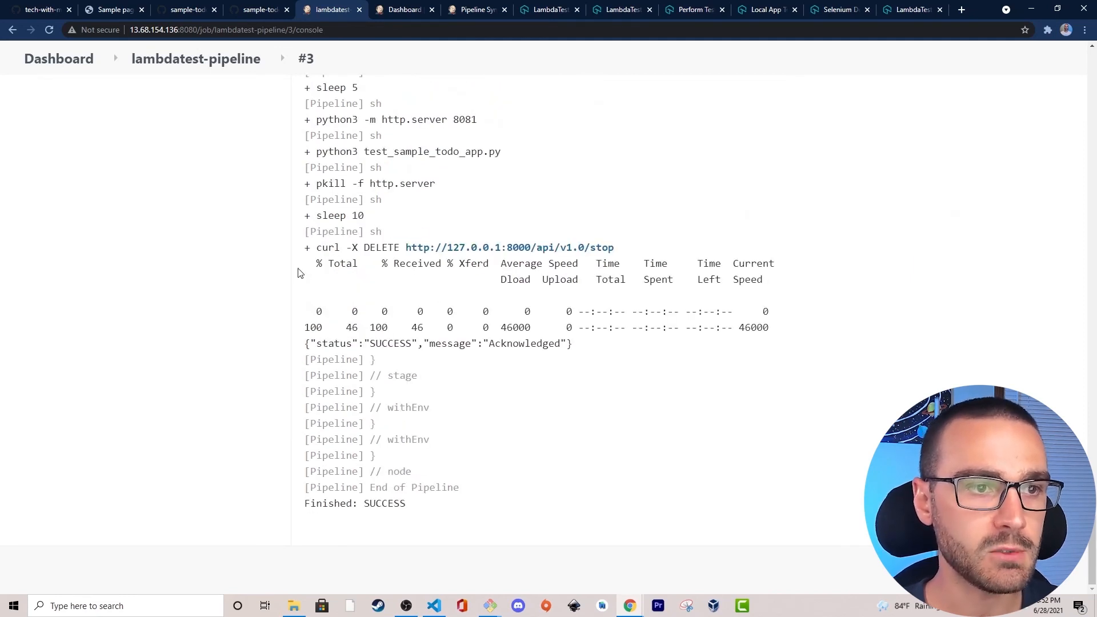
{"action": "left_click_drag", "start_coordinate": [304, 247], "coordinate": [683, 363]}
{"action": "left_click", "coordinate": [683, 363]}
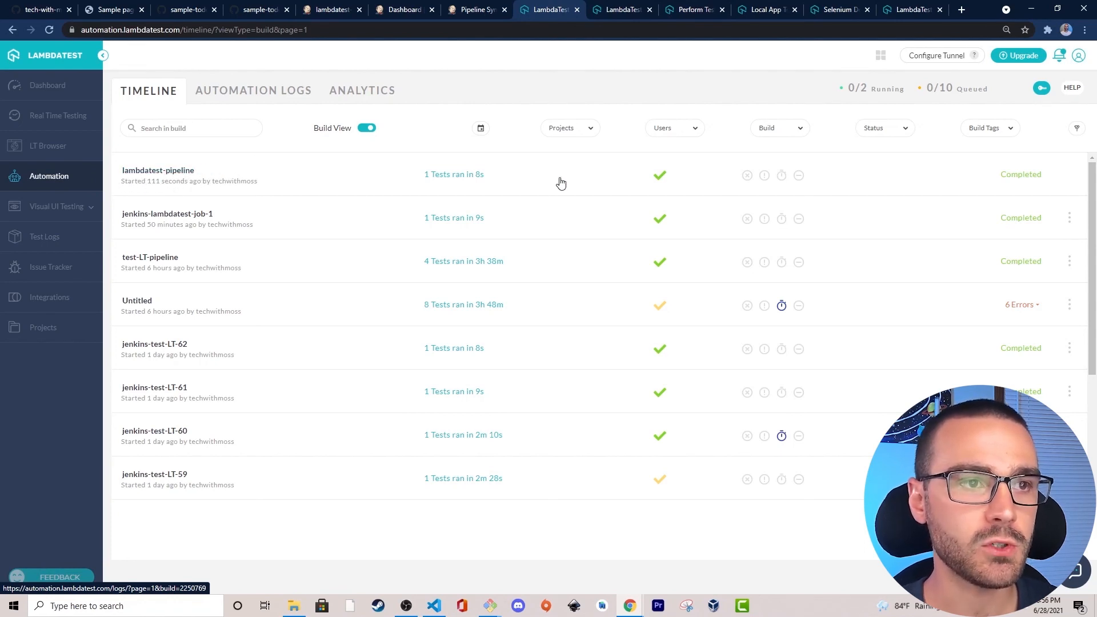
Open the lambdatest-pipeline build from LambdaTest's automation timeline and play the Quick Test video recording.
{"action": "left_click", "coordinate": [167, 172]}
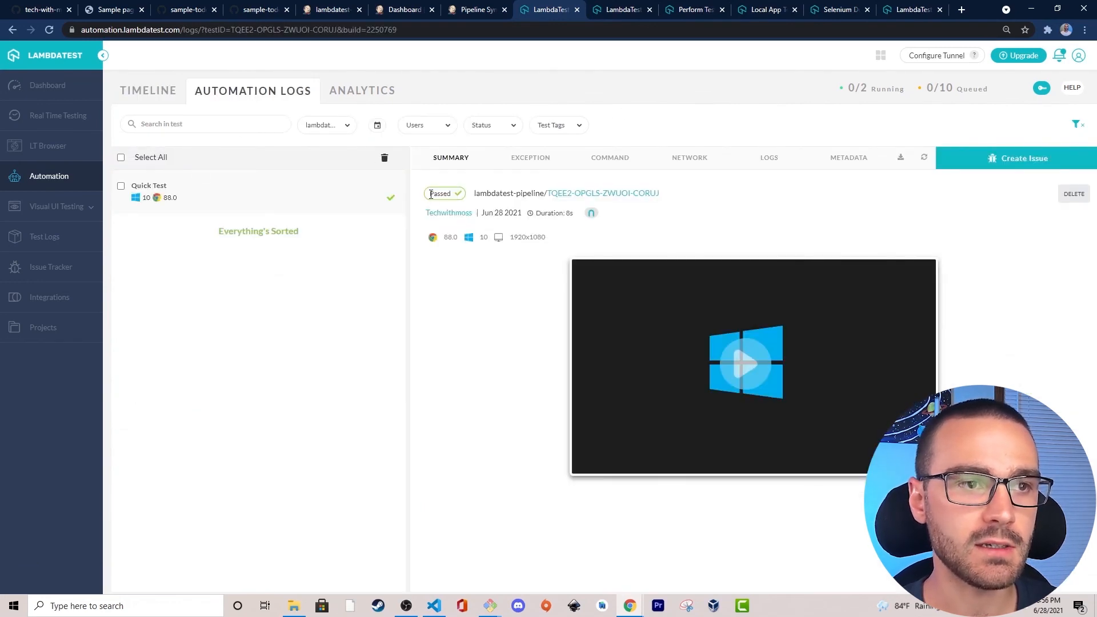
{"action": "left_click", "coordinate": [743, 368]}
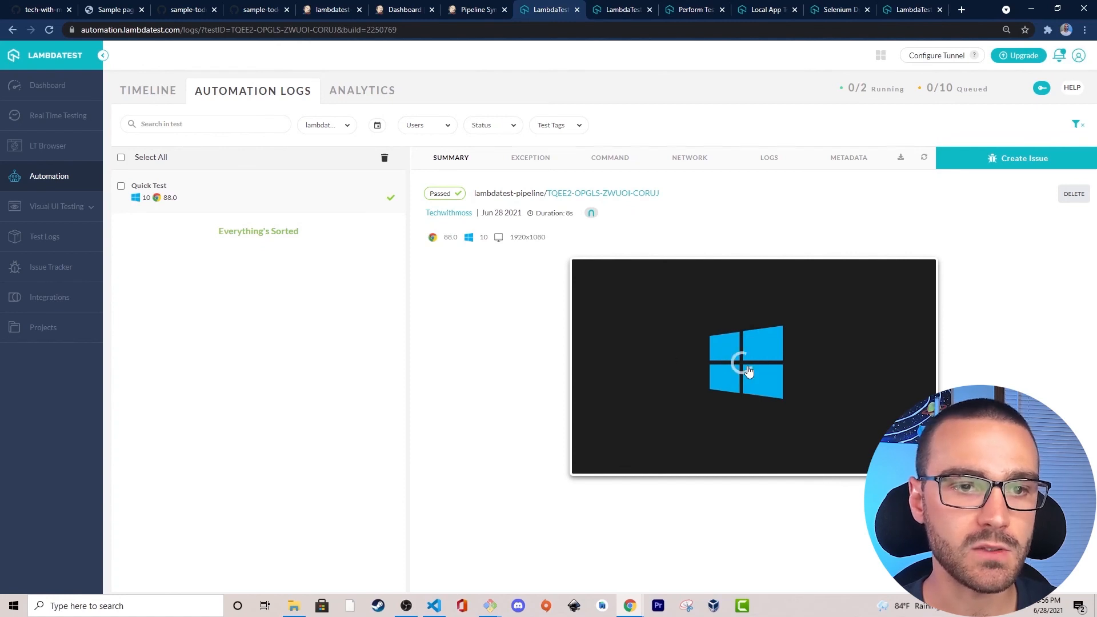